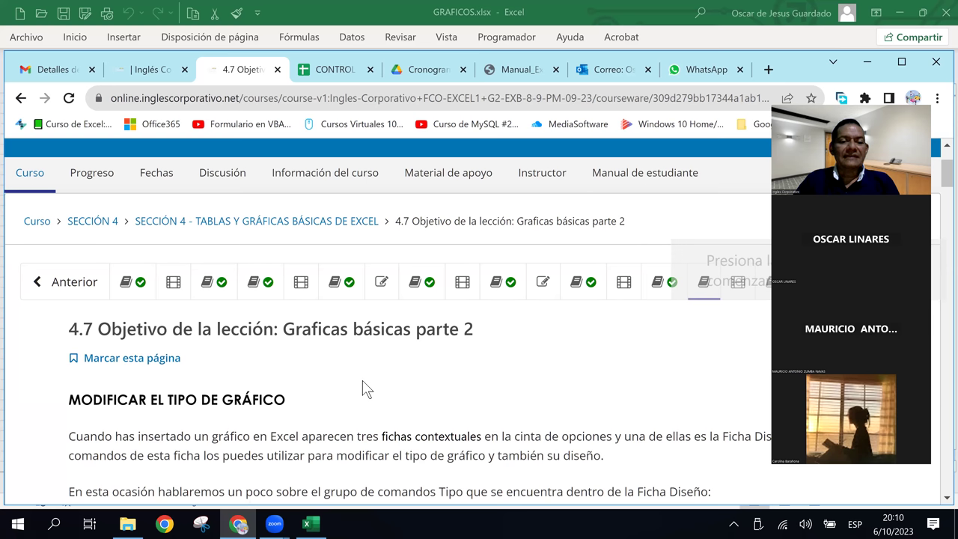
Scroll the lesson to the 'Modificar el tipo de gráfico' section, then bring GRAFICOS.xlsx forward.
{"action": "scroll", "coordinate": [374, 338], "scroll_direction": "down", "scroll_amount": 1}
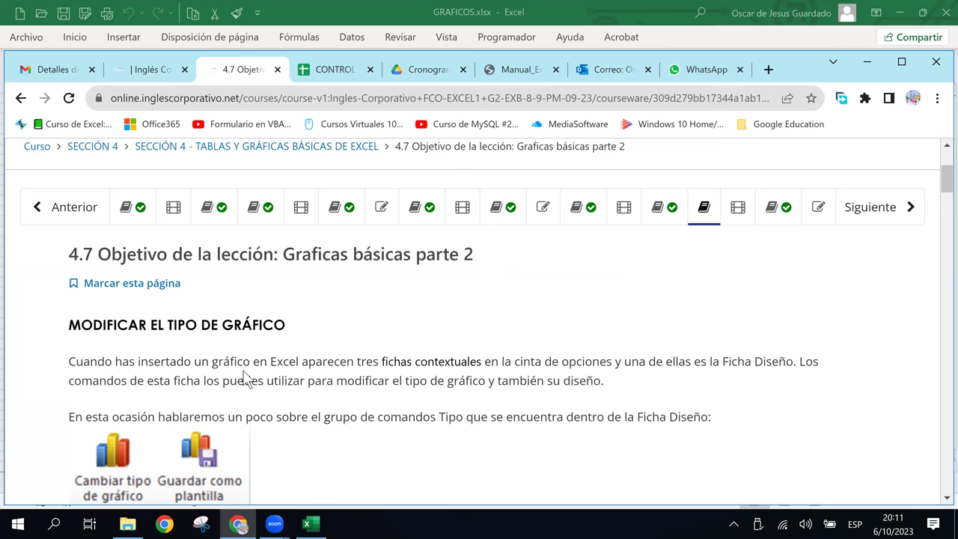
{"action": "scroll", "coordinate": [251, 375], "scroll_direction": "down", "scroll_amount": 1}
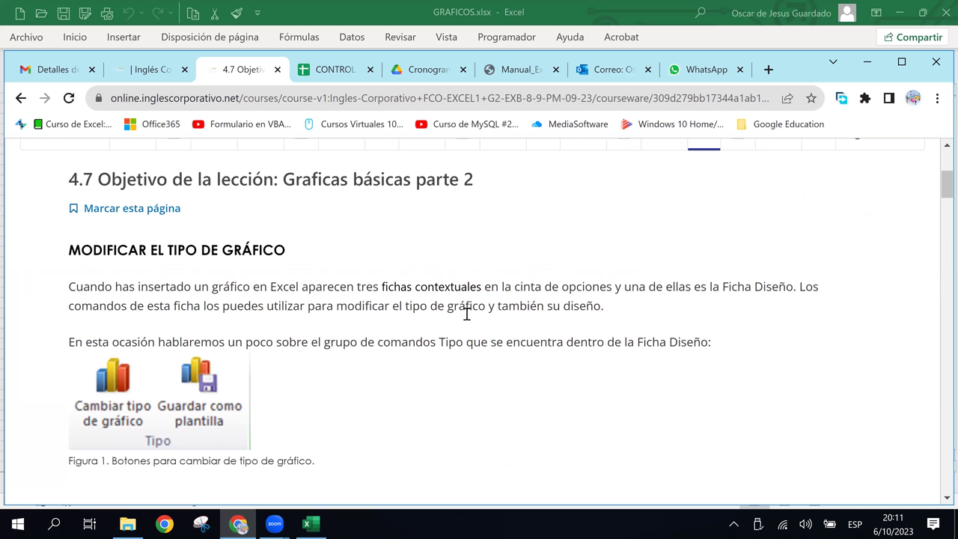
{"action": "left_click", "coordinate": [307, 524]}
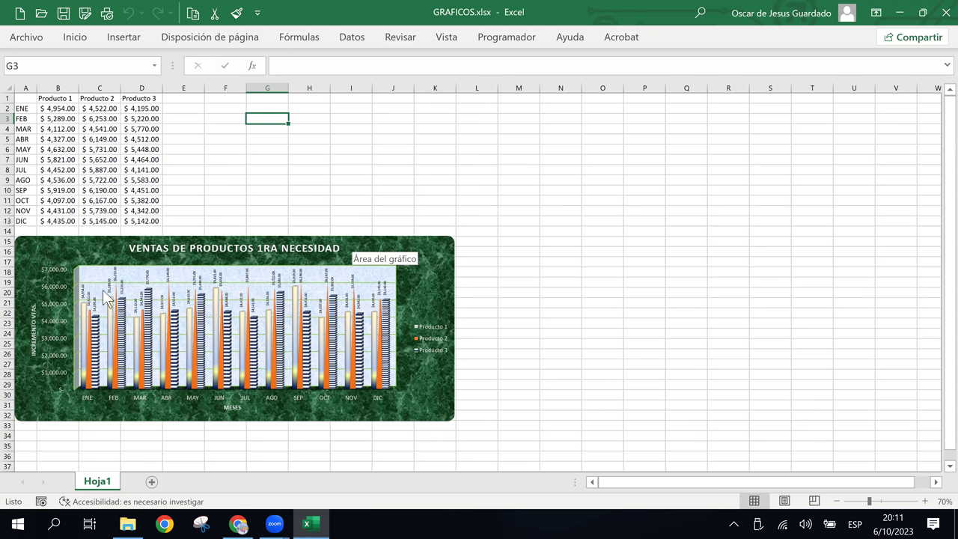
{"action": "left_click", "coordinate": [211, 148]}
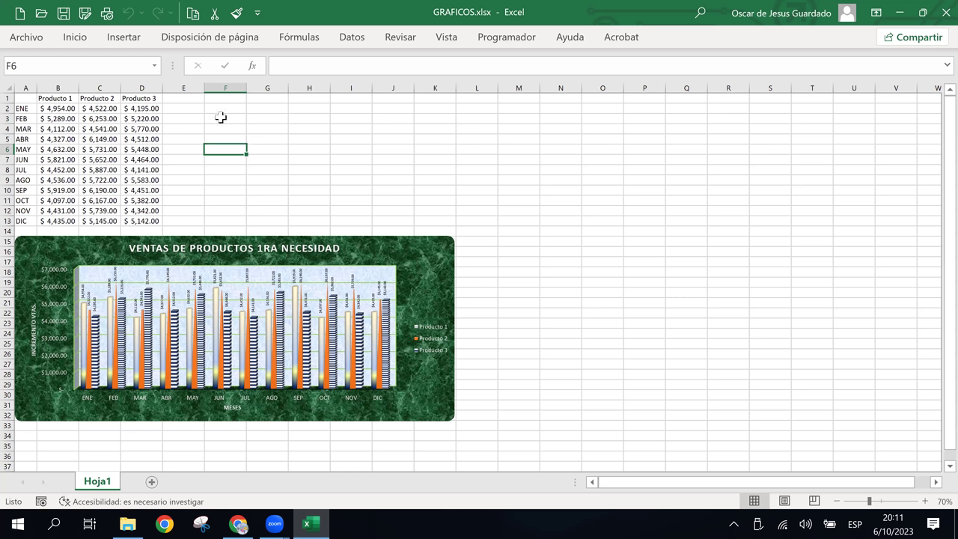
{"action": "left_click", "coordinate": [231, 160]}
{"action": "left_click", "coordinate": [241, 140]}
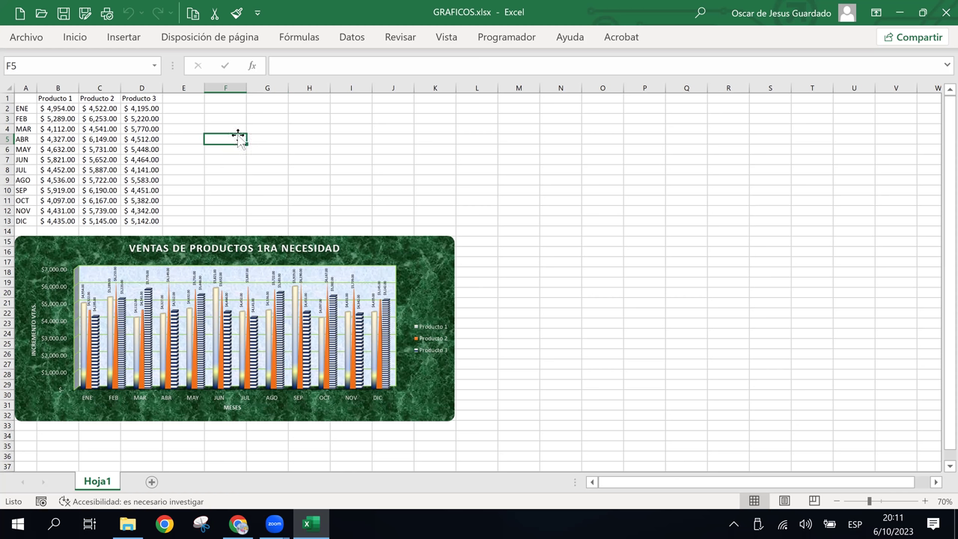
{"action": "left_click", "coordinate": [267, 135]}
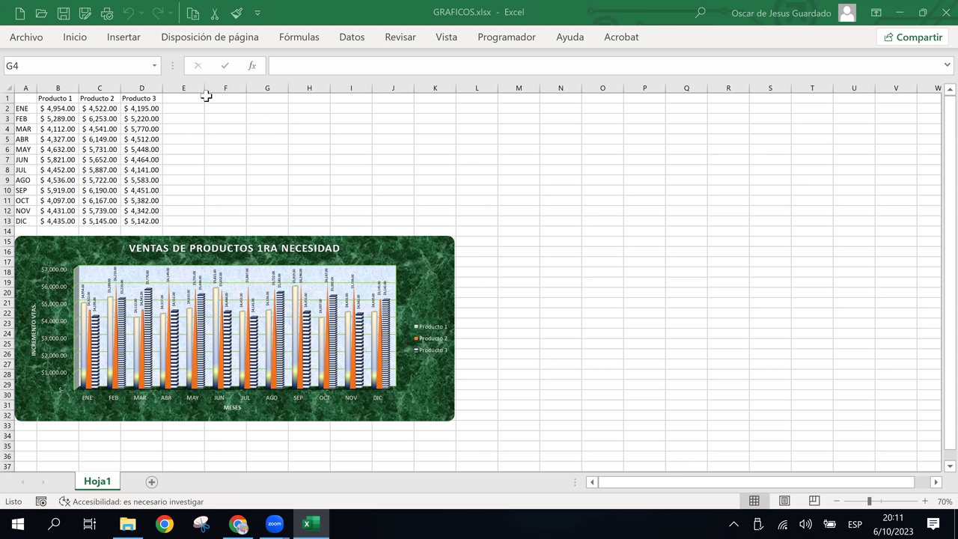
{"action": "key", "text": "Left"}
{"action": "key", "text": "Up"}
{"action": "key", "text": "Up"}
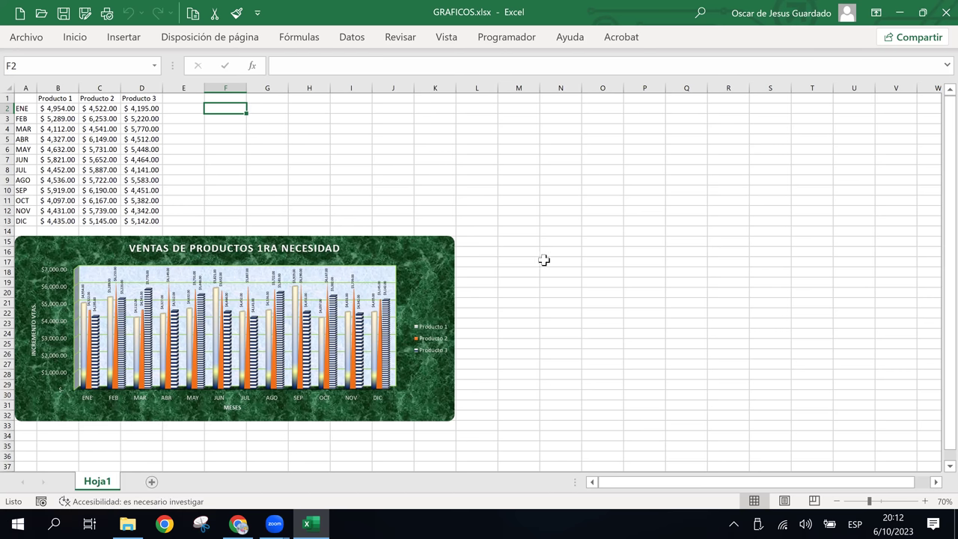
Click through cells H9, I7, F4, J9, F5, F7 and H11 on the sheet.
{"action": "left_click", "coordinate": [306, 182]}
{"action": "left_click", "coordinate": [351, 159]}
{"action": "left_click", "coordinate": [223, 133]}
{"action": "left_click", "coordinate": [407, 183]}
{"action": "left_click", "coordinate": [244, 142]}
{"action": "left_click", "coordinate": [305, 158]}
{"action": "left_click", "coordinate": [222, 158]}
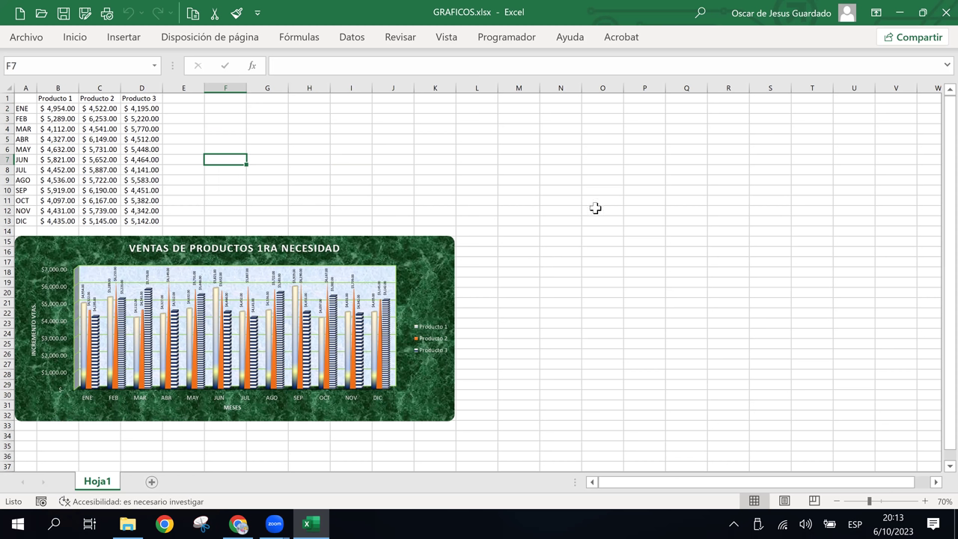
{"action": "left_click", "coordinate": [321, 199]}
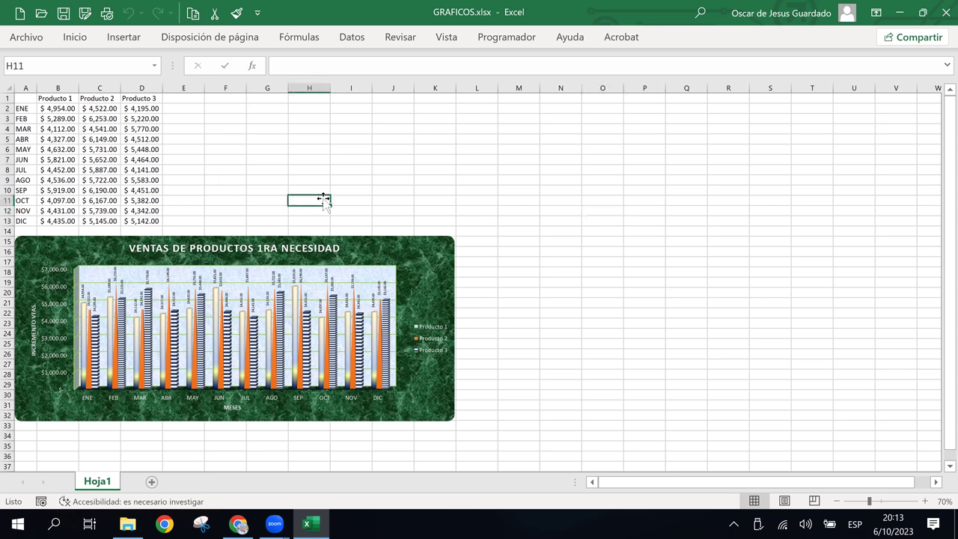
Minimize the Excel window, restore it, then minimize it again to reveal the lesson.
{"action": "left_click", "coordinate": [317, 525]}
{"action": "left_click", "coordinate": [321, 526]}
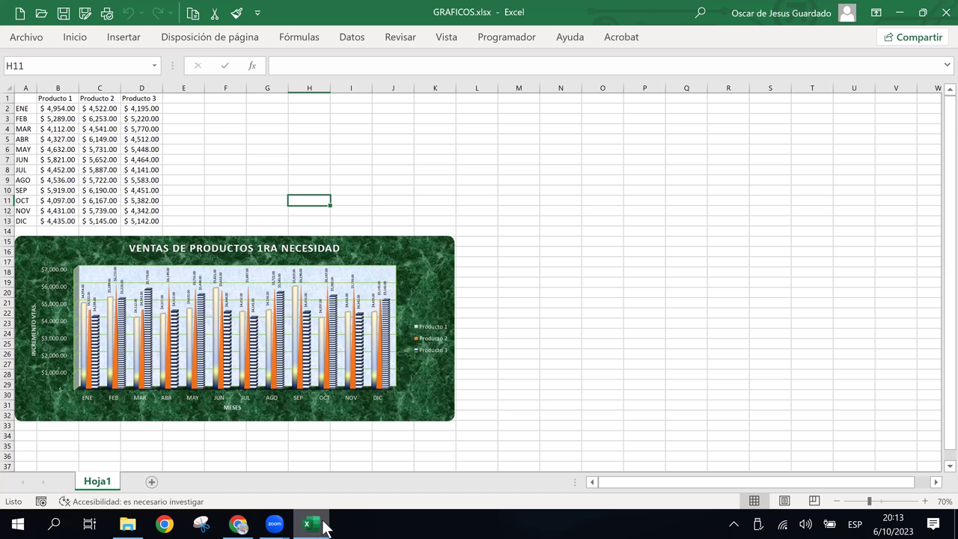
{"action": "left_click", "coordinate": [324, 528]}
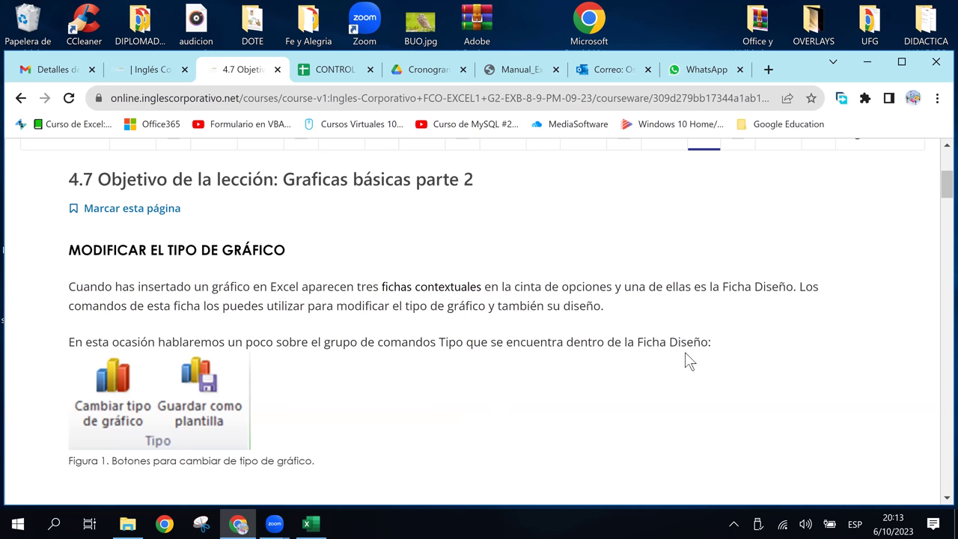
Scroll down to 'Cambiar el tipo de gráfico', then return to the GRAFICOS.xlsx workbook.
{"action": "scroll", "coordinate": [166, 416], "scroll_direction": "down", "scroll_amount": 1}
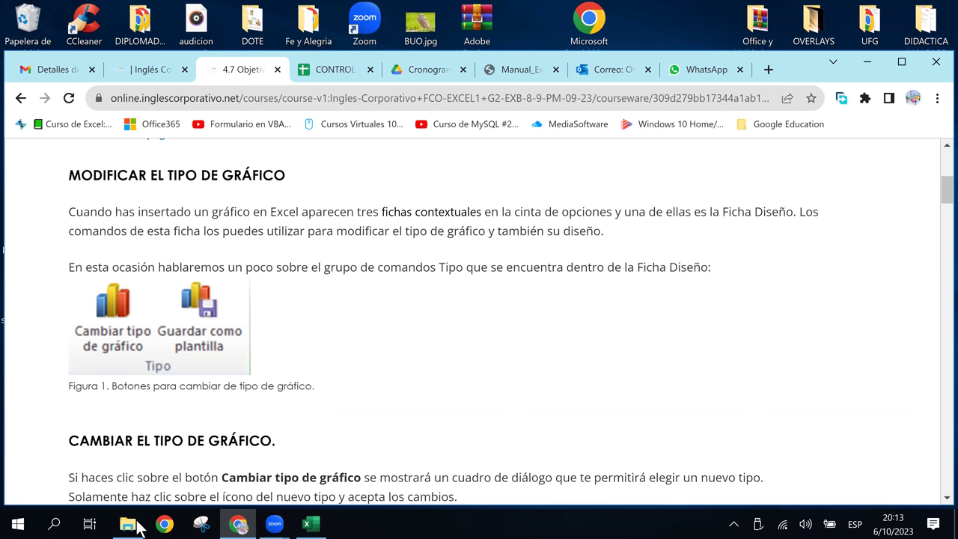
{"action": "mouse_move", "coordinate": [146, 528]}
{"action": "left_click", "coordinate": [310, 524]}
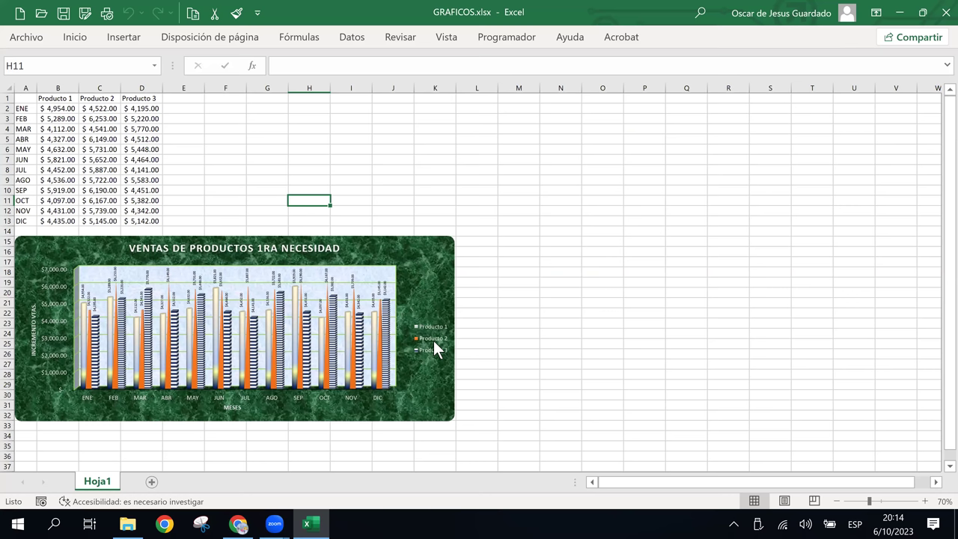
Select the sales column chart, deselect it via cells J6 and H8, then switch to Chrome.
{"action": "left_click", "coordinate": [434, 341]}
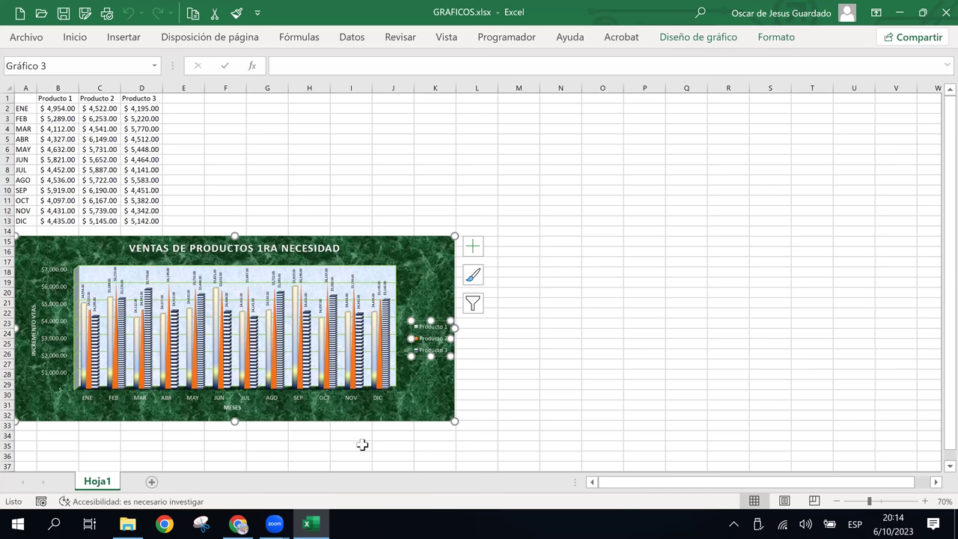
{"action": "left_click", "coordinate": [411, 152]}
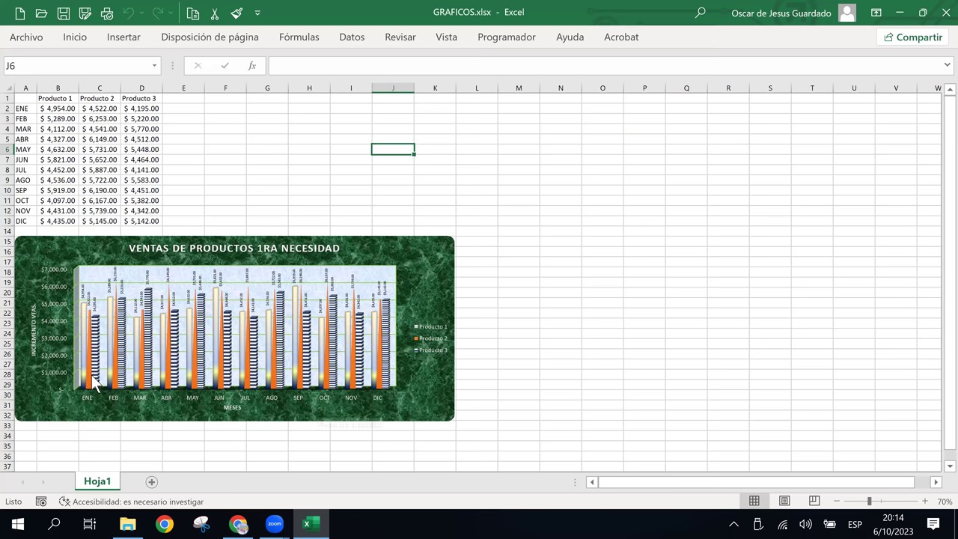
{"action": "left_click", "coordinate": [308, 168]}
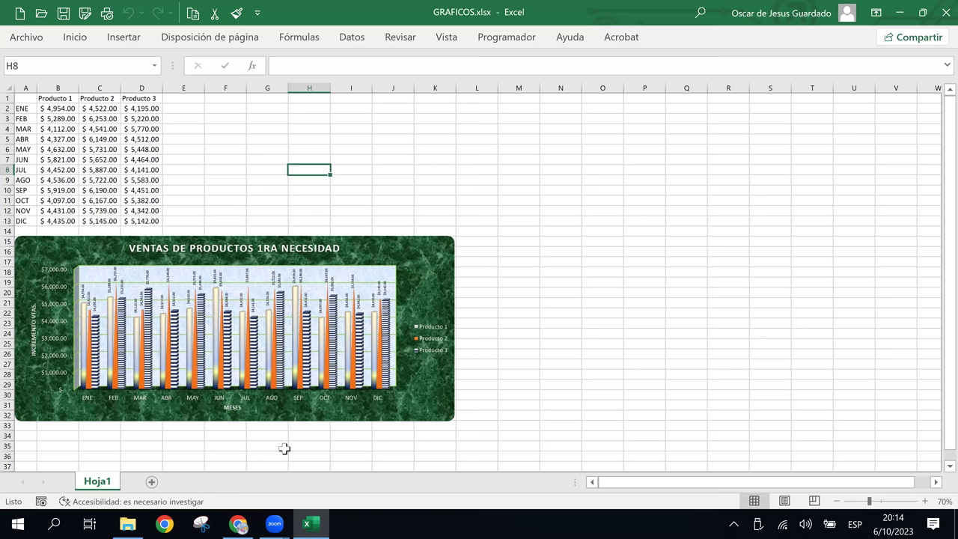
{"action": "left_click", "coordinate": [238, 524]}
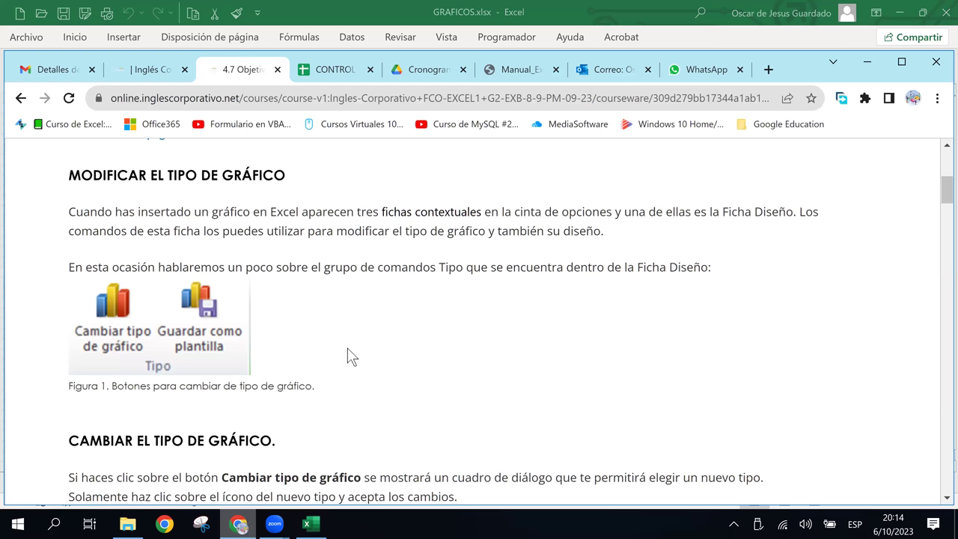
Scroll past Figura 2 to the 'Agregar un título al gráfico' section, then return to Excel.
{"action": "scroll", "coordinate": [349, 352], "scroll_direction": "down", "scroll_amount": 2}
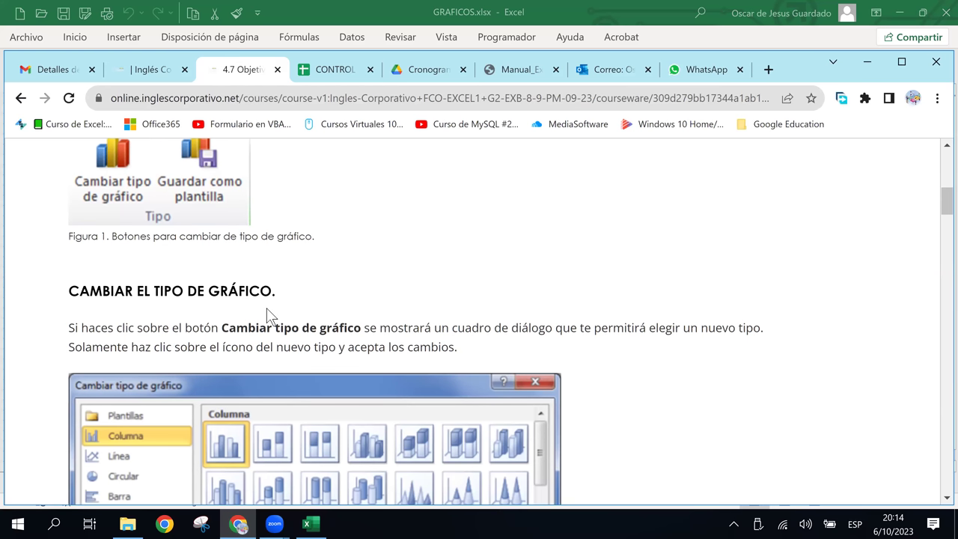
{"action": "scroll", "coordinate": [239, 367], "scroll_direction": "down", "scroll_amount": 2}
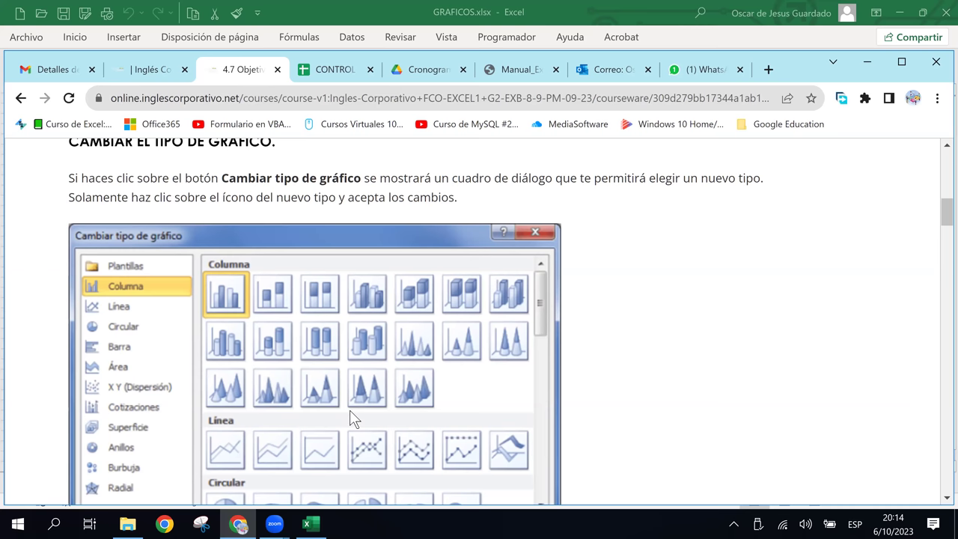
{"action": "scroll", "coordinate": [352, 417], "scroll_direction": "down", "scroll_amount": 1}
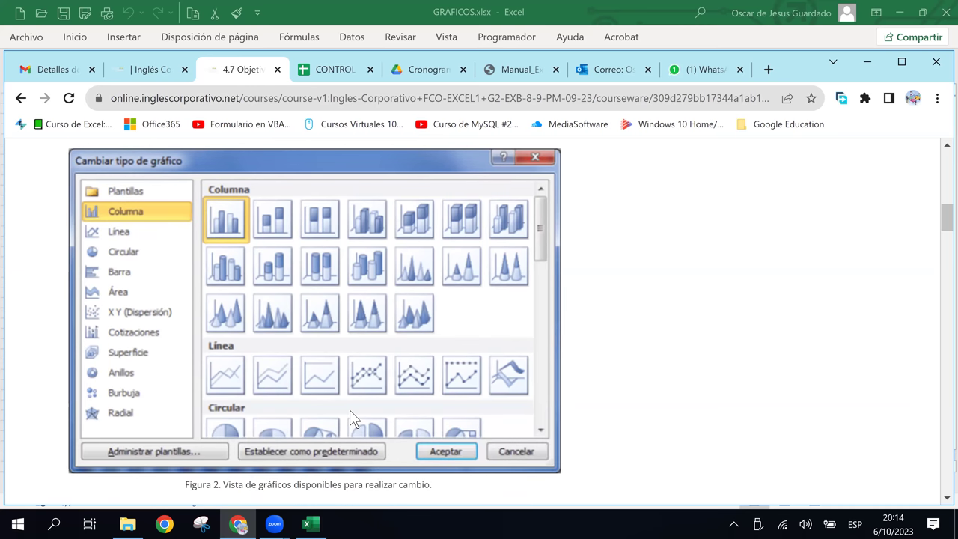
{"action": "scroll", "coordinate": [587, 379], "scroll_direction": "down", "scroll_amount": 2}
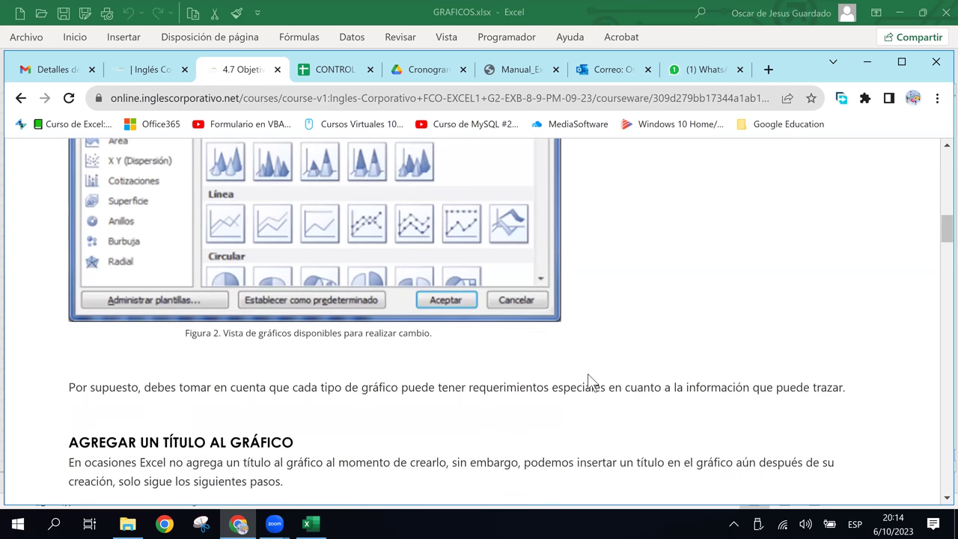
{"action": "scroll", "coordinate": [588, 374], "scroll_direction": "down", "scroll_amount": 2}
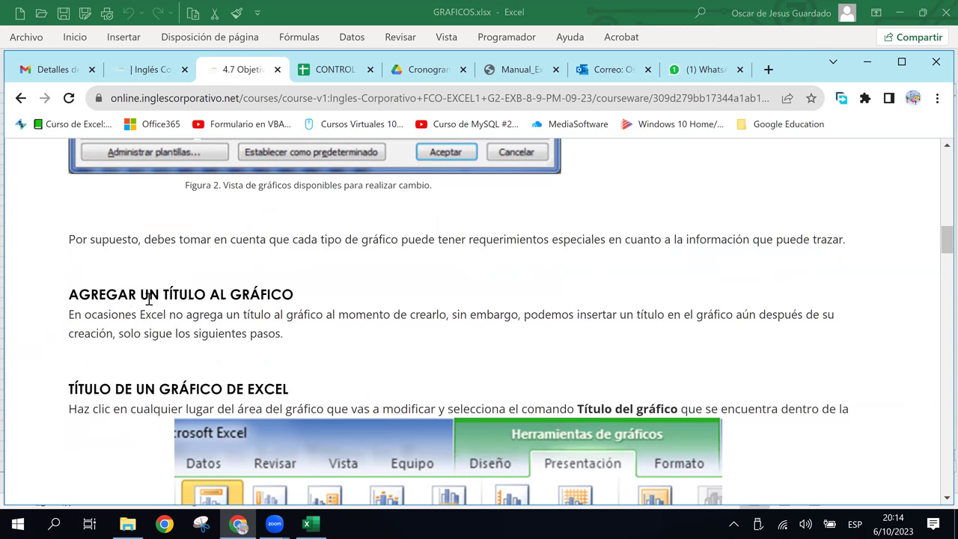
{"action": "left_click", "coordinate": [313, 524]}
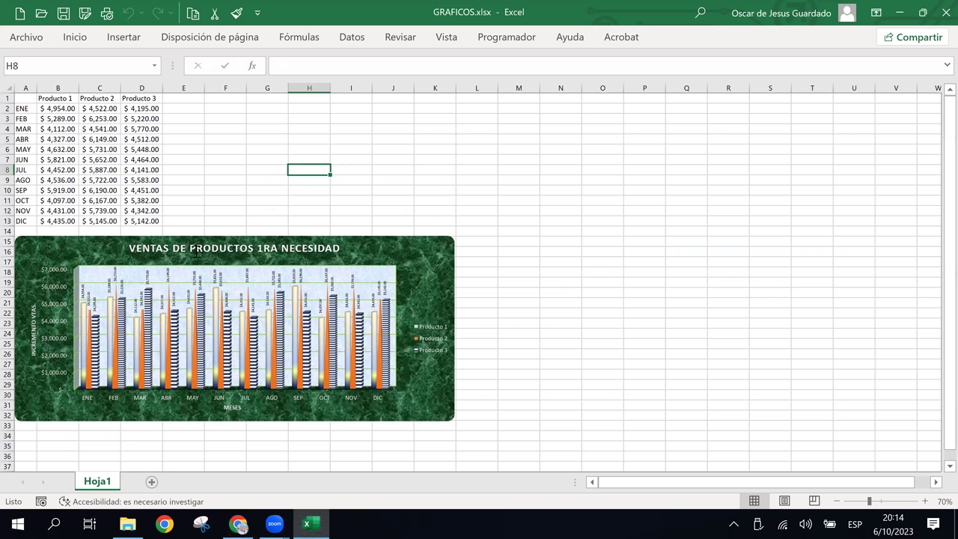
{"action": "left_click", "coordinate": [194, 251]}
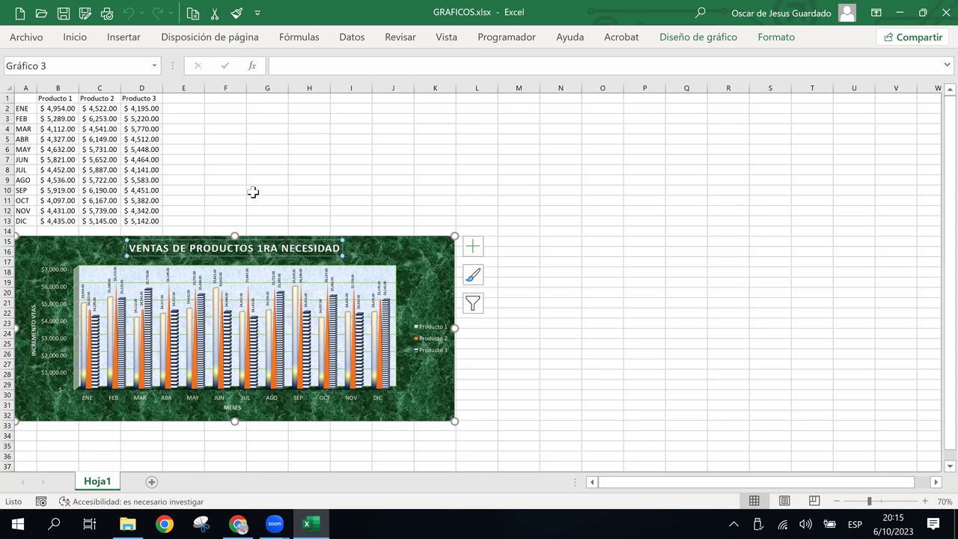
Check the chart's elements list and axis title options, deselect the chart, then switch to Chrome.
{"action": "left_click", "coordinate": [281, 141]}
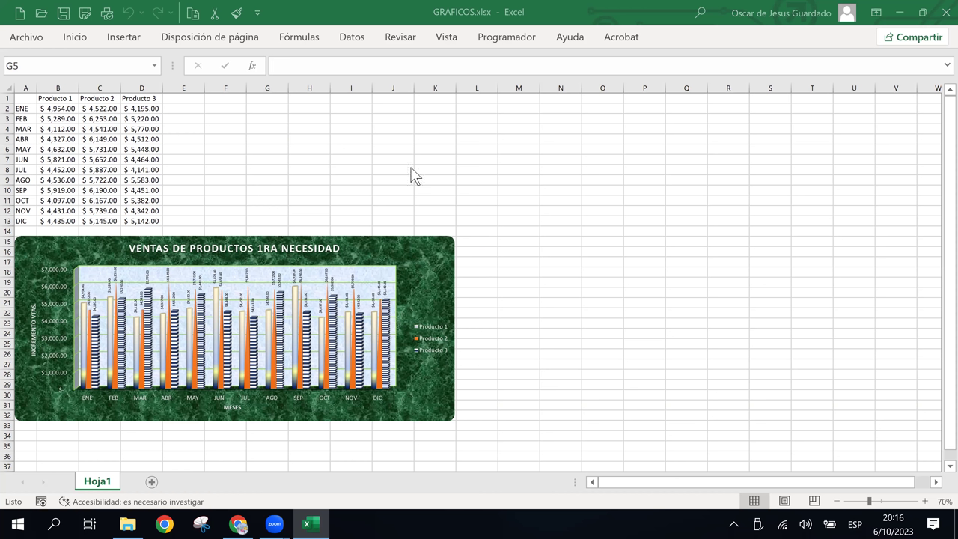
{"action": "left_click", "coordinate": [142, 180]}
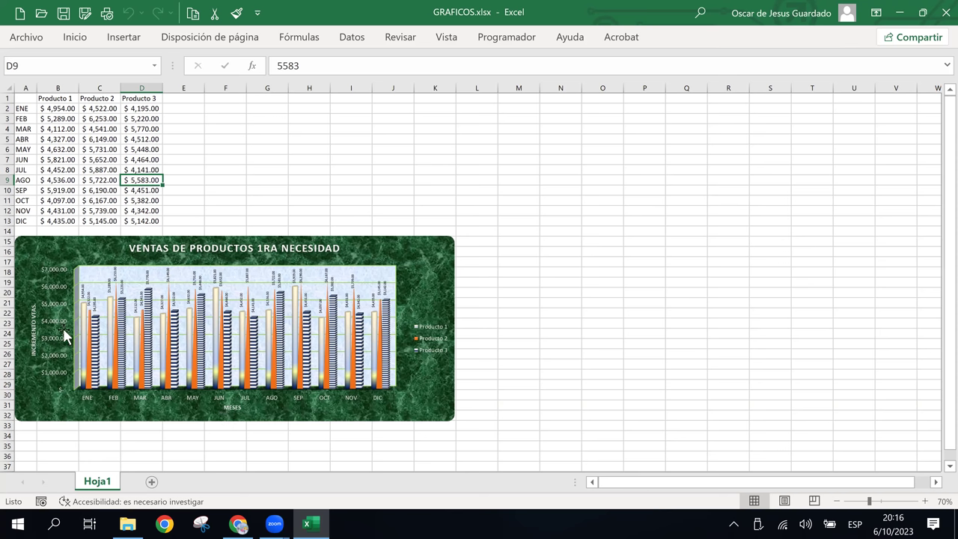
{"action": "left_click", "coordinate": [446, 263]}
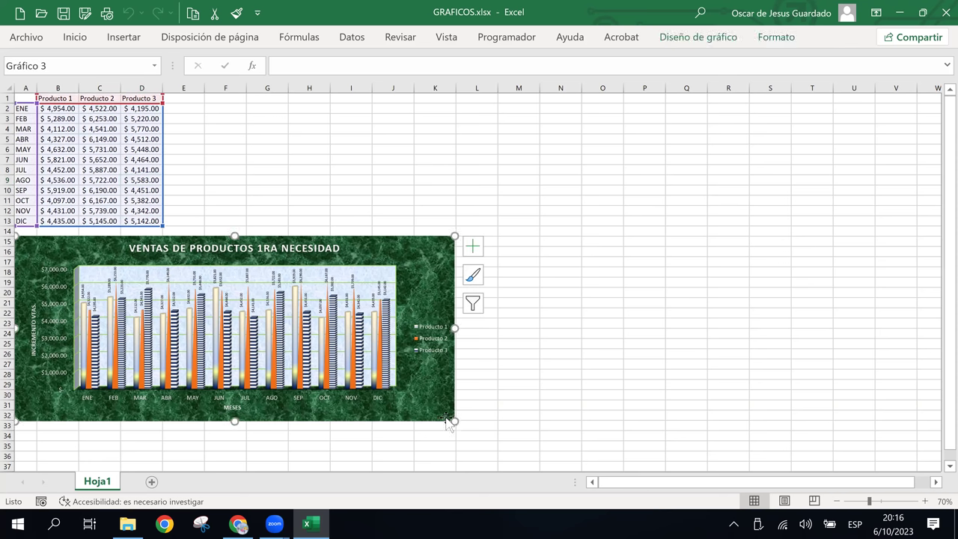
{"action": "left_click", "coordinate": [472, 249]}
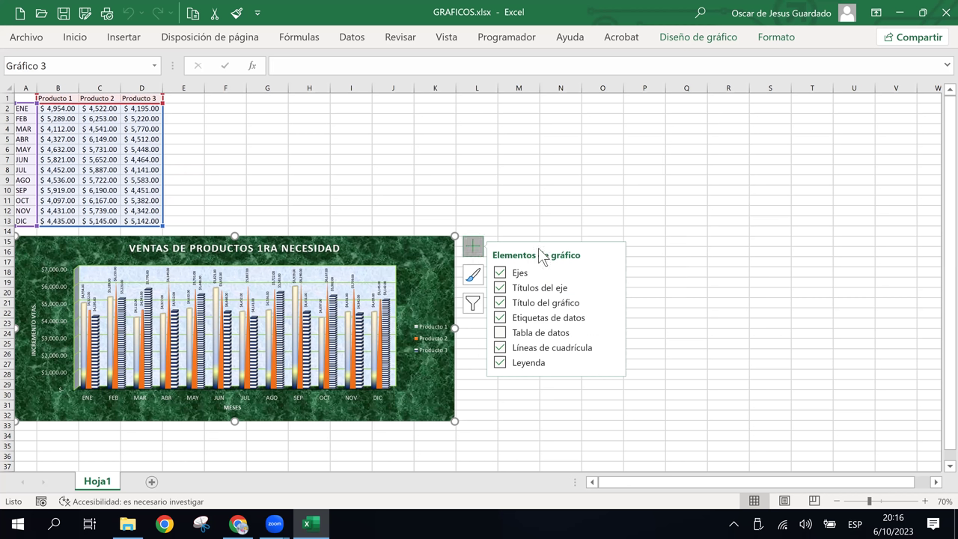
{"action": "left_click", "coordinate": [612, 288]}
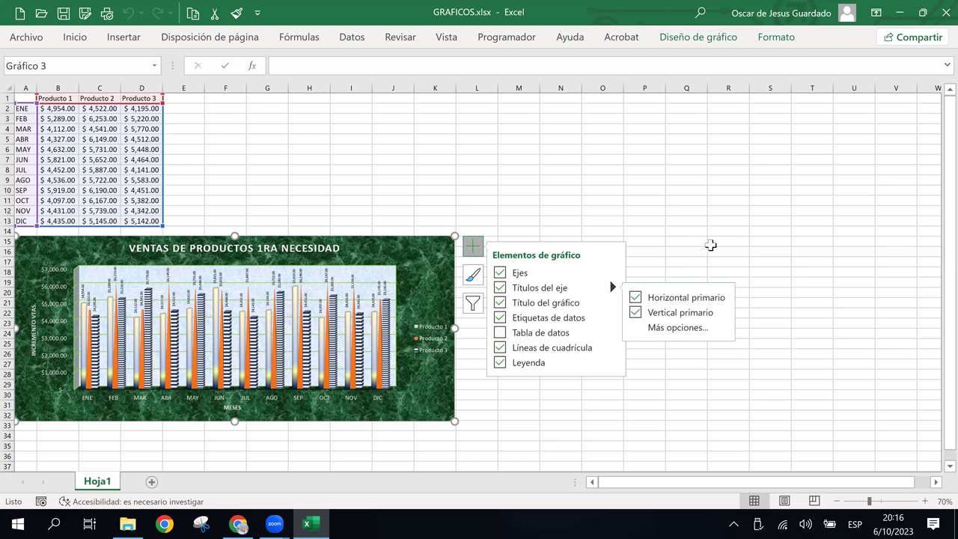
{"action": "left_click", "coordinate": [649, 183]}
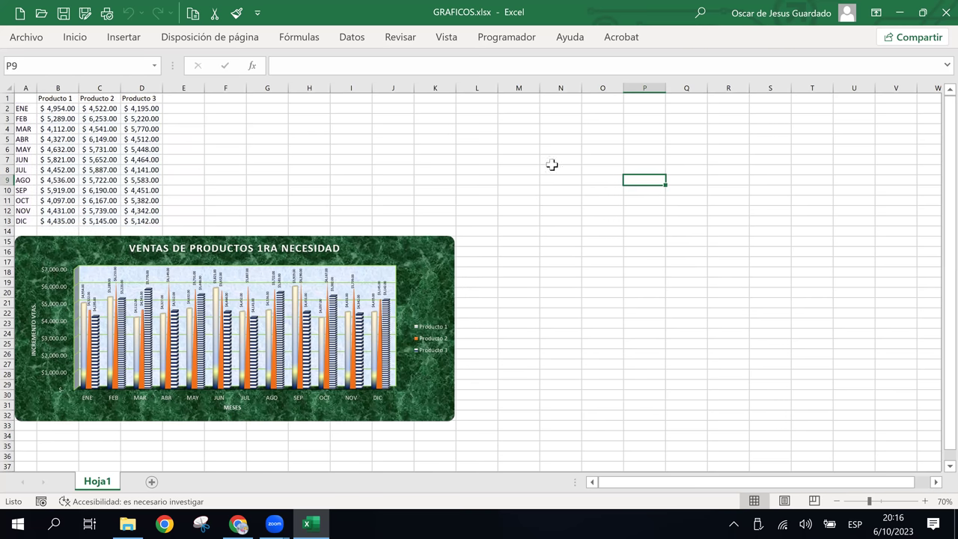
{"action": "left_click", "coordinate": [238, 524]}
Scroll the lesson to Figura 3 under 'Título de un gráfico de Excel'.
{"action": "scroll", "coordinate": [243, 322], "scroll_direction": "down", "scroll_amount": 2}
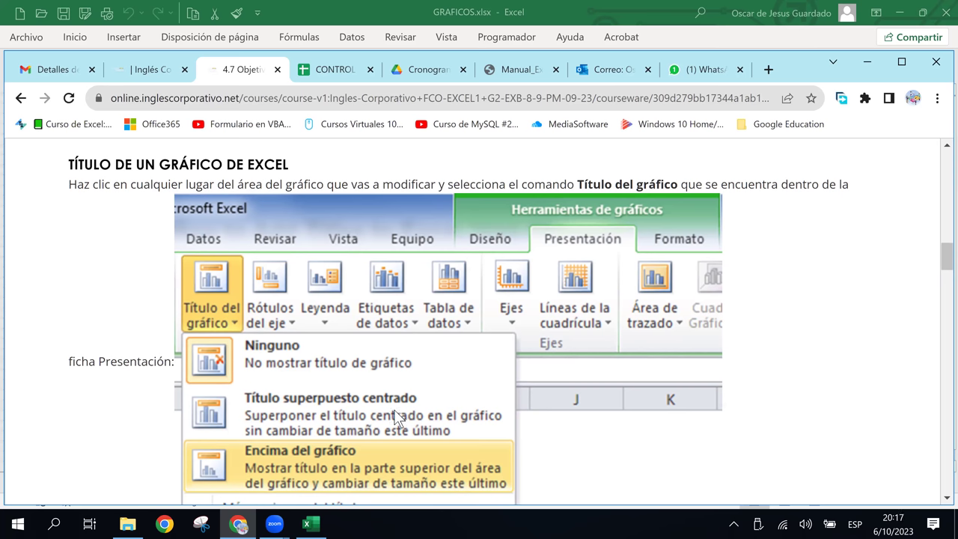
{"action": "scroll", "coordinate": [355, 447], "scroll_direction": "down", "scroll_amount": 2}
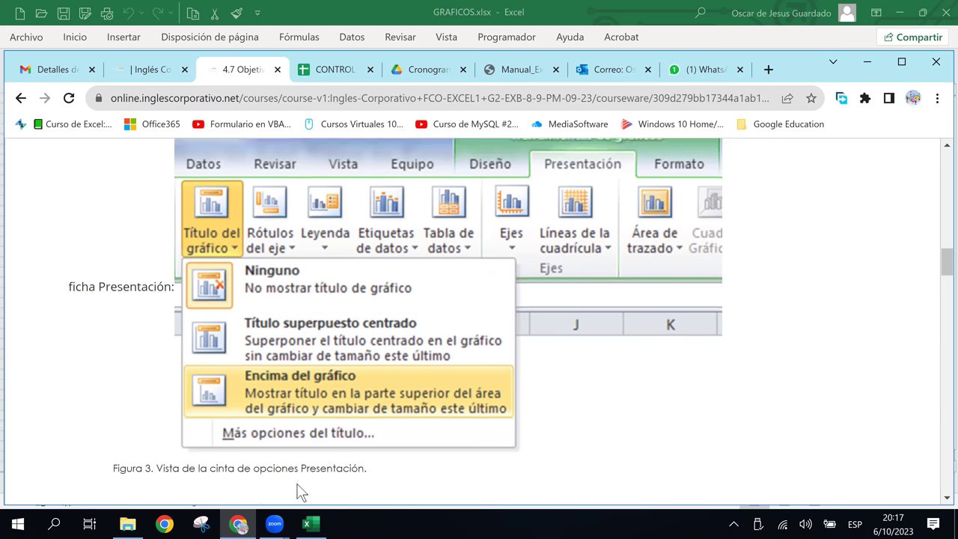
Bring GRAFICOS.xlsx forward in a restored, slightly lowered window with the chart's Diseño de gráfico tools showing.
{"action": "left_click", "coordinate": [307, 524]}
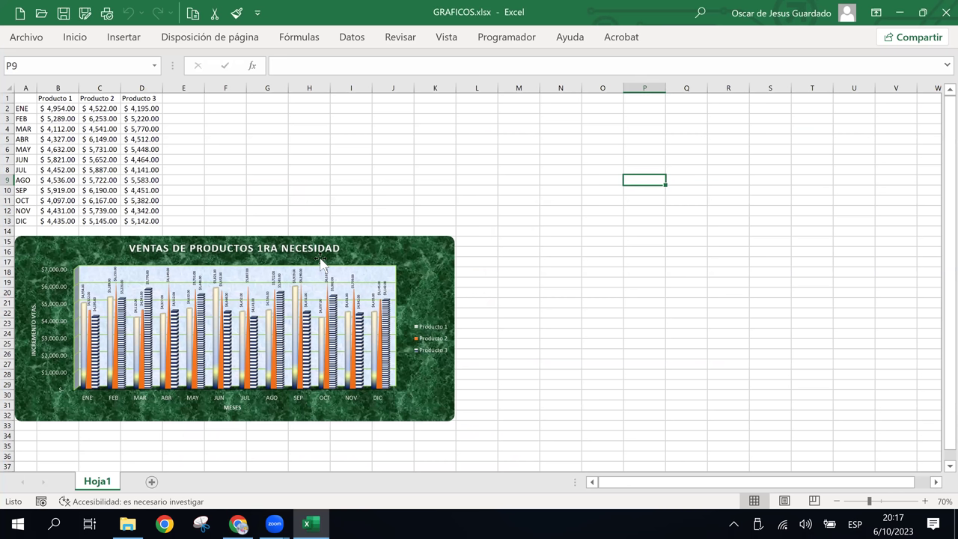
{"action": "left_click", "coordinate": [366, 273]}
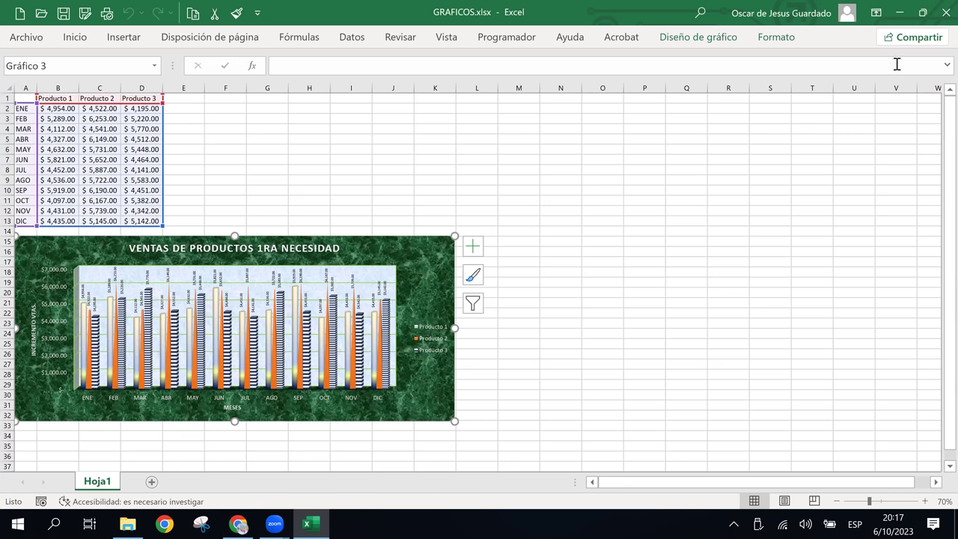
{"action": "left_click", "coordinate": [922, 13]}
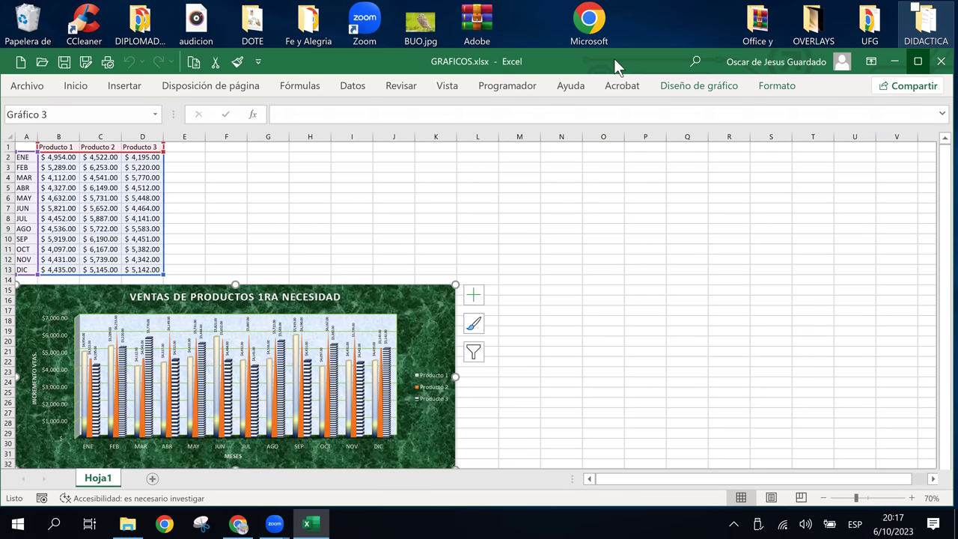
{"action": "left_click_drag", "start_coordinate": [643, 65], "coordinate": [642, 72]}
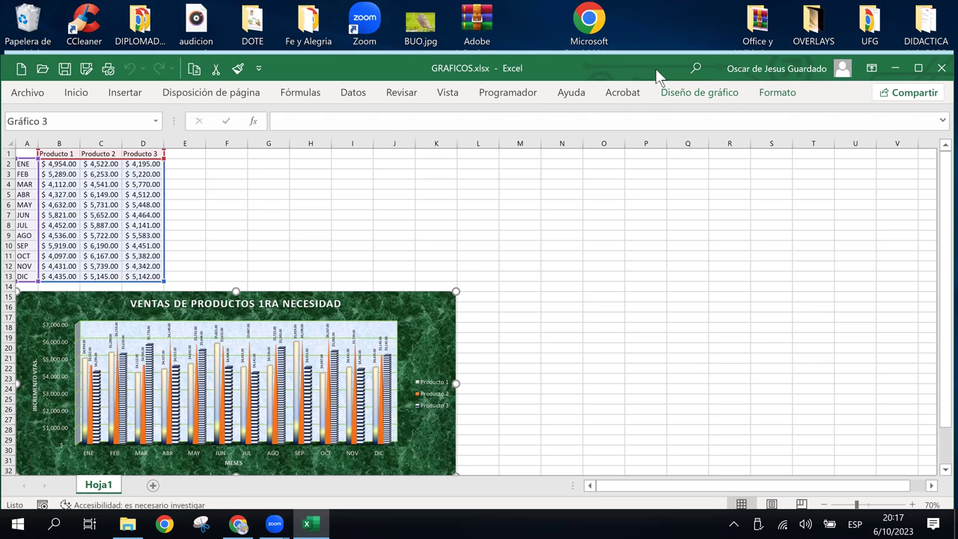
{"action": "left_click", "coordinate": [717, 93]}
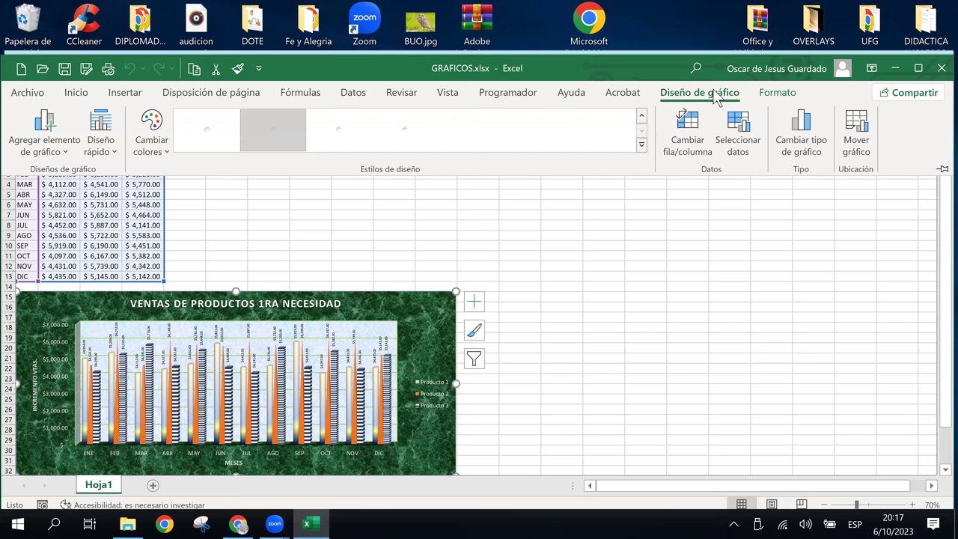
{"action": "left_click", "coordinate": [778, 93]}
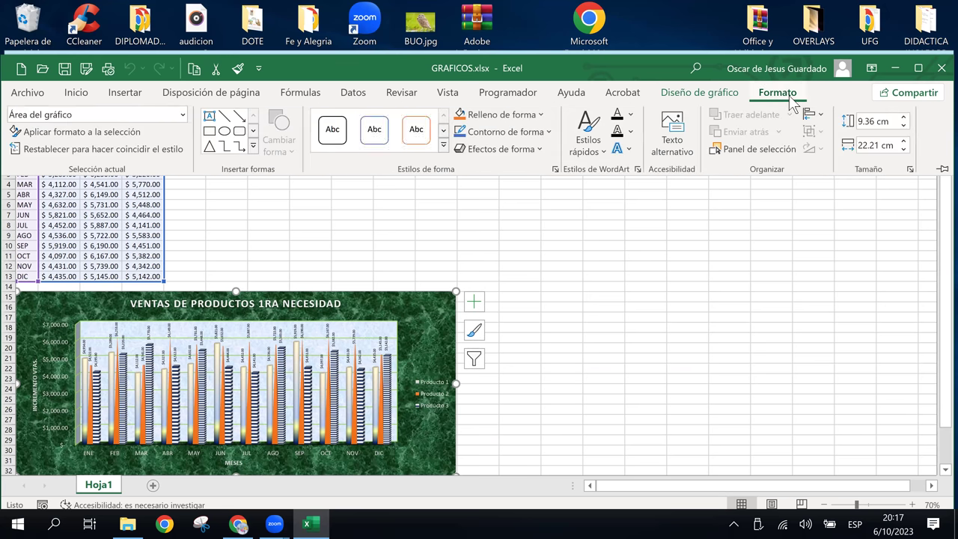
{"action": "left_click", "coordinate": [719, 95]}
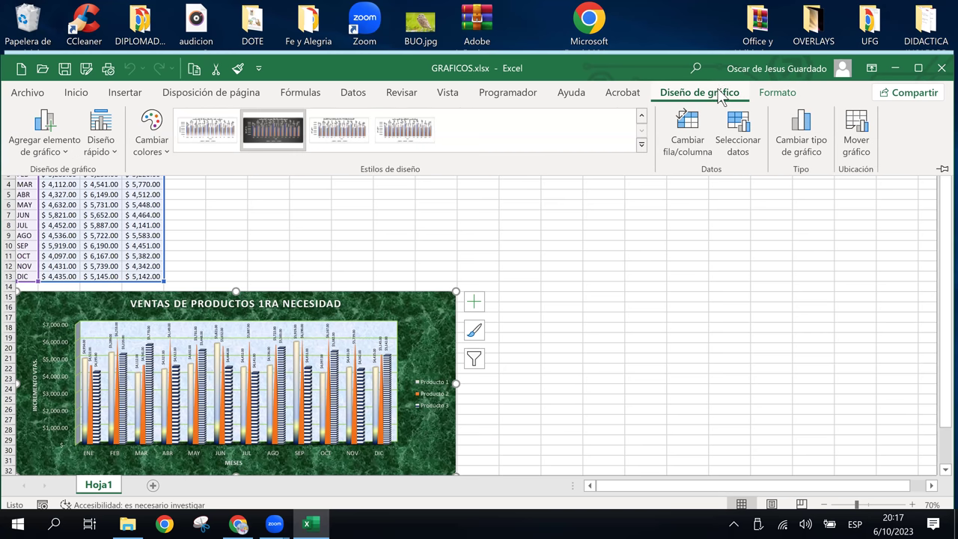
{"action": "left_click", "coordinate": [69, 156]}
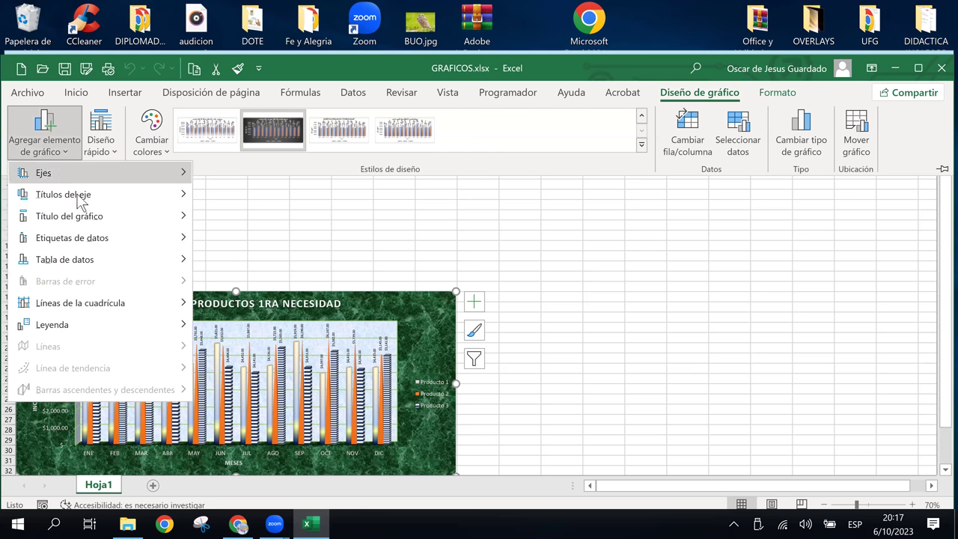
{"action": "mouse_move", "coordinate": [77, 195]}
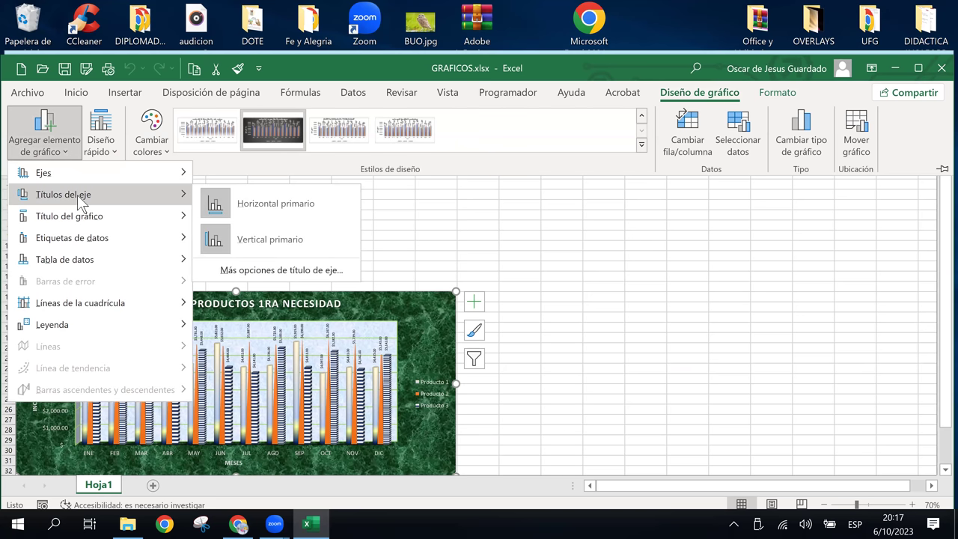
{"action": "left_click", "coordinate": [239, 524]}
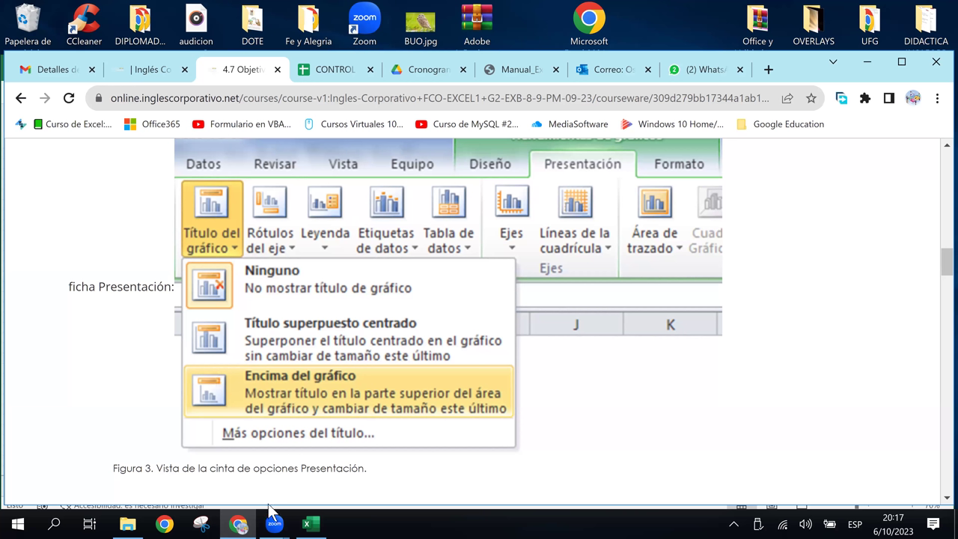
{"action": "left_click", "coordinate": [309, 525]}
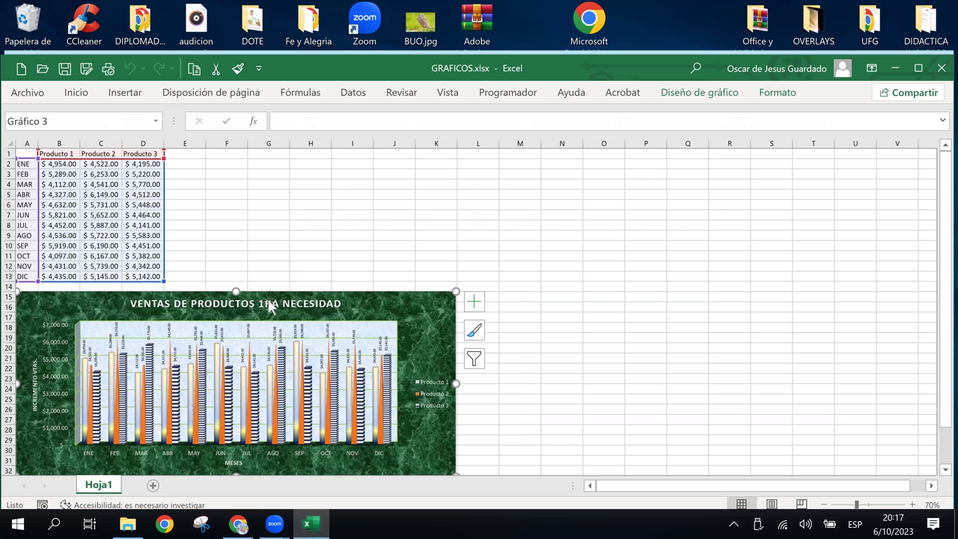
Add the chart title as Superpuesto centrado through Agregar elemento de gráfico.
{"action": "left_click", "coordinate": [700, 92]}
{"action": "left_click", "coordinate": [40, 149]}
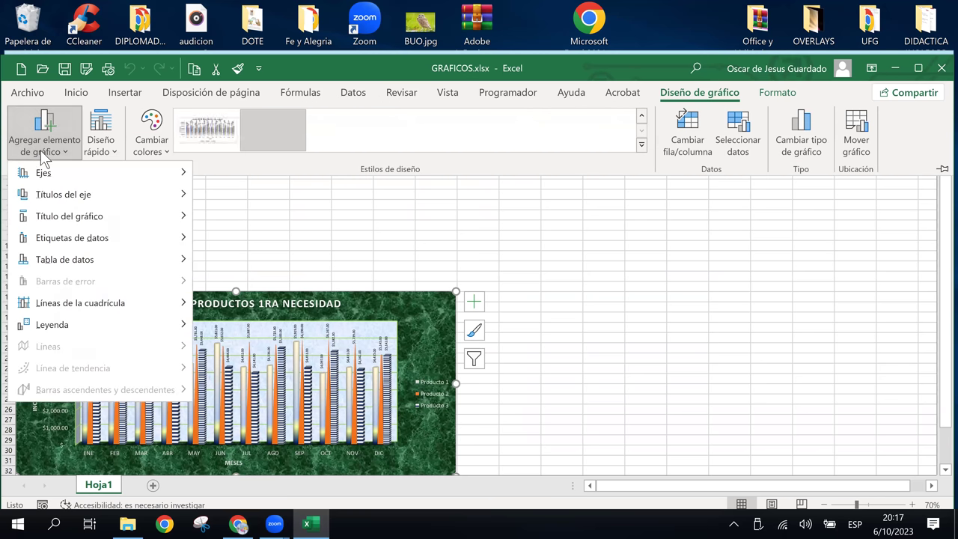
{"action": "mouse_move", "coordinate": [102, 219]}
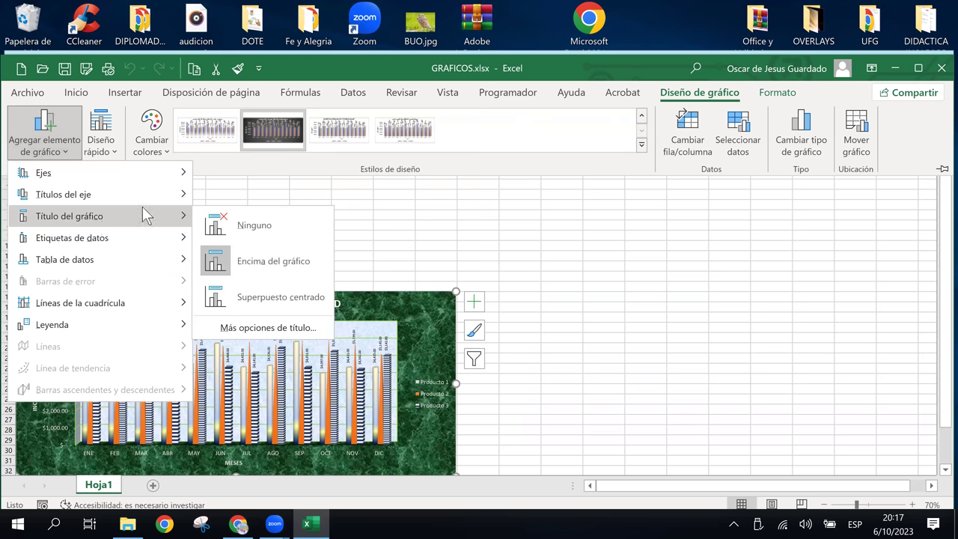
{"action": "left_click", "coordinate": [280, 297]}
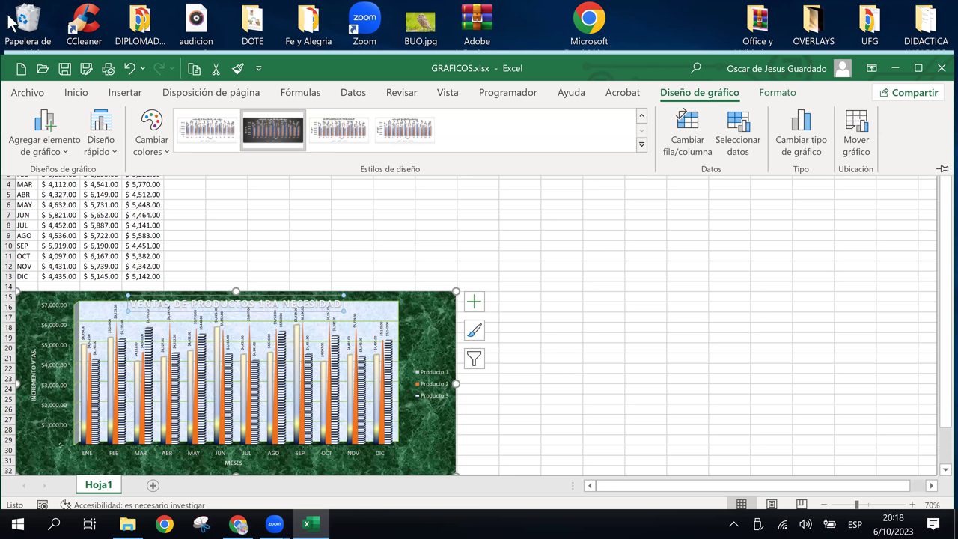
Change the chart title placement to Encima del gráfico.
{"action": "left_click", "coordinate": [54, 156]}
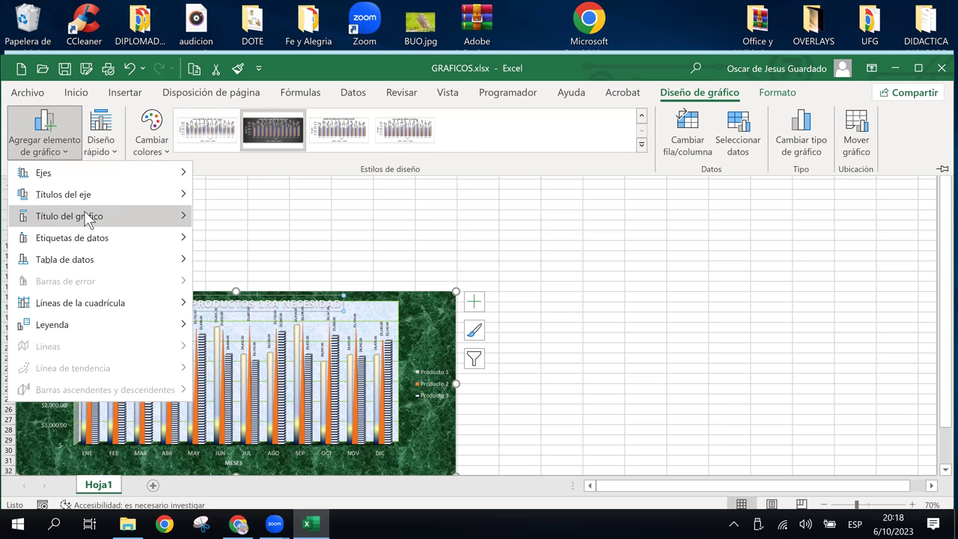
{"action": "mouse_move", "coordinate": [85, 212]}
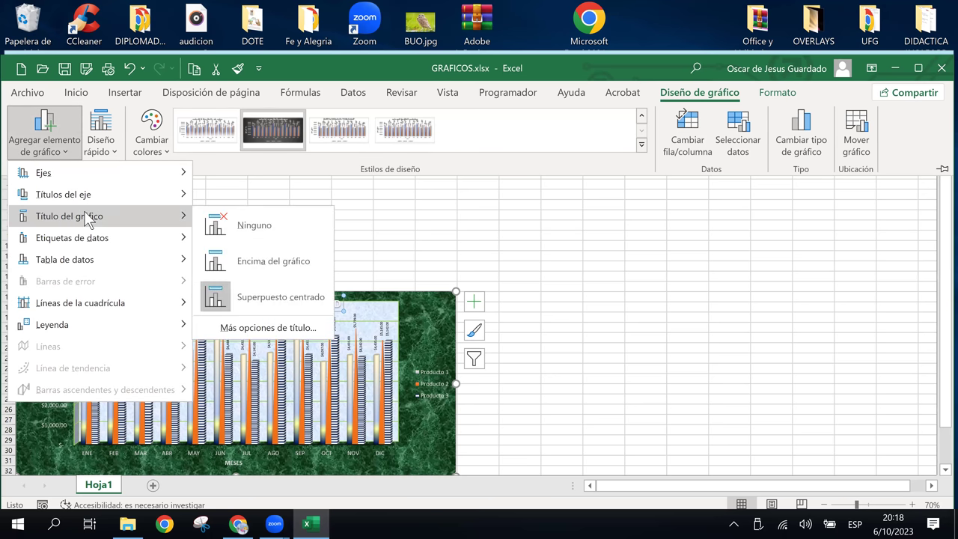
{"action": "left_click", "coordinate": [281, 266]}
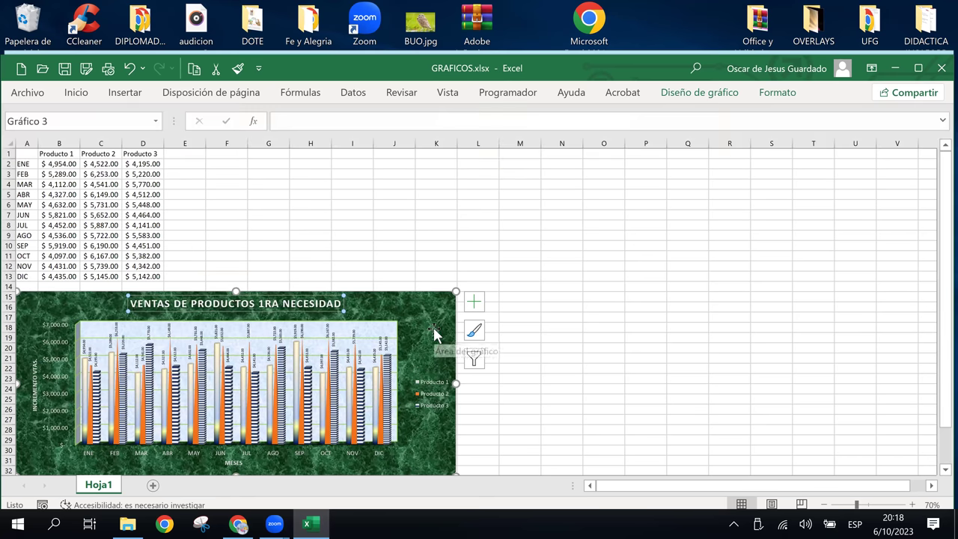
Scroll the course lesson down to Figura 5 on Formato del título del gráfico, then return to GRAFICOS.xlsx.
{"action": "left_click", "coordinate": [240, 524]}
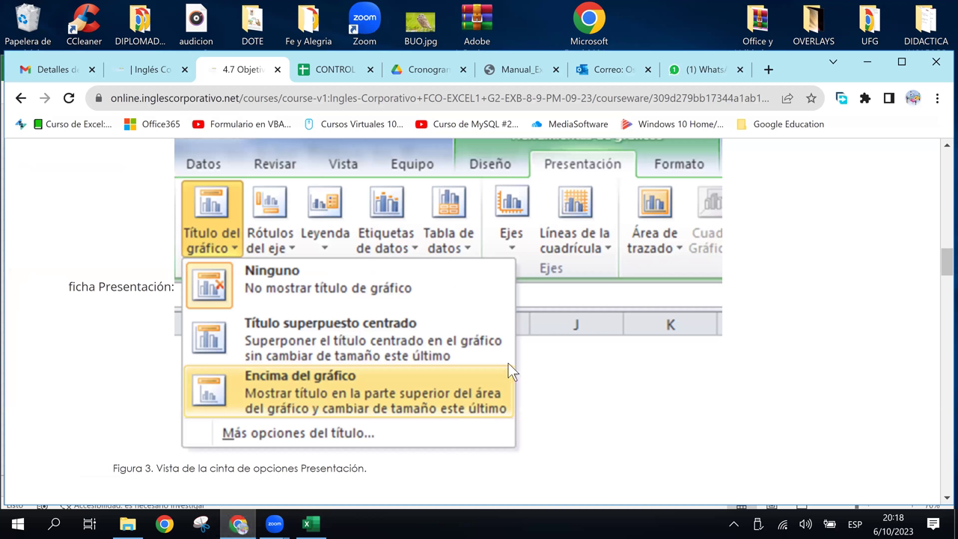
{"action": "scroll", "coordinate": [509, 371], "scroll_direction": "down", "scroll_amount": 3}
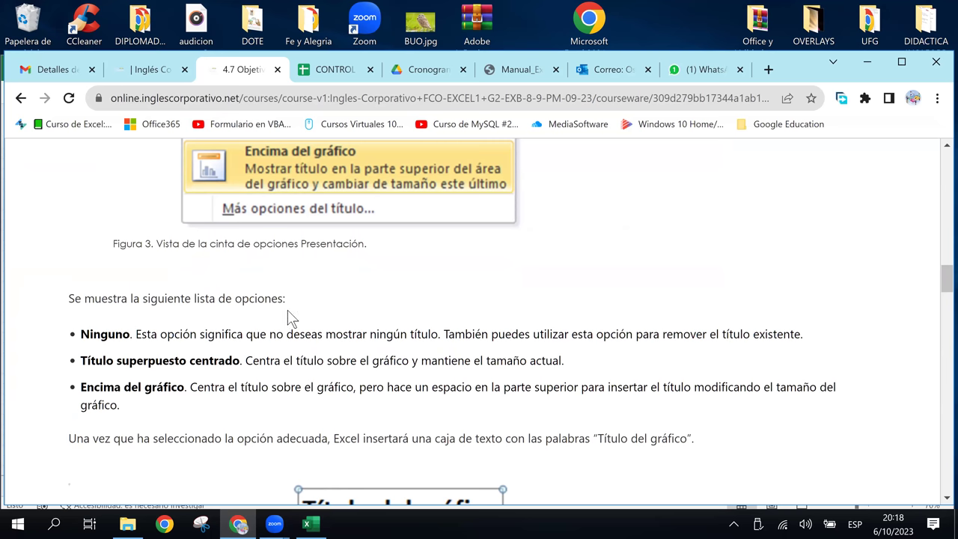
{"action": "scroll", "coordinate": [292, 318], "scroll_direction": "down", "scroll_amount": 1}
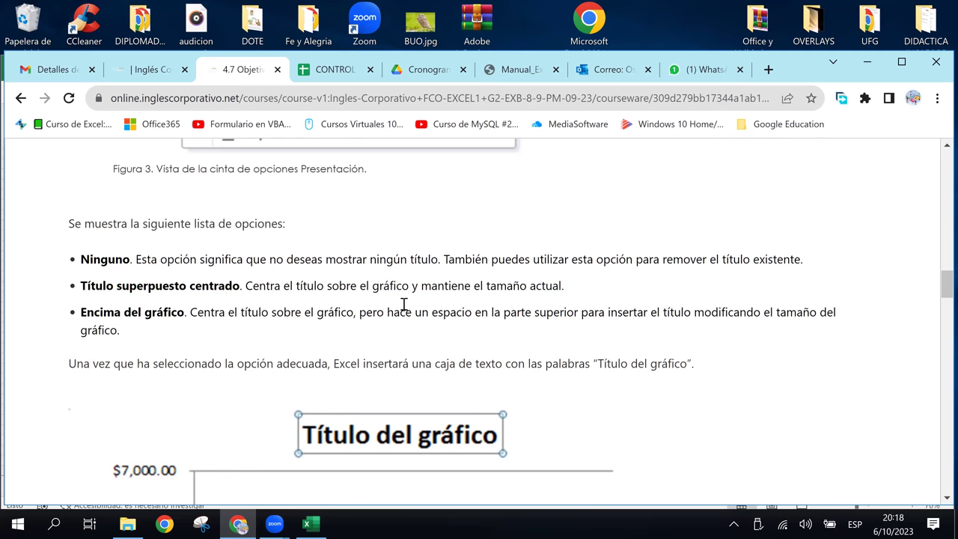
{"action": "scroll", "coordinate": [404, 300], "scroll_direction": "down", "scroll_amount": 3}
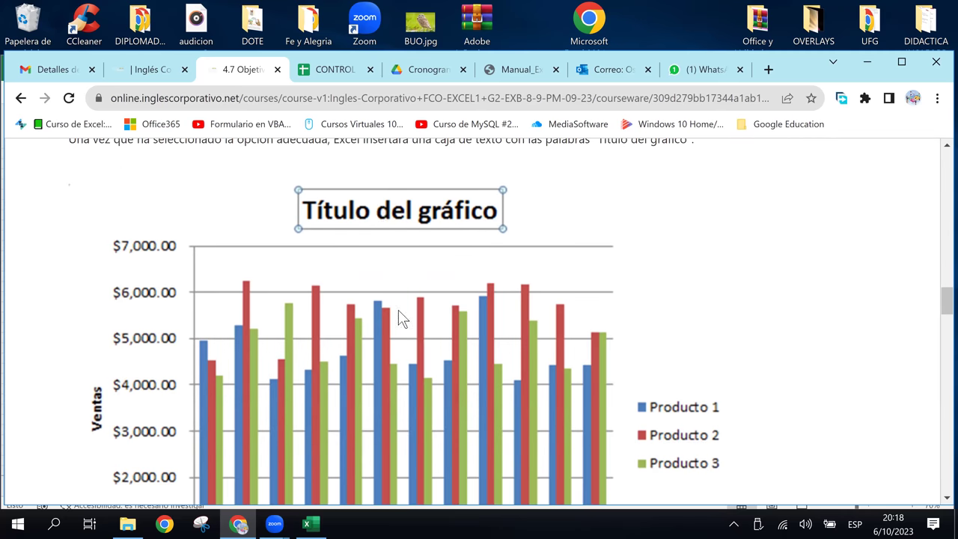
{"action": "scroll", "coordinate": [455, 354], "scroll_direction": "down", "scroll_amount": 1}
{"action": "scroll", "coordinate": [455, 353], "scroll_direction": "down", "scroll_amount": 2}
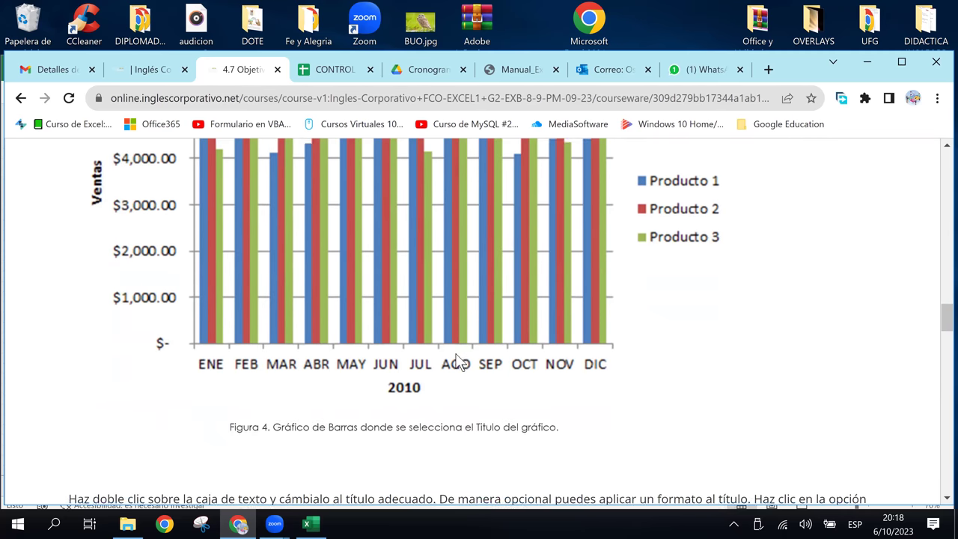
{"action": "scroll", "coordinate": [455, 353], "scroll_direction": "down", "scroll_amount": 1}
{"action": "scroll", "coordinate": [457, 354], "scroll_direction": "down", "scroll_amount": 2}
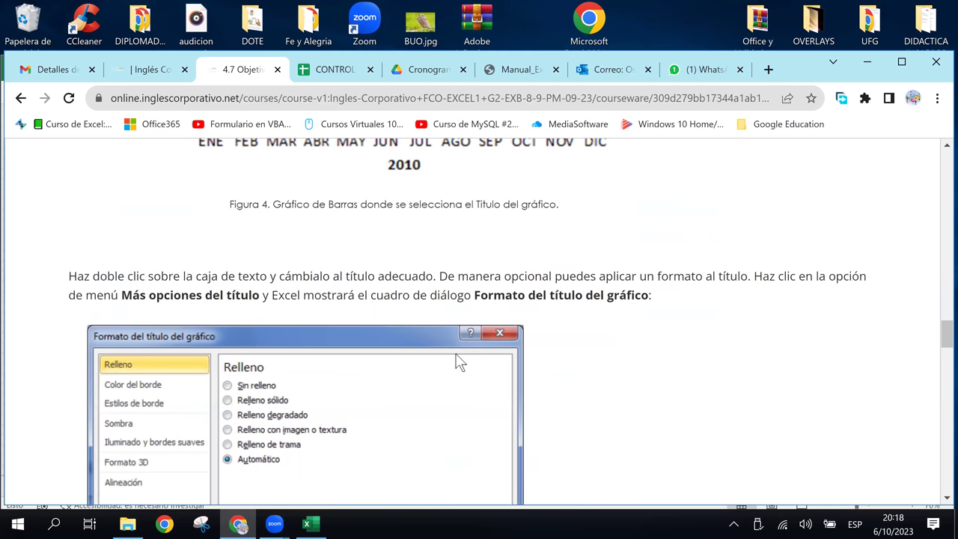
{"action": "scroll", "coordinate": [459, 361], "scroll_direction": "down", "scroll_amount": 1}
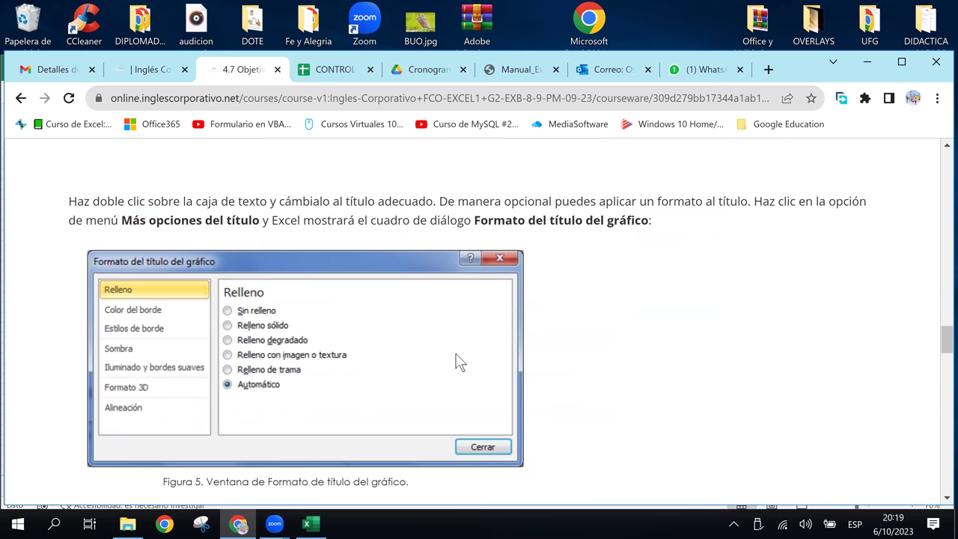
{"action": "scroll", "coordinate": [554, 312], "scroll_direction": "up", "scroll_amount": 2}
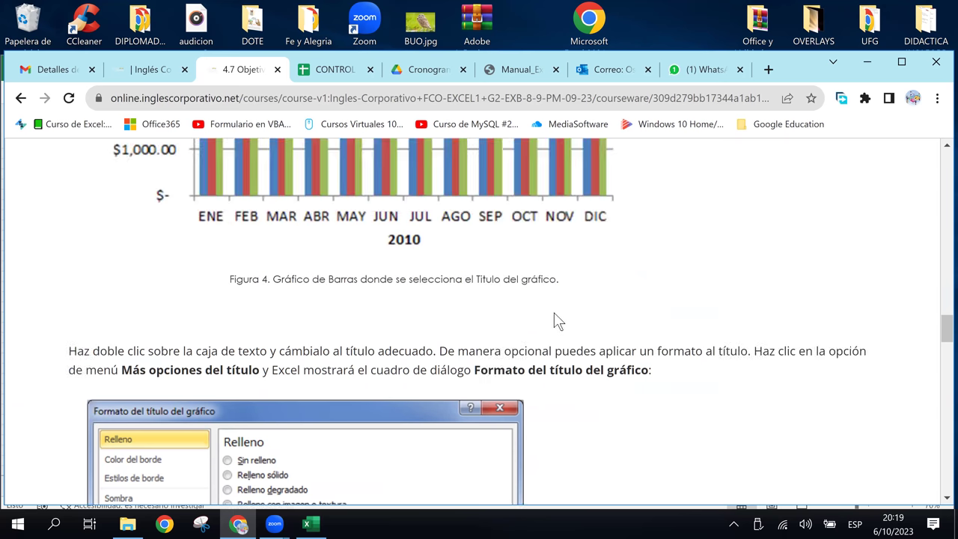
{"action": "scroll", "coordinate": [554, 312], "scroll_direction": "down", "scroll_amount": 1}
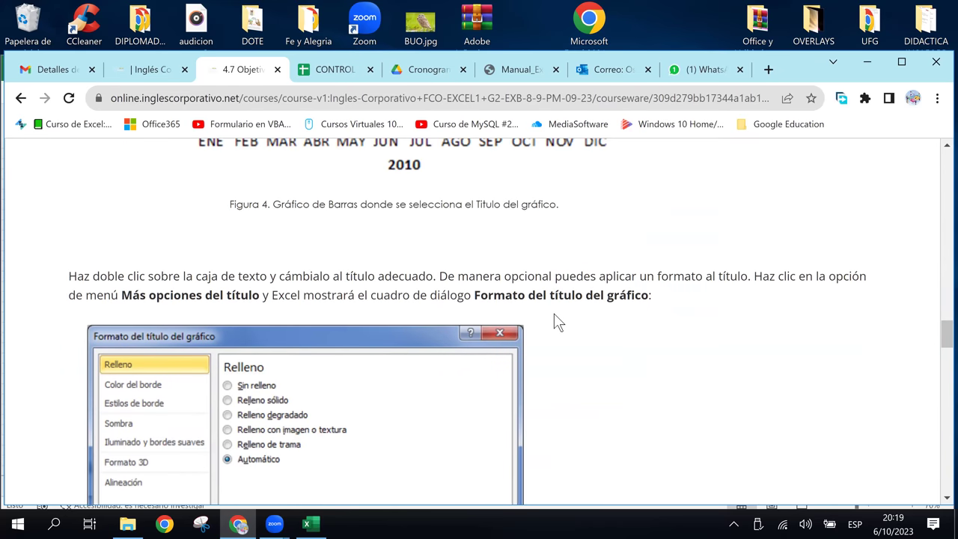
{"action": "scroll", "coordinate": [565, 299], "scroll_direction": "down", "scroll_amount": 1}
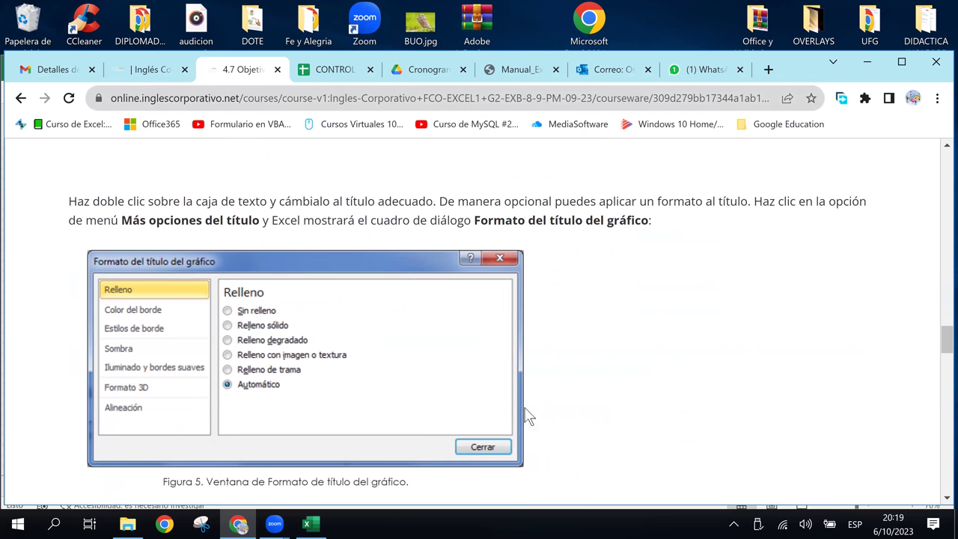
{"action": "left_click", "coordinate": [307, 526]}
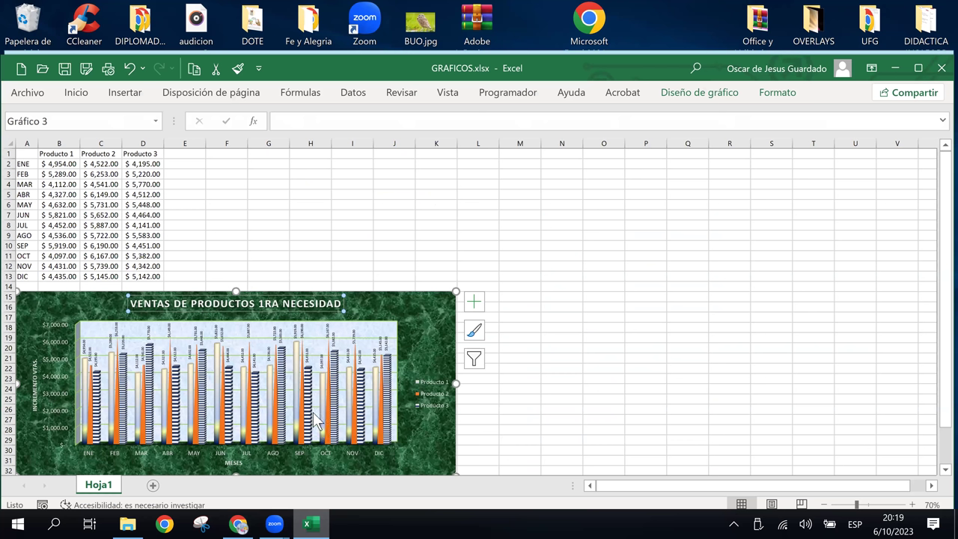
{"action": "left_click", "coordinate": [725, 95]}
{"action": "left_click", "coordinate": [793, 99]}
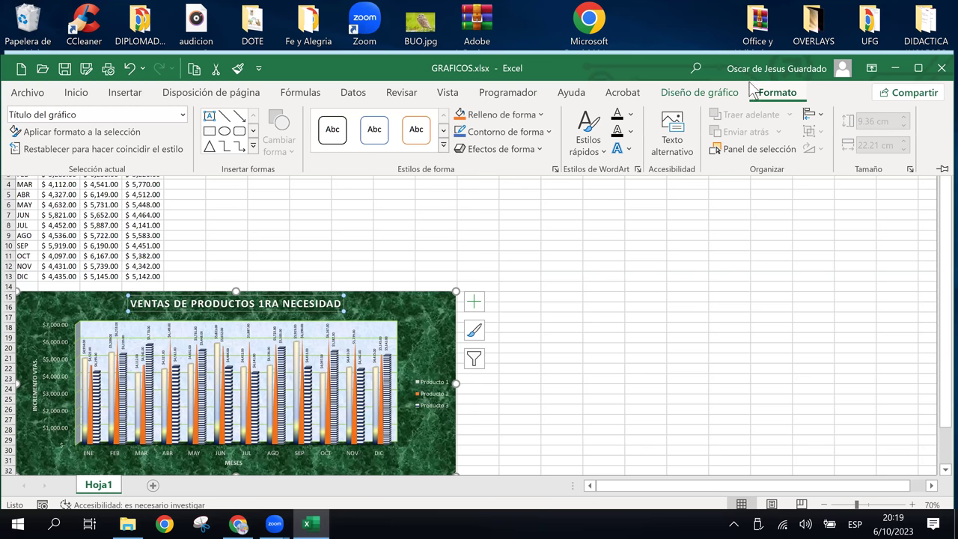
{"action": "left_click", "coordinate": [699, 93]}
{"action": "left_click", "coordinate": [238, 526]}
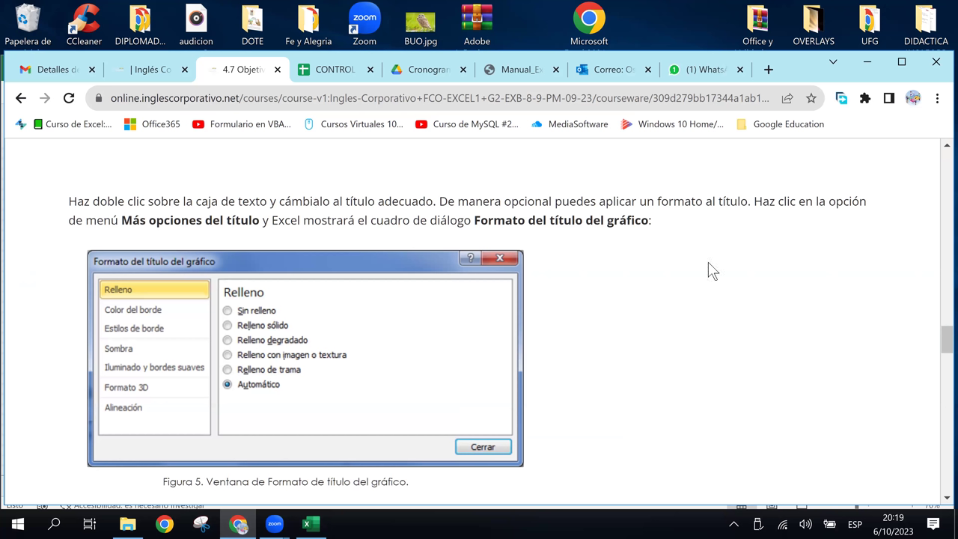
{"action": "scroll", "coordinate": [469, 387], "scroll_direction": "up", "scroll_amount": 1}
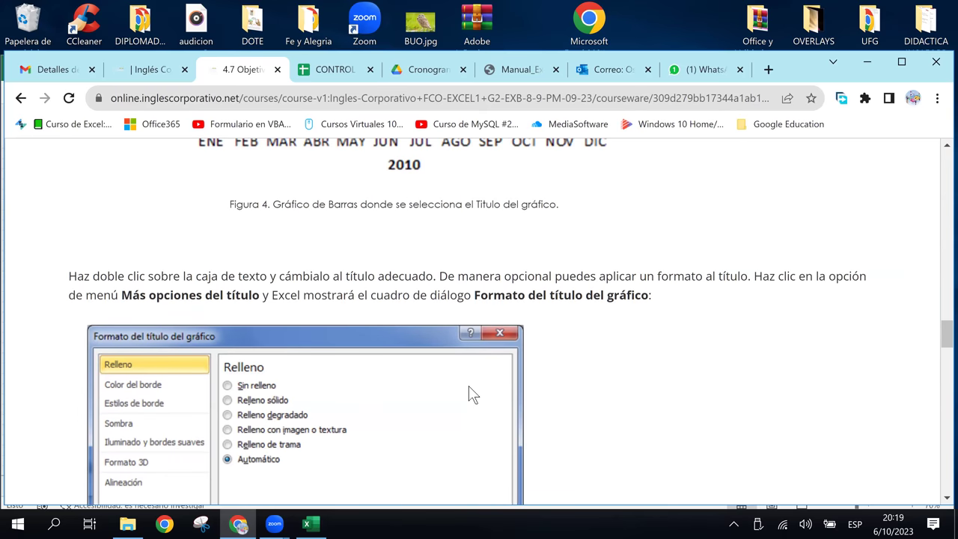
{"action": "scroll", "coordinate": [468, 386], "scroll_direction": "down", "scroll_amount": 1}
{"action": "scroll", "coordinate": [470, 394], "scroll_direction": "down", "scroll_amount": 1}
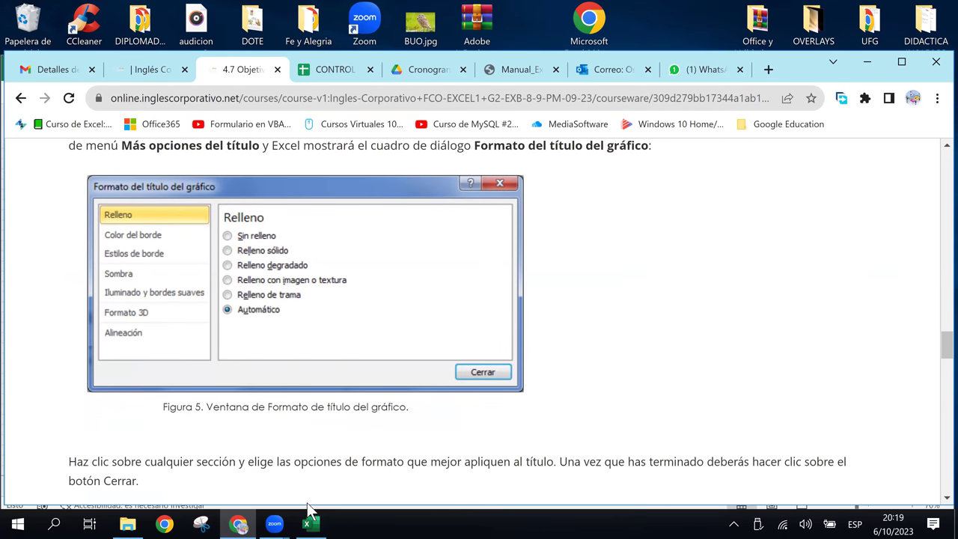
{"action": "left_click", "coordinate": [310, 525]}
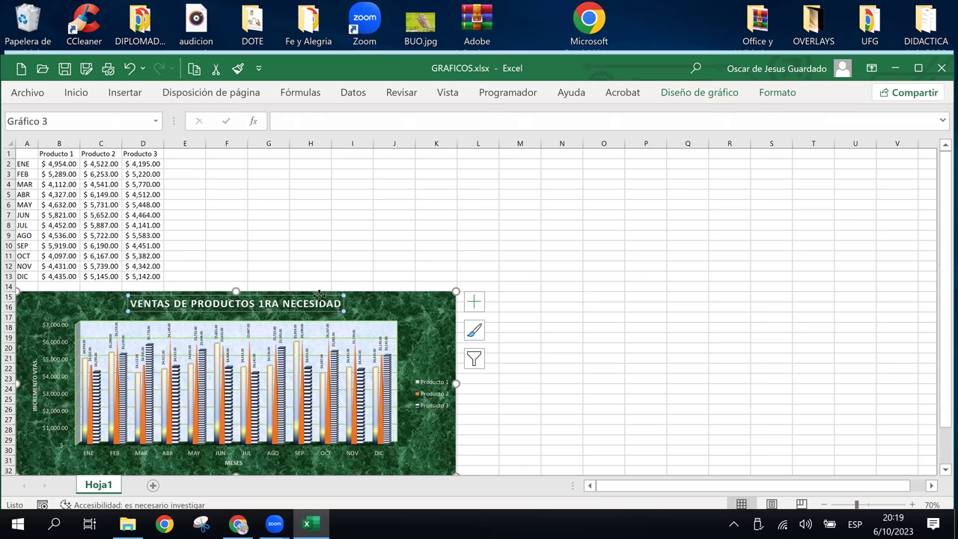
Browse the chart title's text fill and outline options, then open the Formato del título del gráfico pane.
{"action": "double_click", "coordinate": [320, 296]}
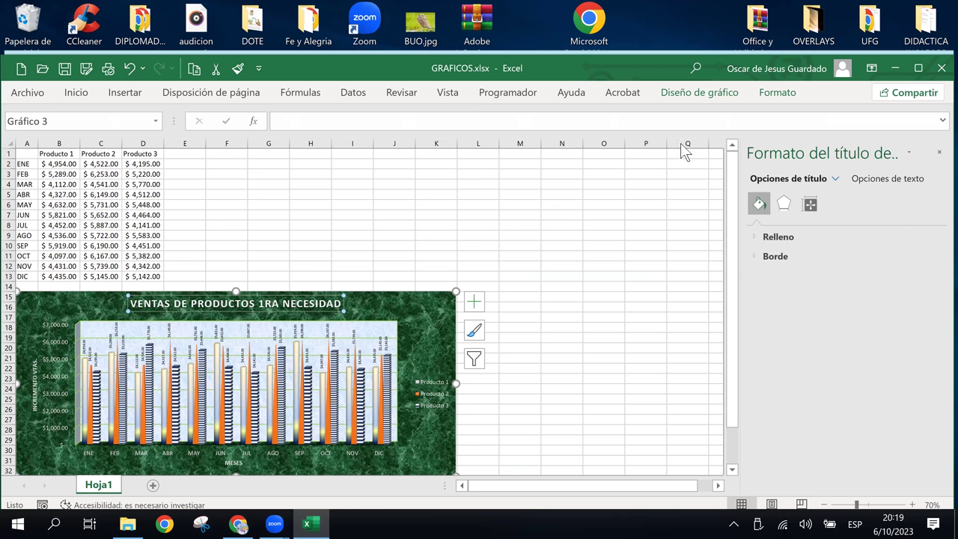
{"action": "left_click", "coordinate": [861, 181]}
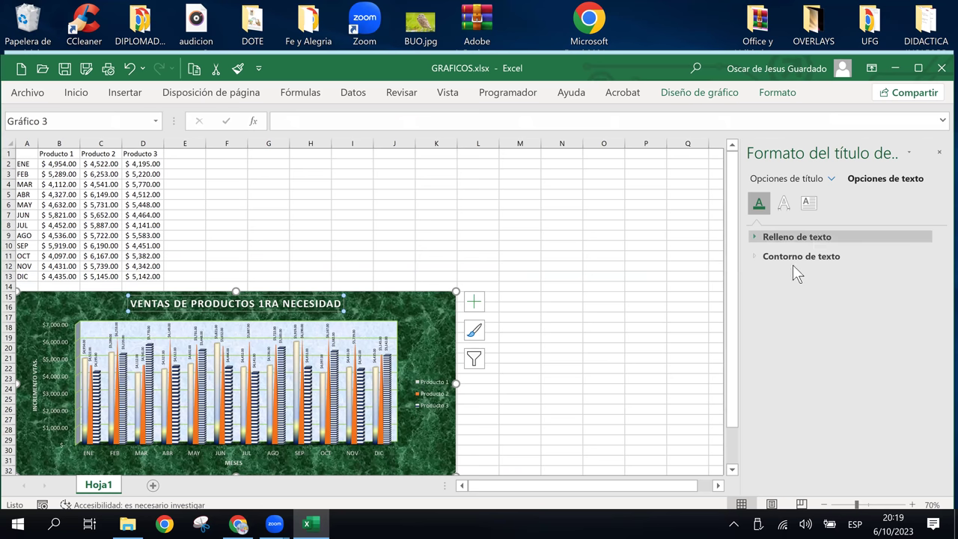
{"action": "left_click", "coordinate": [756, 256]}
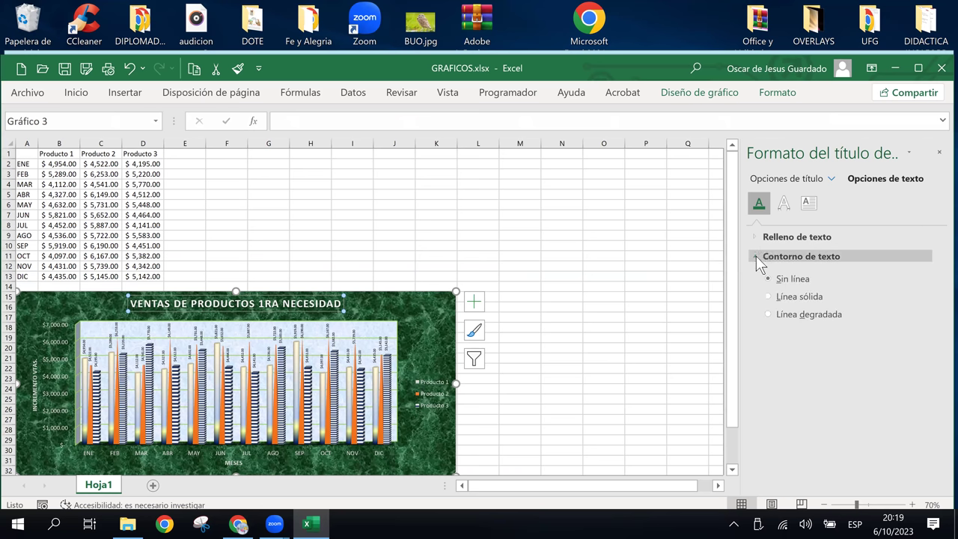
{"action": "left_click", "coordinate": [756, 238]}
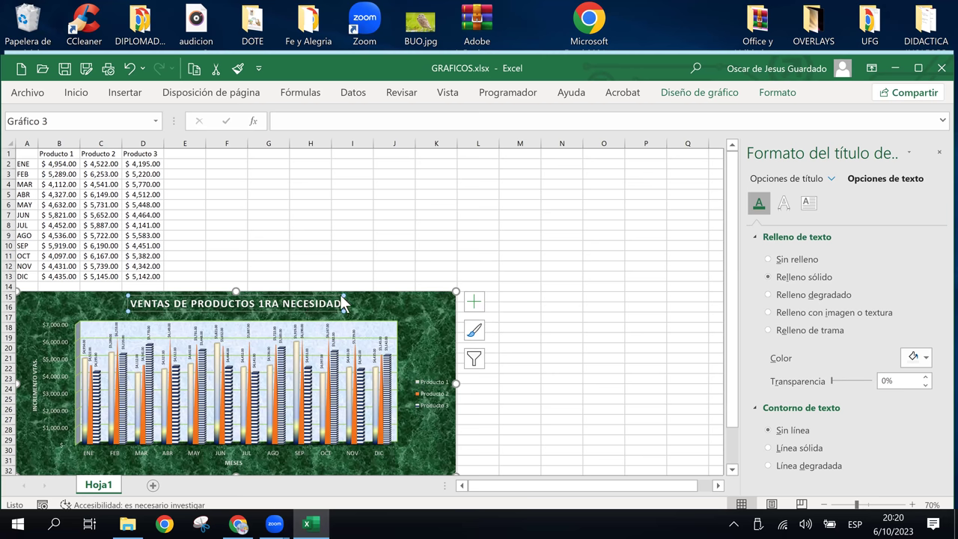
{"action": "right_click", "coordinate": [342, 298]}
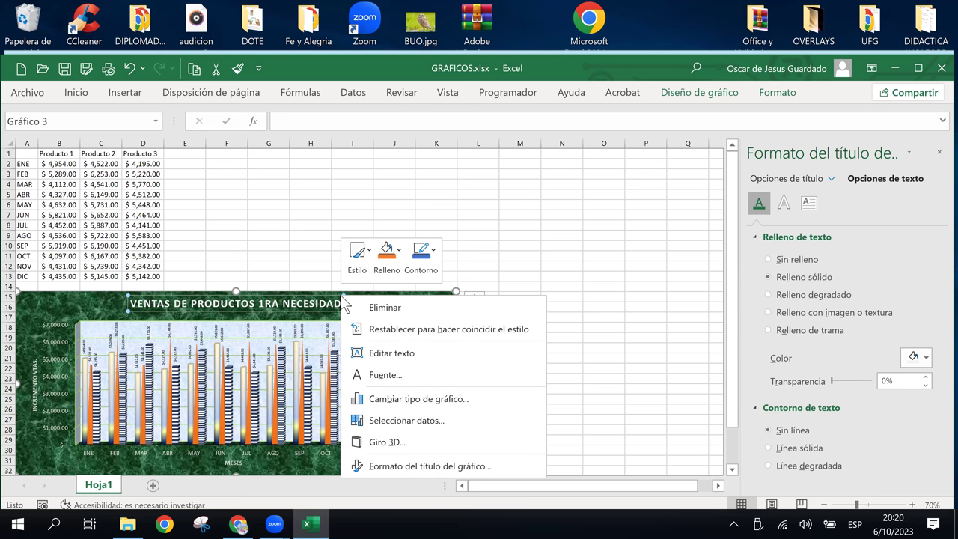
{"action": "left_click", "coordinate": [412, 468]}
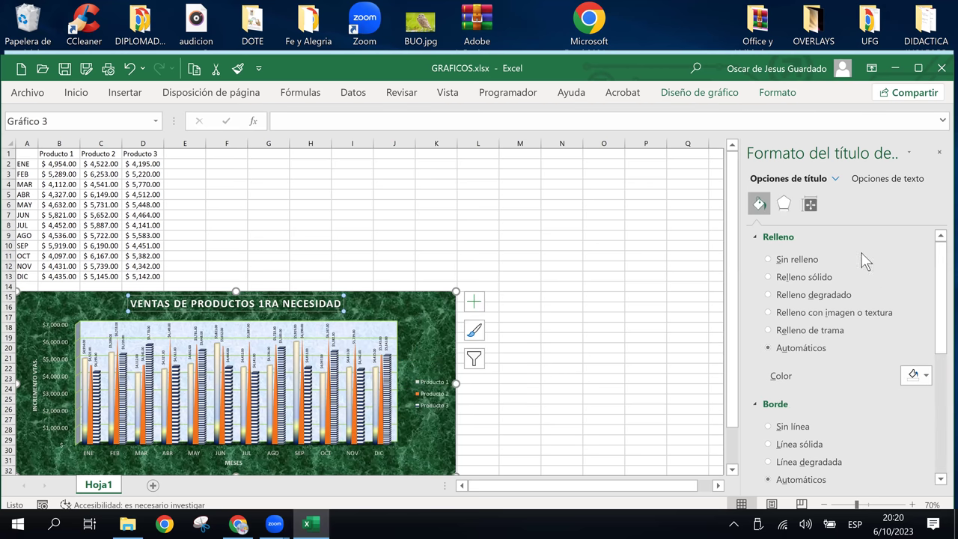
Try a gradient fill on the chart title, then set Sin relleno with a Línea degradada border.
{"action": "left_click", "coordinate": [814, 295]}
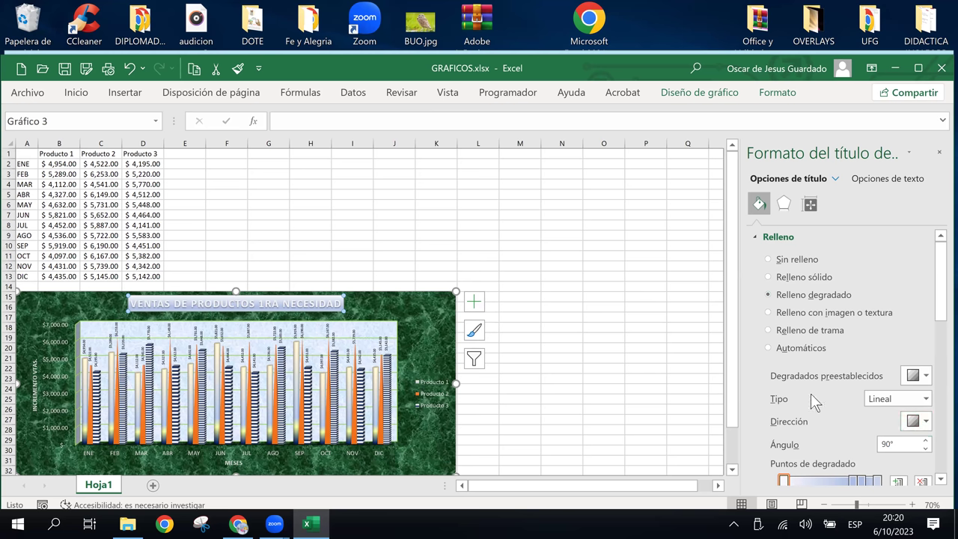
{"action": "scroll", "coordinate": [810, 393], "scroll_direction": "down", "scroll_amount": 3}
{"action": "left_click_drag", "start_coordinate": [784, 376], "coordinate": [812, 376]}
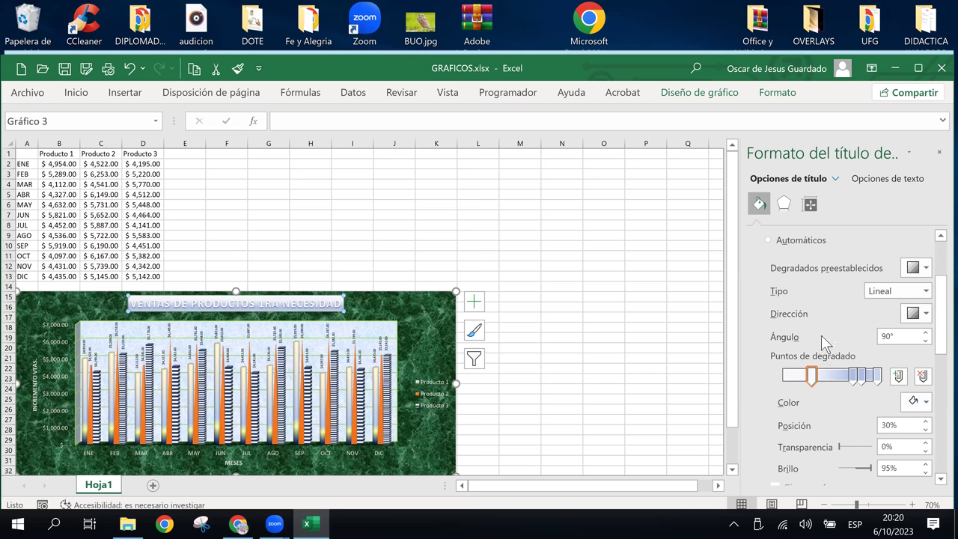
{"action": "scroll", "coordinate": [821, 335], "scroll_direction": "up", "scroll_amount": 3}
{"action": "left_click", "coordinate": [803, 257]}
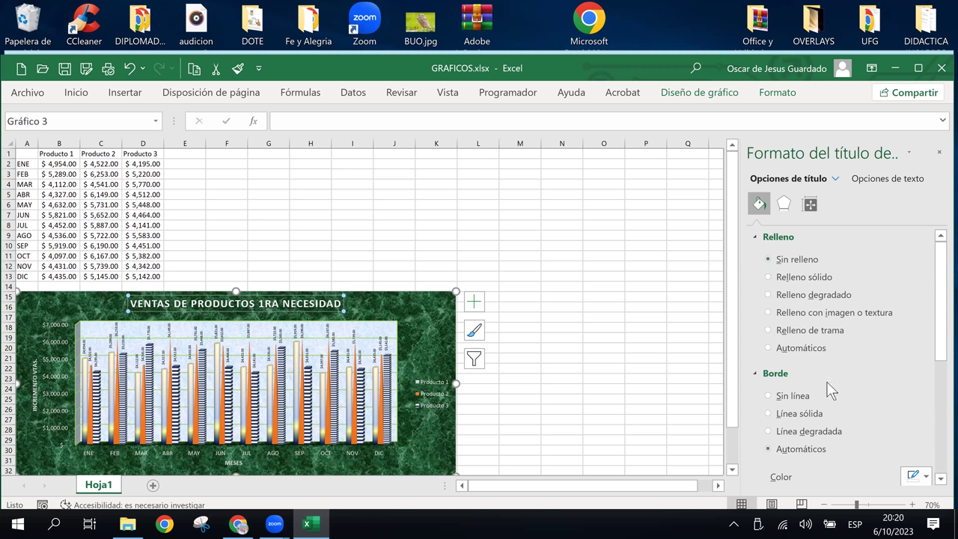
{"action": "left_click", "coordinate": [811, 431]}
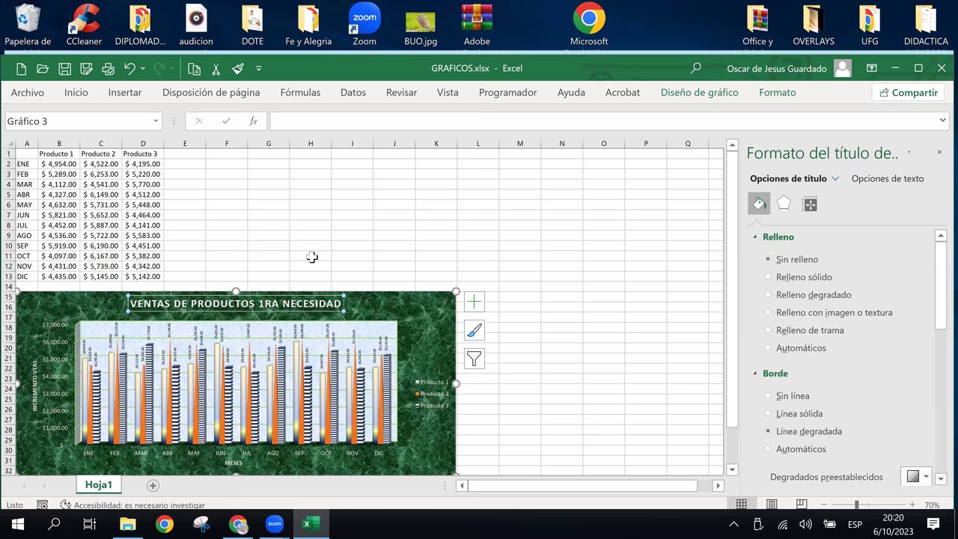
Deselect the chart by picking cells M17 and J6, then switch to the course page.
{"action": "left_click", "coordinate": [406, 303]}
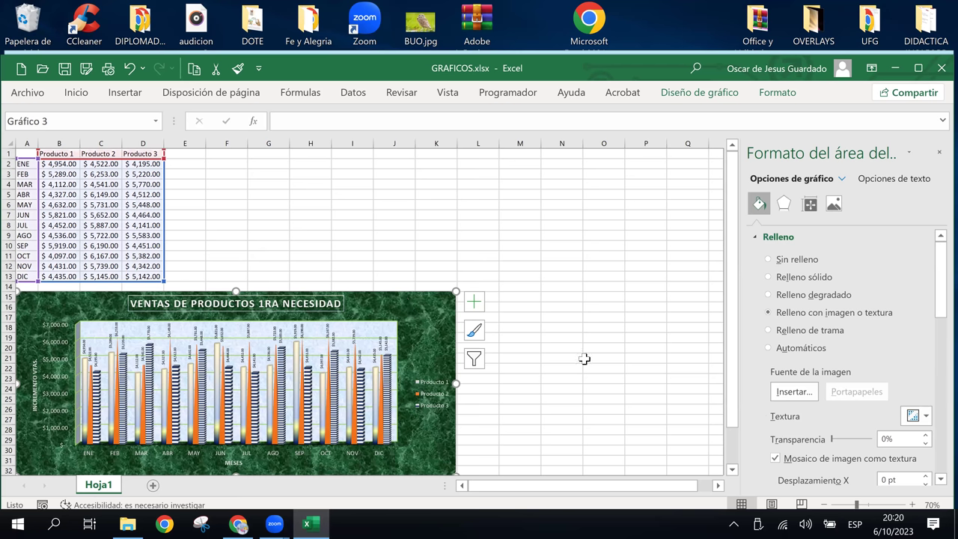
{"action": "left_click", "coordinate": [530, 318]}
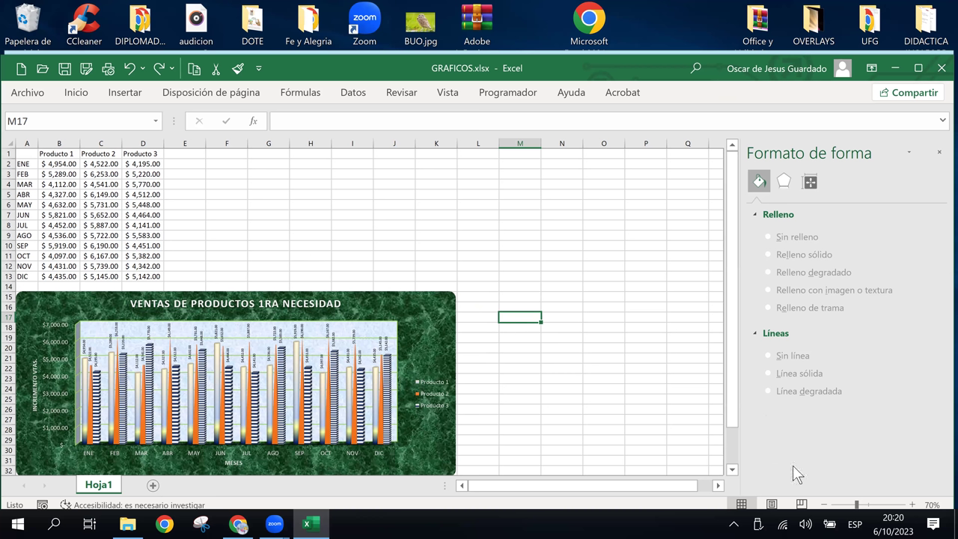
{"action": "left_click", "coordinate": [378, 202]}
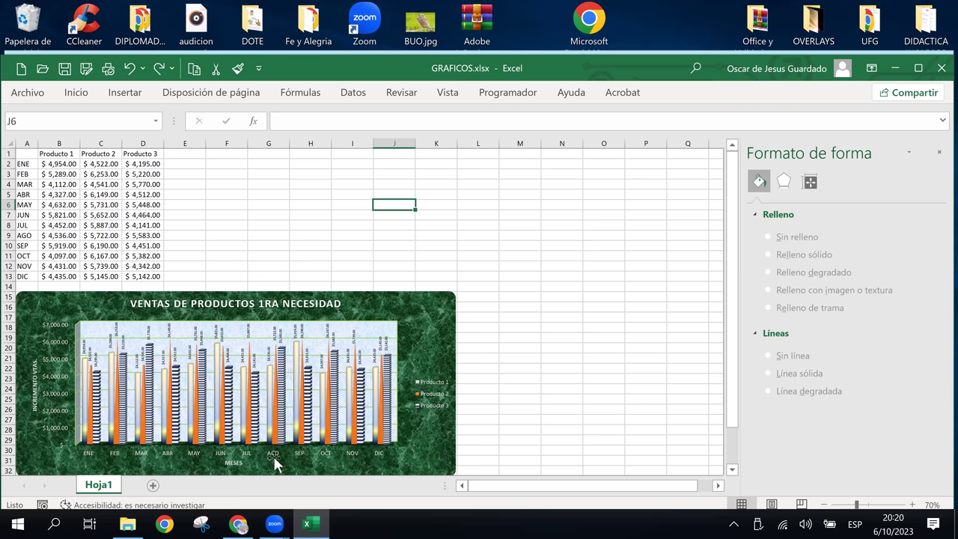
{"action": "left_click", "coordinate": [239, 524]}
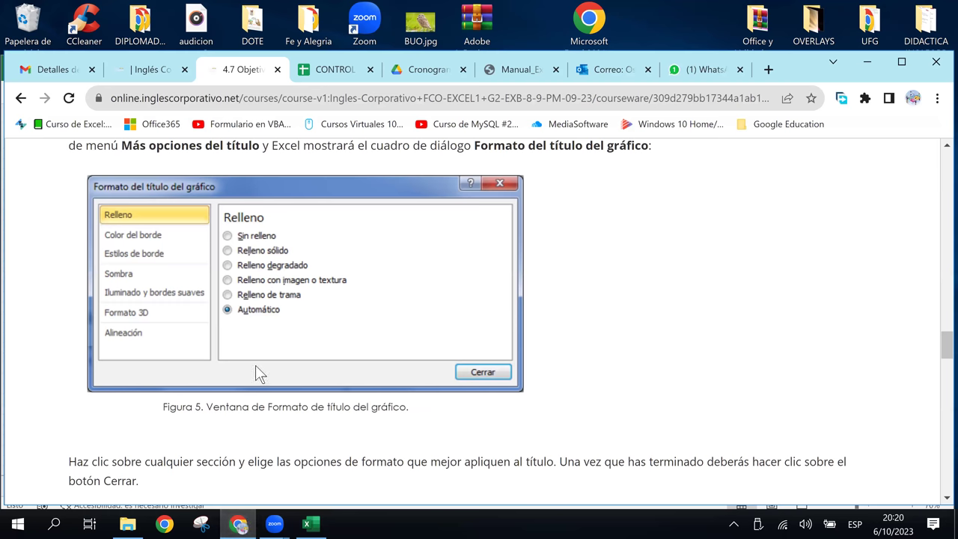
Scroll the lesson to 'Dar formato a un elemento de gráfico', then return to Excel.
{"action": "scroll", "coordinate": [256, 365], "scroll_direction": "down", "scroll_amount": 2}
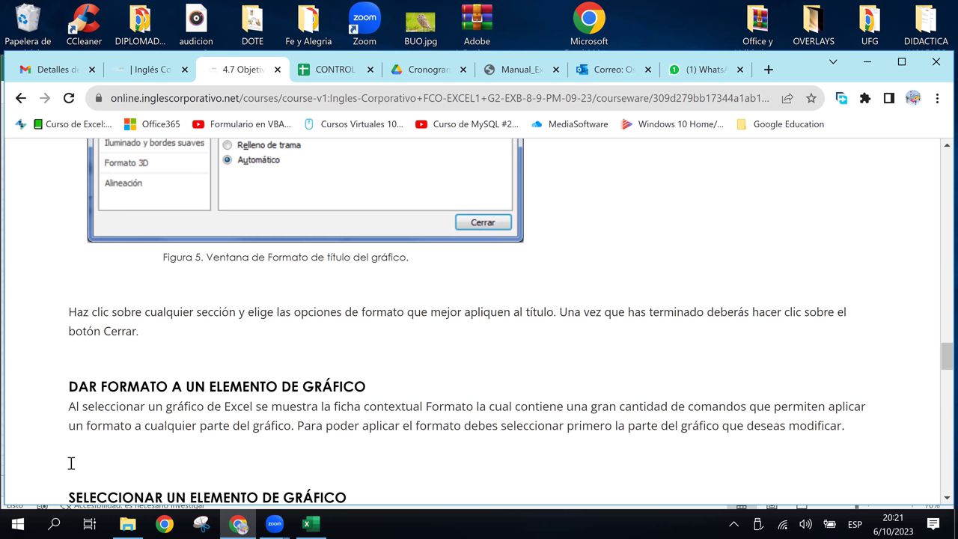
{"action": "left_click", "coordinate": [310, 524]}
Select the legend and try a dark blue fill from the Formato tab's fill colours.
{"action": "left_click", "coordinate": [442, 391]}
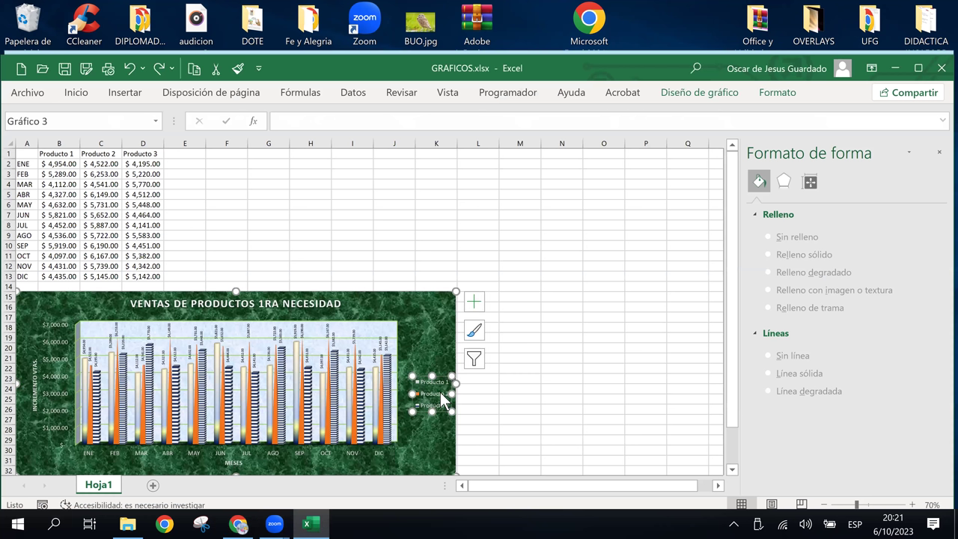
{"action": "left_click", "coordinate": [777, 92]}
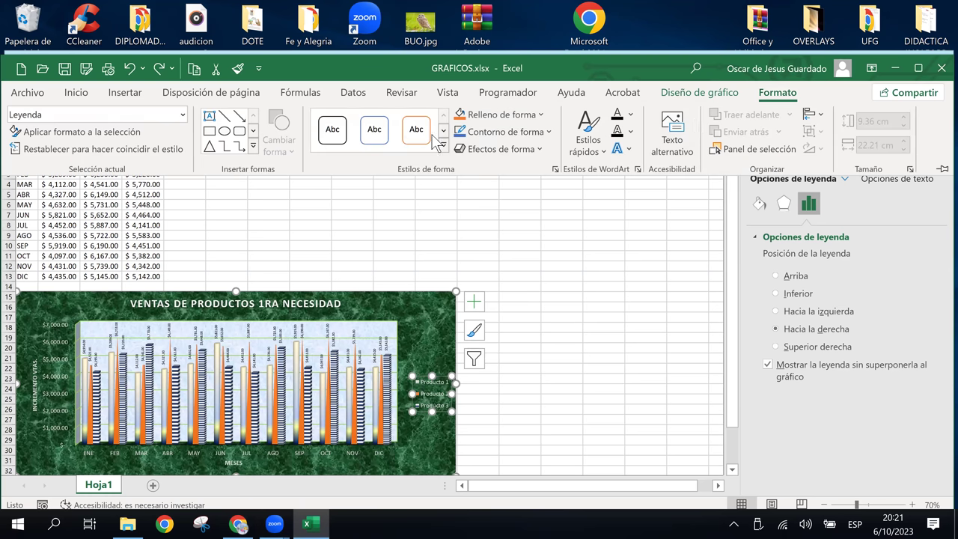
{"action": "left_click", "coordinate": [753, 87]}
{"action": "left_click", "coordinate": [756, 91]}
{"action": "left_click", "coordinate": [539, 115]}
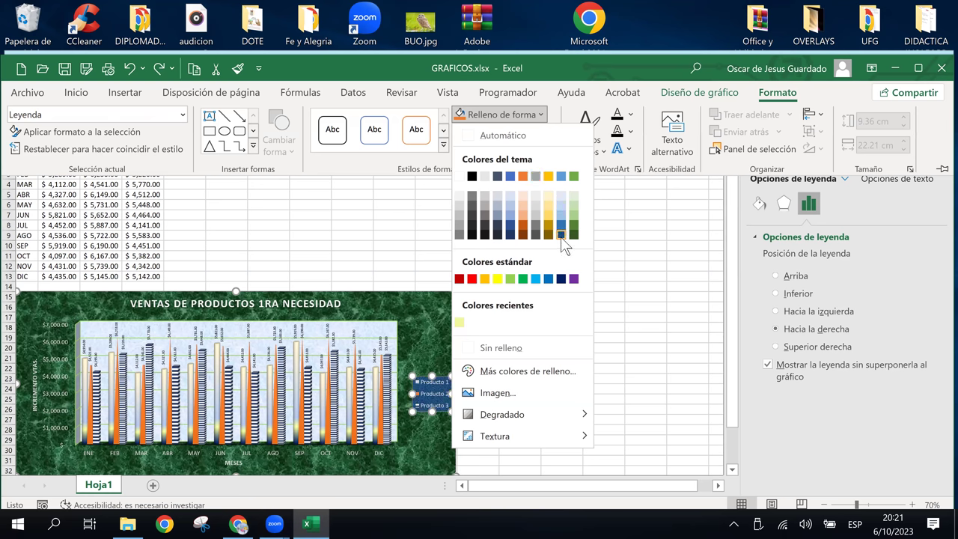
{"action": "key", "text": "Escape"}
{"action": "key", "text": "ctrl+y"}
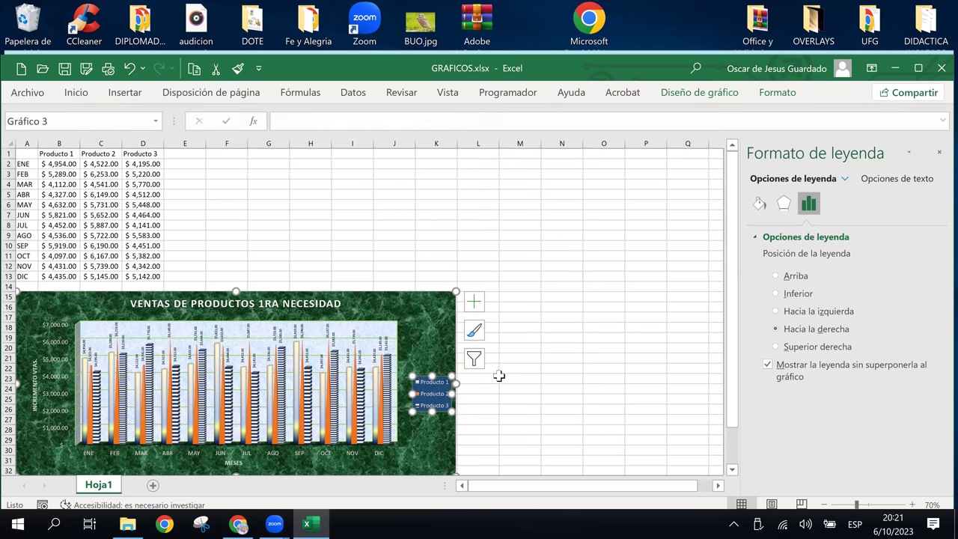
{"action": "left_click", "coordinate": [501, 379]}
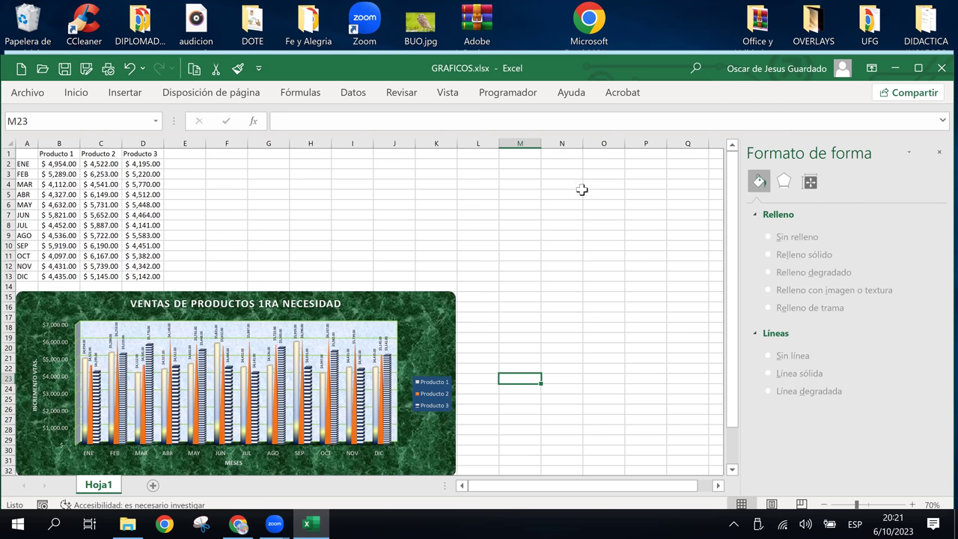
Reselect the legend and give it a solid outline in a standard colour via Contorno de forma.
{"action": "left_click", "coordinate": [433, 386]}
{"action": "left_click", "coordinate": [433, 389]}
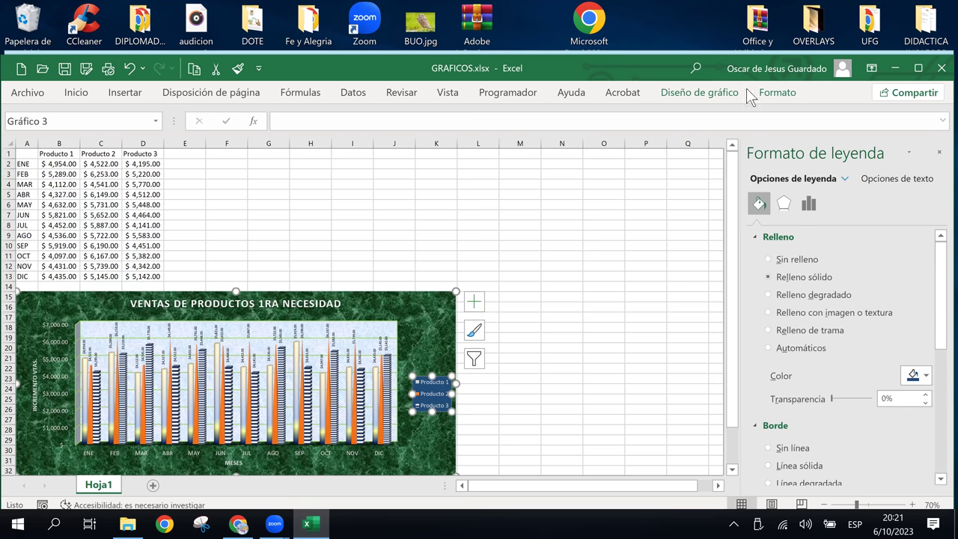
{"action": "left_click", "coordinate": [783, 93]}
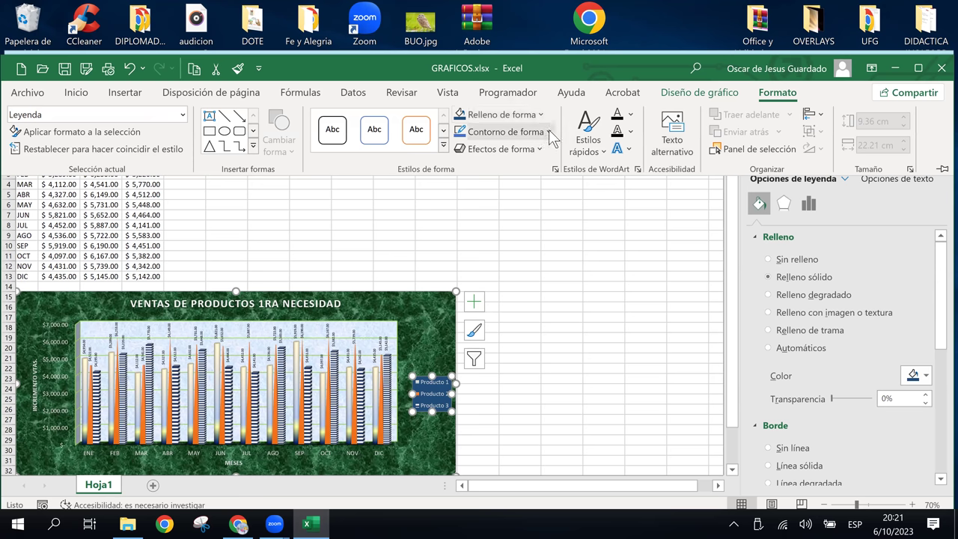
{"action": "left_click", "coordinate": [549, 131]}
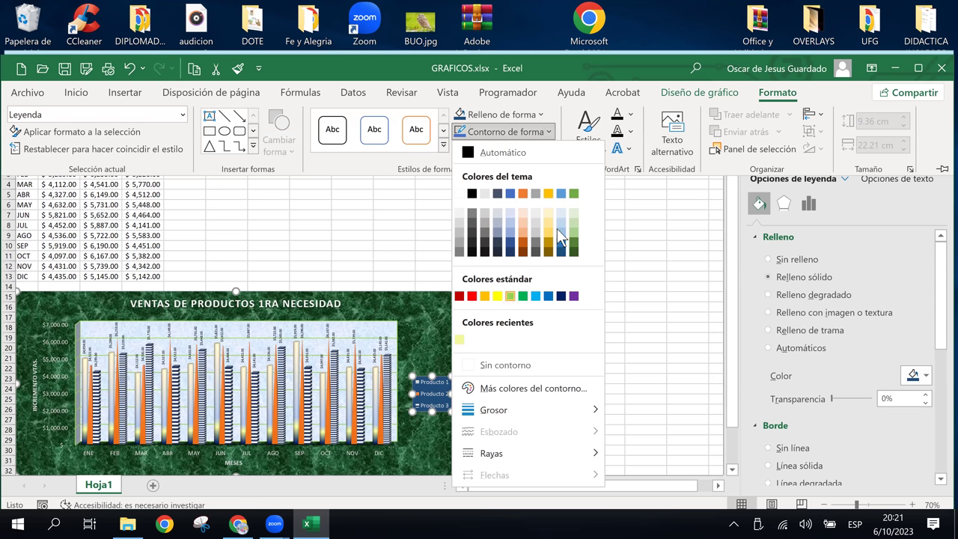
{"action": "left_click", "coordinate": [496, 300]}
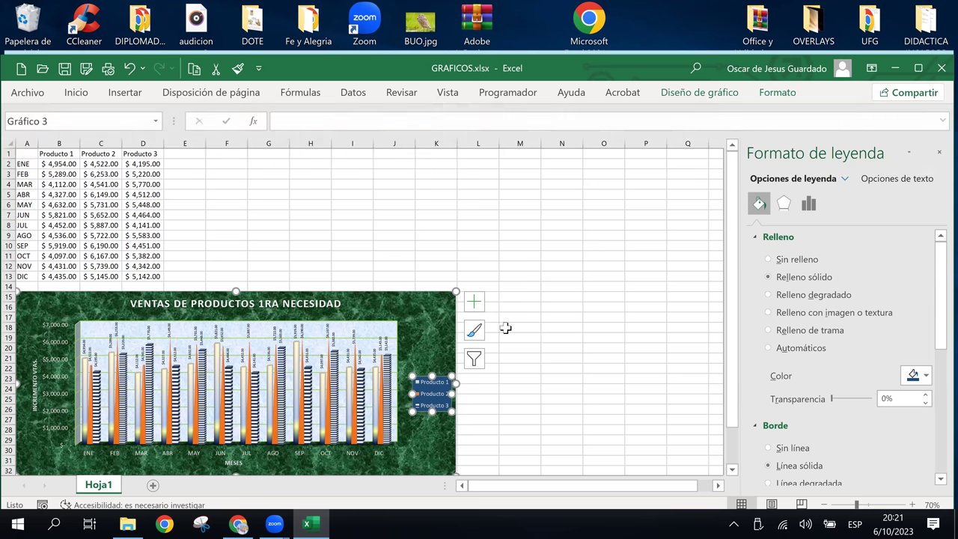
{"action": "left_click", "coordinate": [505, 327]}
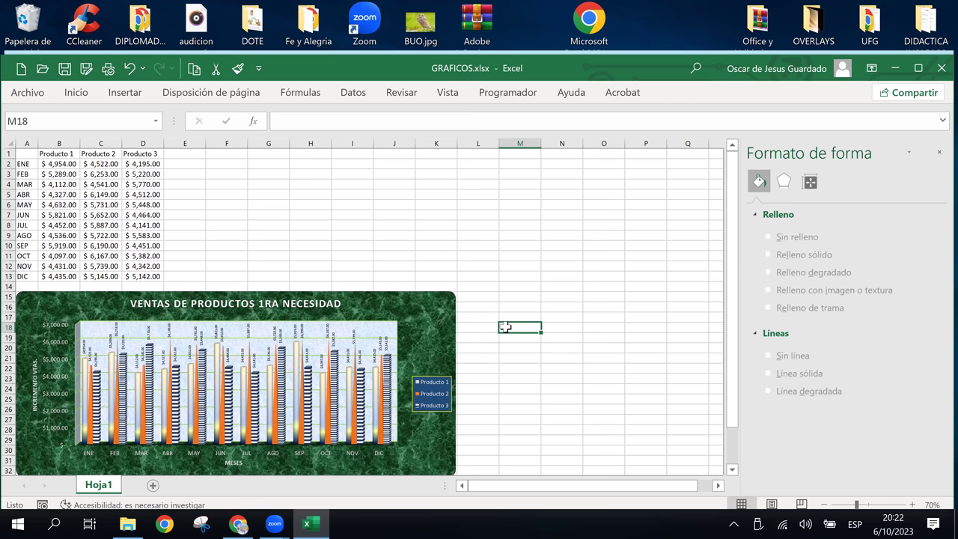
{"action": "left_click", "coordinate": [416, 307]}
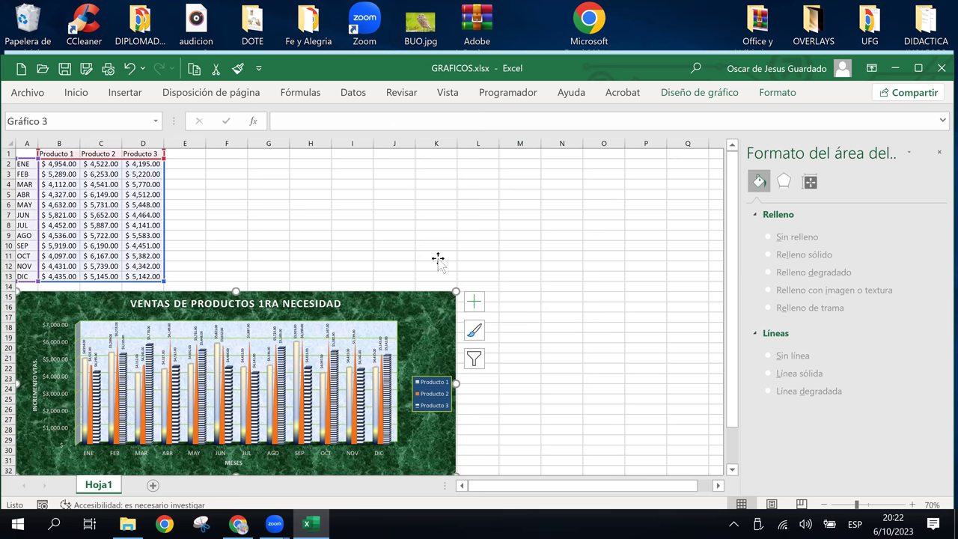
{"action": "left_click", "coordinate": [766, 91]}
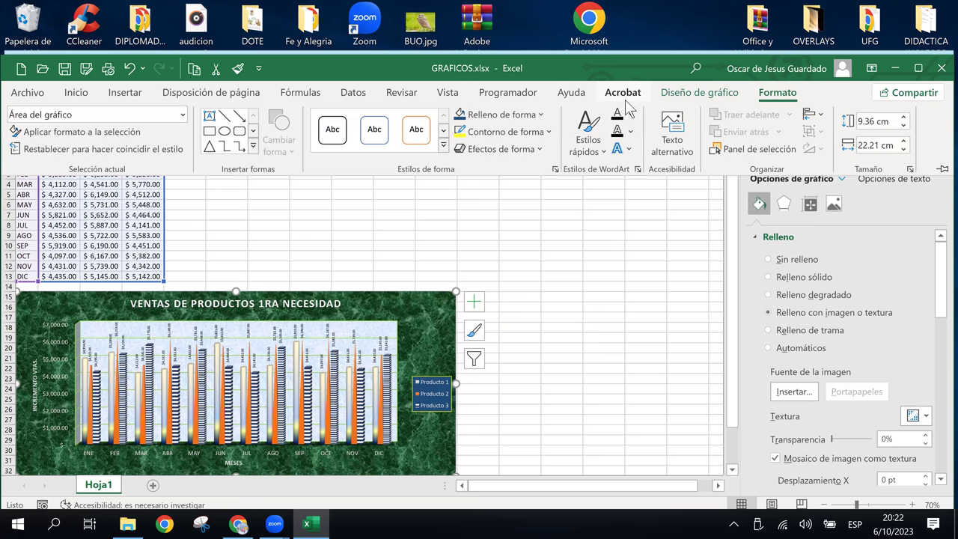
{"action": "left_click", "coordinate": [443, 146]}
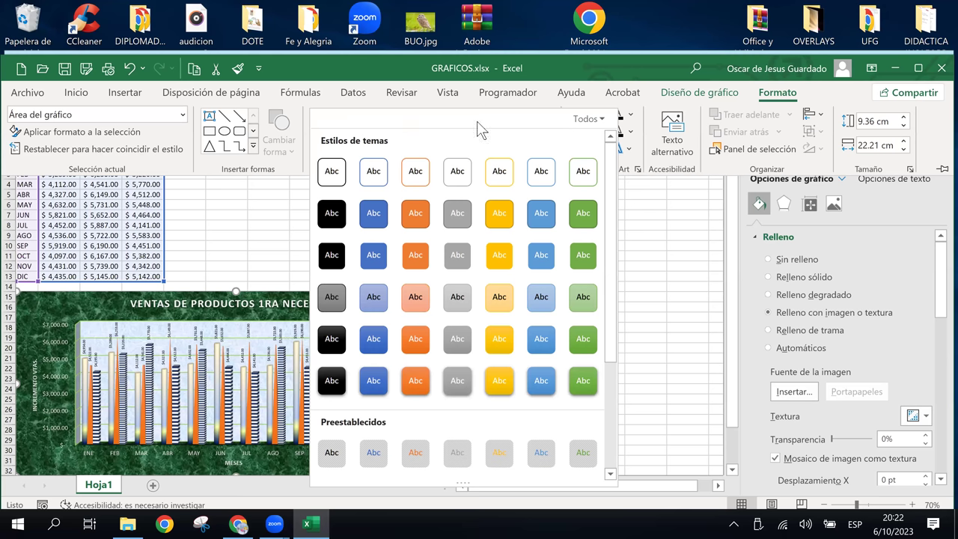
{"action": "left_click", "coordinate": [340, 95]}
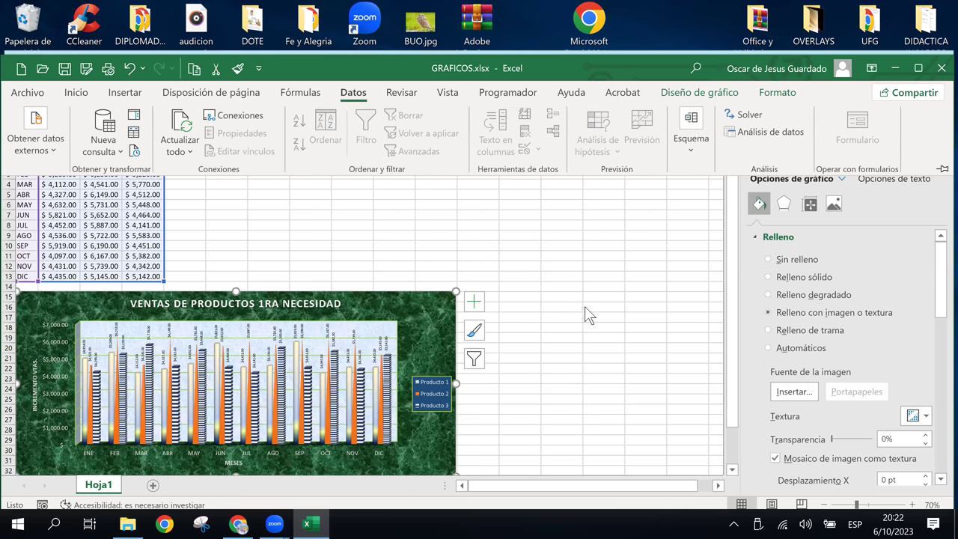
{"action": "left_click", "coordinate": [580, 315]}
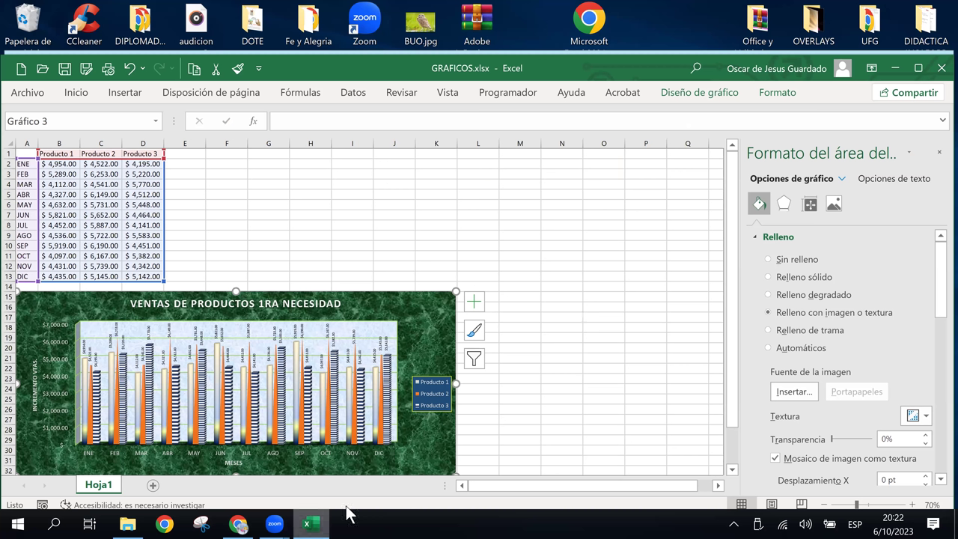
{"action": "left_click", "coordinate": [775, 95]}
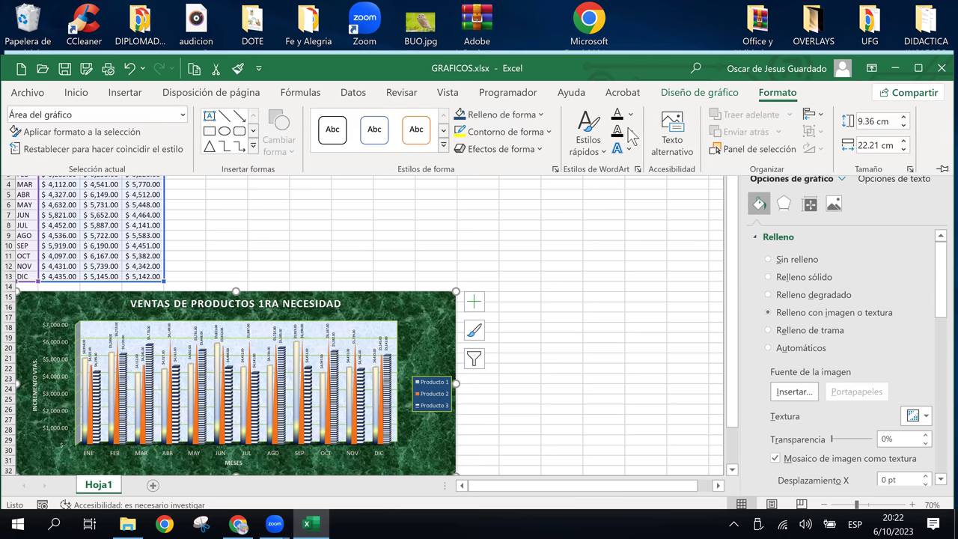
{"action": "left_click", "coordinate": [536, 149]}
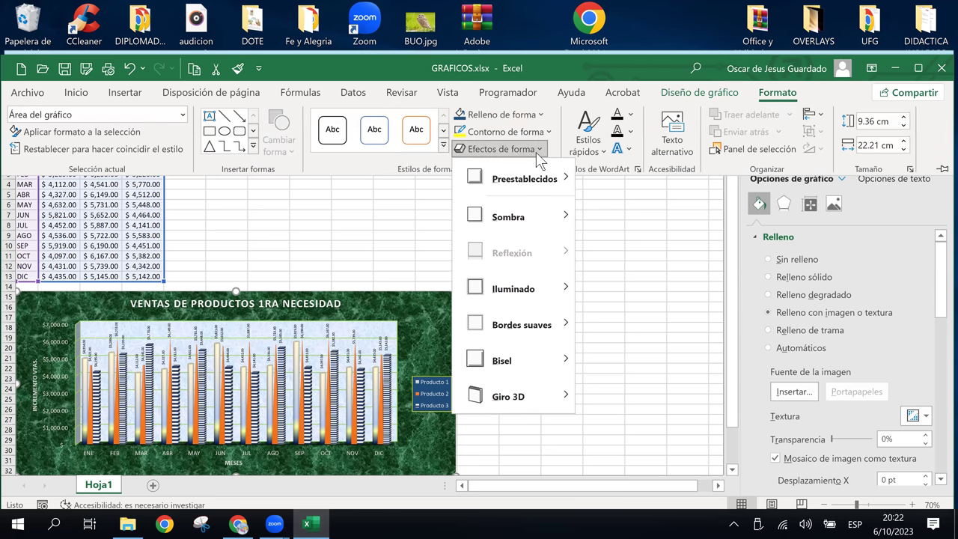
{"action": "mouse_move", "coordinate": [505, 292]}
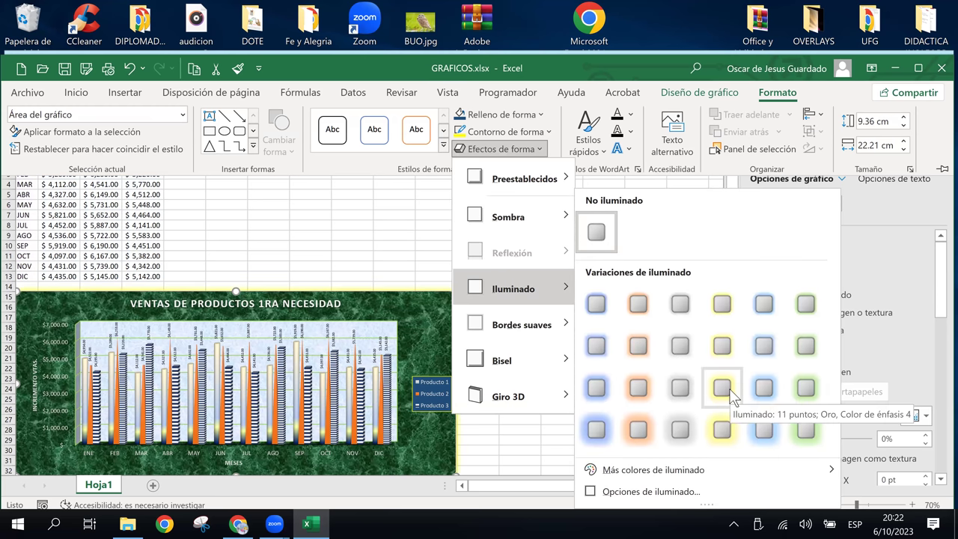
{"action": "left_click", "coordinate": [725, 424]}
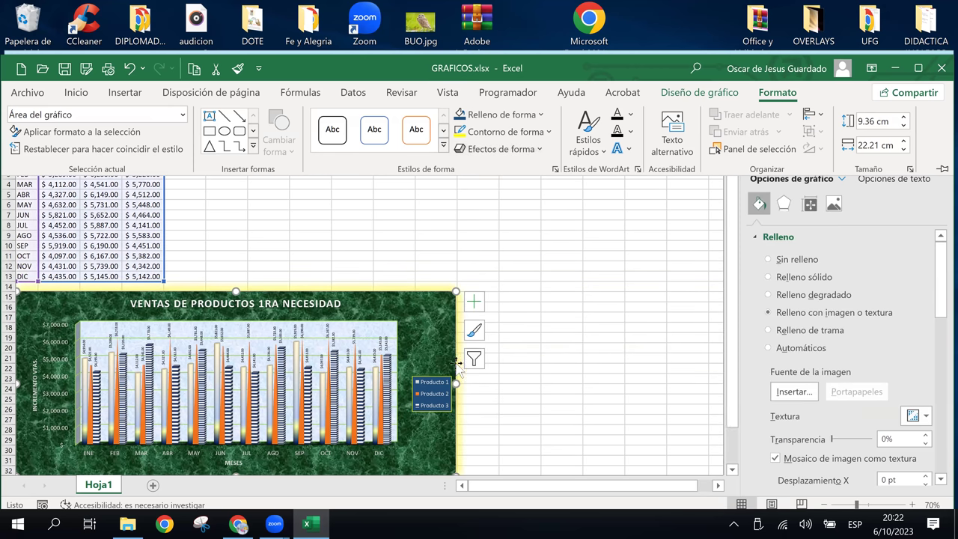
Undo the yellow glow and apply a centred Sombra exterior to the legend.
{"action": "key", "text": "ctrl+z"}
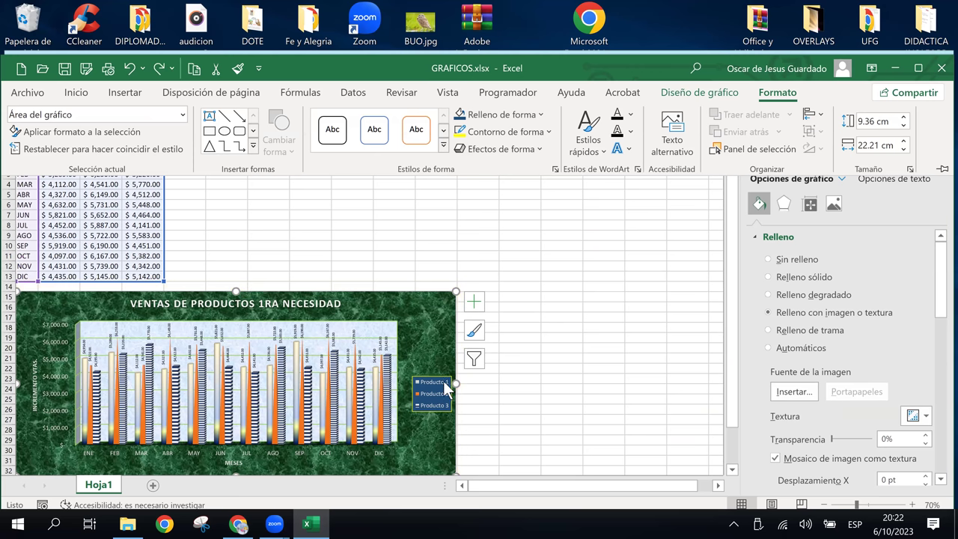
{"action": "left_click", "coordinate": [443, 381]}
{"action": "left_click", "coordinate": [442, 379]}
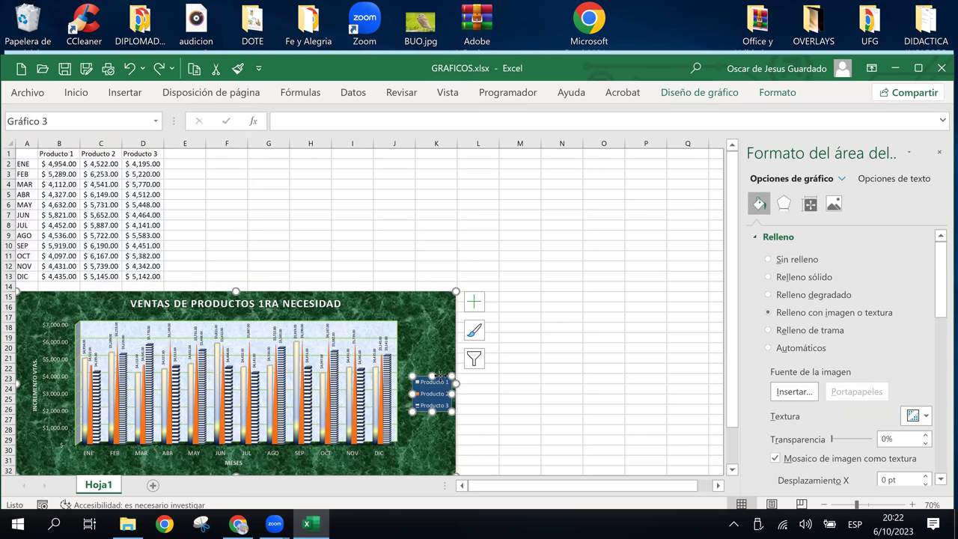
{"action": "left_click", "coordinate": [775, 95]}
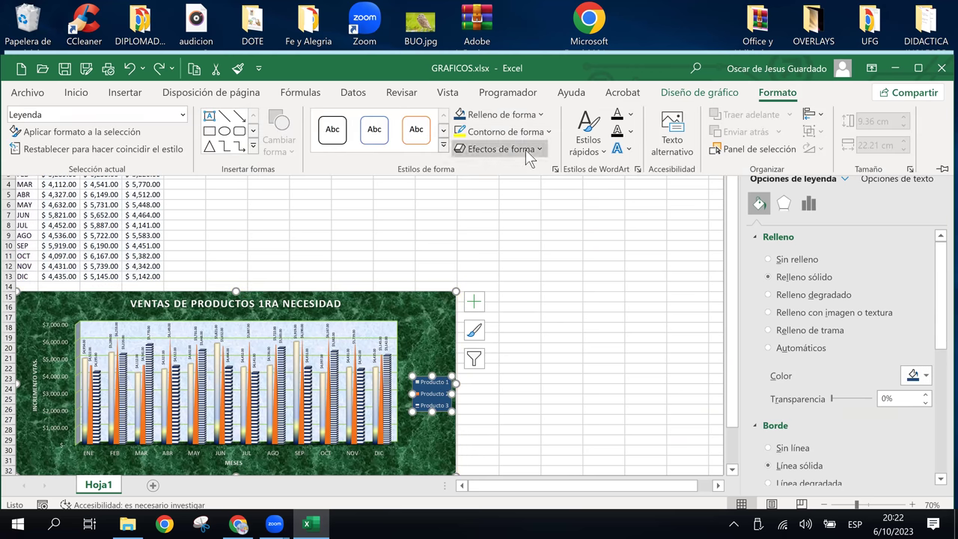
{"action": "left_click", "coordinate": [526, 149]}
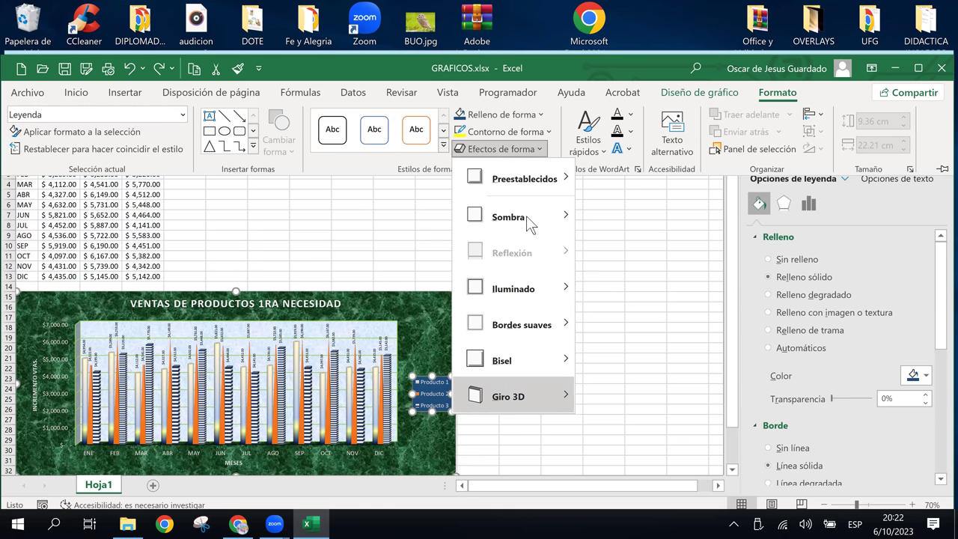
{"action": "mouse_move", "coordinate": [526, 215]}
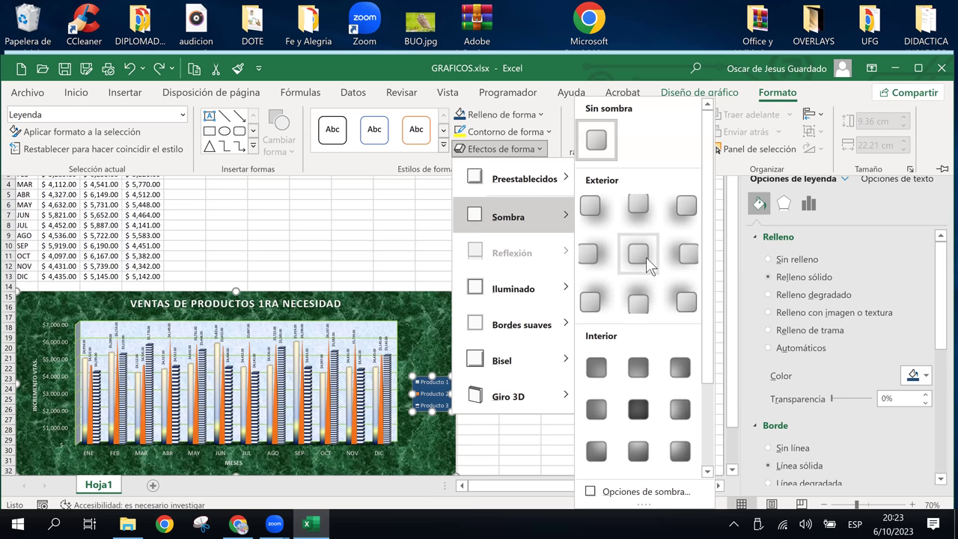
{"action": "left_click", "coordinate": [646, 256]}
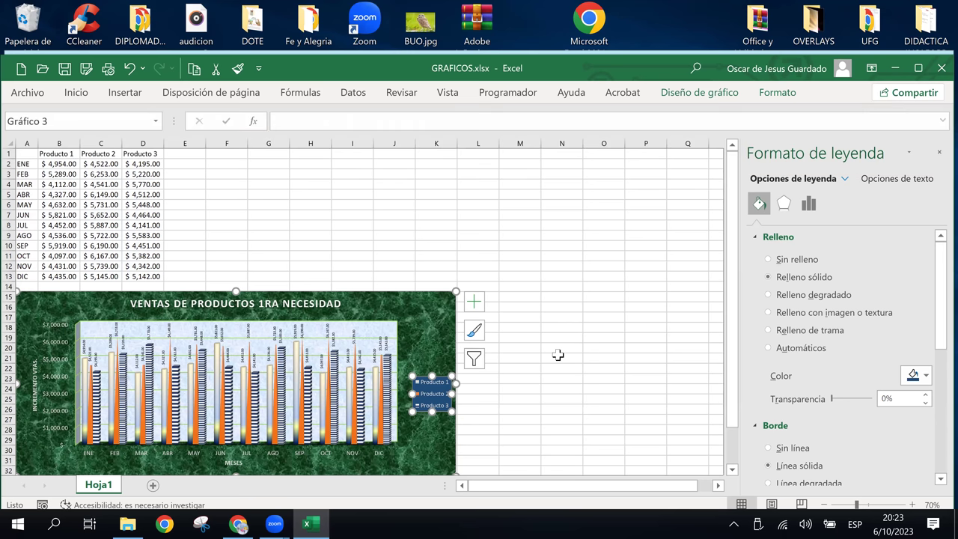
{"action": "left_click", "coordinate": [558, 355]}
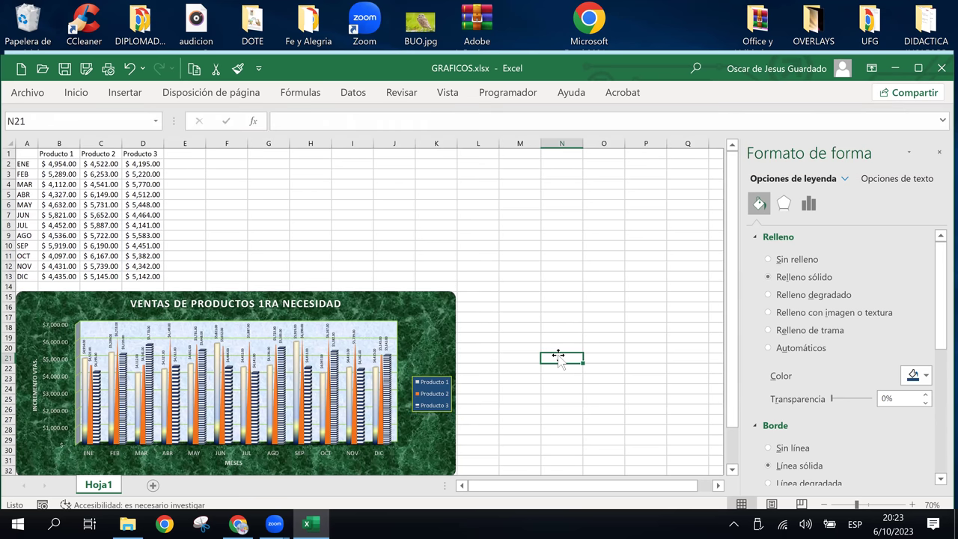
Open the legend's Opciones de sombra and tint the shadow pale gold.
{"action": "left_click", "coordinate": [434, 380]}
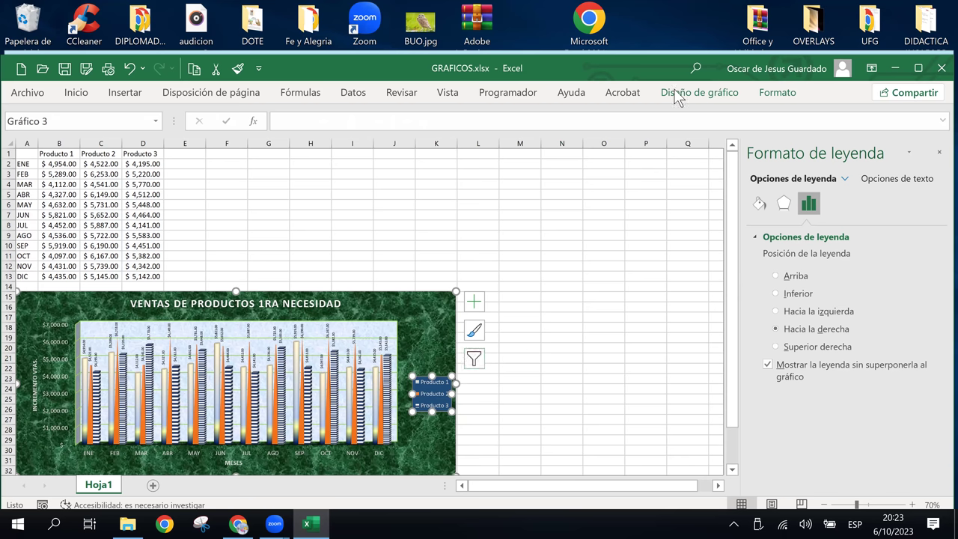
{"action": "left_click", "coordinate": [775, 92]}
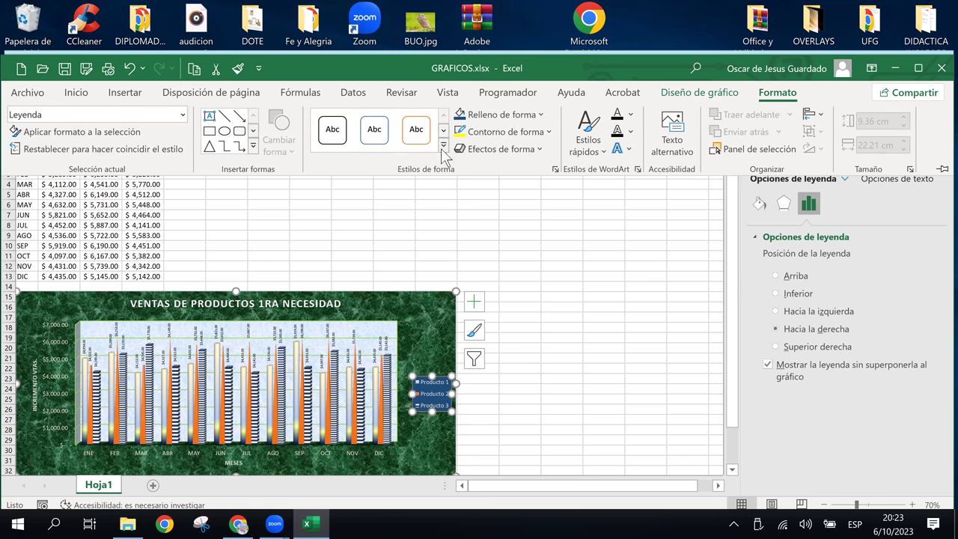
{"action": "left_click", "coordinate": [531, 150]}
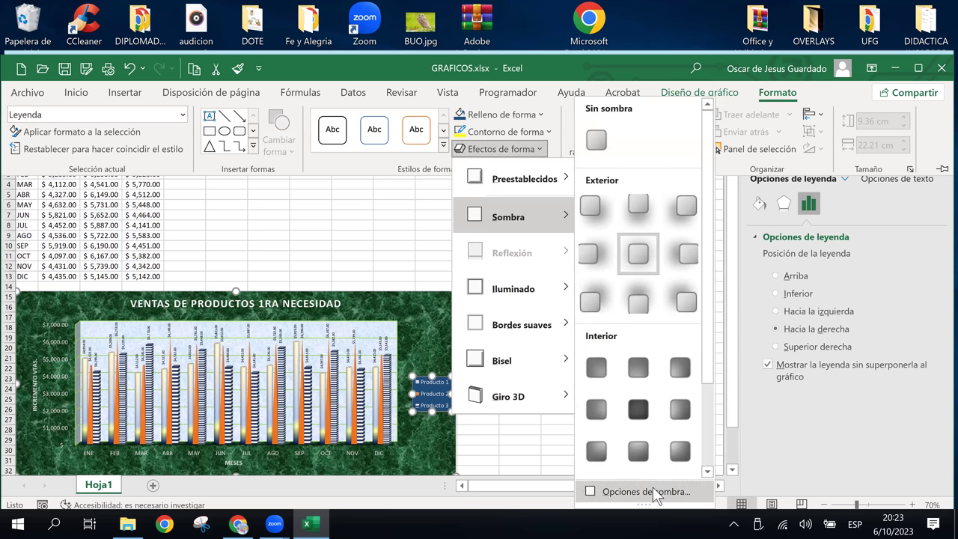
{"action": "left_click", "coordinate": [653, 492]}
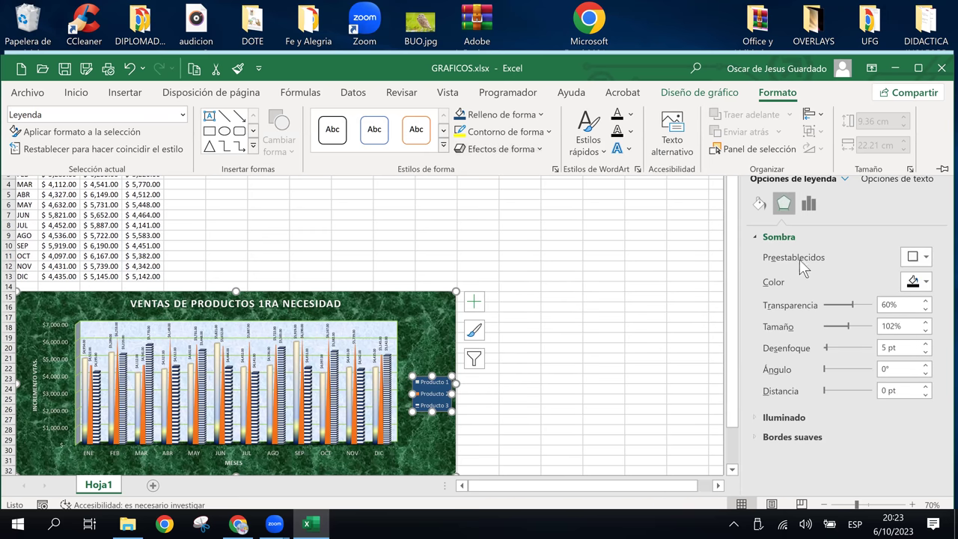
{"action": "left_click", "coordinate": [927, 282]}
{"action": "left_click", "coordinate": [927, 283]}
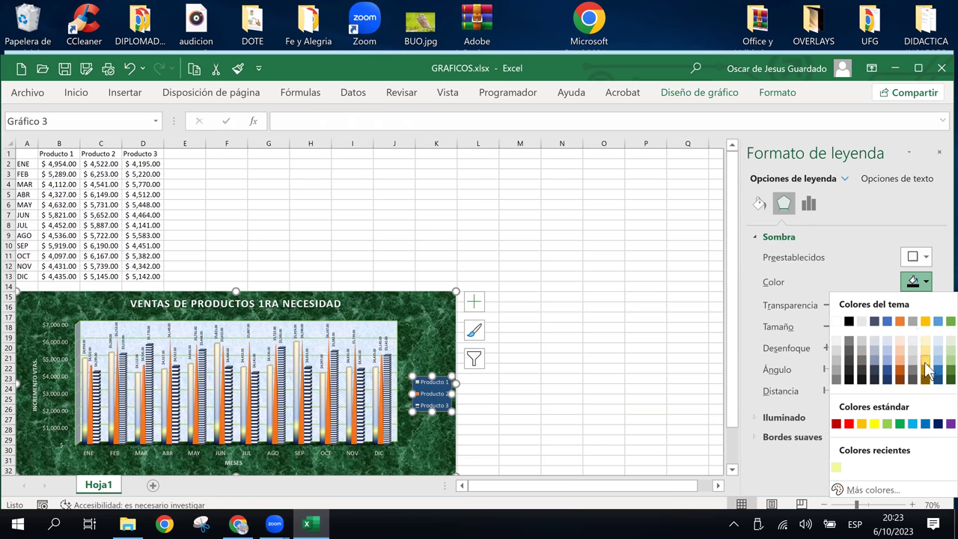
{"action": "left_click", "coordinate": [925, 358]}
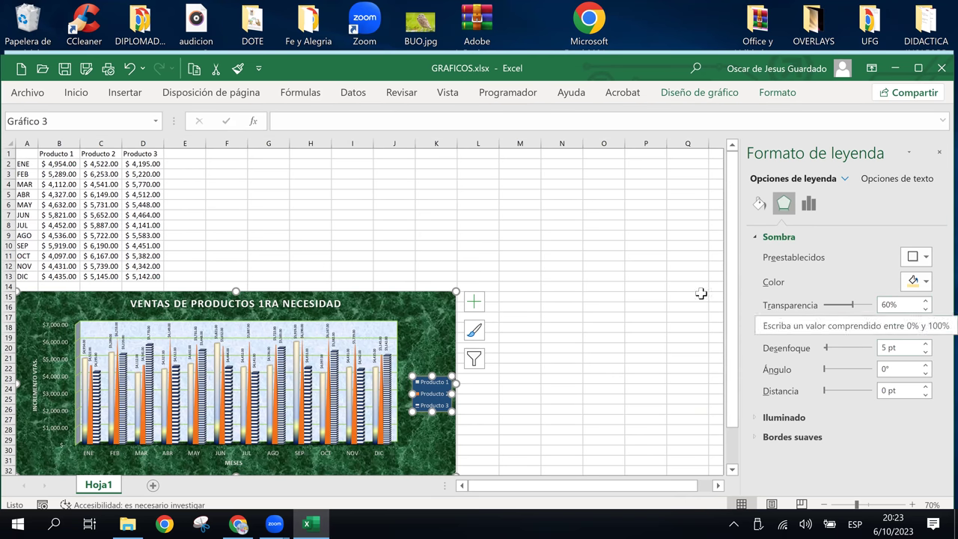
{"action": "left_click", "coordinate": [528, 341]}
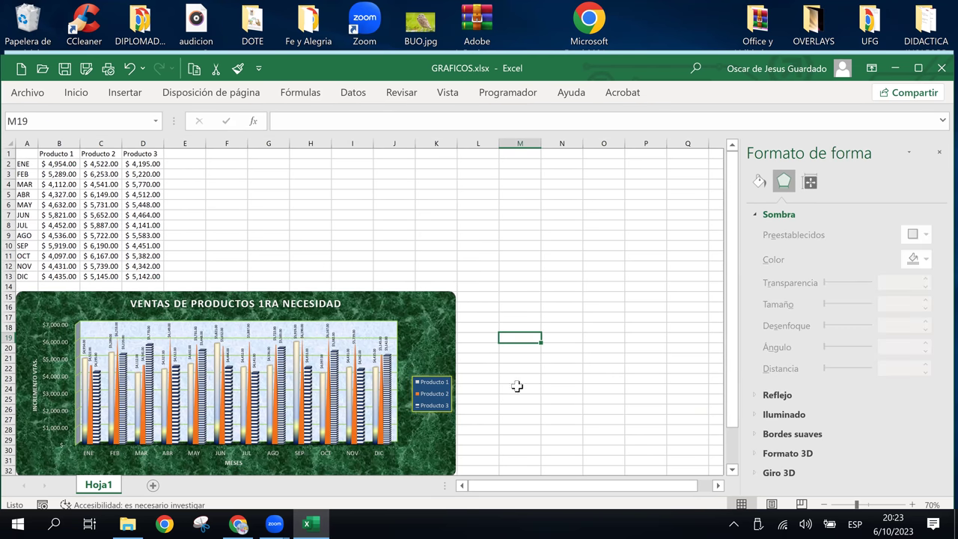
Clear the ribbon hints, select cell L22 beside the chart, and switch to the Chrome course lesson.
{"action": "key", "text": "alt"}
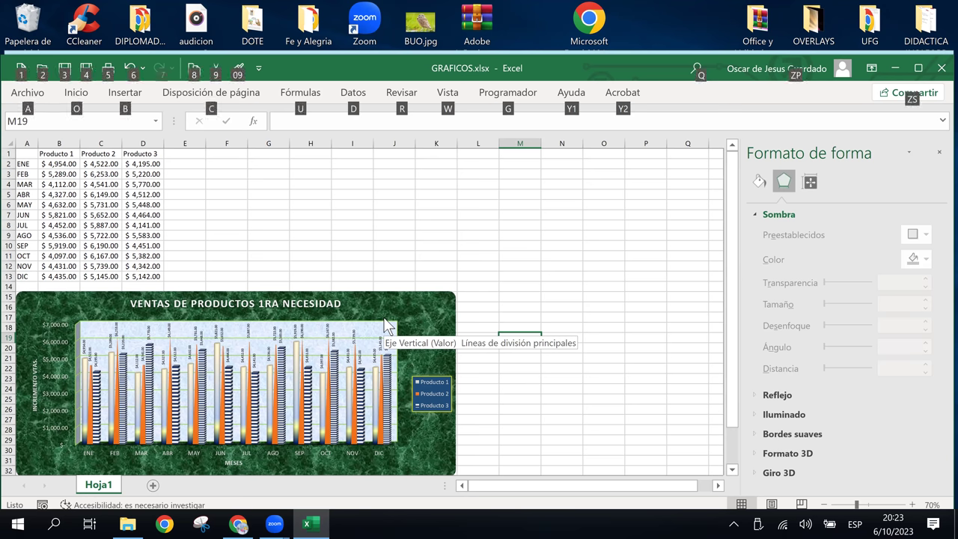
{"action": "left_click", "coordinate": [509, 377]}
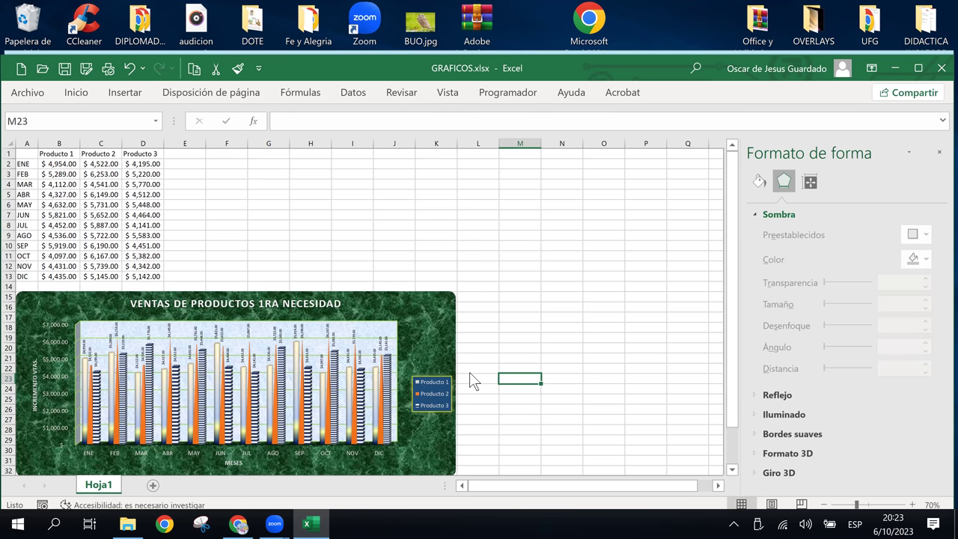
{"action": "scroll", "coordinate": [470, 372], "scroll_direction": "up", "scroll_amount": 2, "text": "ctrl"}
{"action": "scroll", "coordinate": [470, 372], "scroll_direction": "up", "scroll_amount": 2, "text": "ctrl"}
{"action": "scroll", "coordinate": [468, 369], "scroll_direction": "up", "scroll_amount": 2, "text": "ctrl"}
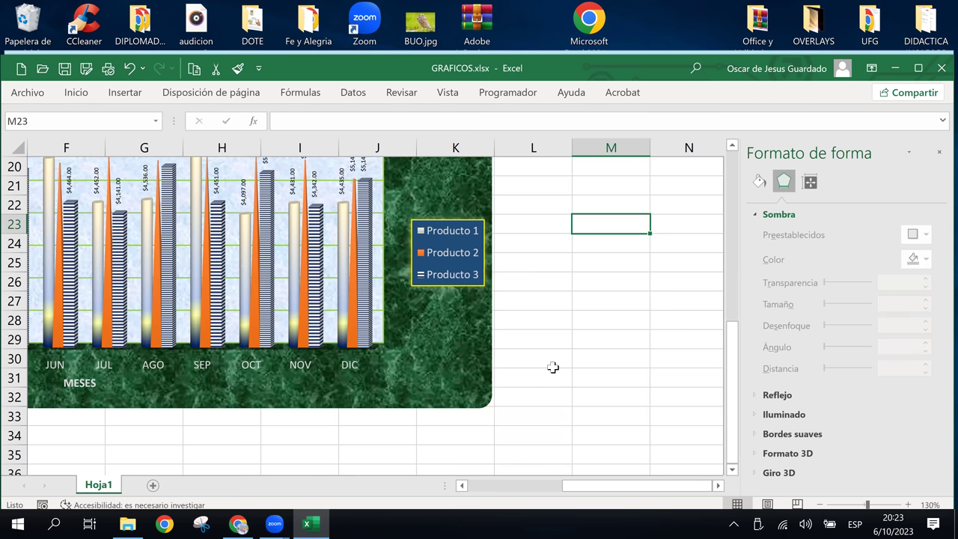
{"action": "scroll", "coordinate": [553, 367], "scroll_direction": "up", "scroll_amount": 3}
{"action": "scroll", "coordinate": [551, 363], "scroll_direction": "down", "scroll_amount": 1}
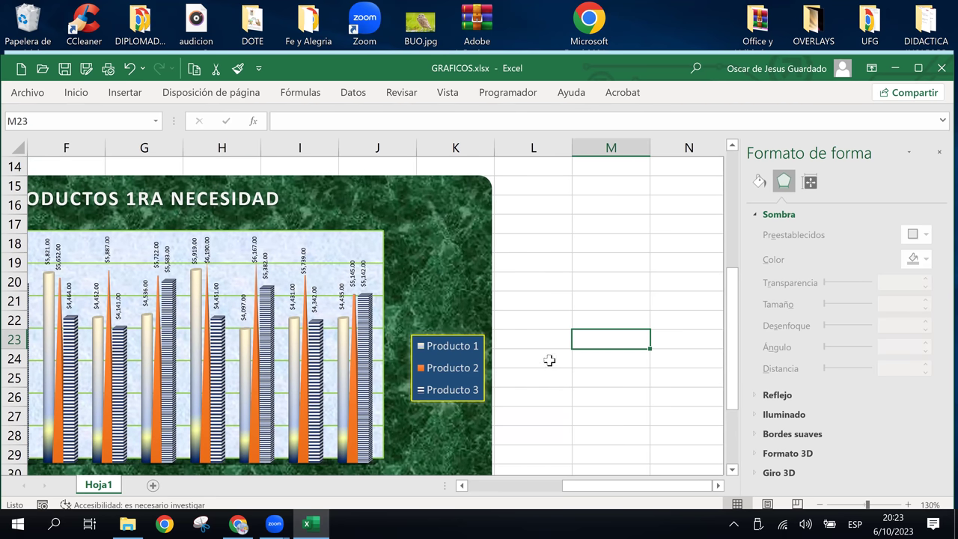
{"action": "left_click", "coordinate": [550, 360]}
{"action": "left_click", "coordinate": [547, 317]}
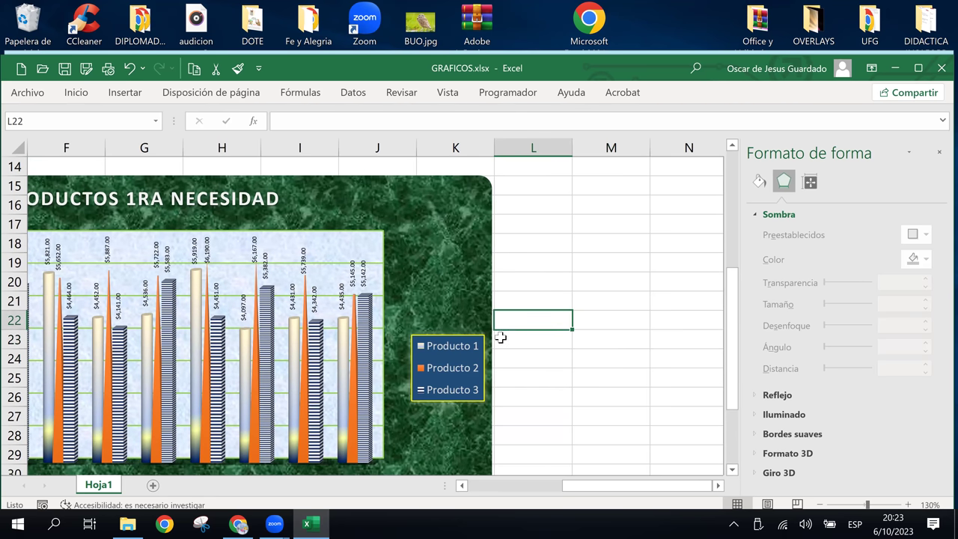
{"action": "scroll", "coordinate": [500, 338], "scroll_direction": "down", "scroll_amount": 1}
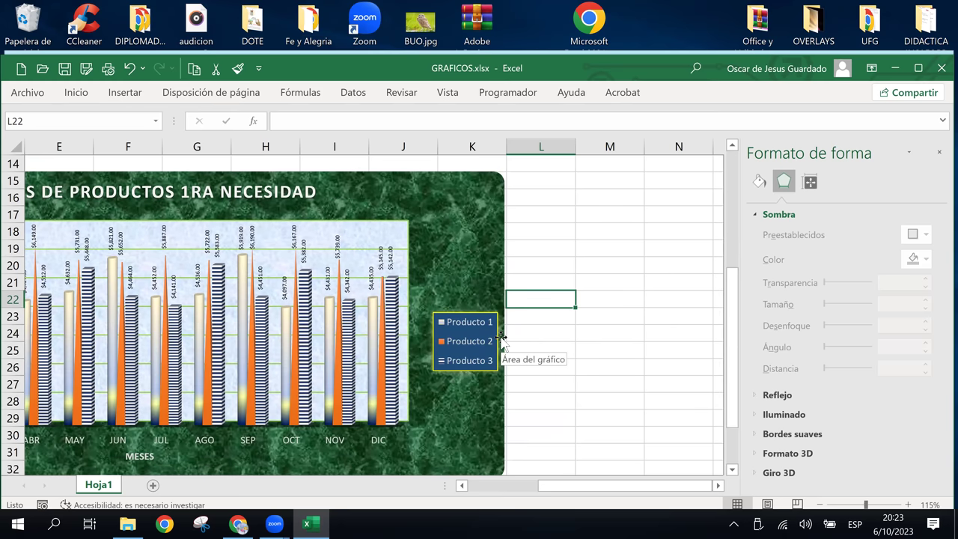
{"action": "left_click", "coordinate": [238, 525]}
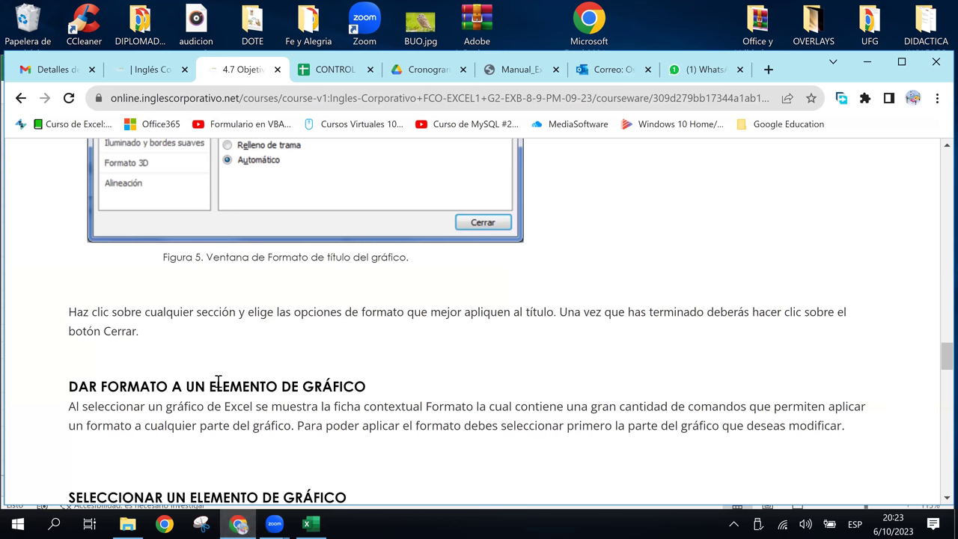
Scroll the lesson to 'Seleccionar un elemento de gráfico' and its Figura 6 element list.
{"action": "scroll", "coordinate": [217, 380], "scroll_direction": "down", "scroll_amount": 2}
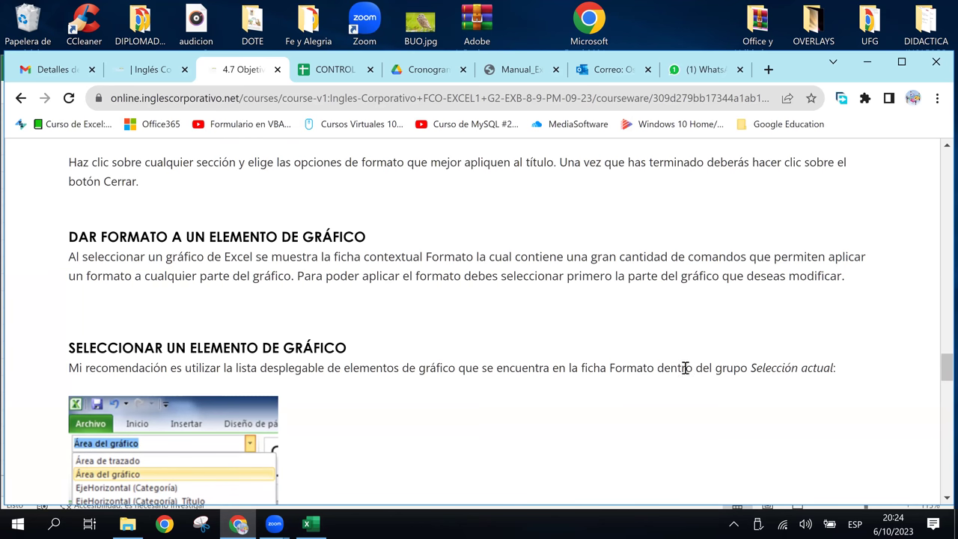
{"action": "scroll", "coordinate": [557, 378], "scroll_direction": "down", "scroll_amount": 1}
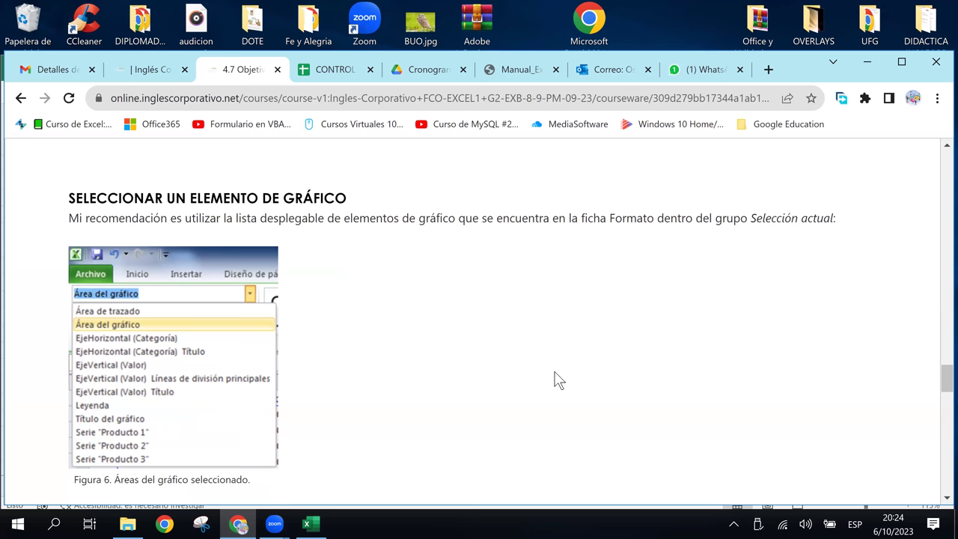
{"action": "scroll", "coordinate": [546, 378], "scroll_direction": "down", "scroll_amount": 1}
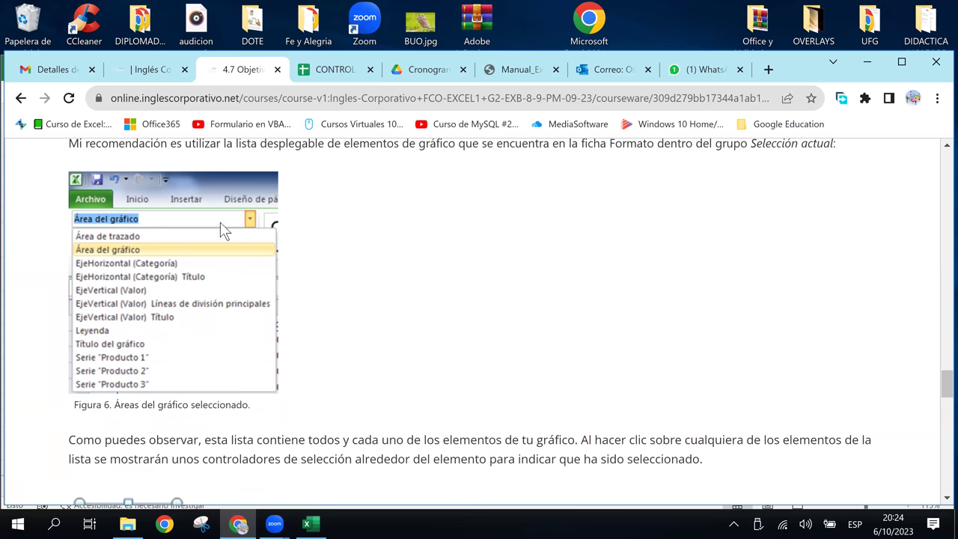
{"action": "scroll", "coordinate": [357, 334], "scroll_direction": "up", "scroll_amount": 1}
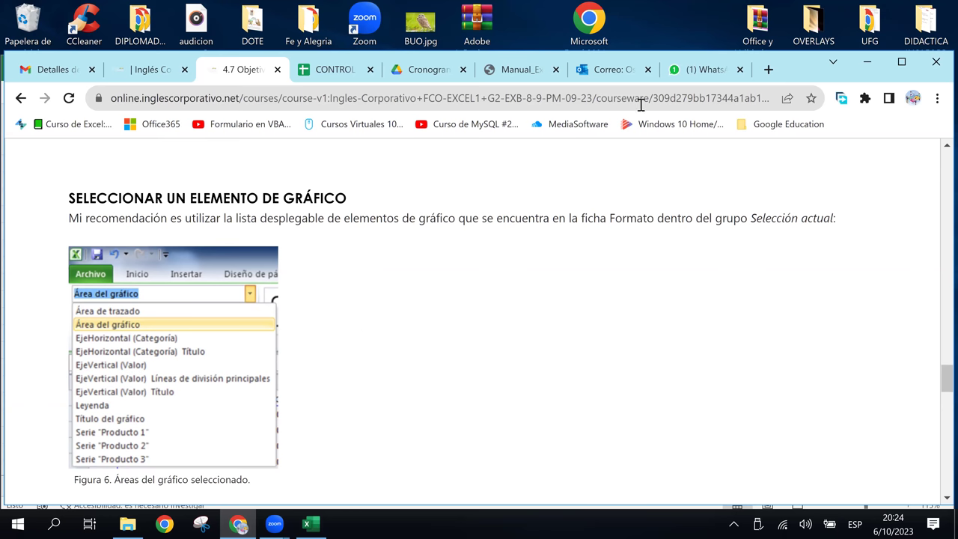
Back in Excel, pick Leyenda from the Formato tab's Selección actual list and open Opciones de leyenda.
{"action": "left_click", "coordinate": [315, 527]}
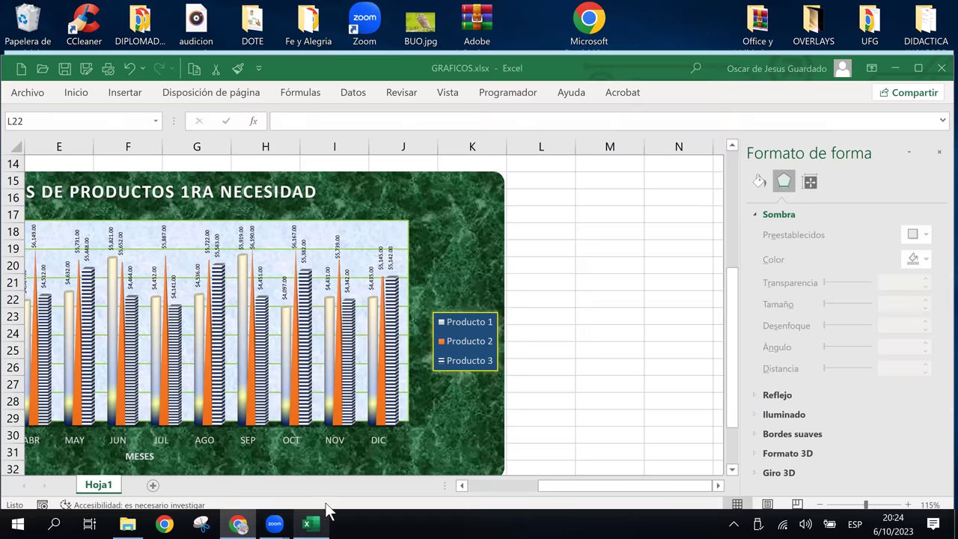
{"action": "left_click", "coordinate": [447, 232]}
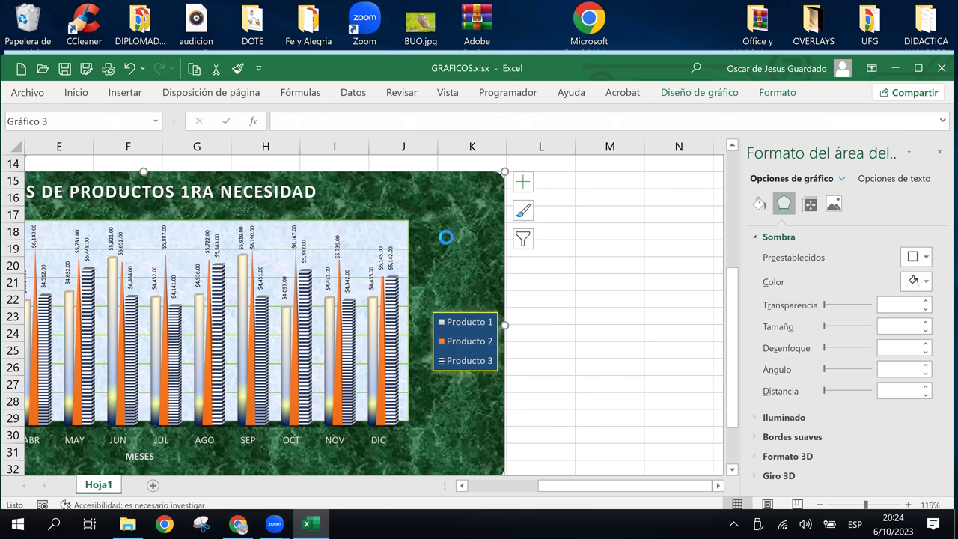
{"action": "scroll", "coordinate": [445, 235], "scroll_direction": "down", "scroll_amount": 3, "text": "ctrl"}
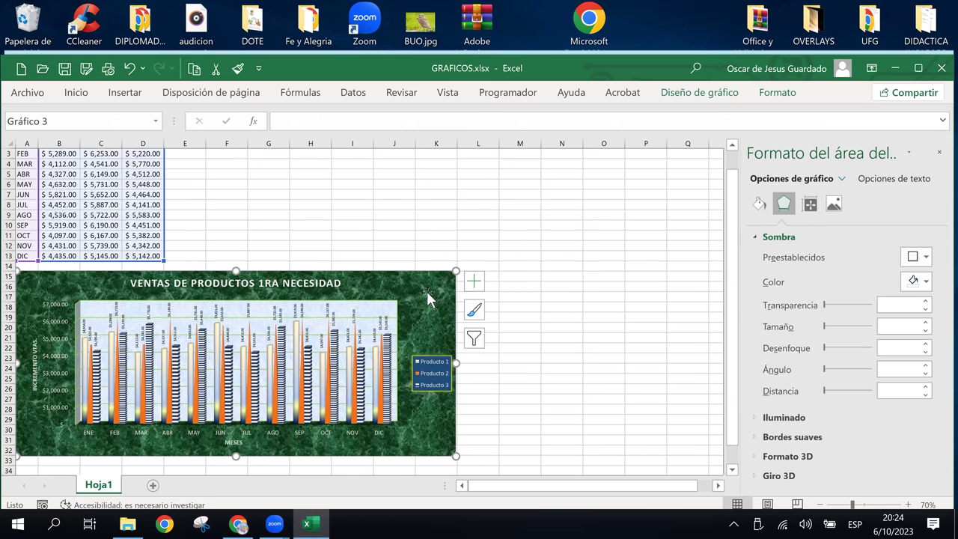
{"action": "left_click", "coordinate": [777, 93]}
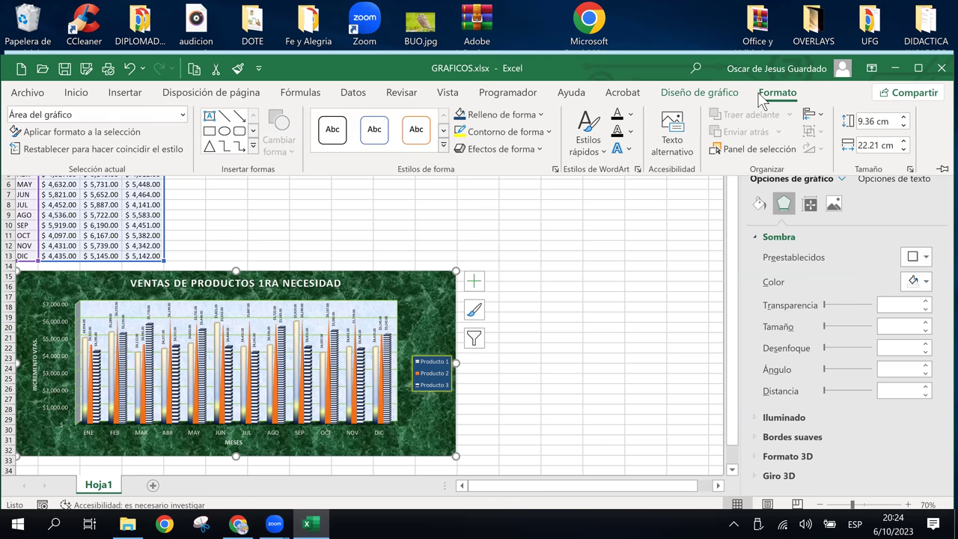
{"action": "left_click", "coordinate": [181, 114]}
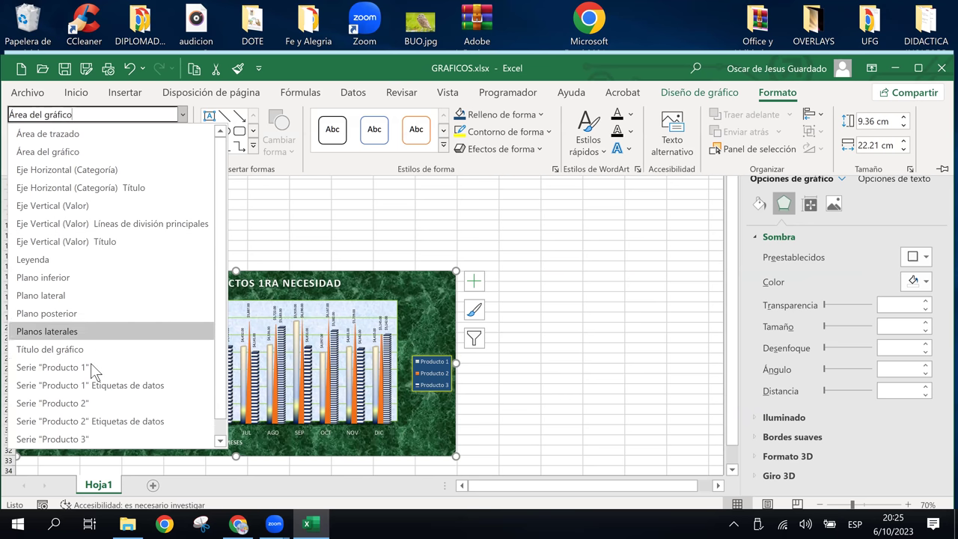
{"action": "scroll", "coordinate": [93, 361], "scroll_direction": "down", "scroll_amount": 1}
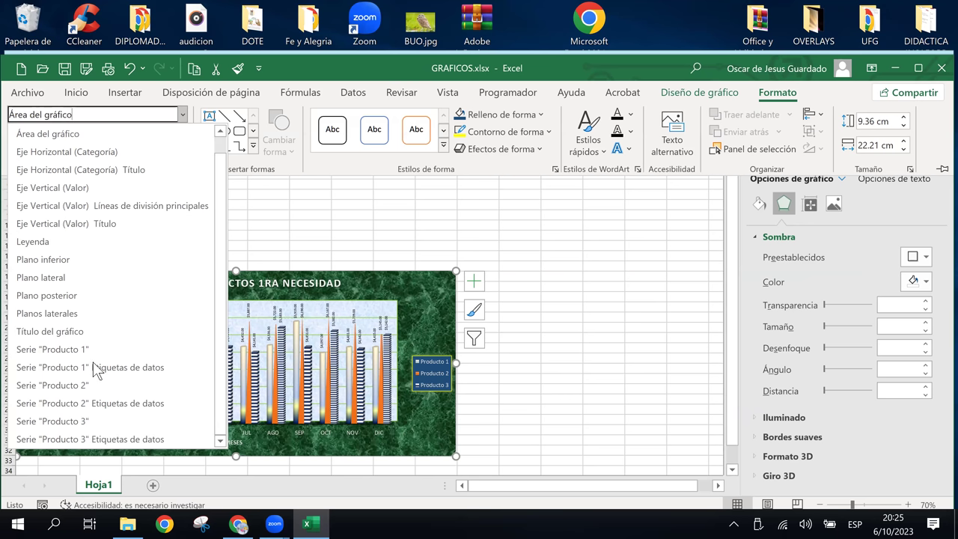
{"action": "scroll", "coordinate": [93, 362], "scroll_direction": "up", "scroll_amount": 1}
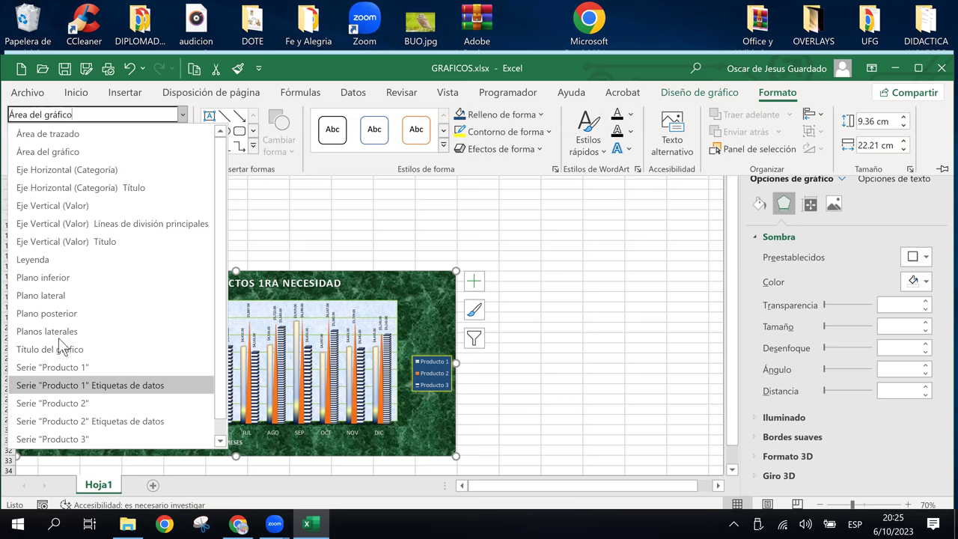
{"action": "left_click", "coordinate": [54, 259]}
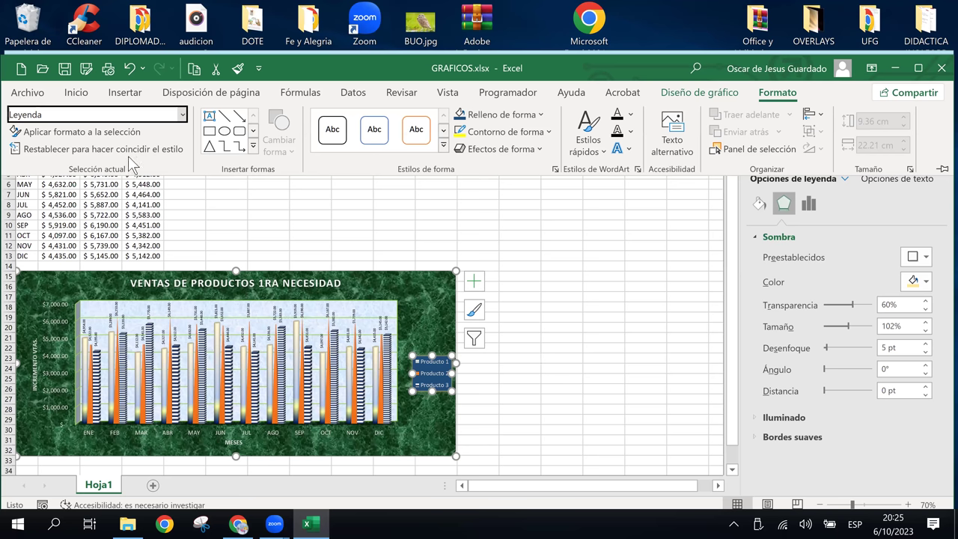
{"action": "left_click", "coordinate": [114, 138]}
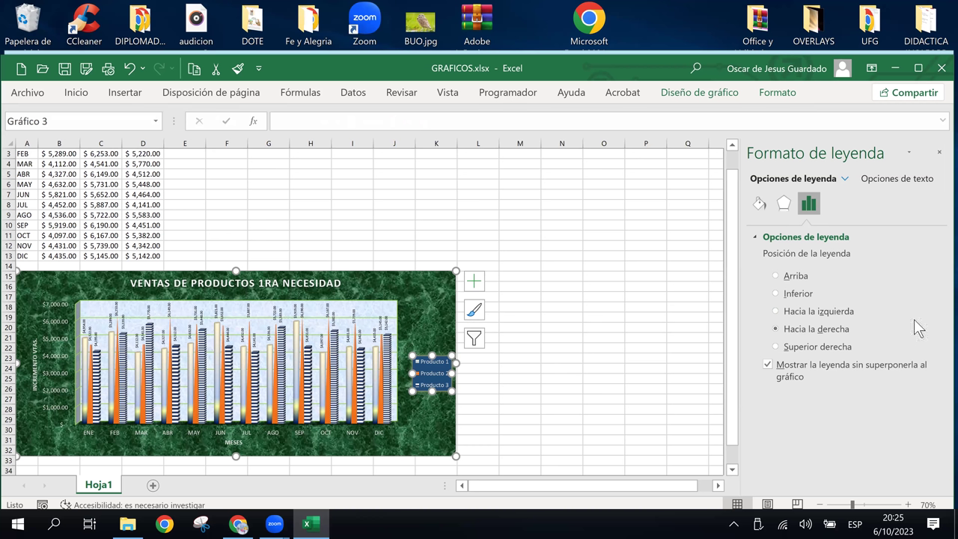
Try the legend at Inferior, Hacia la izquierda and Arriba, then leave it Hacia la derecha.
{"action": "left_click", "coordinate": [798, 297]}
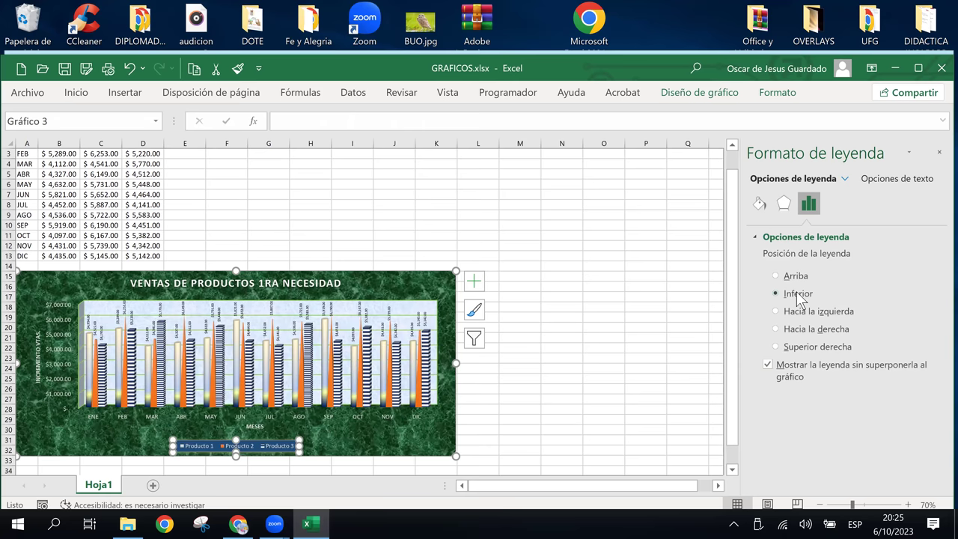
{"action": "left_click", "coordinate": [791, 312]}
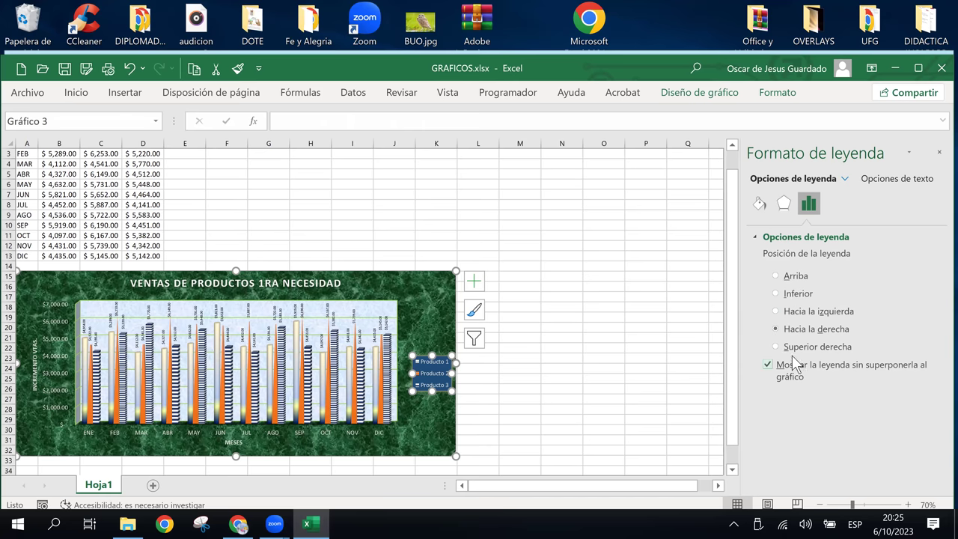
{"action": "left_click", "coordinate": [780, 281]}
{"action": "left_click", "coordinate": [517, 327]}
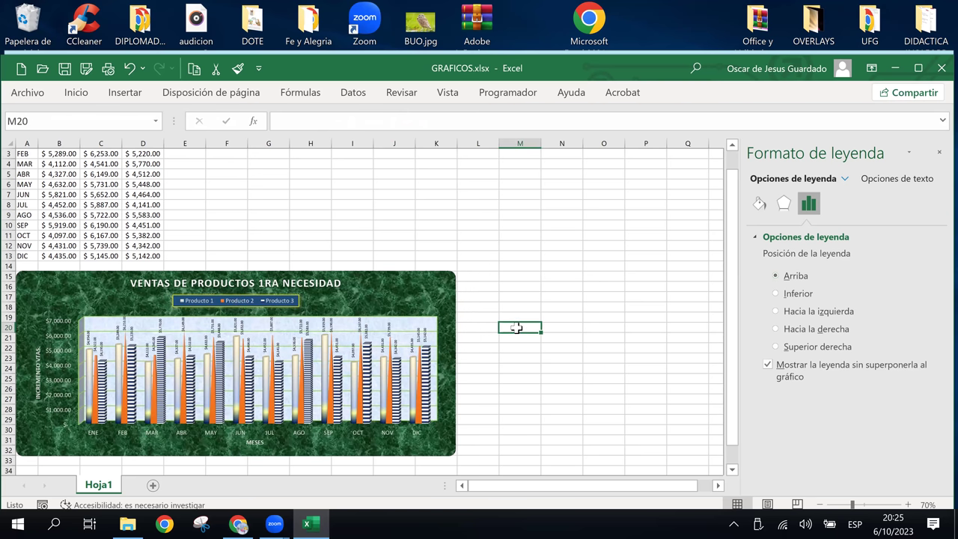
{"action": "left_click", "coordinate": [277, 300]}
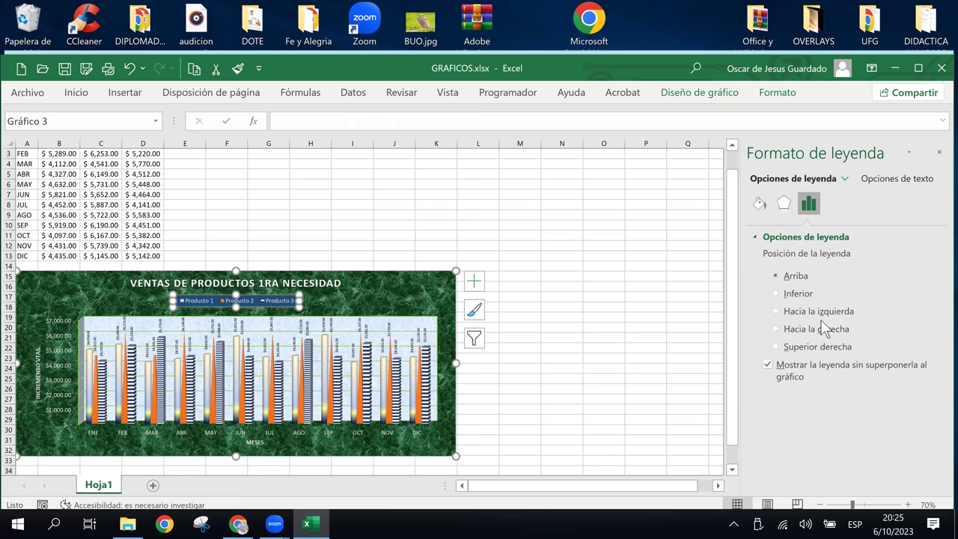
{"action": "left_click", "coordinate": [598, 362]}
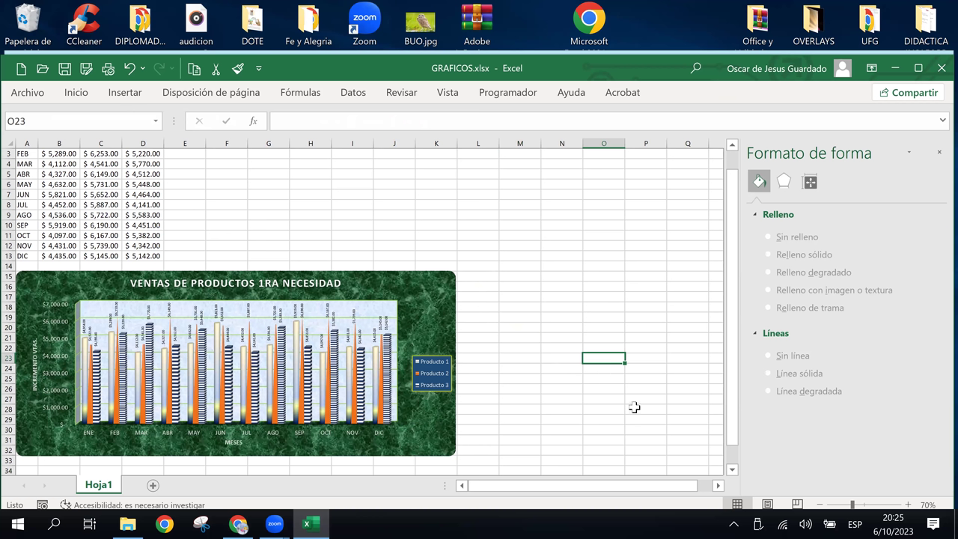
{"action": "left_click", "coordinate": [238, 527]}
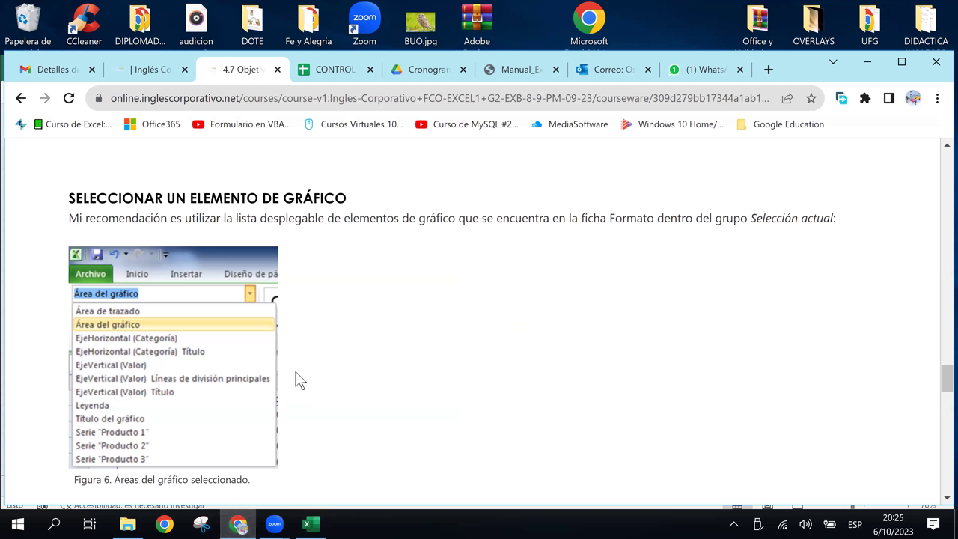
{"action": "scroll", "coordinate": [300, 380], "scroll_direction": "down", "scroll_amount": 4}
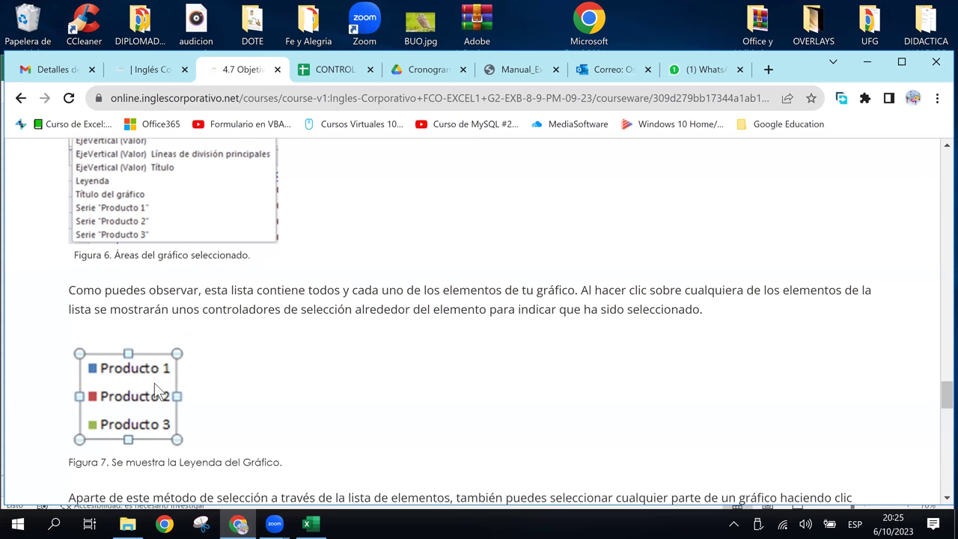
{"action": "scroll", "coordinate": [156, 389], "scroll_direction": "down", "scroll_amount": 2}
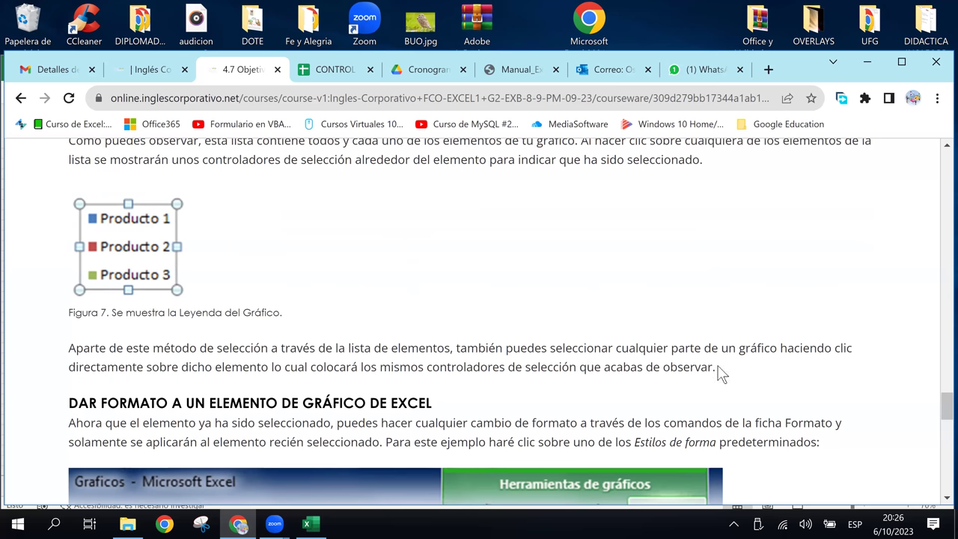
{"action": "scroll", "coordinate": [331, 381], "scroll_direction": "down", "scroll_amount": 2}
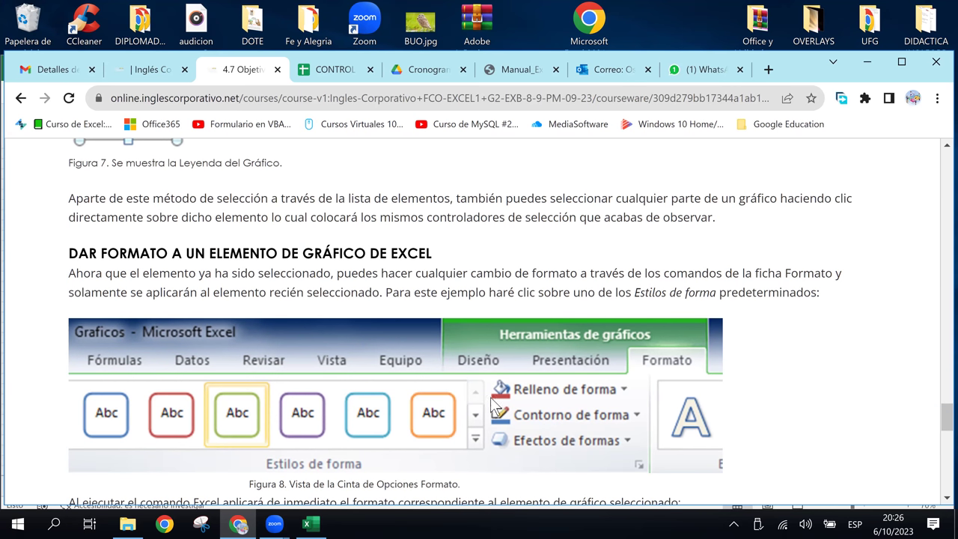
{"action": "scroll", "coordinate": [625, 432], "scroll_direction": "down", "scroll_amount": 3}
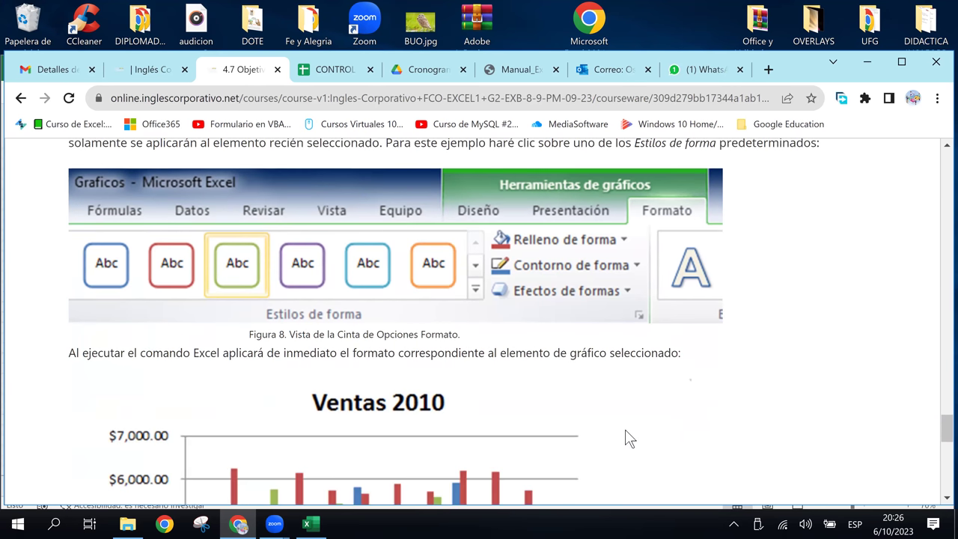
{"action": "scroll", "coordinate": [629, 439], "scroll_direction": "down", "scroll_amount": 5}
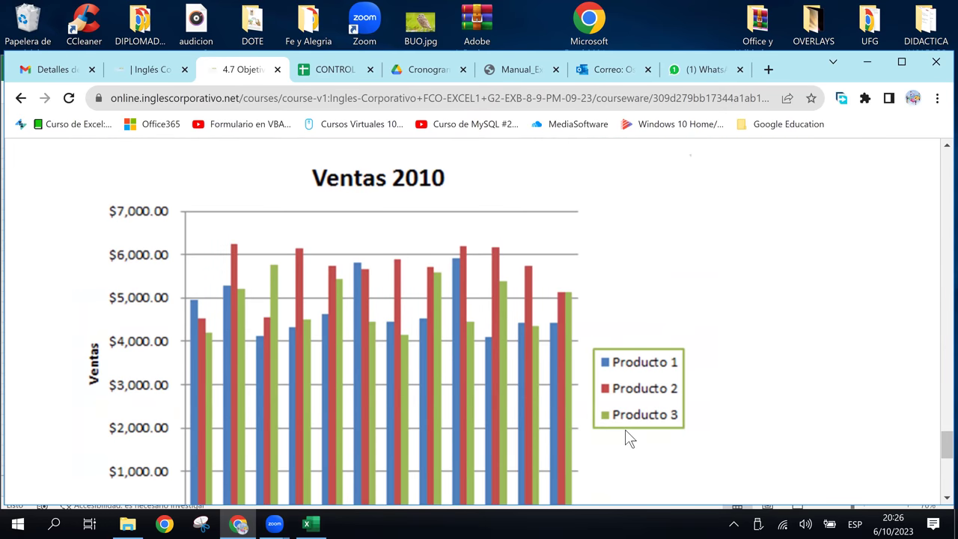
{"action": "scroll", "coordinate": [627, 438], "scroll_direction": "down", "scroll_amount": 1}
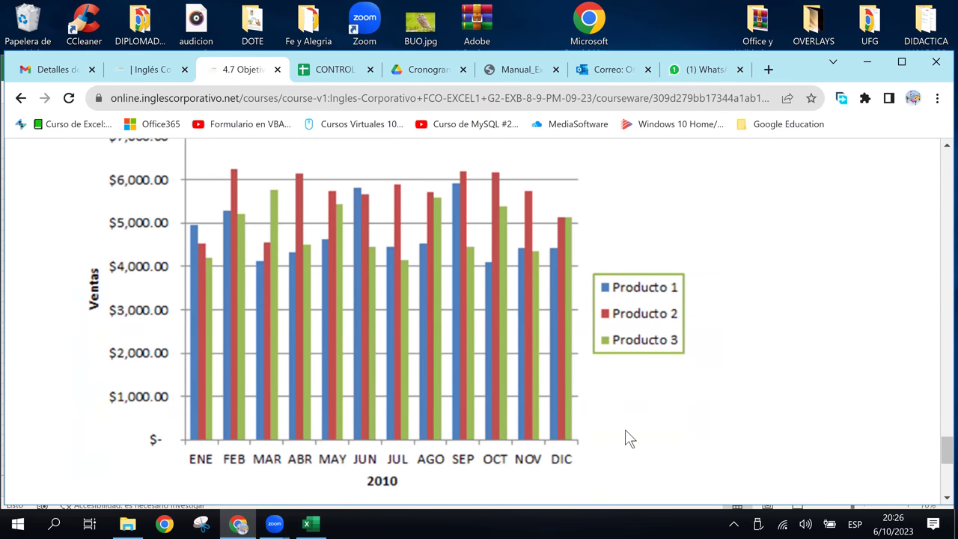
{"action": "scroll", "coordinate": [627, 438], "scroll_direction": "down", "scroll_amount": 1}
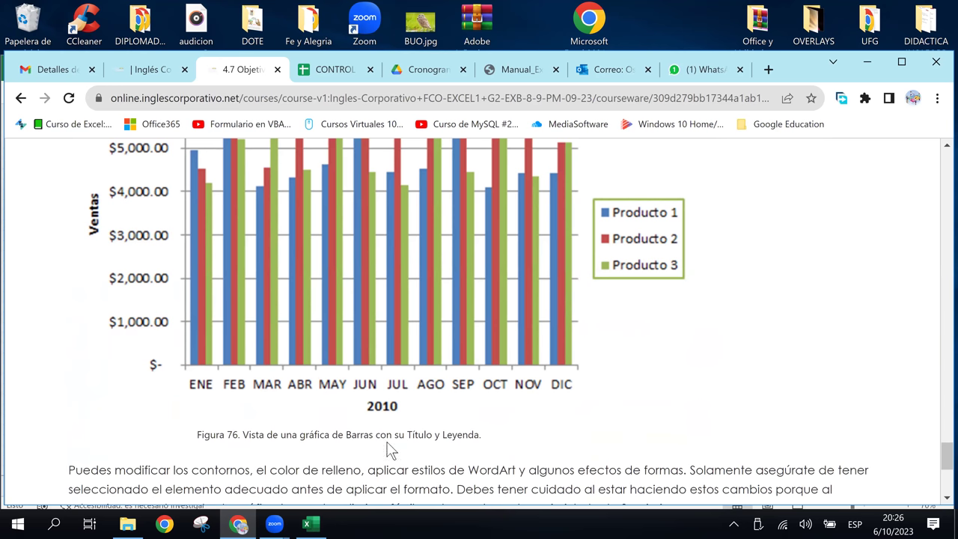
{"action": "scroll", "coordinate": [155, 410], "scroll_direction": "down", "scroll_amount": 1}
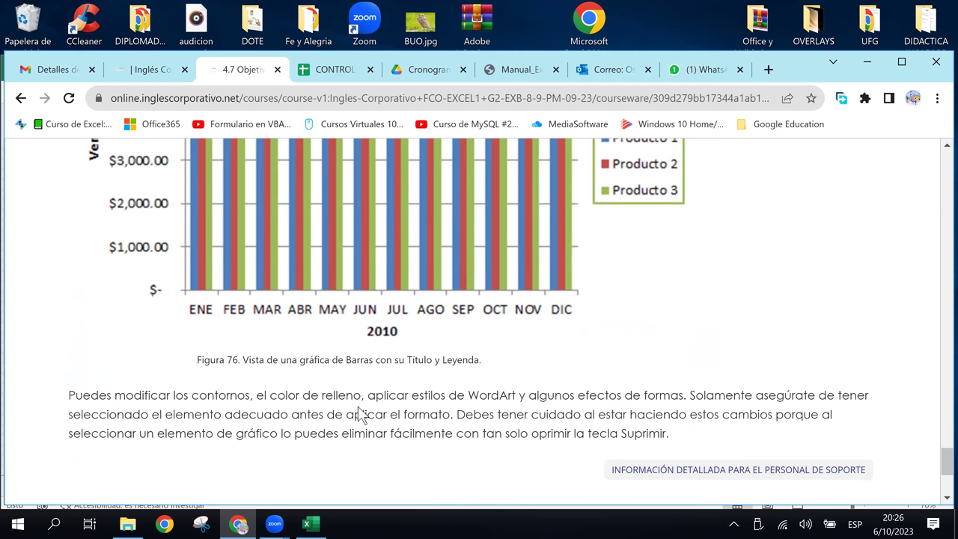
{"action": "scroll", "coordinate": [358, 408], "scroll_direction": "up", "scroll_amount": 2}
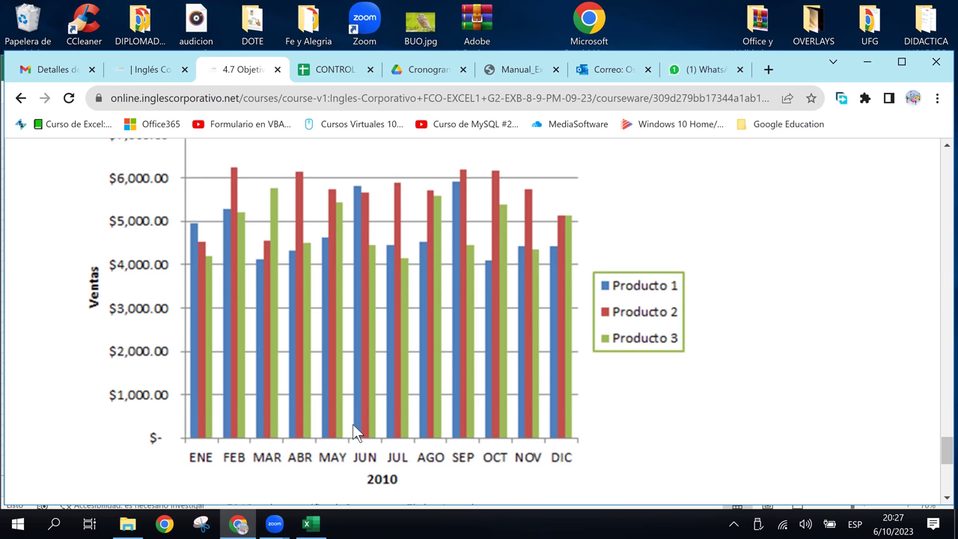
{"action": "scroll", "coordinate": [353, 425], "scroll_direction": "down", "scroll_amount": 3}
{"action": "scroll", "coordinate": [353, 424], "scroll_direction": "down", "scroll_amount": 1}
{"action": "scroll", "coordinate": [353, 424], "scroll_direction": "up", "scroll_amount": 2}
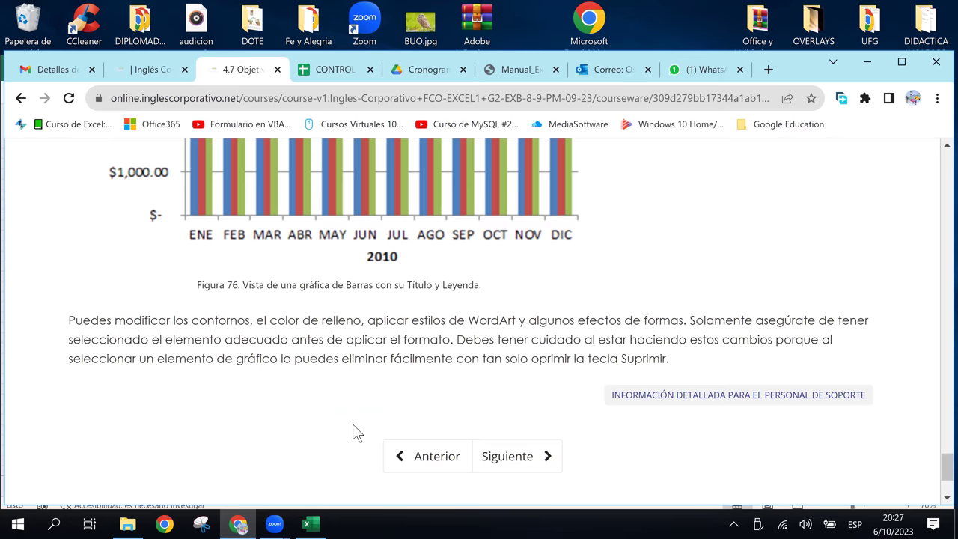
{"action": "scroll", "coordinate": [355, 433], "scroll_direction": "up", "scroll_amount": 1}
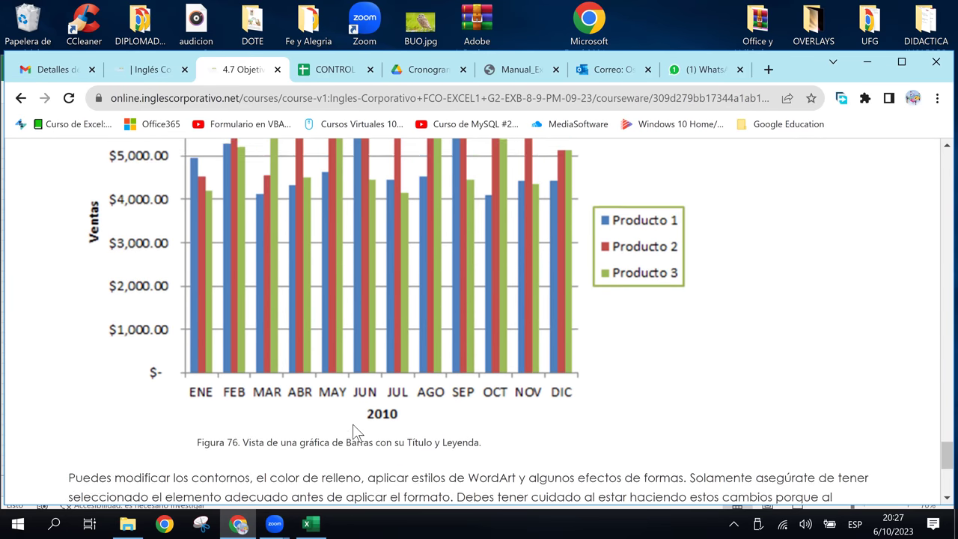
{"action": "scroll", "coordinate": [355, 433], "scroll_direction": "up", "scroll_amount": 3}
{"action": "scroll", "coordinate": [352, 424], "scroll_direction": "up", "scroll_amount": 2}
{"action": "scroll", "coordinate": [353, 424], "scroll_direction": "up", "scroll_amount": 2}
{"action": "scroll", "coordinate": [353, 424], "scroll_direction": "up", "scroll_amount": 2}
{"action": "scroll", "coordinate": [353, 424], "scroll_direction": "up", "scroll_amount": 1}
{"action": "scroll", "coordinate": [352, 424], "scroll_direction": "up", "scroll_amount": 4}
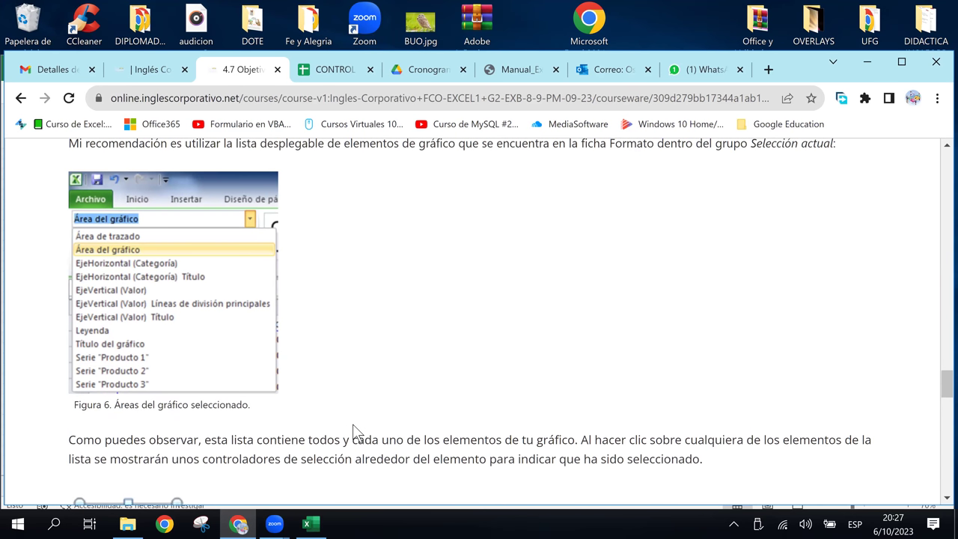
{"action": "scroll", "coordinate": [271, 399], "scroll_direction": "up", "scroll_amount": 3}
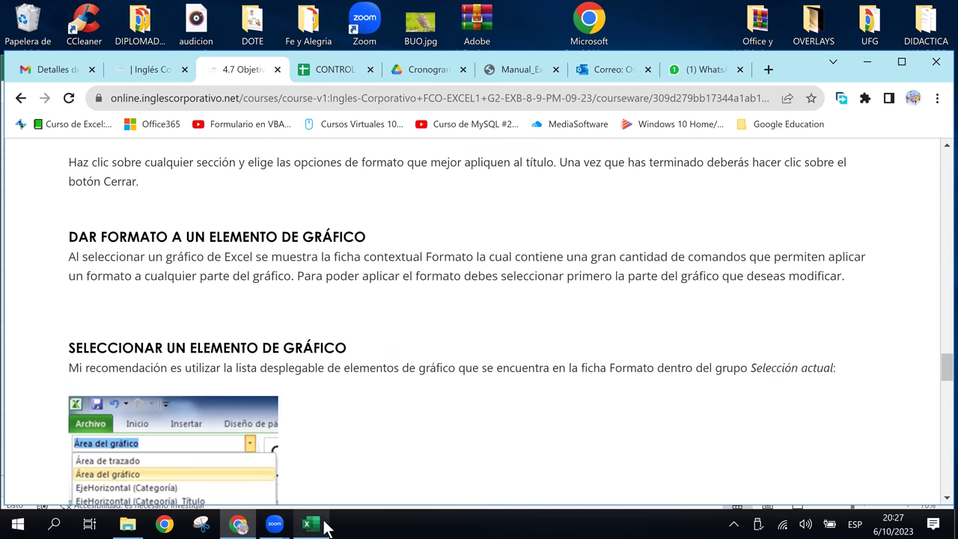
Return to GRAFICOS.xlsx and select A2:B4, the ENE–MAR months with their Producto 1 sales.
{"action": "left_click", "coordinate": [309, 524]}
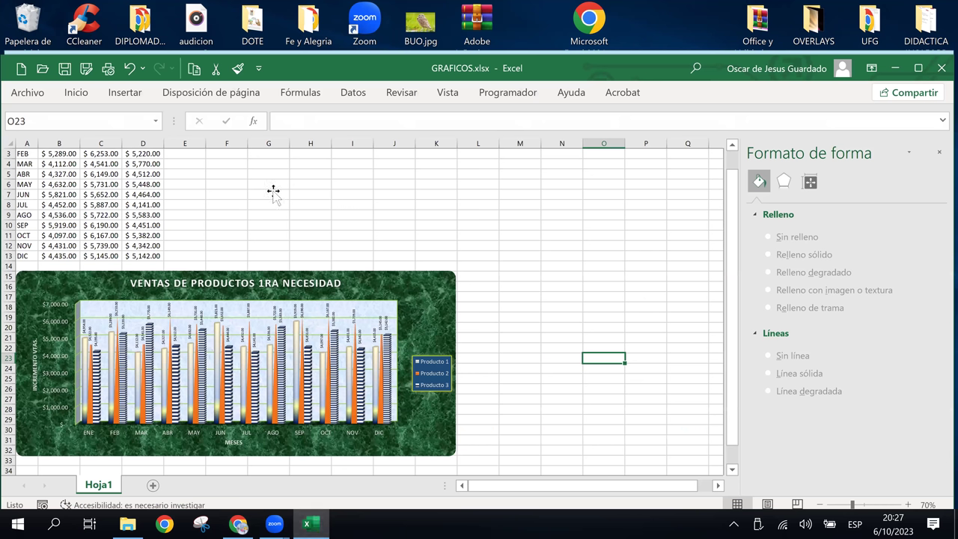
{"action": "left_click", "coordinate": [183, 207]}
{"action": "left_click", "coordinate": [382, 195]}
{"action": "scroll", "coordinate": [382, 197], "scroll_direction": "up", "scroll_amount": 1}
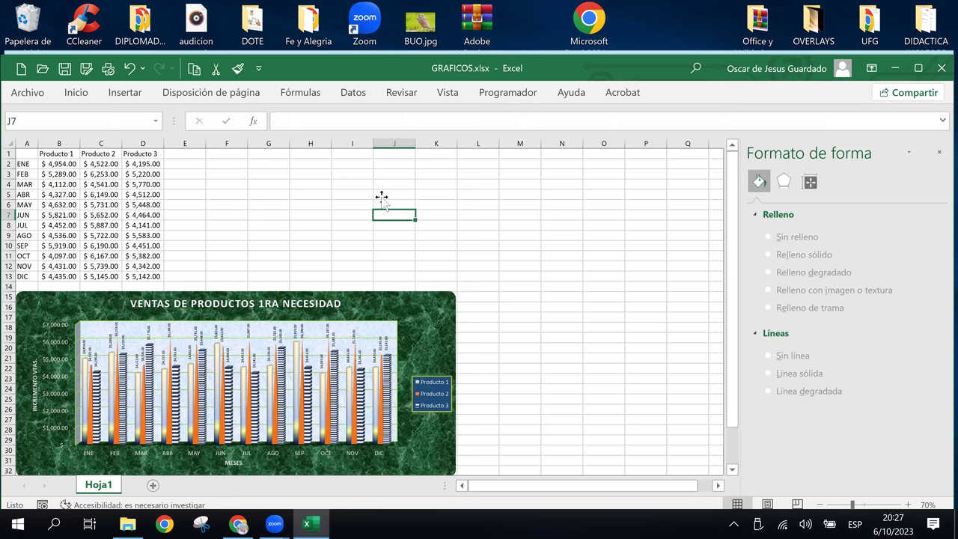
{"action": "left_click", "coordinate": [267, 165]}
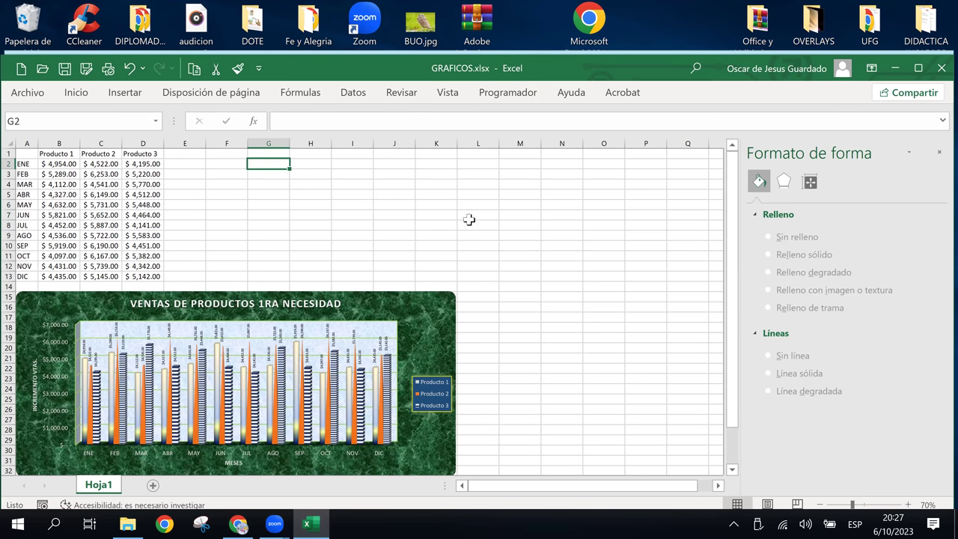
{"action": "left_click", "coordinate": [492, 218]}
{"action": "left_click", "coordinate": [531, 187]}
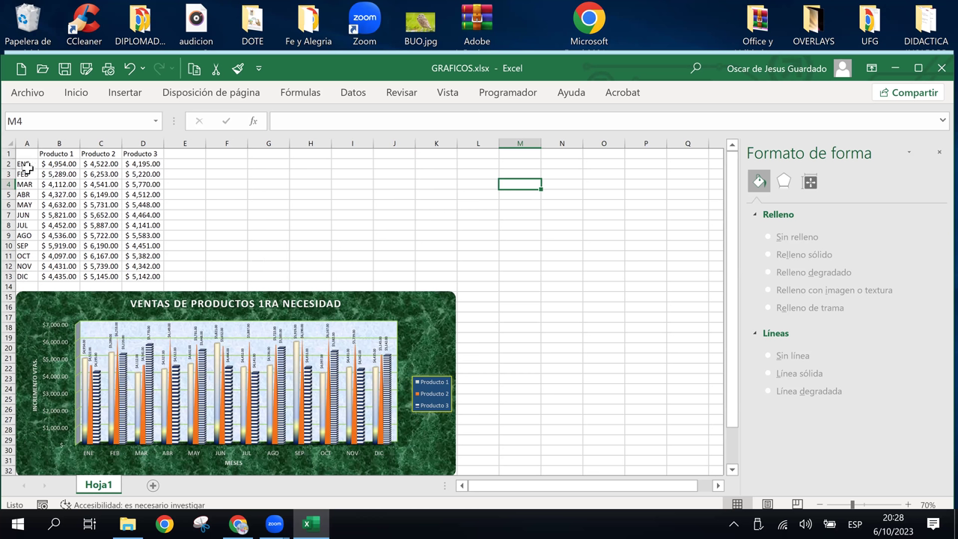
{"action": "left_click", "coordinate": [25, 166]}
{"action": "left_click_drag", "start_coordinate": [27, 169], "coordinate": [49, 183]}
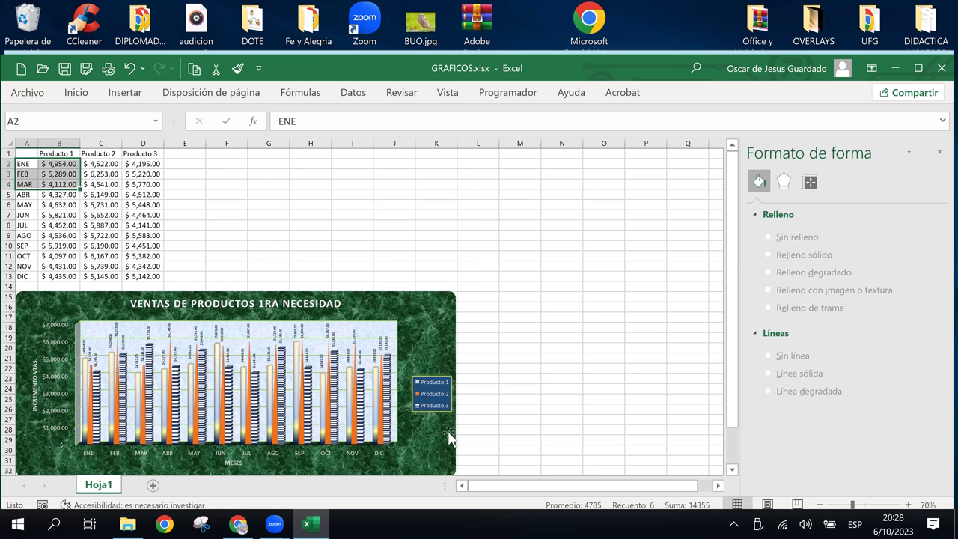
Insert a Circular 3D pie chart of the Producto 1 sales for ENE, FEB and MAR.
{"action": "left_click", "coordinate": [125, 92]}
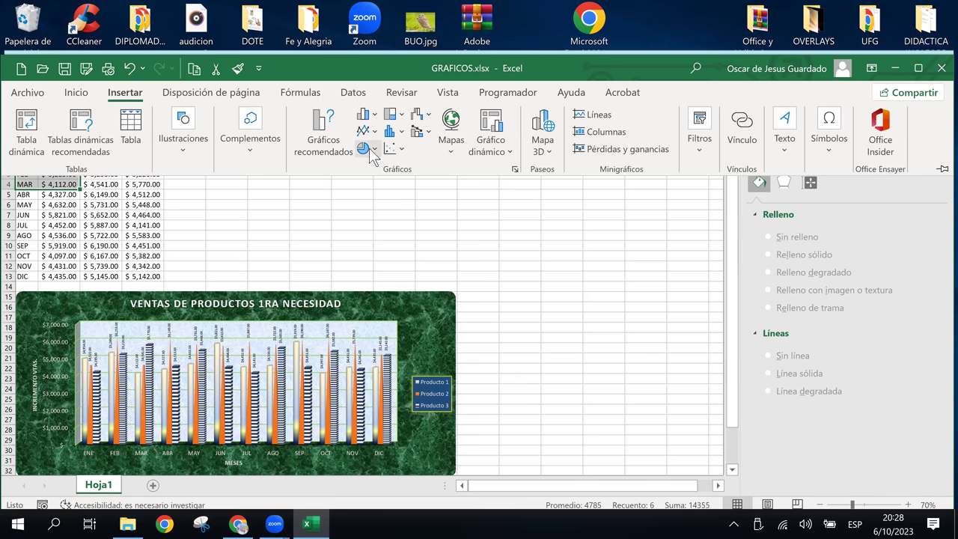
{"action": "left_click", "coordinate": [368, 148]}
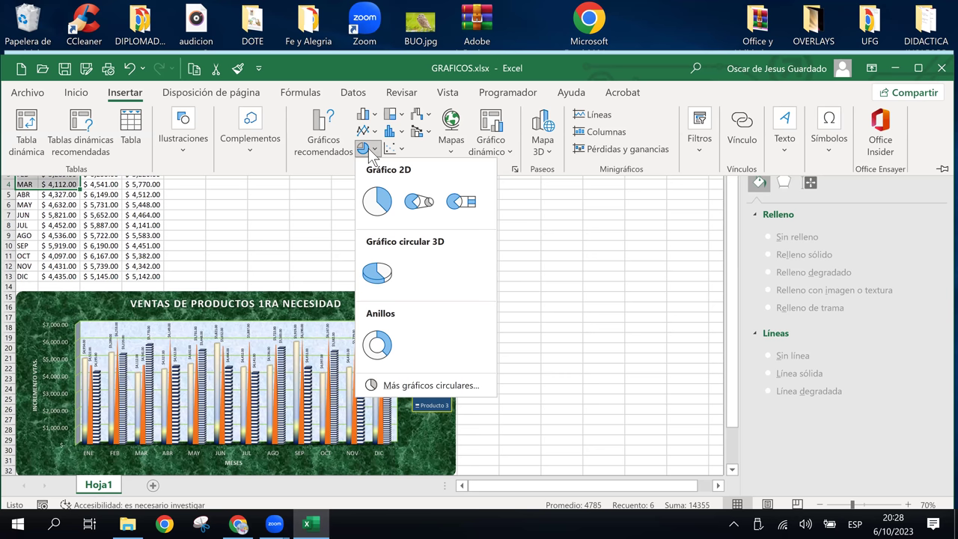
{"action": "left_click", "coordinate": [377, 275]}
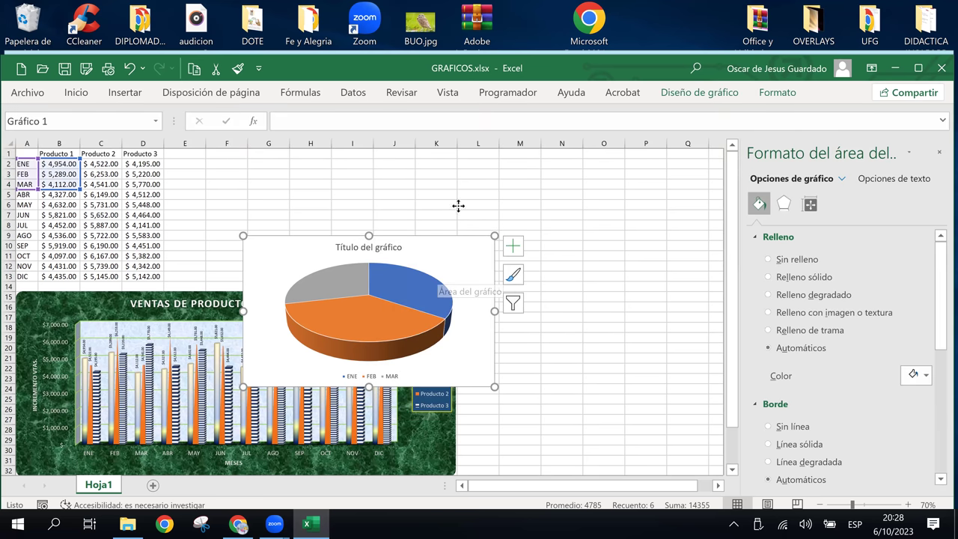
Move the 3D pie chart up to the top of the sheet and make it slightly shorter.
{"action": "left_click_drag", "start_coordinate": [458, 205], "coordinate": [440, 154]}
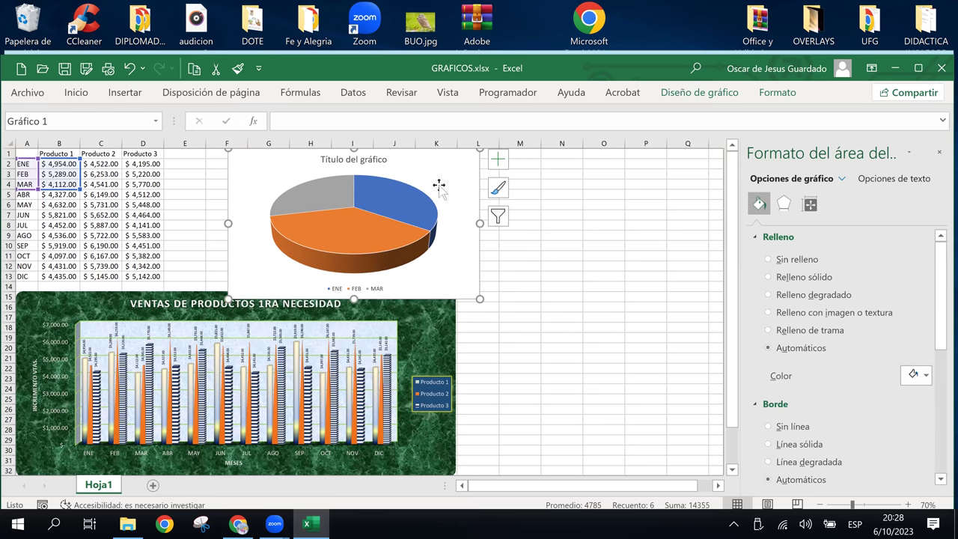
{"action": "left_click", "coordinate": [358, 290]}
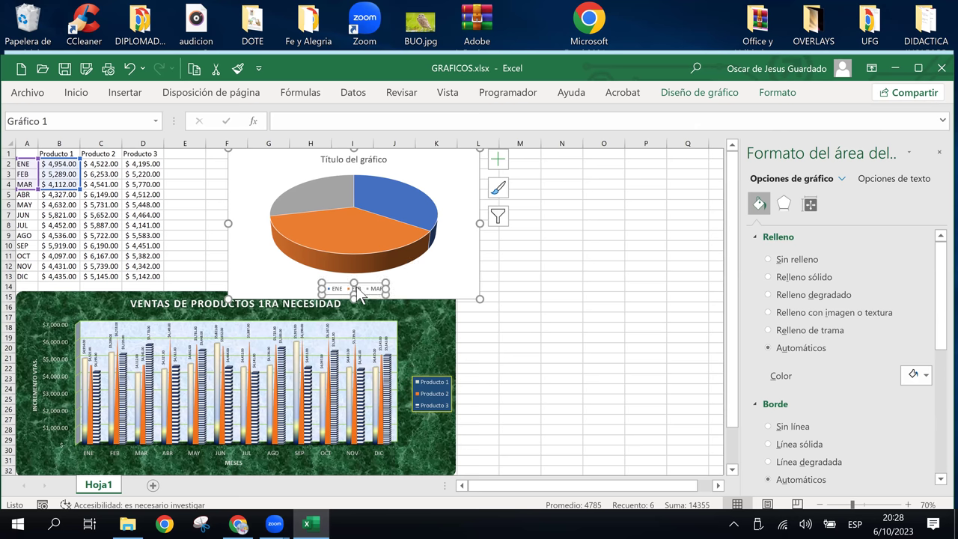
{"action": "left_click", "coordinate": [412, 291]}
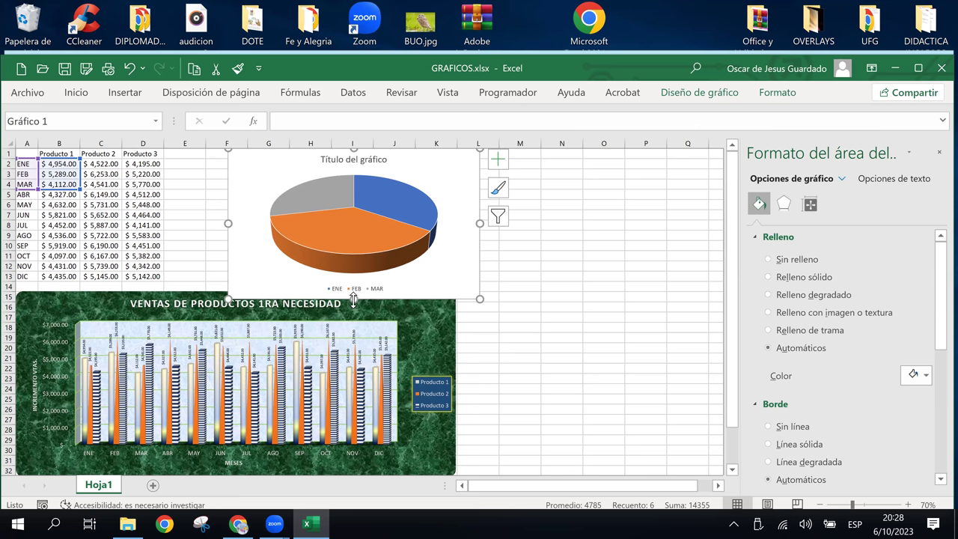
{"action": "left_click_drag", "start_coordinate": [354, 300], "coordinate": [352, 292]}
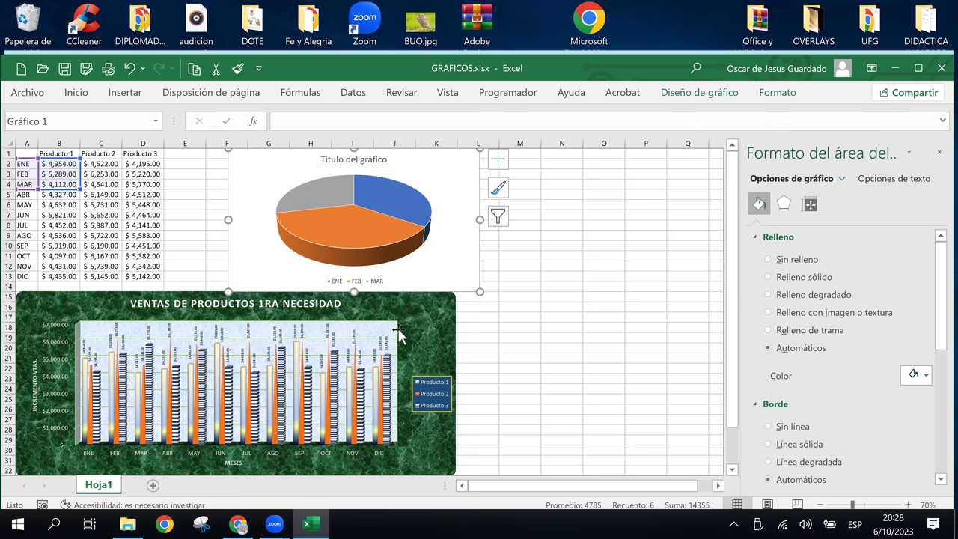
{"action": "left_click", "coordinate": [443, 210]}
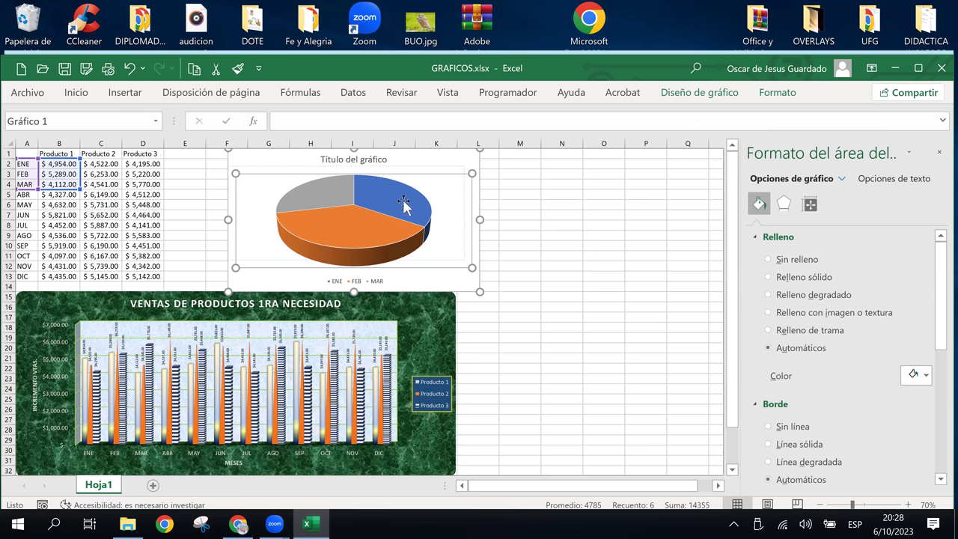
{"action": "left_click_drag", "start_coordinate": [404, 204], "coordinate": [434, 206]}
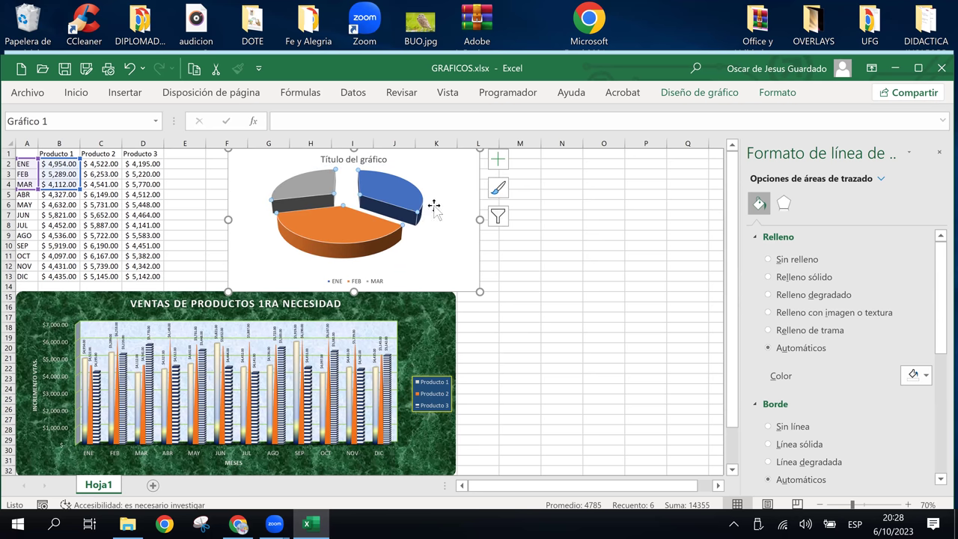
{"action": "key", "text": "ctrl+z"}
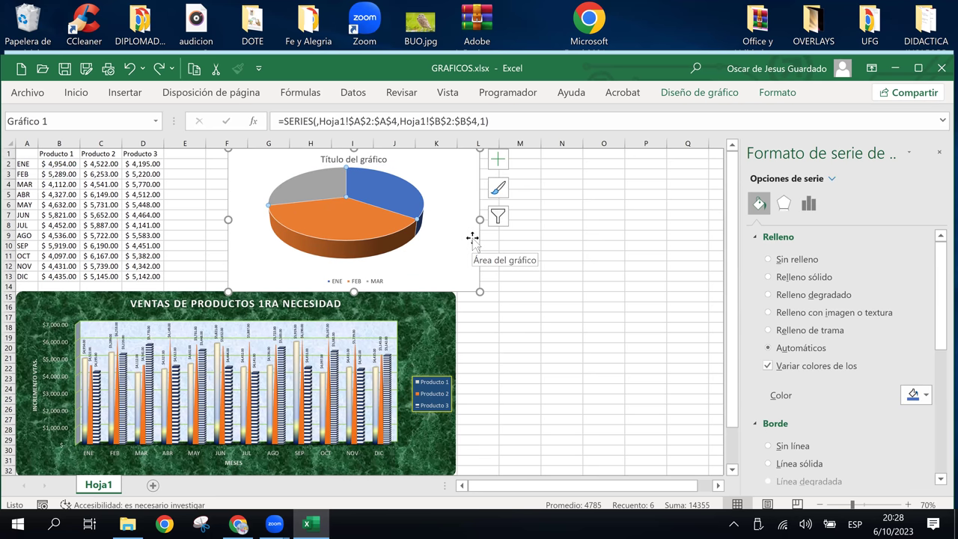
{"action": "left_click", "coordinate": [479, 196]}
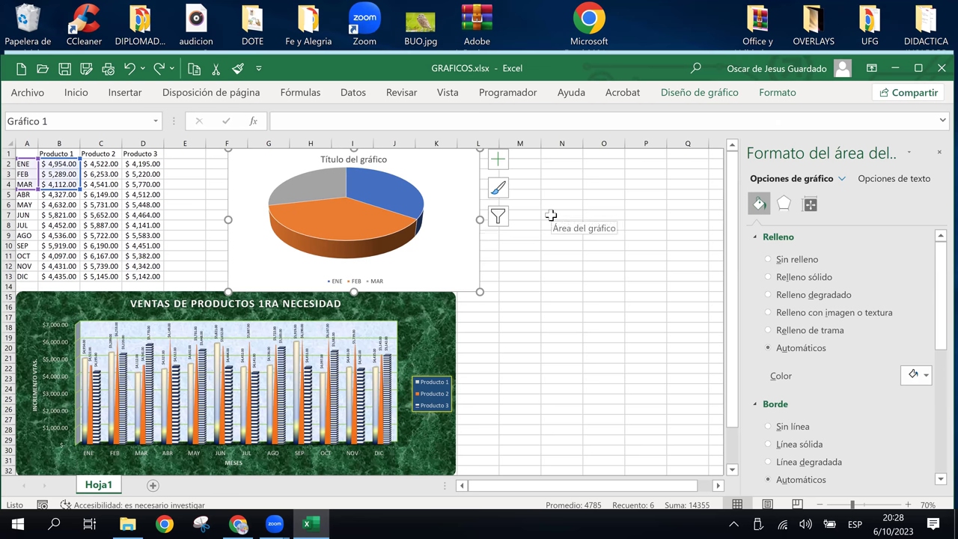
Shift the column chart lower and enlarge the pie chart toward the left and down.
{"action": "left_click_drag", "start_coordinate": [392, 318], "coordinate": [392, 351]}
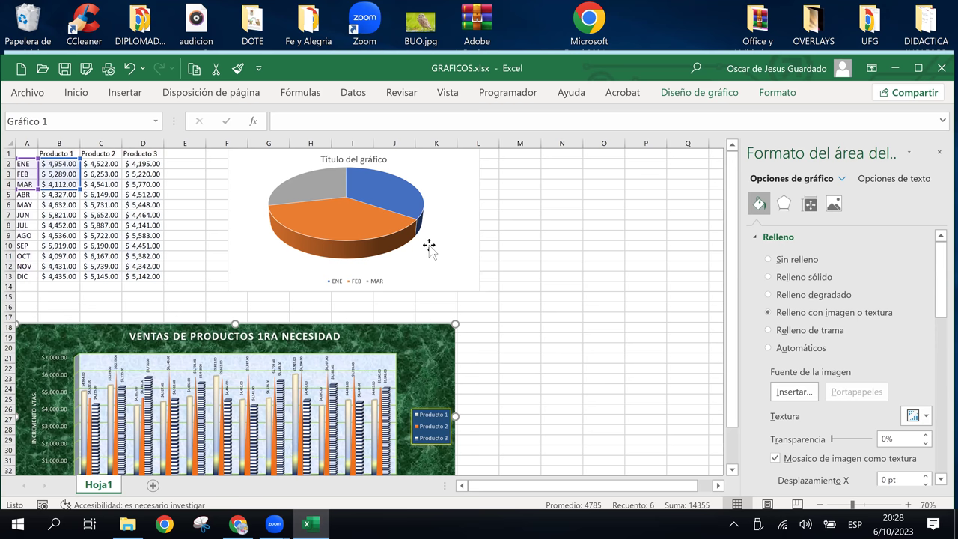
{"action": "left_click", "coordinate": [227, 291]}
{"action": "left_click_drag", "start_coordinate": [227, 291], "coordinate": [164, 320]}
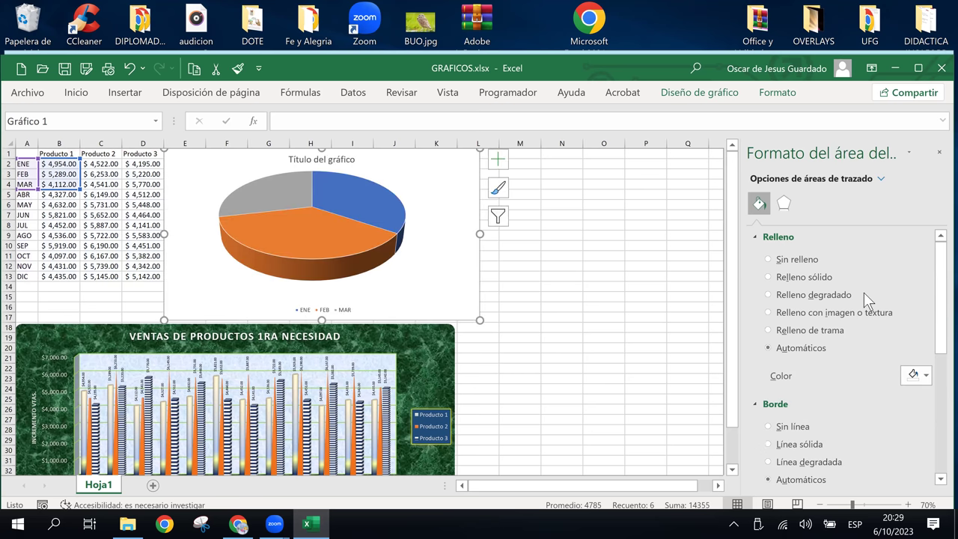
{"action": "left_click", "coordinate": [573, 306]}
{"action": "left_click", "coordinate": [442, 238]}
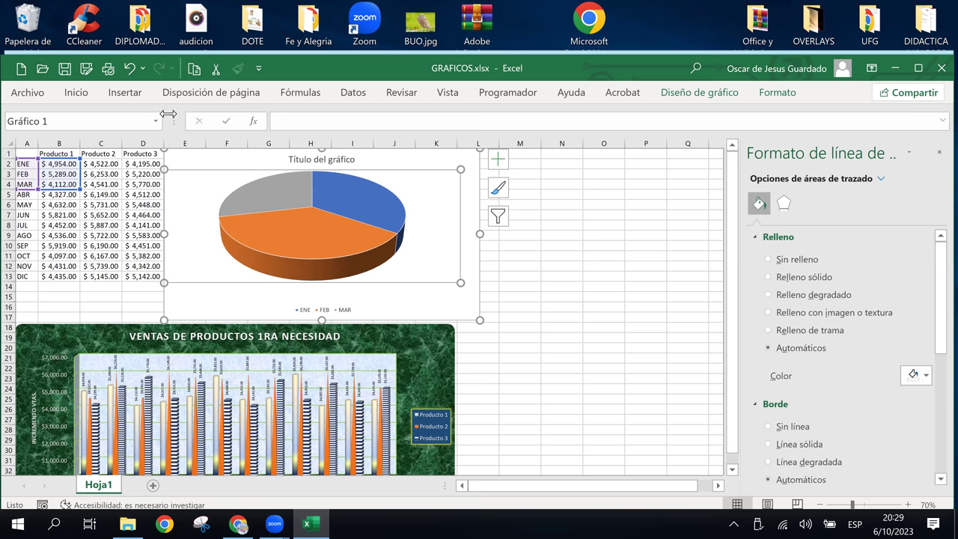
Replace the pie chart's placeholder title with 'Venas de P1 (Ene, Feb y Mar)'.
{"action": "left_click", "coordinate": [314, 159]}
{"action": "double_click", "coordinate": [303, 159]}
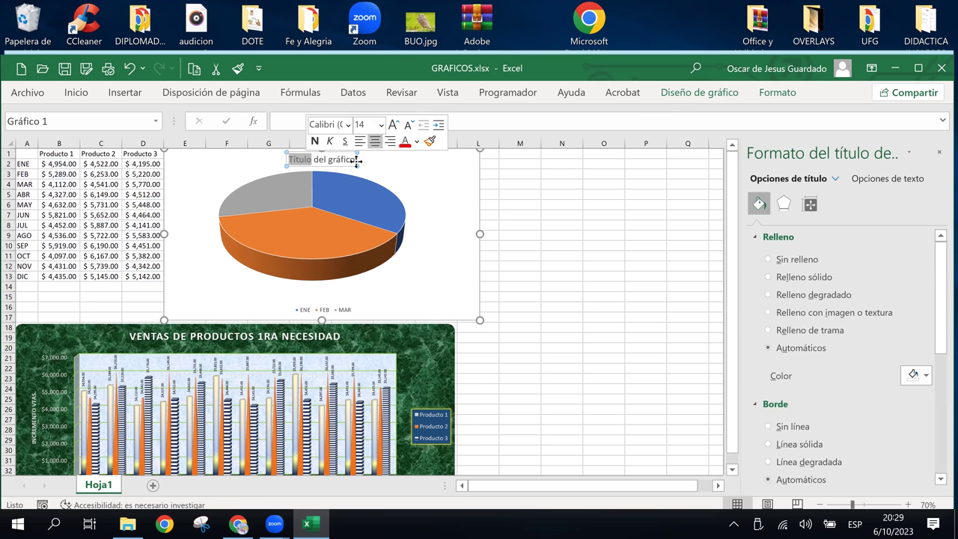
{"action": "key", "text": "Escape"}
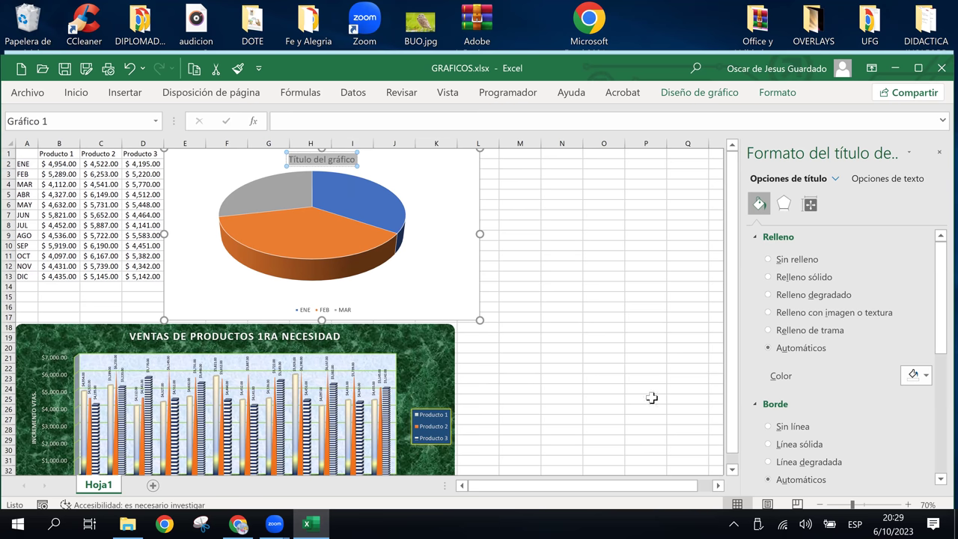
{"action": "type", "text": "Venas"}
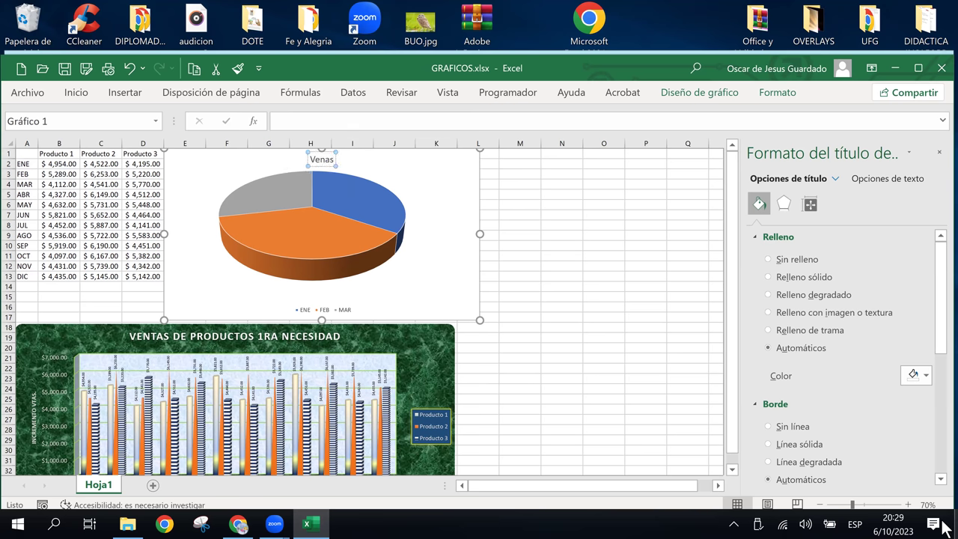
{"action": "type", "text": " de"}
{"action": "type", "text": " P1"}
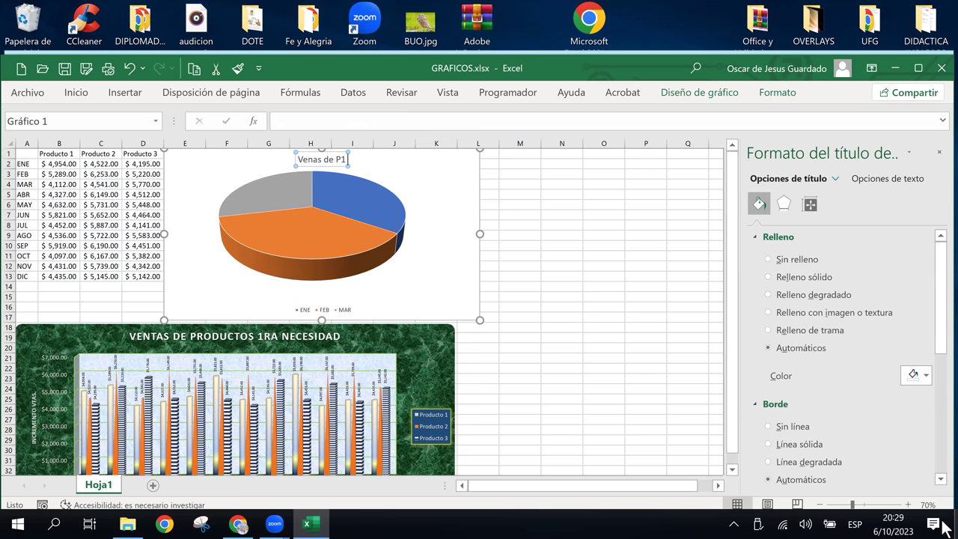
{"action": "type", "text": " (Ene"}
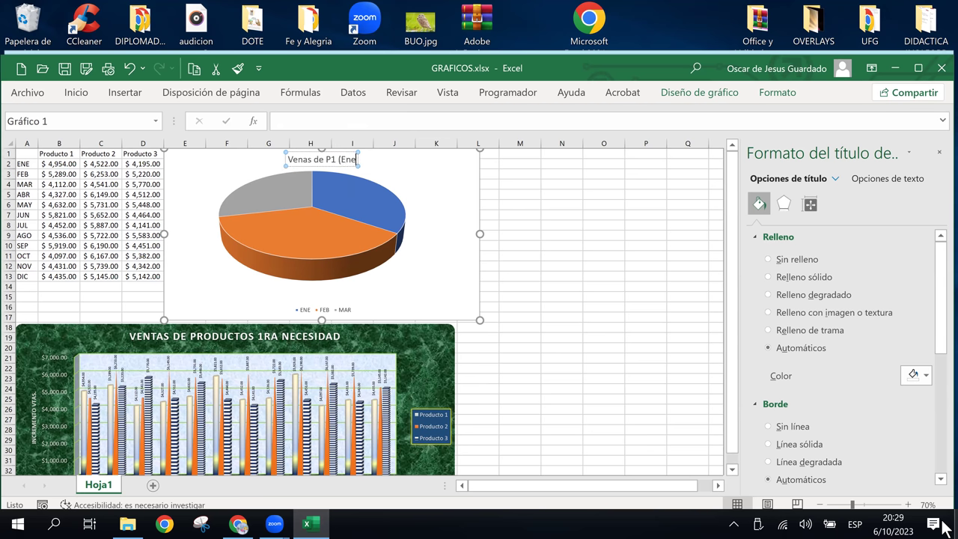
{"action": "type", "text": ", Fe"}
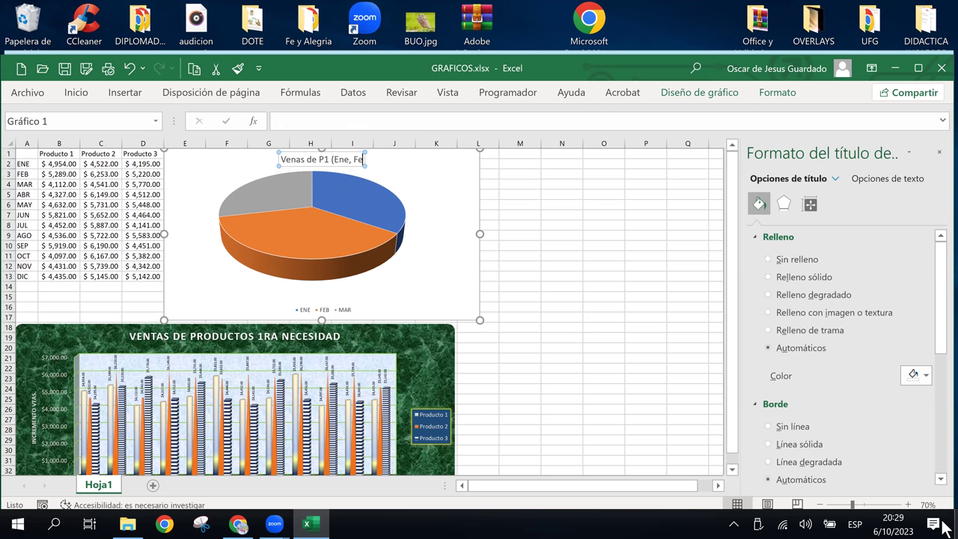
{"action": "type", "text": "b y Ma"}
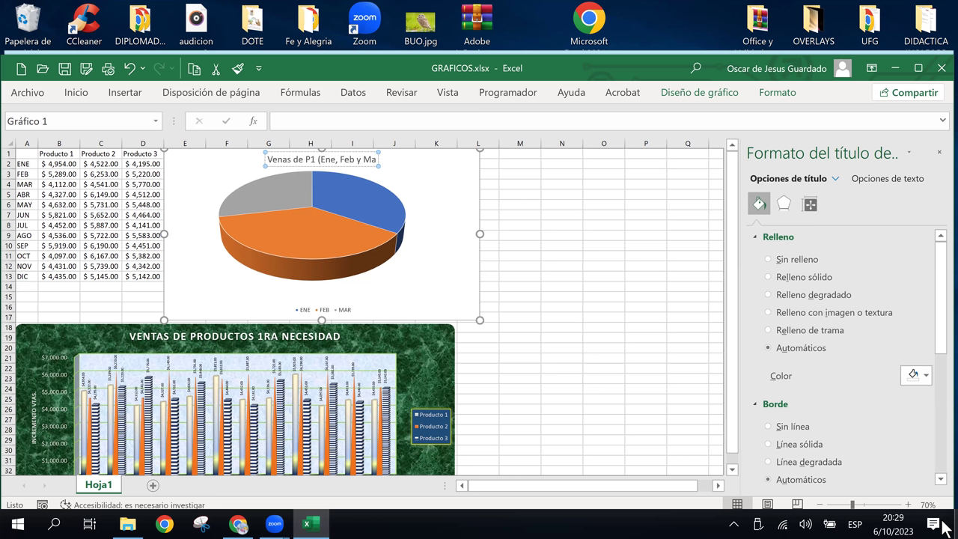
{"action": "type", "text": "r"}
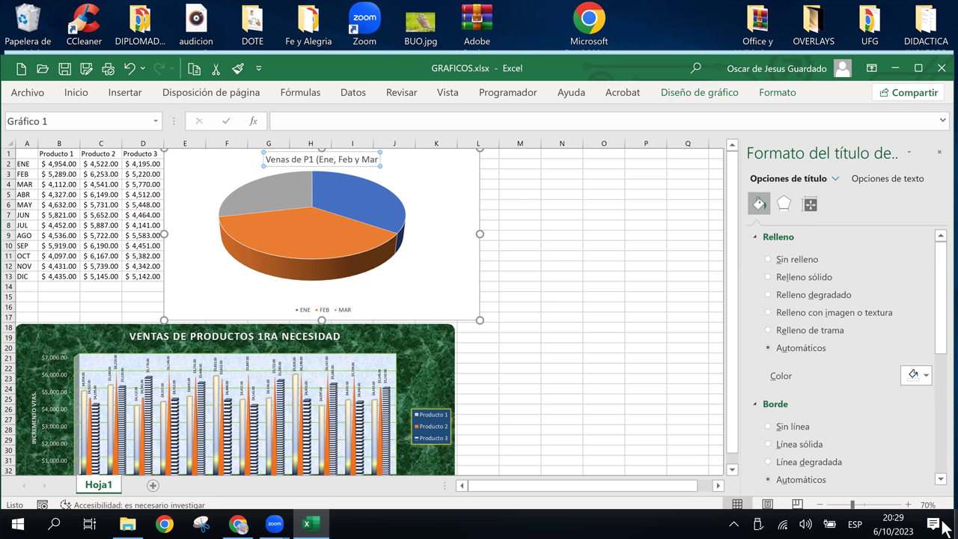
{"action": "type", "text": ")"}
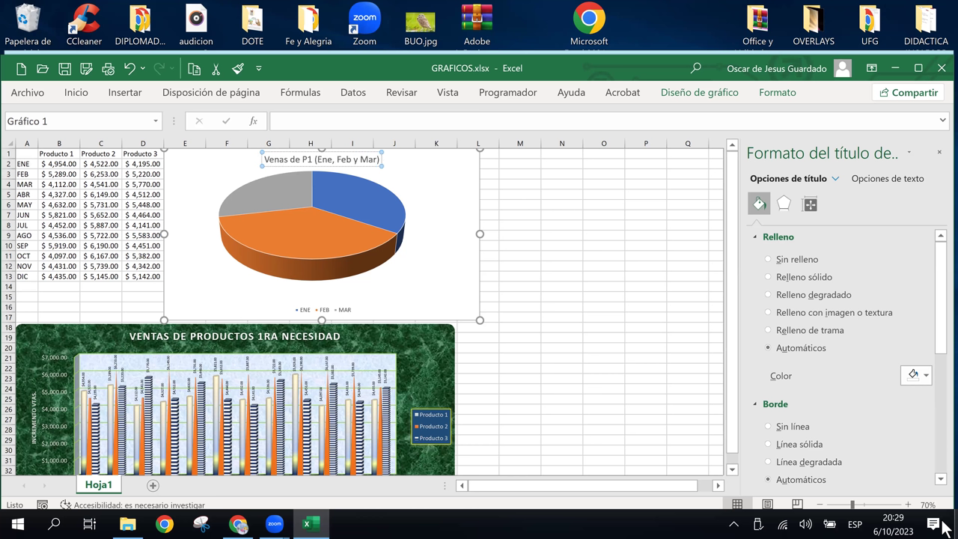
Zoom the sheet to 115%, close the Formato de forma pane, and scroll back to column A.
{"action": "left_click", "coordinate": [633, 267]}
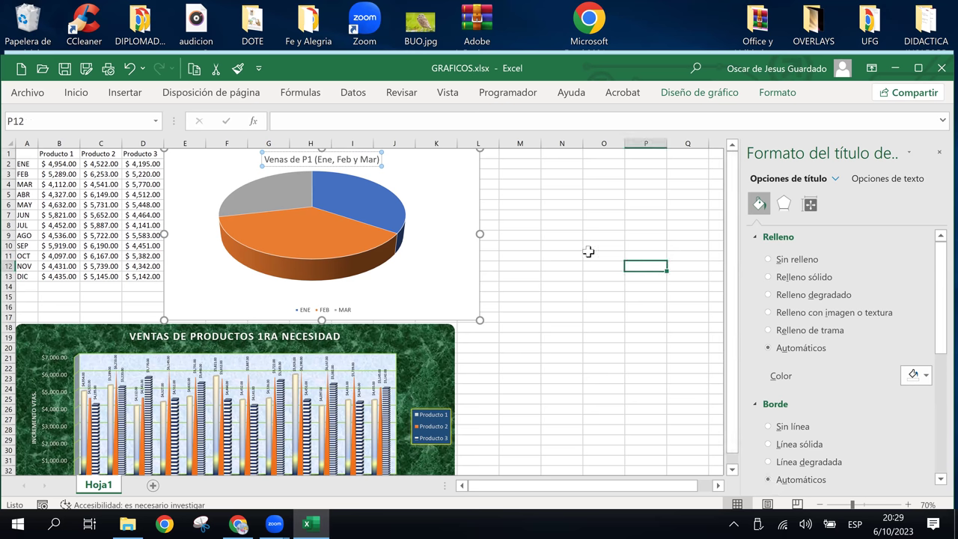
{"action": "scroll", "coordinate": [451, 205], "scroll_direction": "up", "scroll_amount": 1}
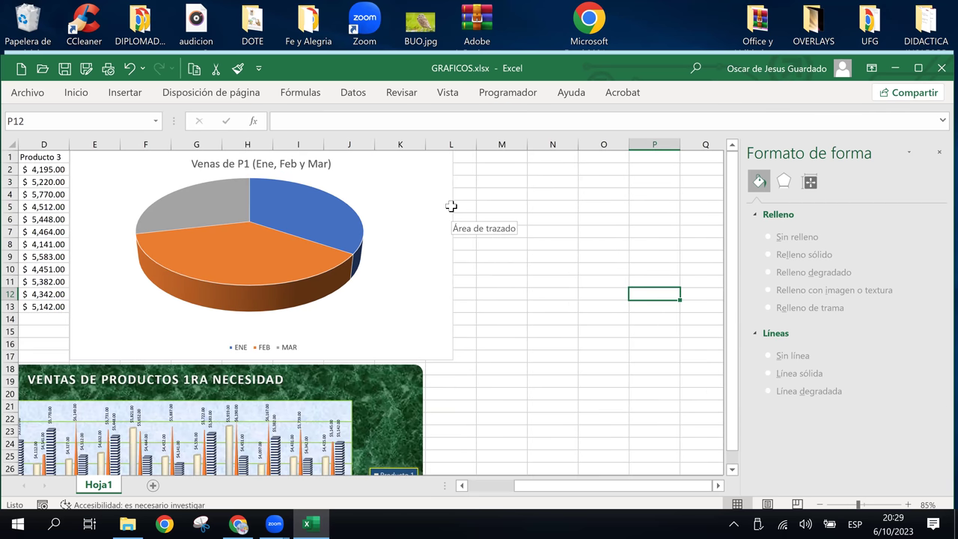
{"action": "scroll", "coordinate": [457, 225], "scroll_direction": "up", "scroll_amount": 1}
{"action": "scroll", "coordinate": [466, 246], "scroll_direction": "up", "scroll_amount": 1}
{"action": "left_click_drag", "start_coordinate": [638, 488], "coordinate": [555, 483]}
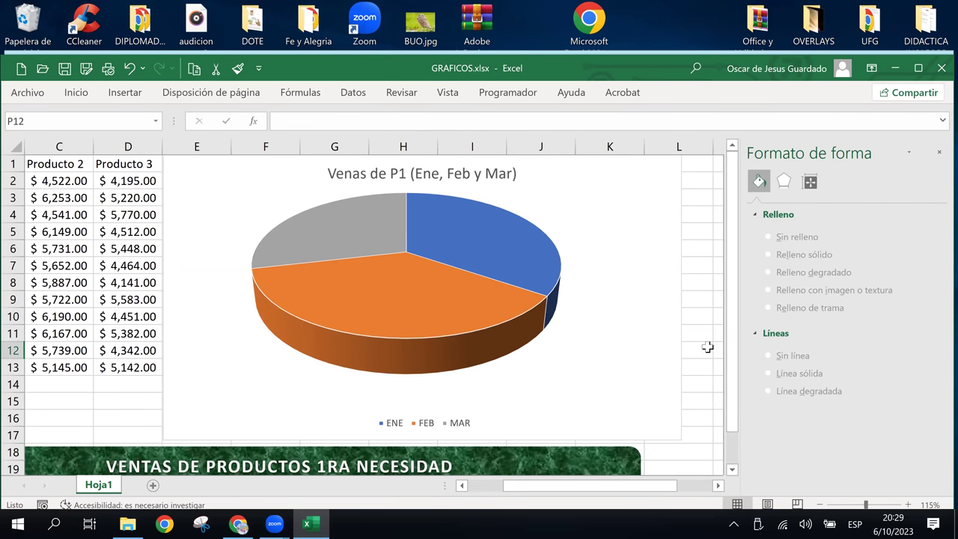
{"action": "left_click", "coordinate": [940, 152]}
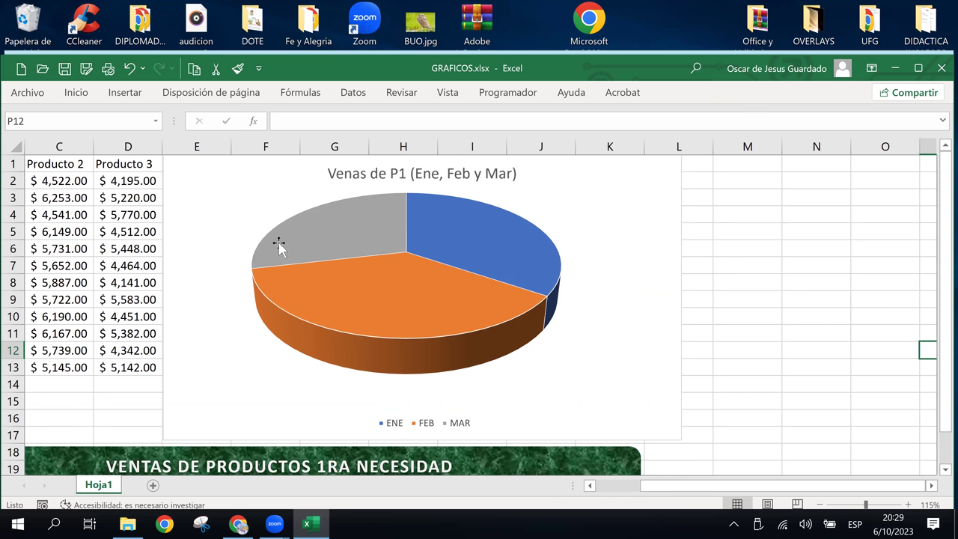
{"action": "left_click_drag", "start_coordinate": [656, 485], "coordinate": [620, 486]}
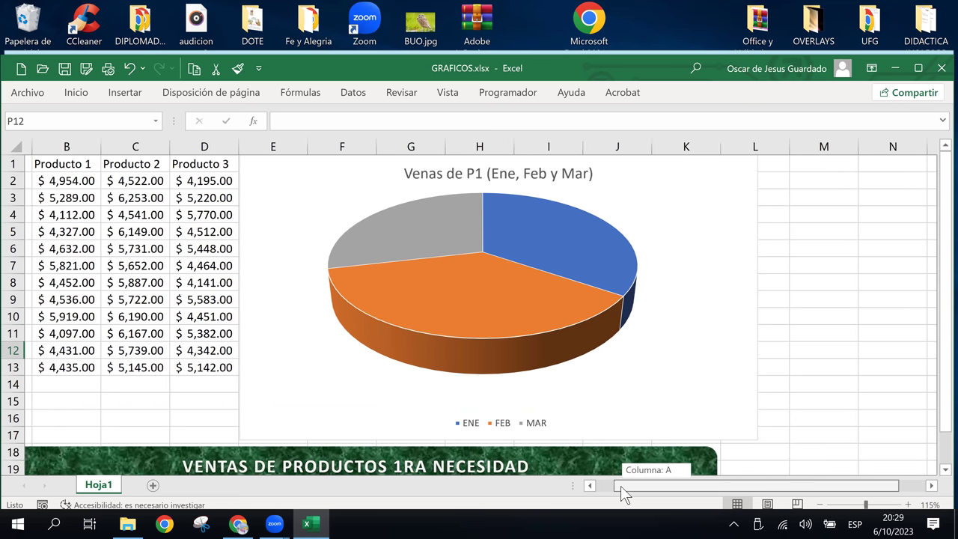
{"action": "mouse_move", "coordinate": [558, 348]}
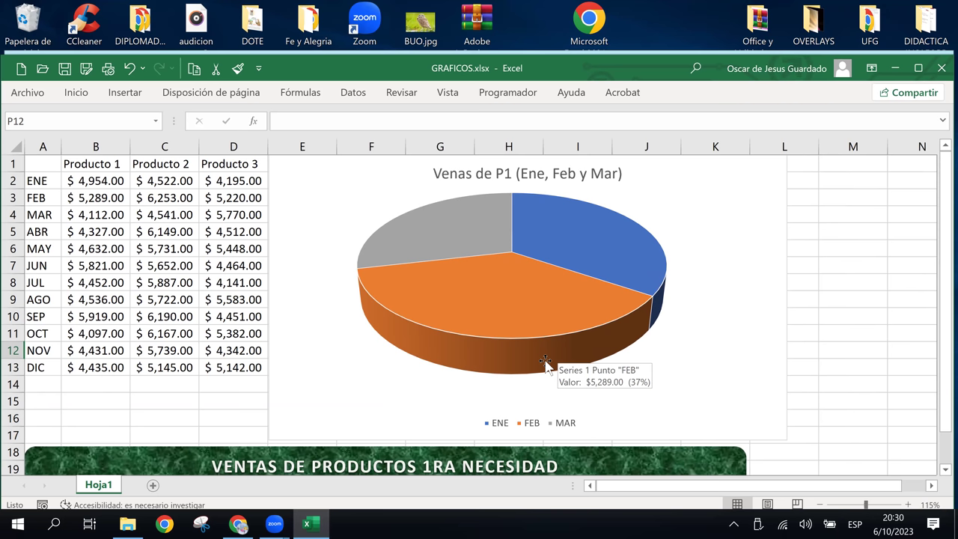
Insert 't' so the title reads 'Ventas de P1 (Ene, Feb y Mar)'.
{"action": "left_click", "coordinate": [462, 173]}
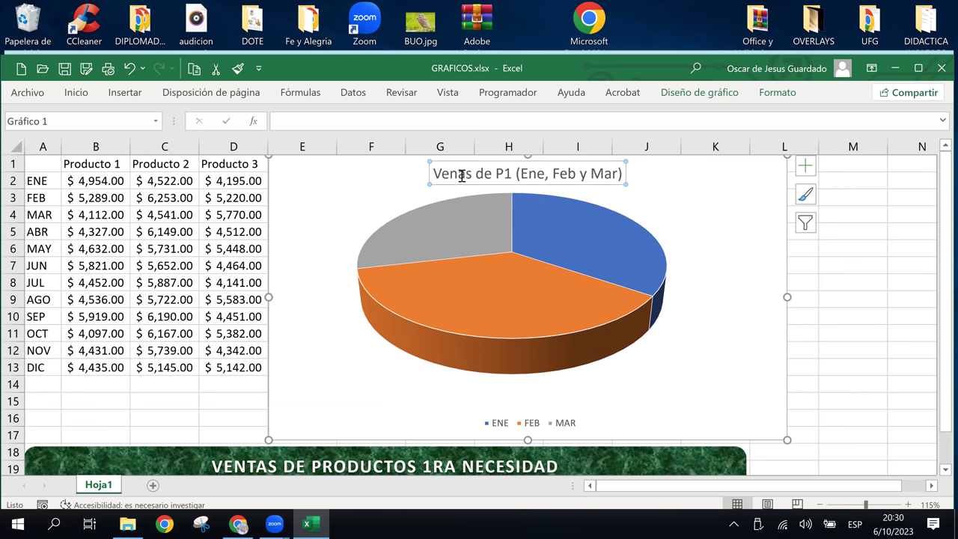
{"action": "left_click", "coordinate": [462, 174]}
{"action": "type", "text": "t"}
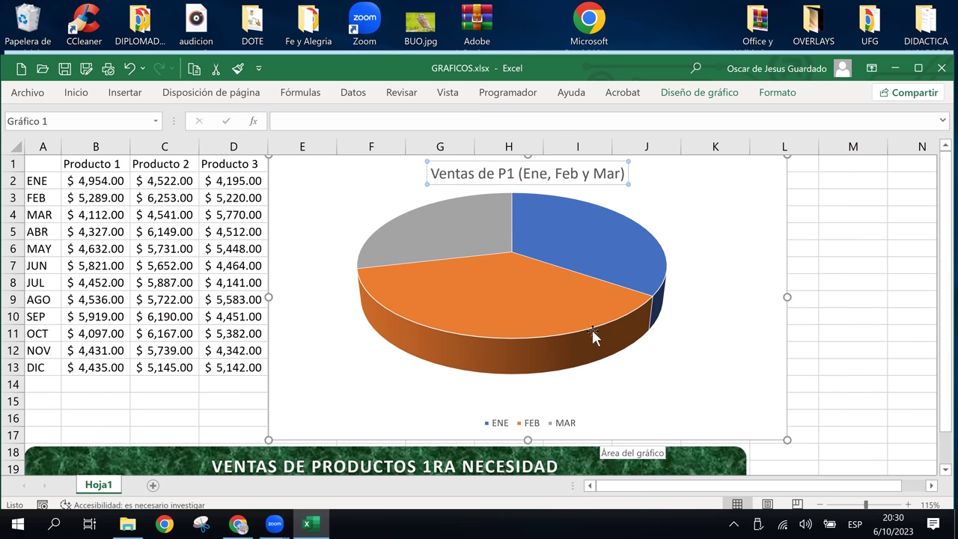
{"action": "left_click", "coordinate": [406, 252]}
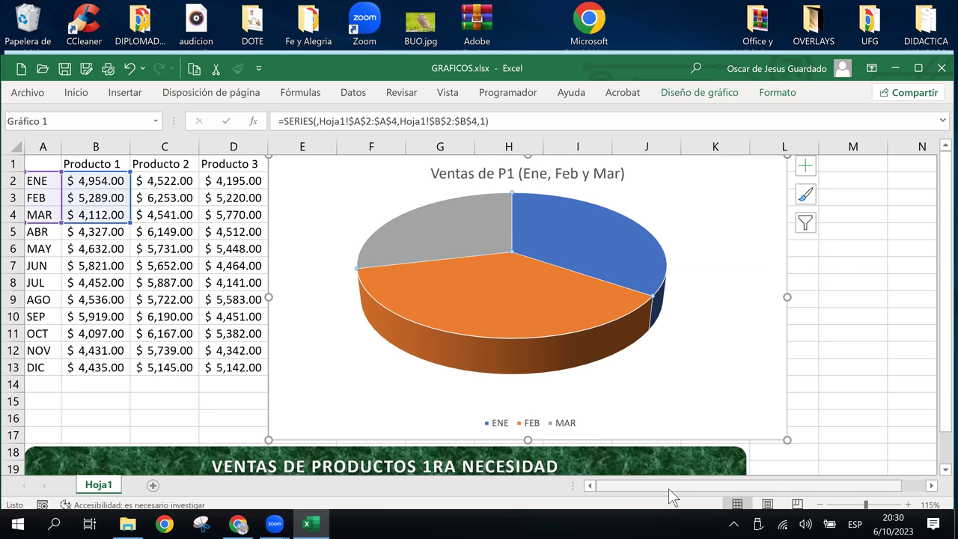
Select the chart legend and bring up its Formato options.
{"action": "left_click", "coordinate": [545, 421]}
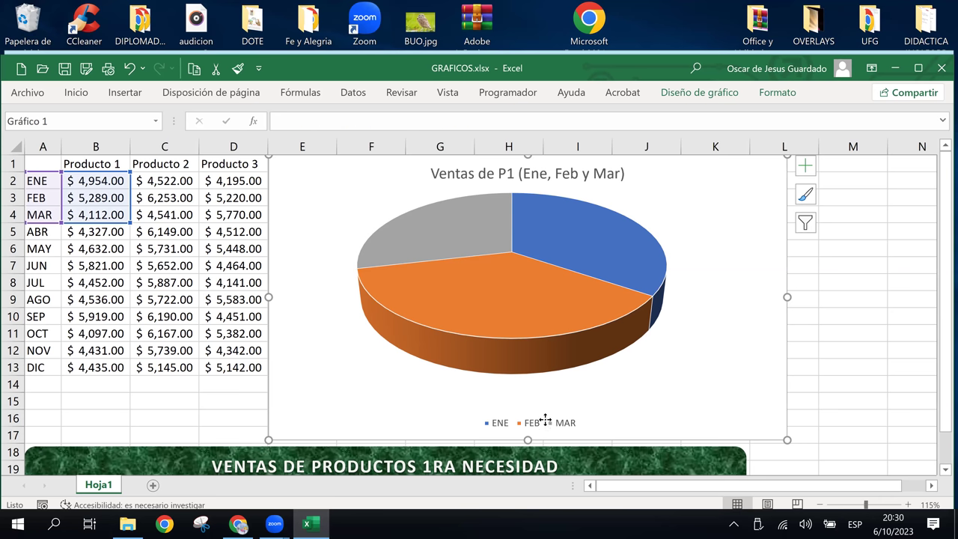
{"action": "left_click", "coordinate": [545, 420]}
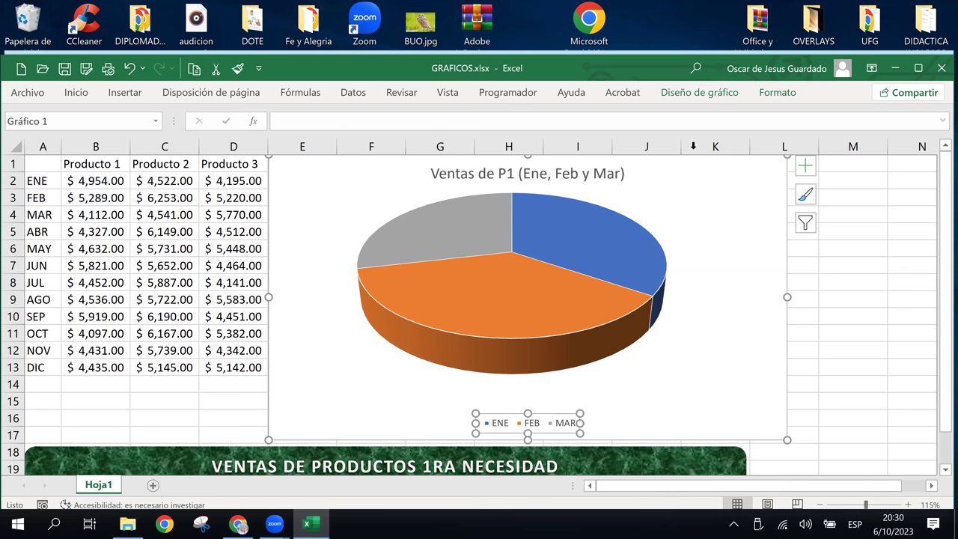
{"action": "left_click", "coordinate": [778, 93]}
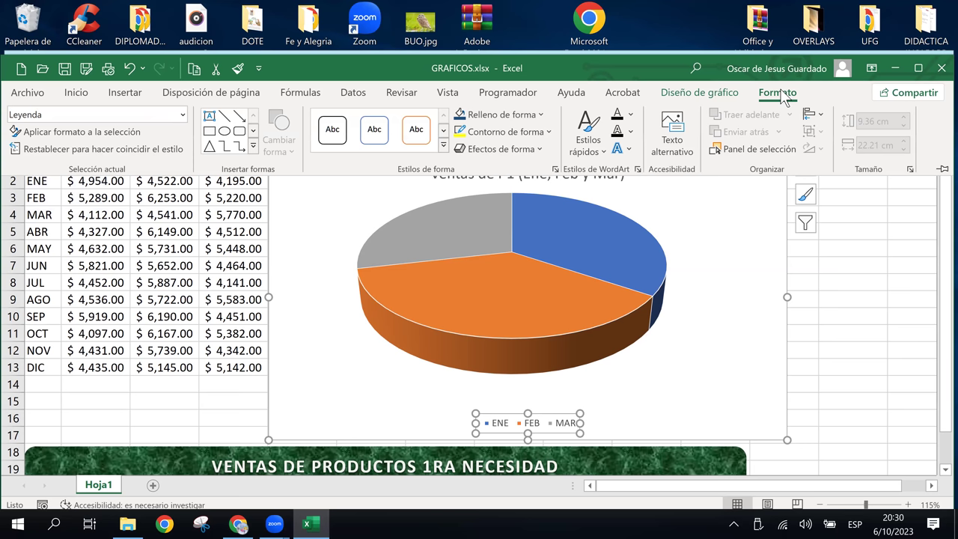
Apply chart style Estilo 6 with its hatched background to the pie chart.
{"action": "left_click", "coordinate": [726, 95]}
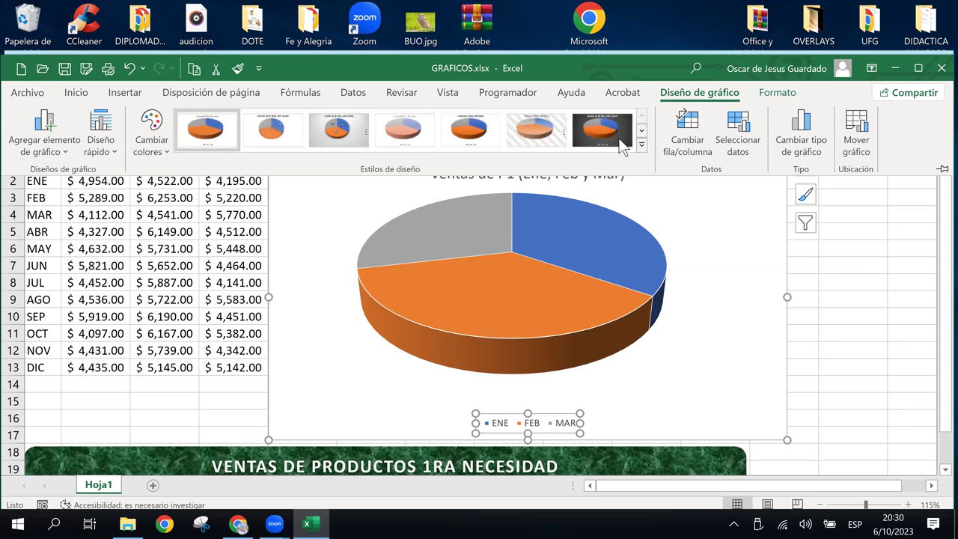
{"action": "left_click", "coordinate": [641, 143]}
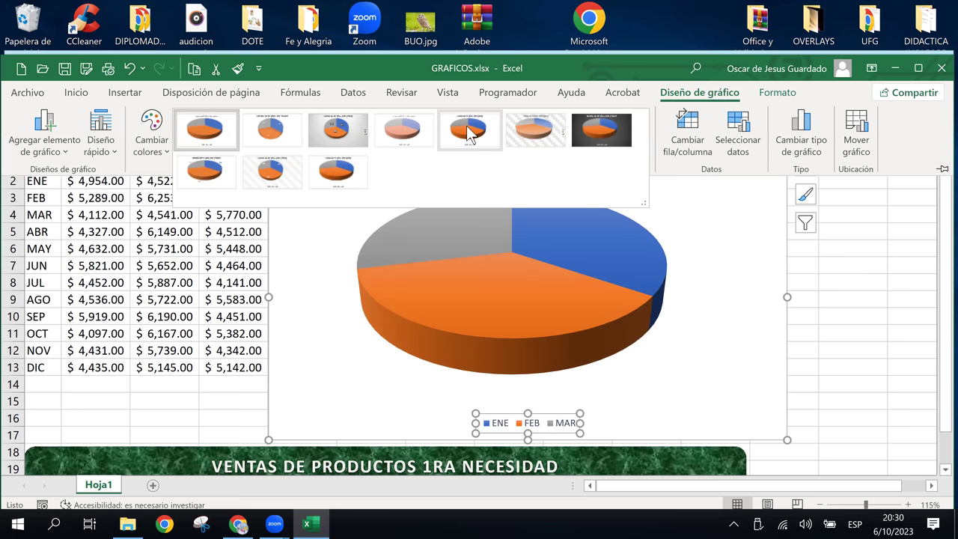
{"action": "left_click", "coordinate": [552, 137]}
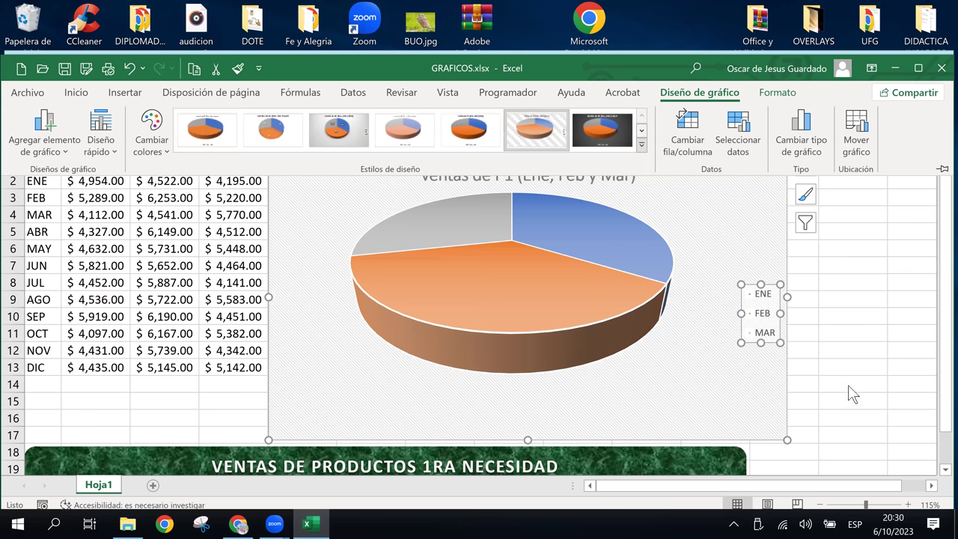
{"action": "left_click", "coordinate": [849, 388]}
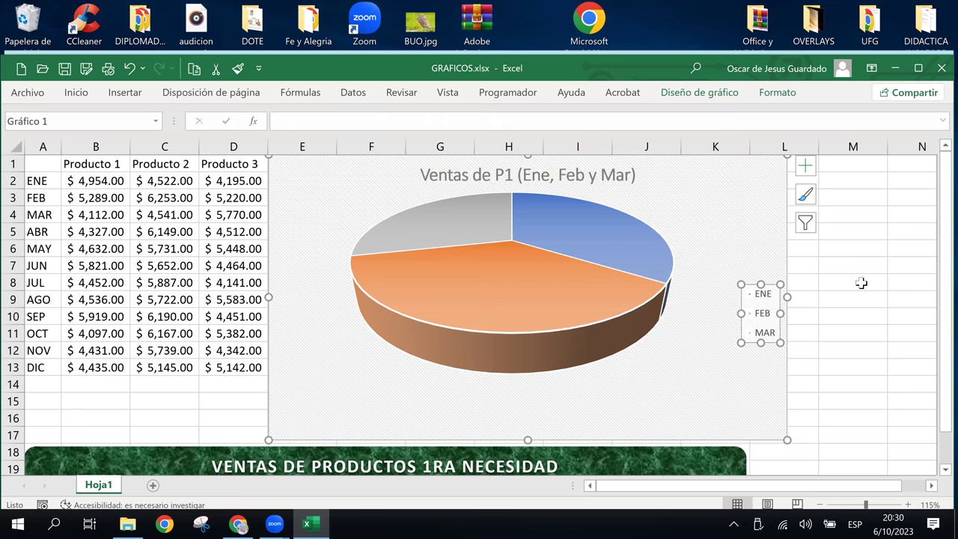
Move the legend up beside the pie, then preview other styles such as Estilo 5.
{"action": "left_click_drag", "start_coordinate": [738, 298], "coordinate": [730, 271]}
{"action": "left_click", "coordinate": [840, 310]}
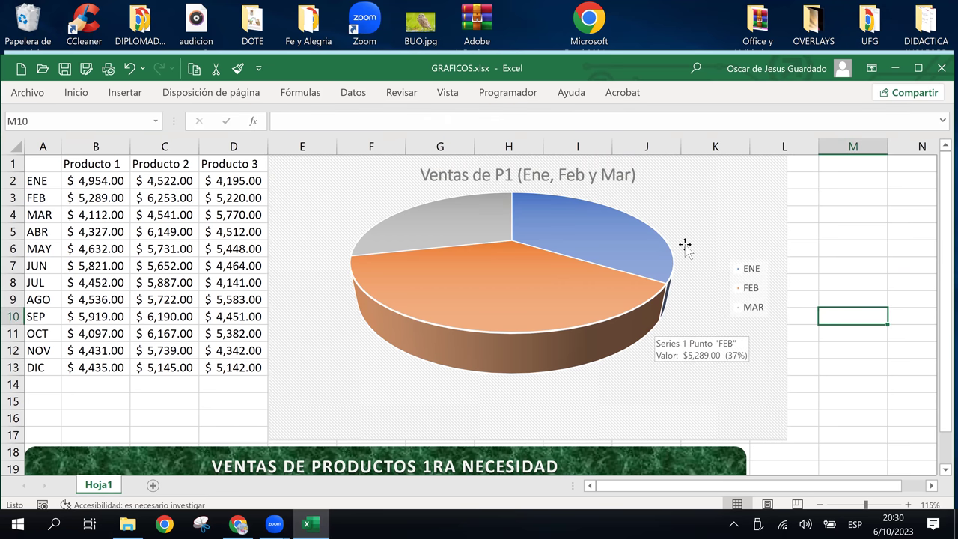
{"action": "left_click", "coordinate": [716, 213]}
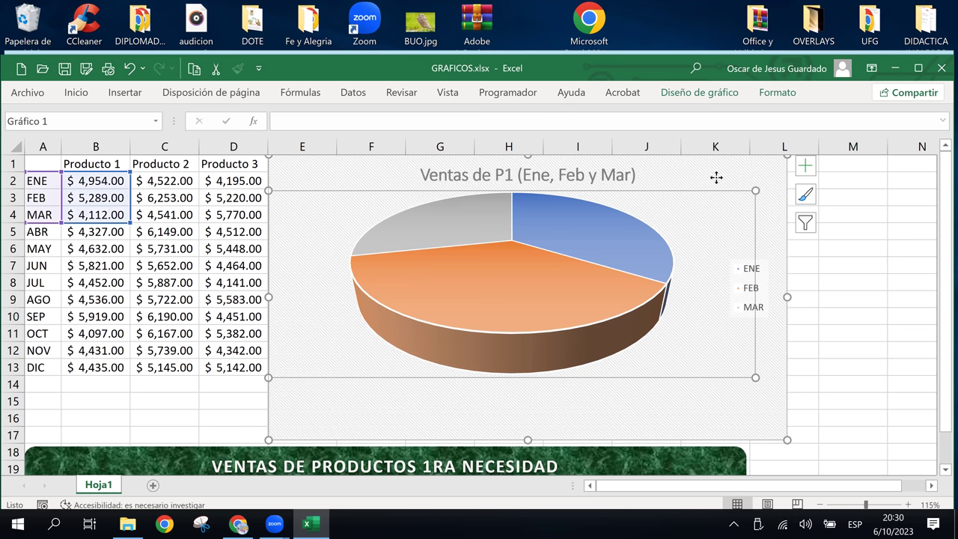
{"action": "left_click", "coordinate": [699, 92]}
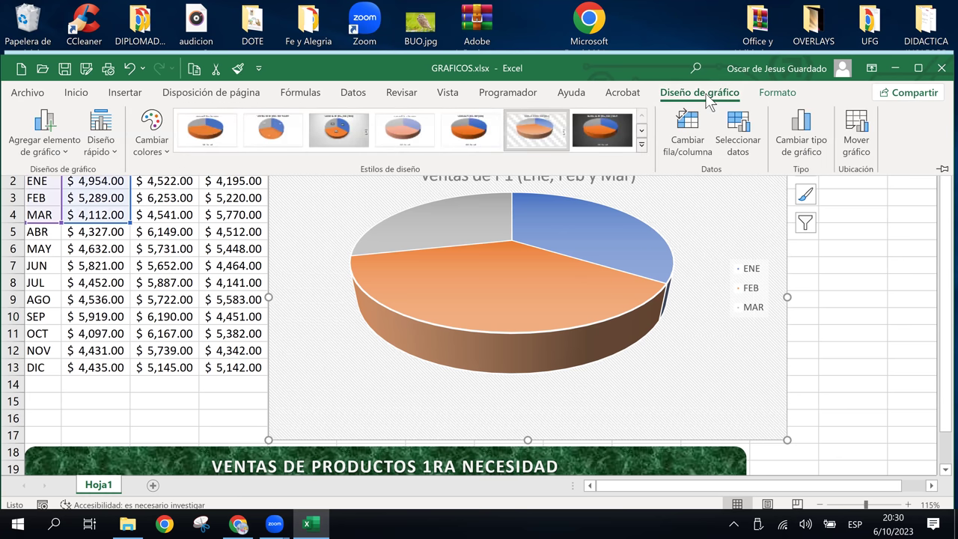
{"action": "left_click", "coordinate": [599, 142]}
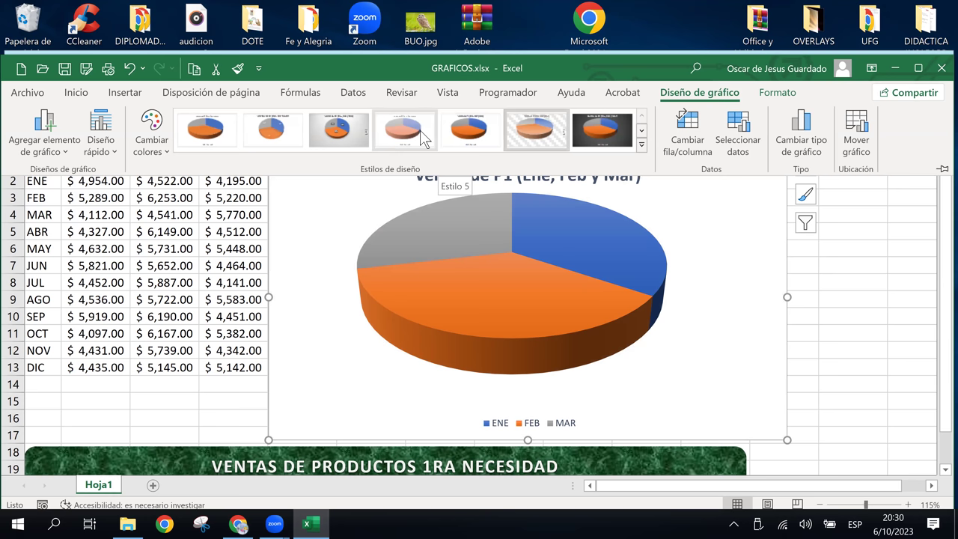
Apply the chart style with an uppercase title and ENE, FEB, MAR percentage labels.
{"action": "left_click", "coordinate": [371, 131]}
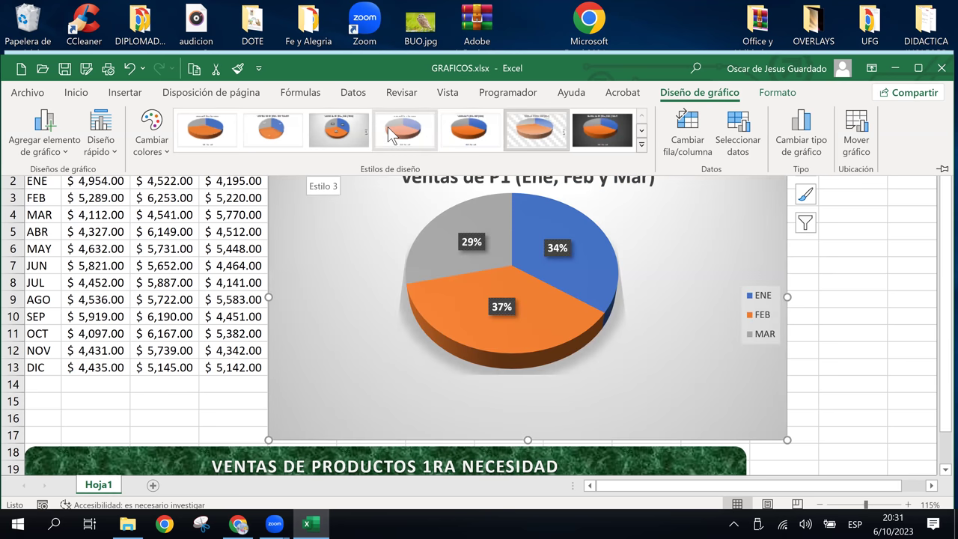
{"action": "left_click", "coordinate": [342, 133]}
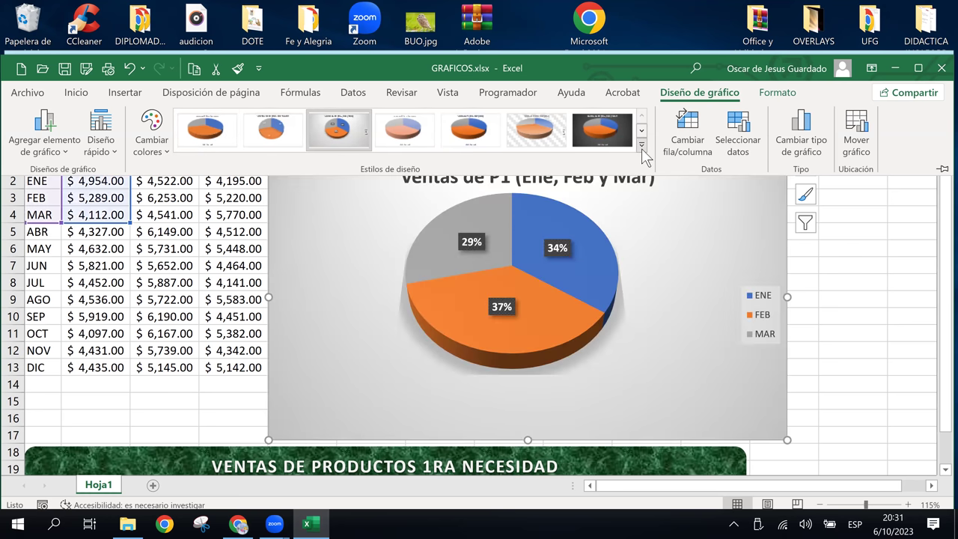
{"action": "left_click", "coordinate": [641, 149]}
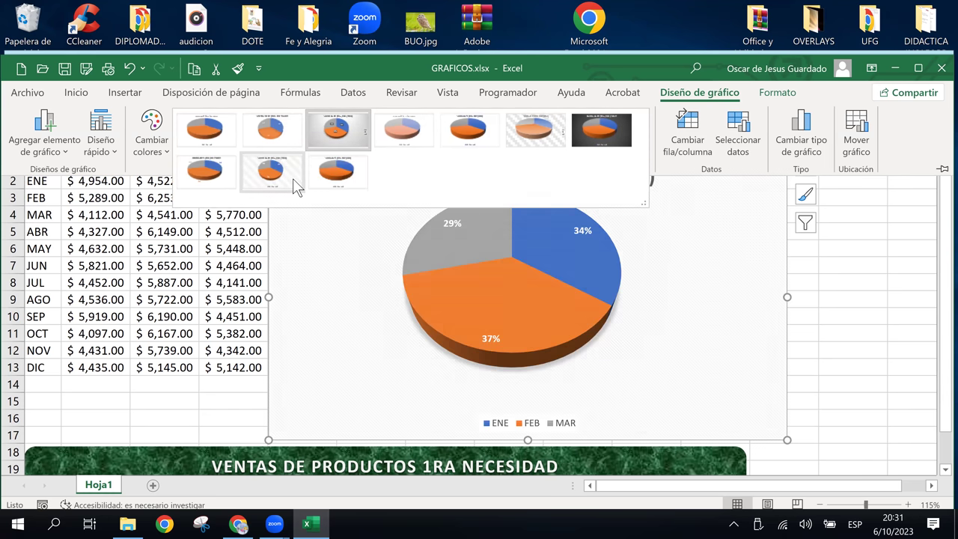
{"action": "left_click", "coordinate": [227, 174]}
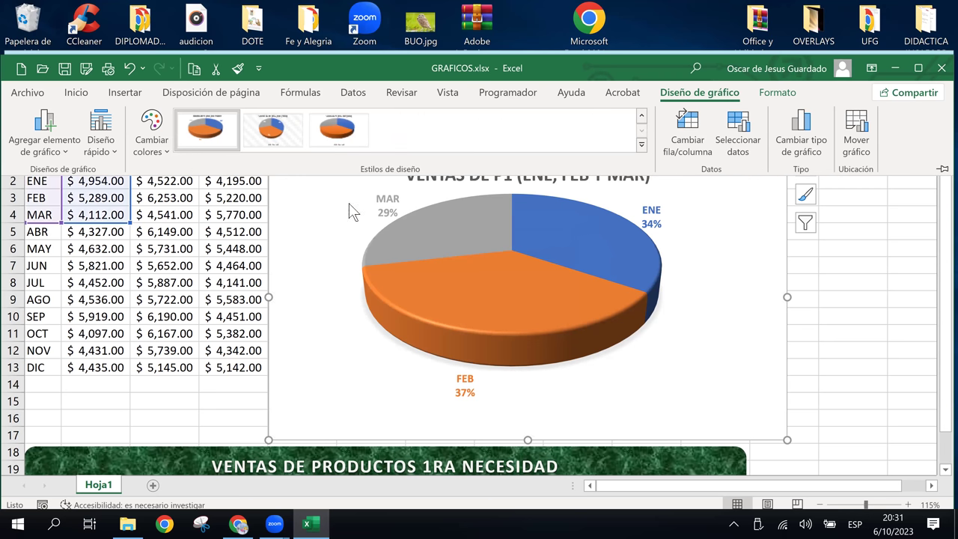
{"action": "left_click", "coordinate": [763, 333]}
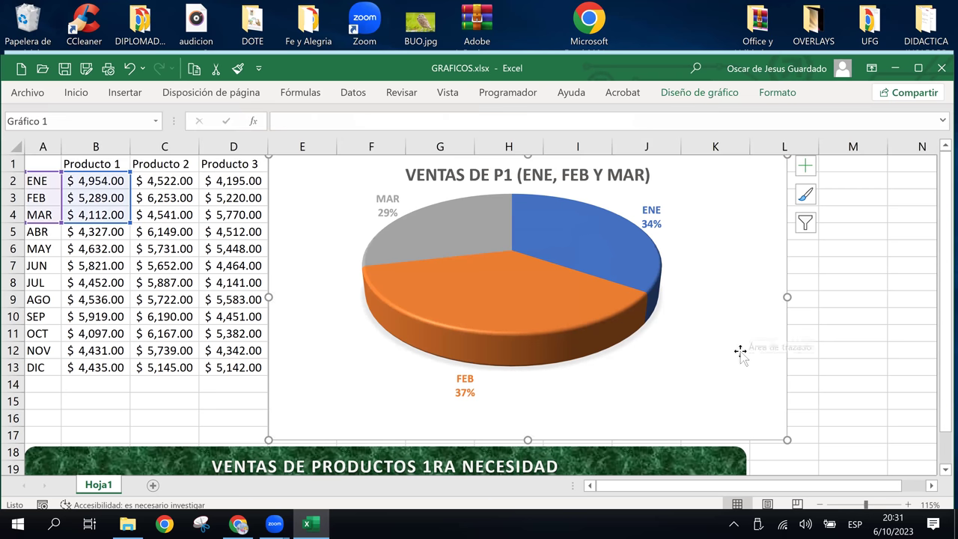
Reselect the pie chart's chart area and bring up its Formato options.
{"action": "left_click", "coordinate": [727, 234]}
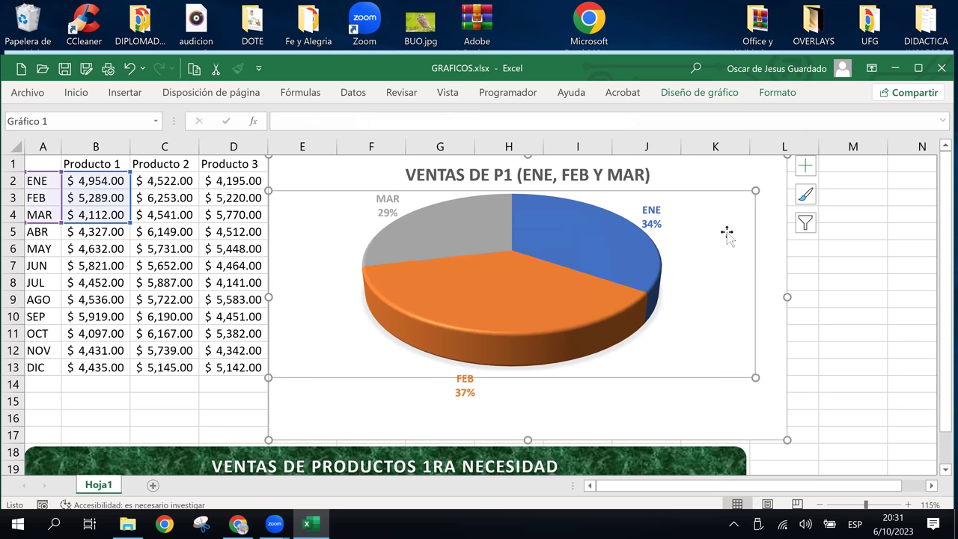
{"action": "left_click", "coordinate": [830, 331]}
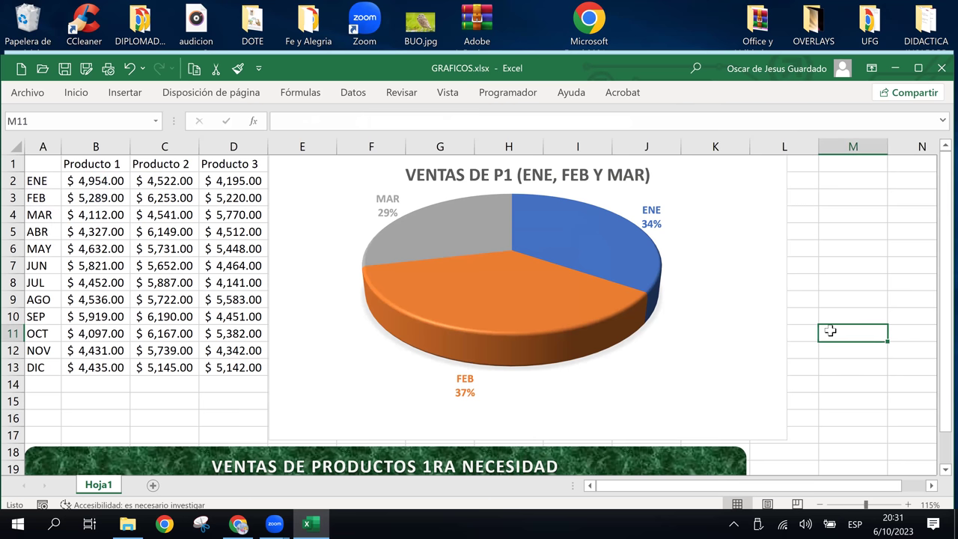
{"action": "left_click", "coordinate": [703, 283]}
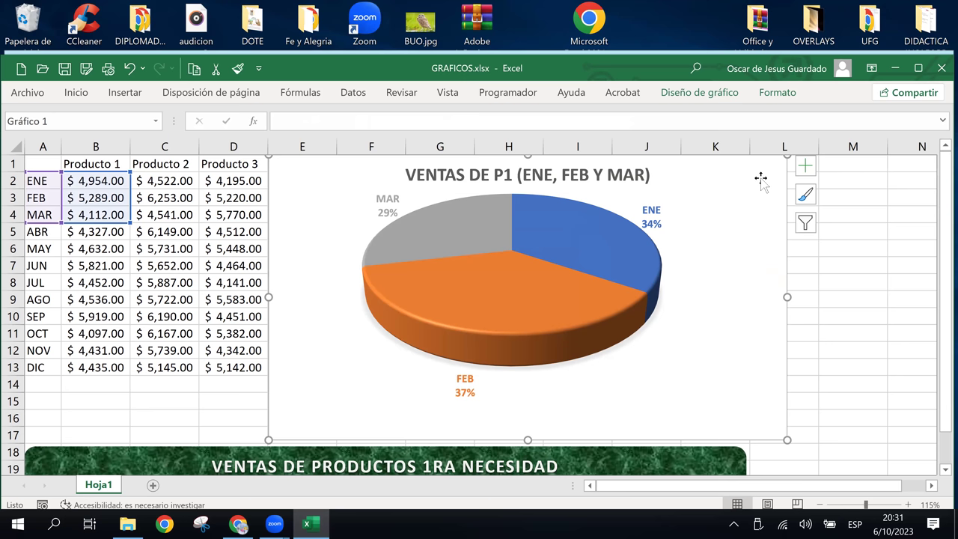
{"action": "left_click", "coordinate": [776, 94]}
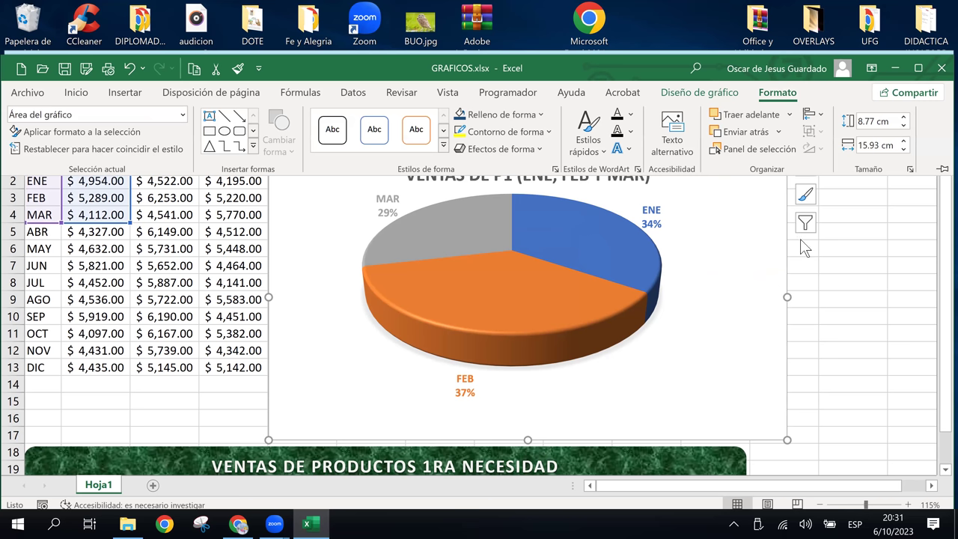
{"action": "left_click", "coordinate": [810, 191]}
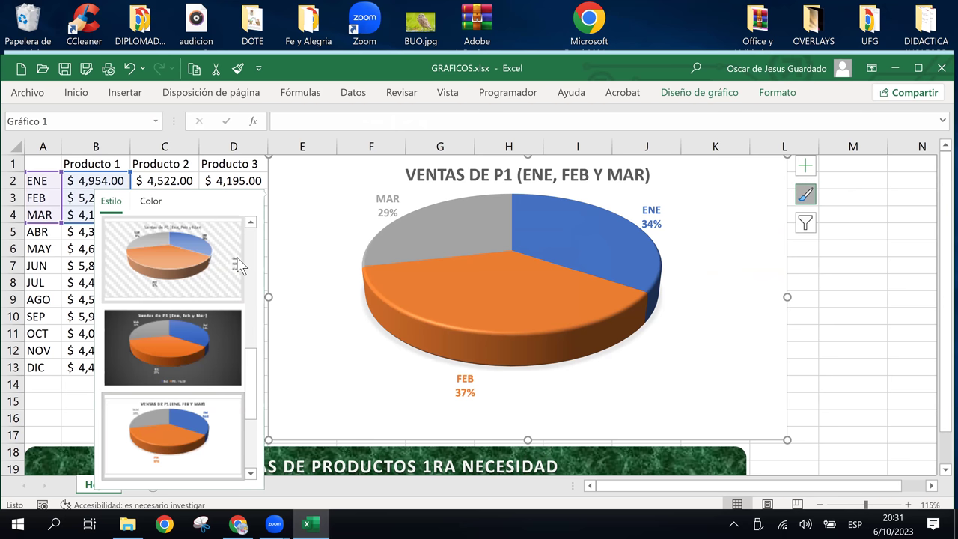
{"action": "left_click", "coordinate": [238, 178]}
{"action": "left_click", "coordinate": [238, 177]}
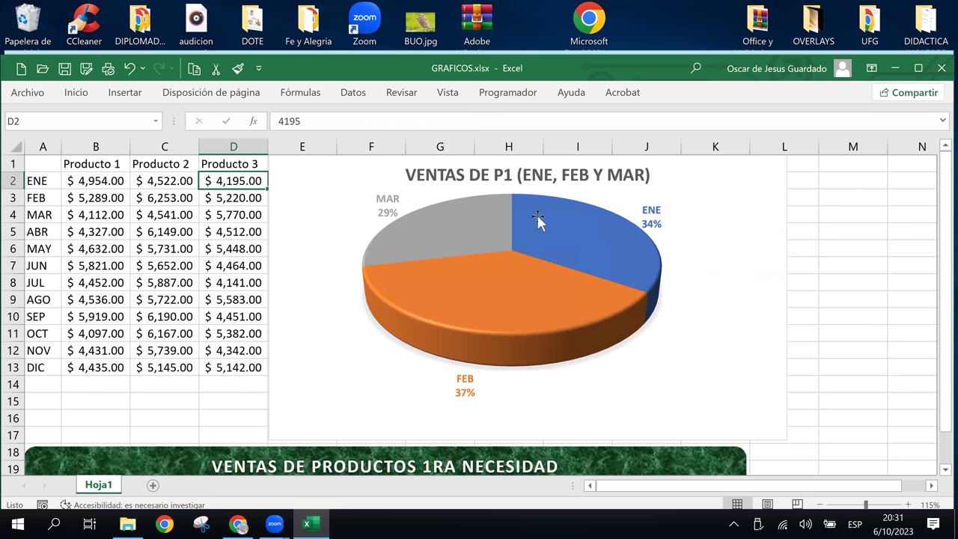
{"action": "left_click", "coordinate": [749, 193]}
{"action": "left_click", "coordinate": [755, 168]}
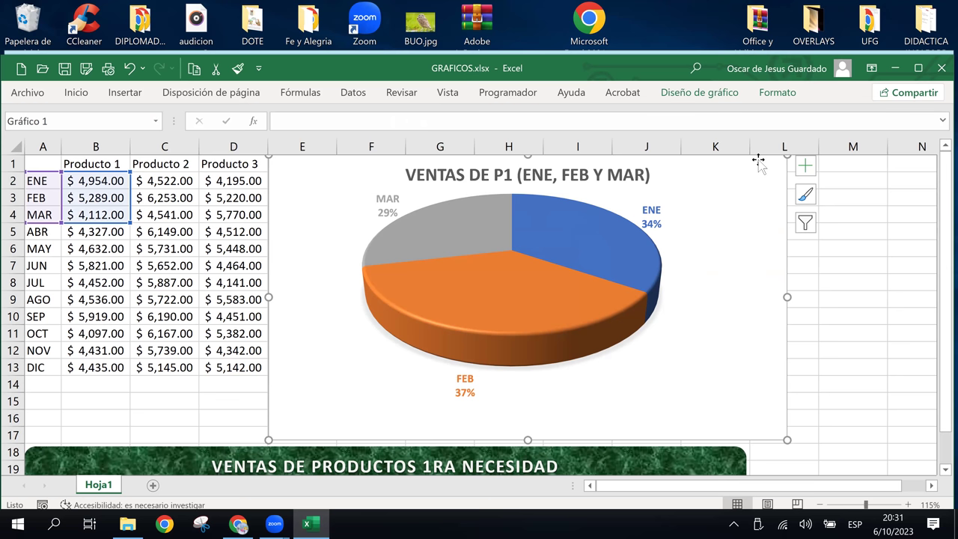
{"action": "left_click", "coordinate": [769, 98]}
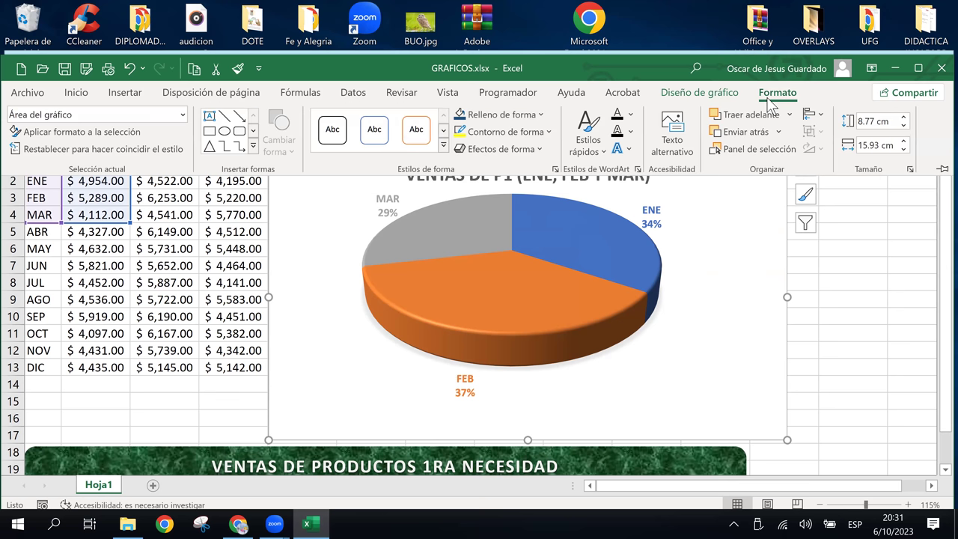
Fill the chart area with the tan parchment texture from Relleno de forma > Textura.
{"action": "left_click", "coordinate": [540, 114]}
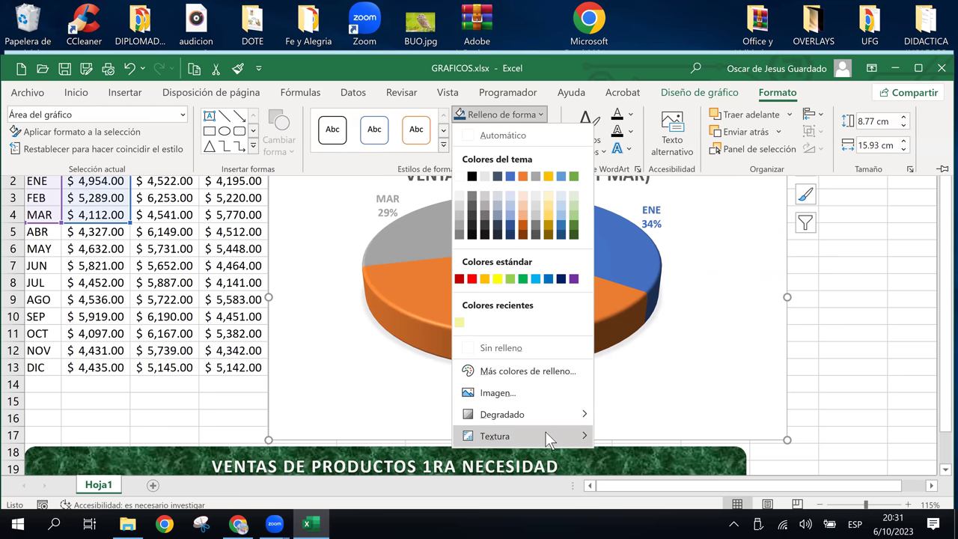
{"action": "mouse_move", "coordinate": [545, 436]}
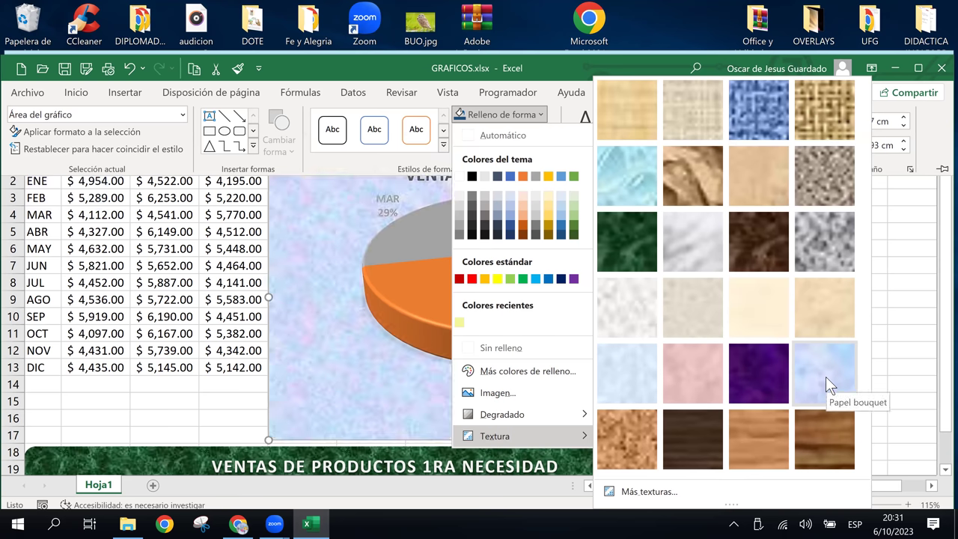
{"action": "left_click", "coordinate": [849, 304]}
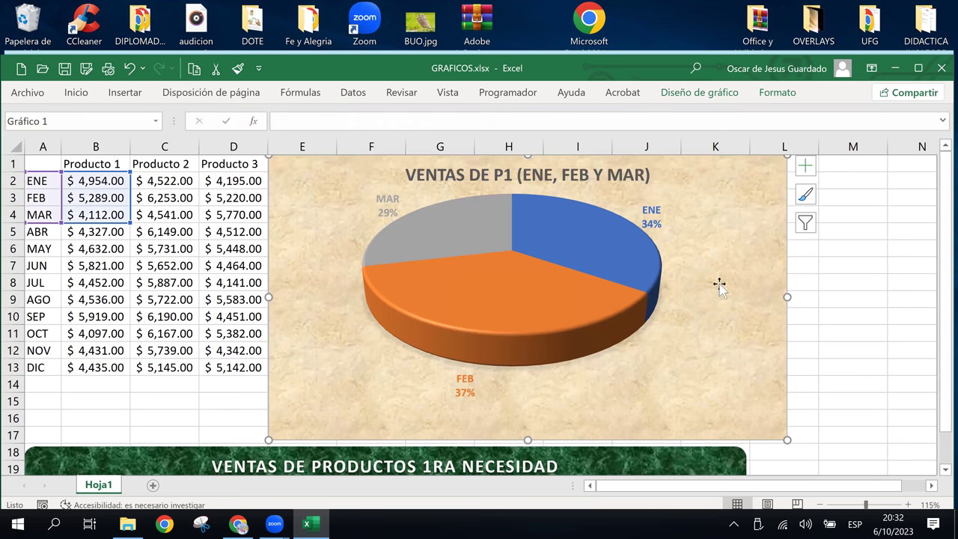
{"action": "left_click", "coordinate": [854, 296]}
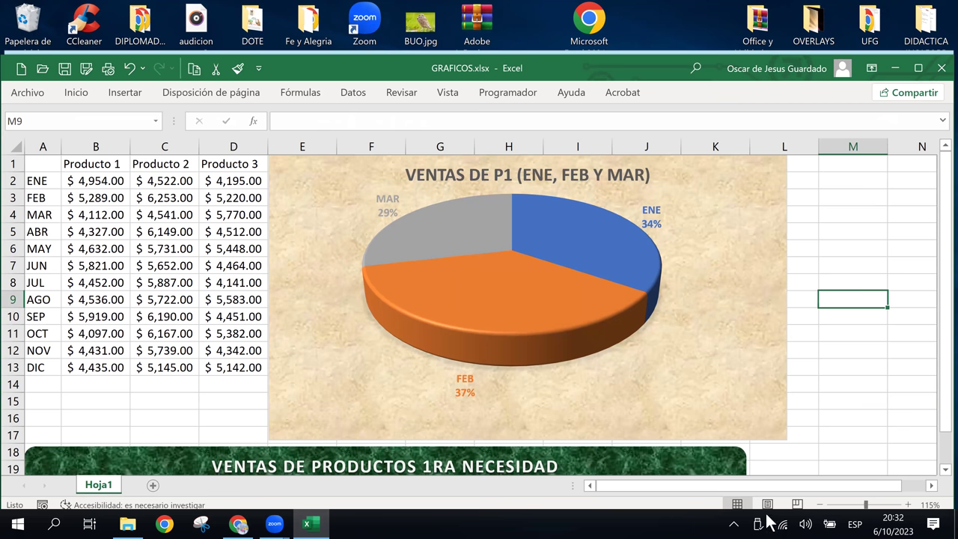
{"action": "left_click", "coordinate": [592, 302]}
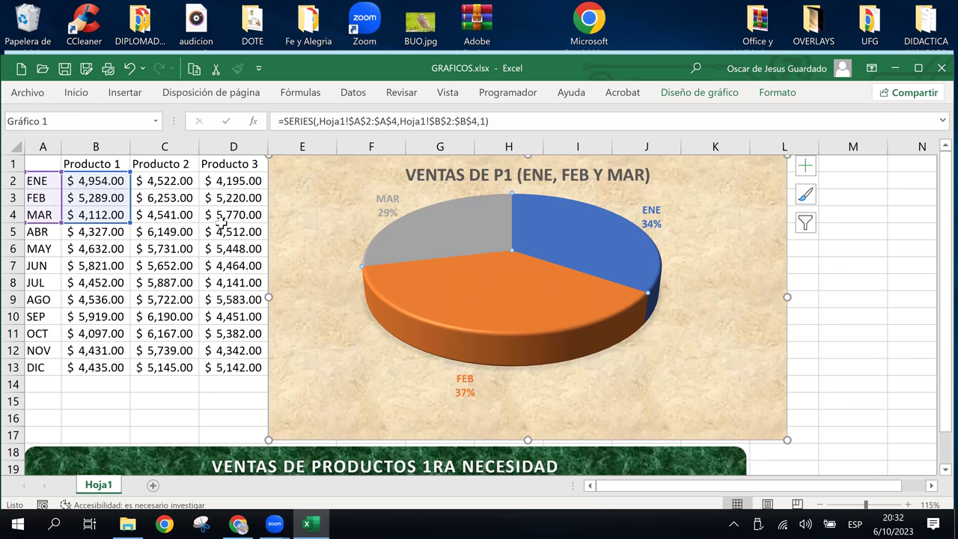
{"action": "mouse_move", "coordinate": [373, 256]}
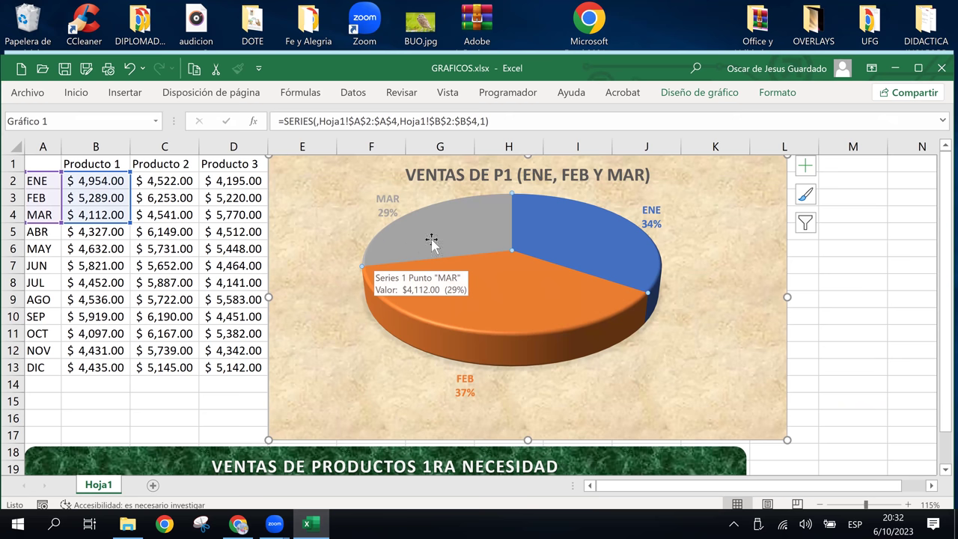
Select only the ENE slice and drag it outward to explode it from the pie.
{"action": "mouse_move", "coordinate": [641, 265]}
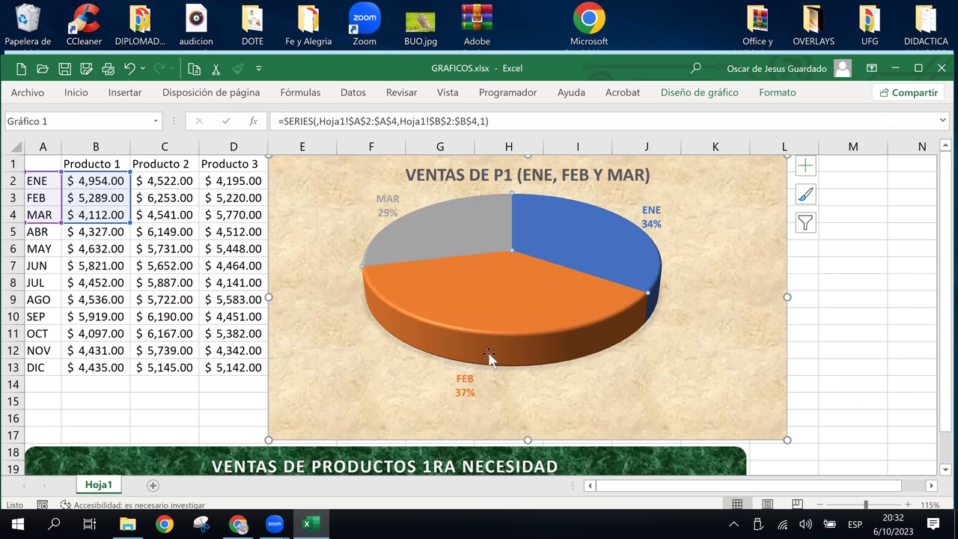
{"action": "left_click", "coordinate": [716, 310]}
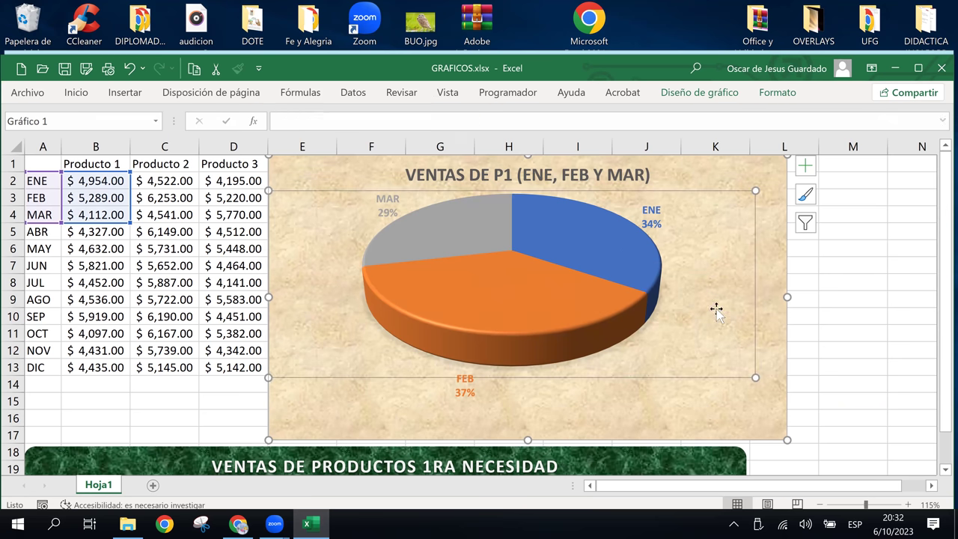
{"action": "left_click", "coordinate": [548, 306]}
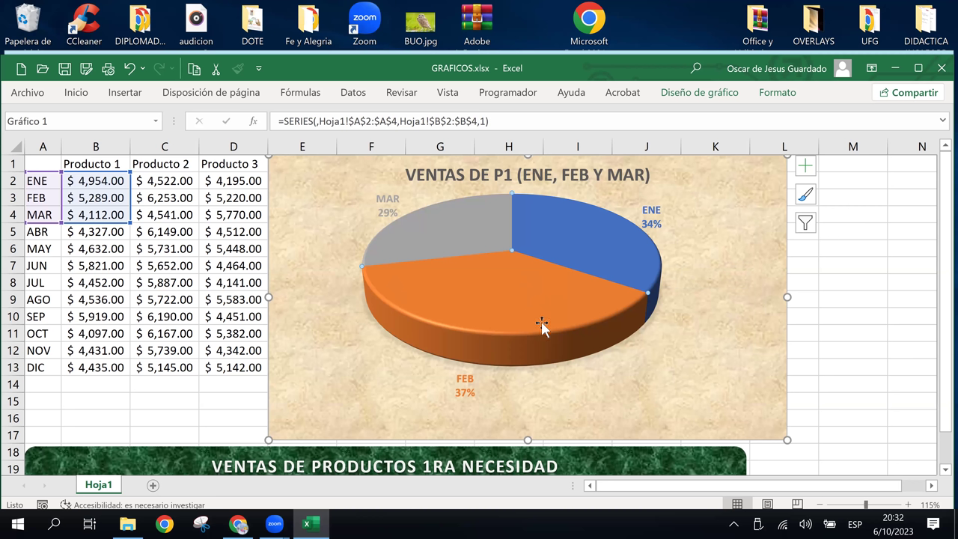
{"action": "mouse_move", "coordinate": [576, 225]}
{"action": "left_click_drag", "start_coordinate": [575, 238], "coordinate": [578, 235]}
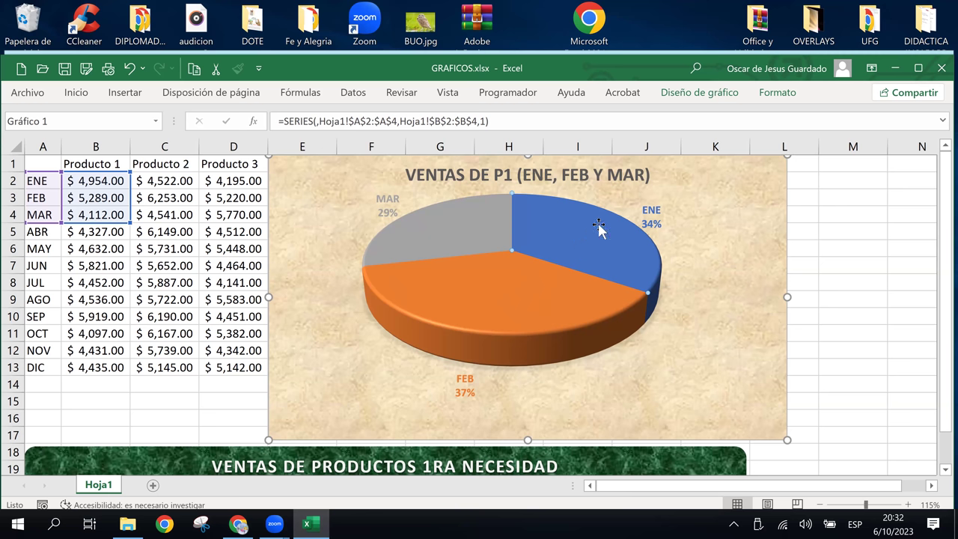
{"action": "left_click_drag", "start_coordinate": [599, 226], "coordinate": [602, 238]}
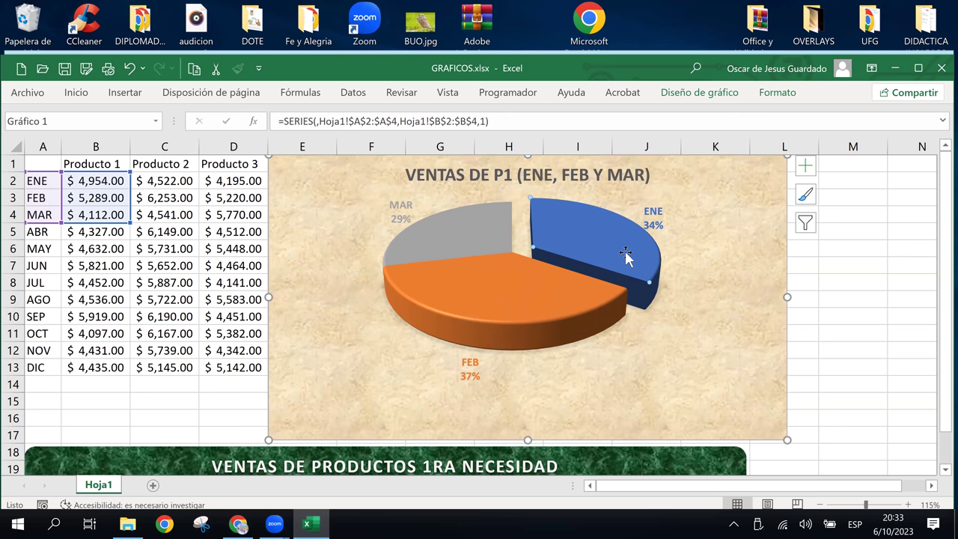
Open the fill and border settings of the ENE data point's format pane.
{"action": "left_click", "coordinate": [785, 94]}
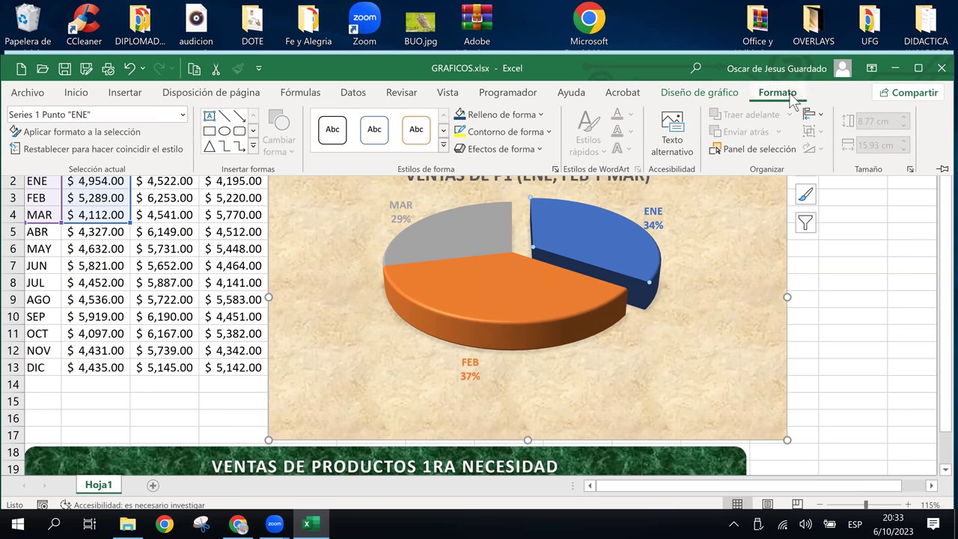
{"action": "left_click", "coordinate": [546, 117]}
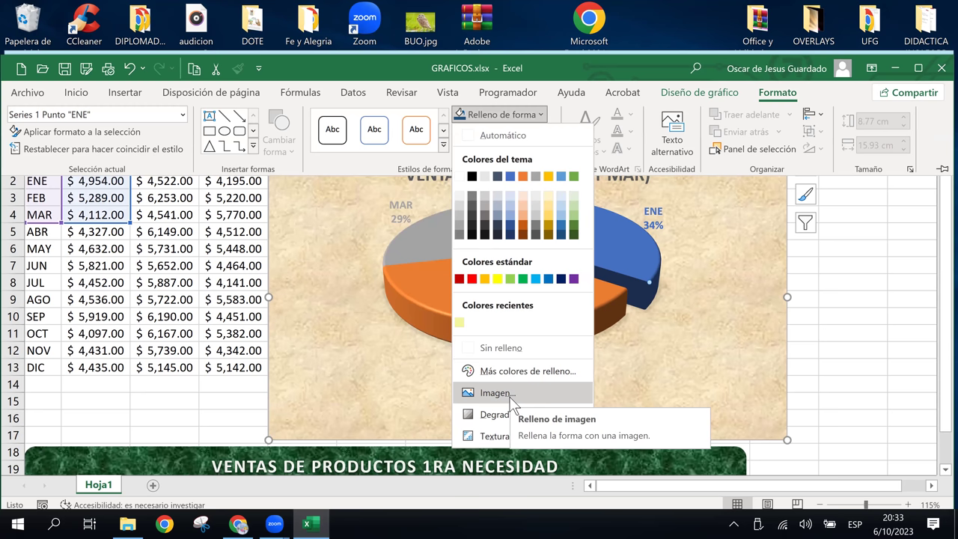
{"action": "mouse_move", "coordinate": [503, 414]}
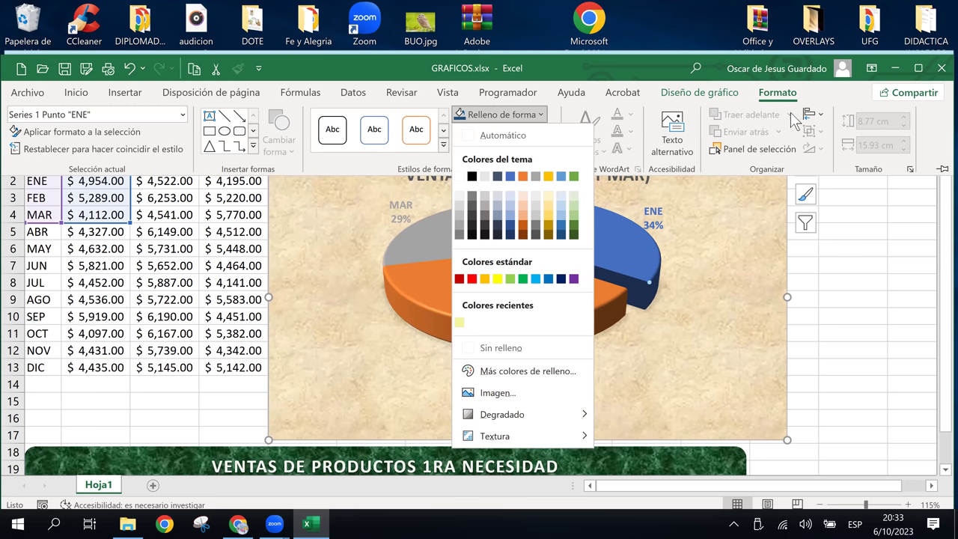
{"action": "left_click", "coordinate": [591, 253]}
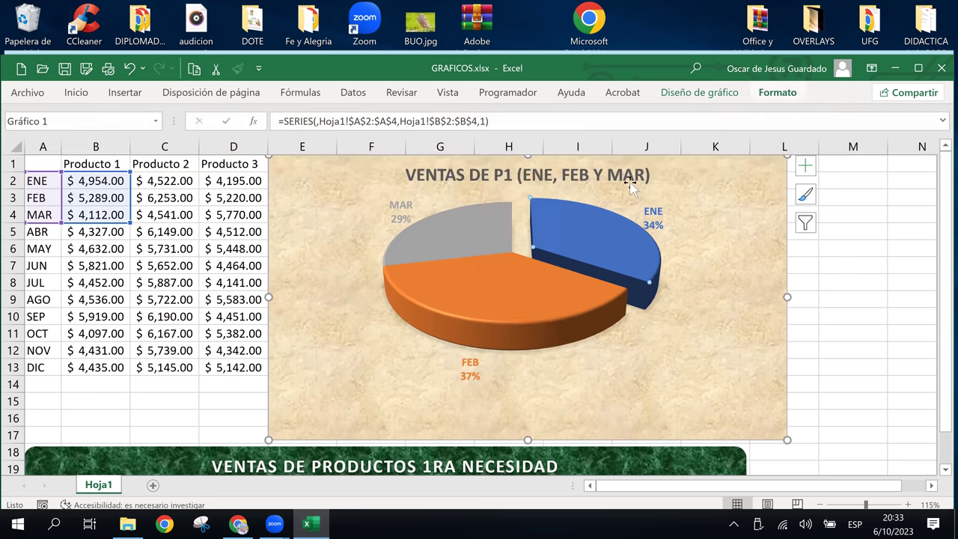
{"action": "right_click", "coordinate": [590, 253]}
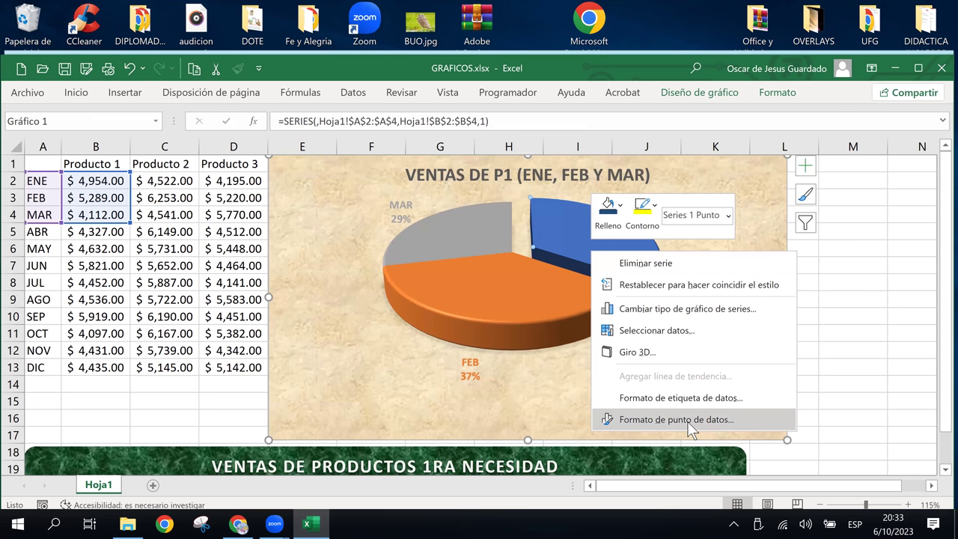
{"action": "left_click", "coordinate": [688, 422]}
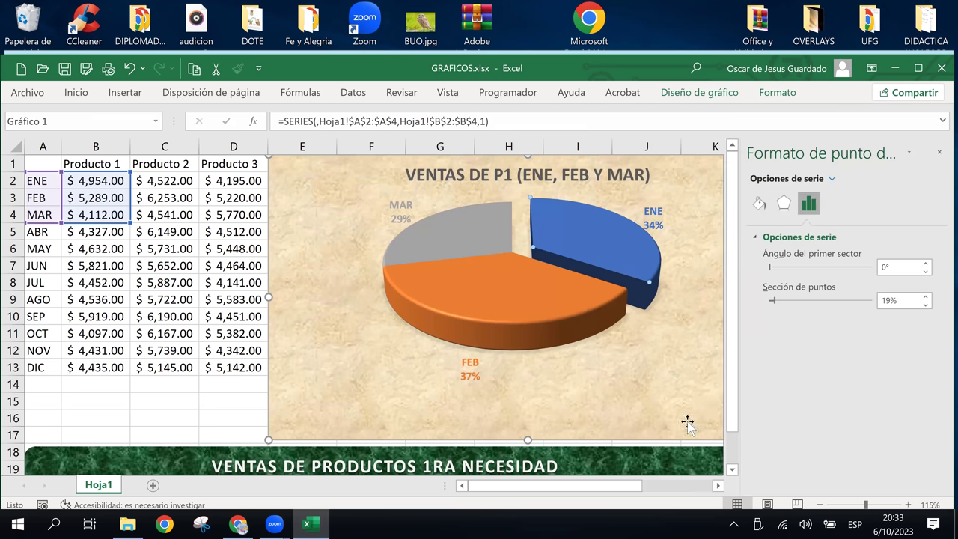
{"action": "left_click", "coordinate": [760, 203]}
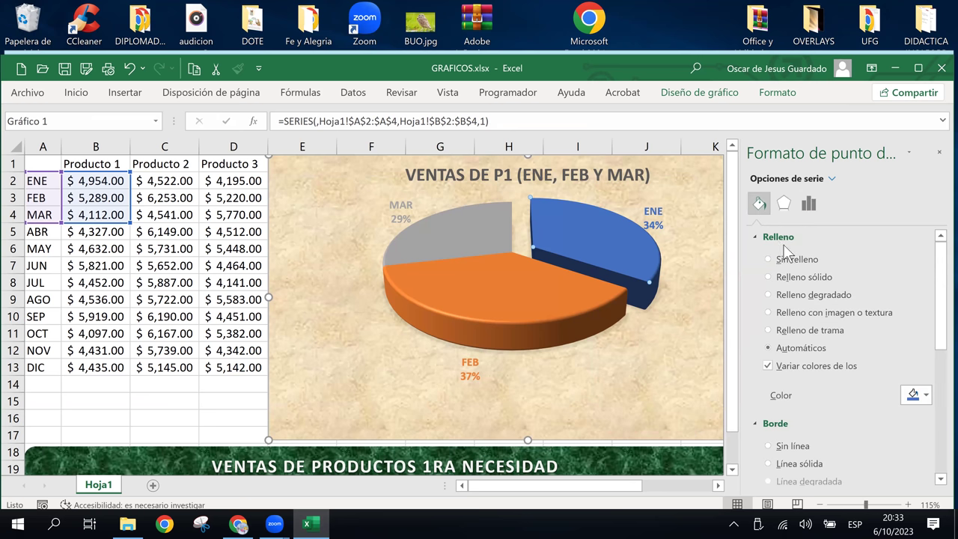
Give the ENE slice a Relleno de trama crosshatch grid pattern after trying dotted, diamond and scale patterns.
{"action": "left_click", "coordinate": [799, 338]}
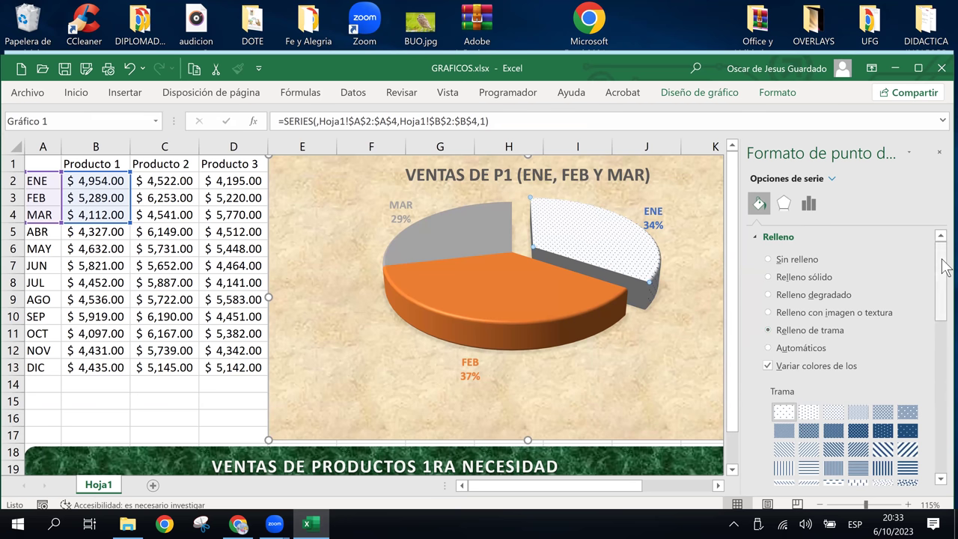
{"action": "left_click_drag", "start_coordinate": [945, 267], "coordinate": [942, 304]}
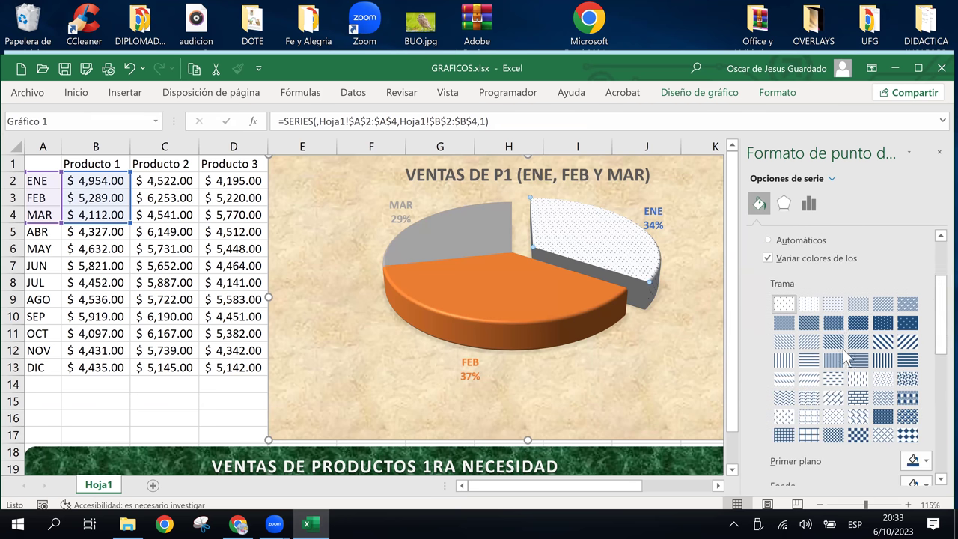
{"action": "left_click", "coordinate": [857, 379]}
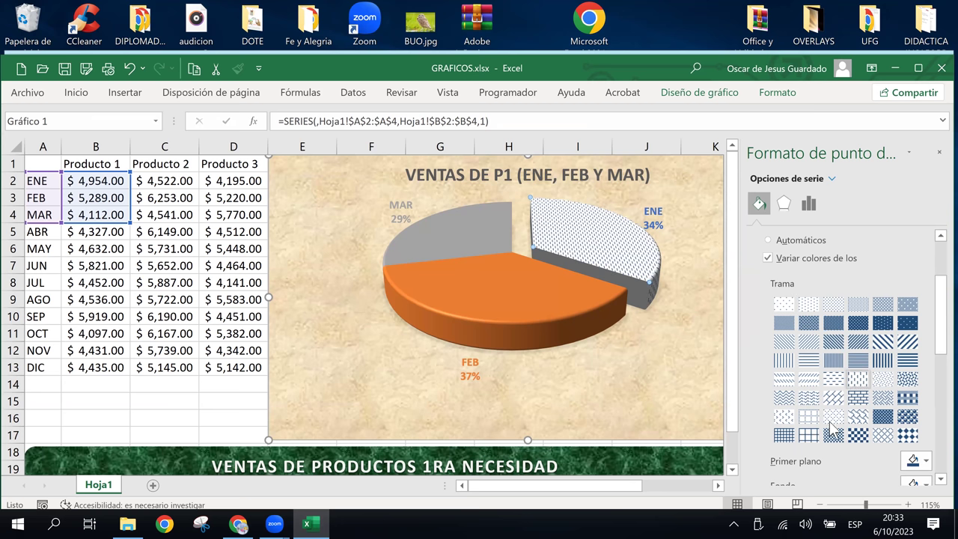
{"action": "left_click", "coordinate": [786, 419]}
{"action": "left_click", "coordinate": [809, 416]}
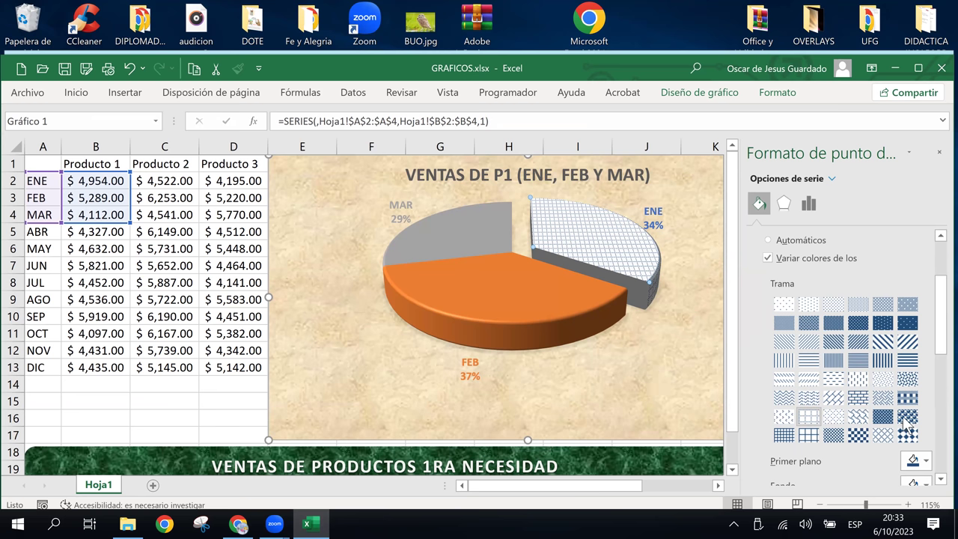
{"action": "left_click", "coordinate": [905, 421]}
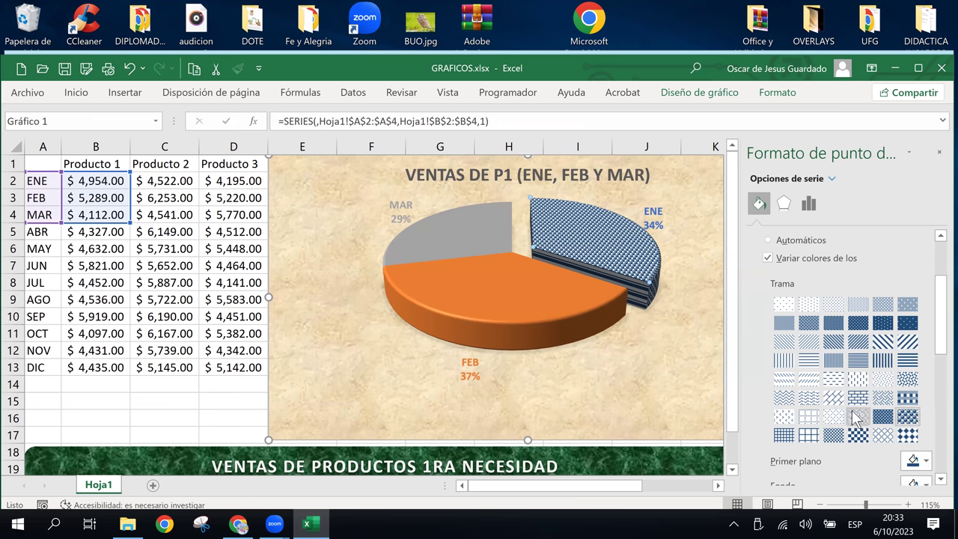
{"action": "left_click", "coordinate": [853, 415]}
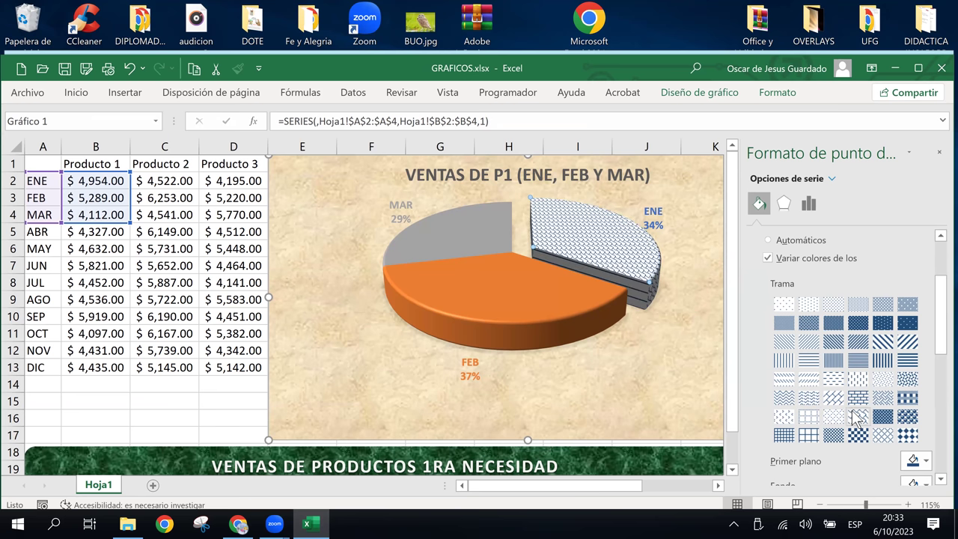
{"action": "left_click", "coordinate": [808, 422]}
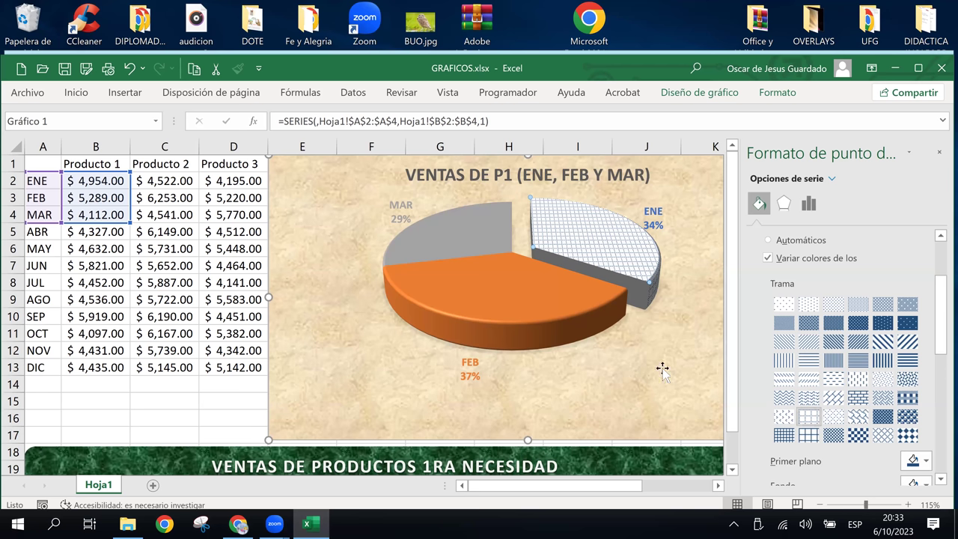
{"action": "left_click", "coordinate": [678, 316]}
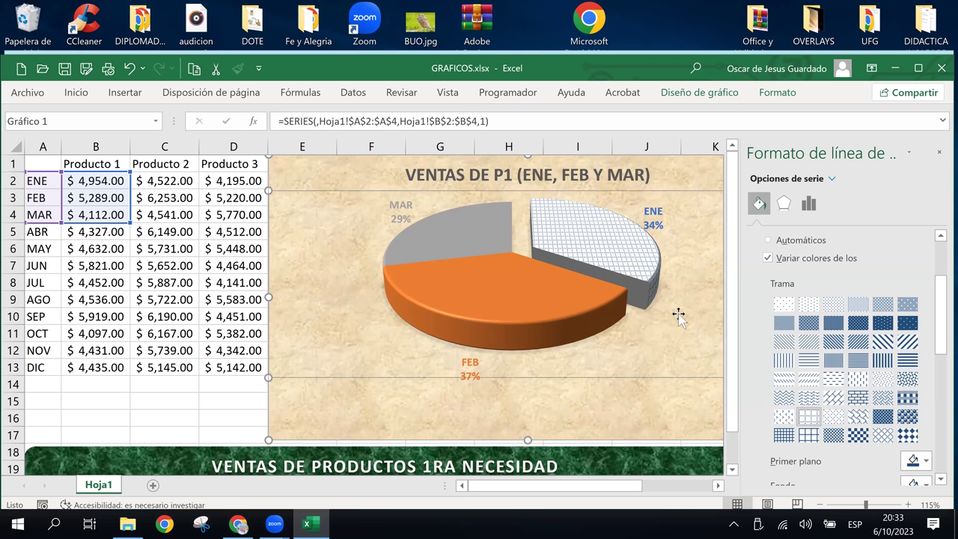
Select only the ENE slice and give its pattern a light yellow background.
{"action": "left_click", "coordinate": [629, 405]}
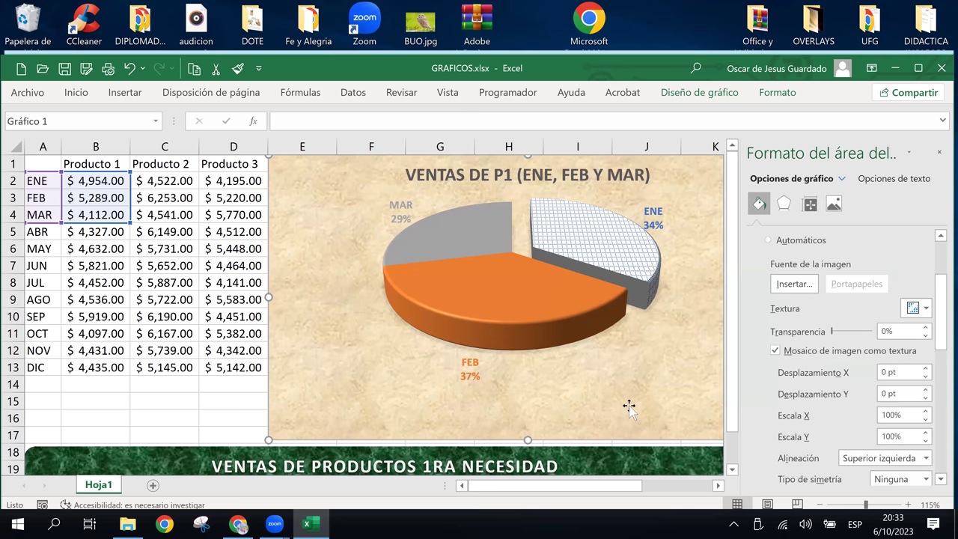
{"action": "left_click", "coordinate": [634, 285]}
{"action": "left_click", "coordinate": [637, 249]}
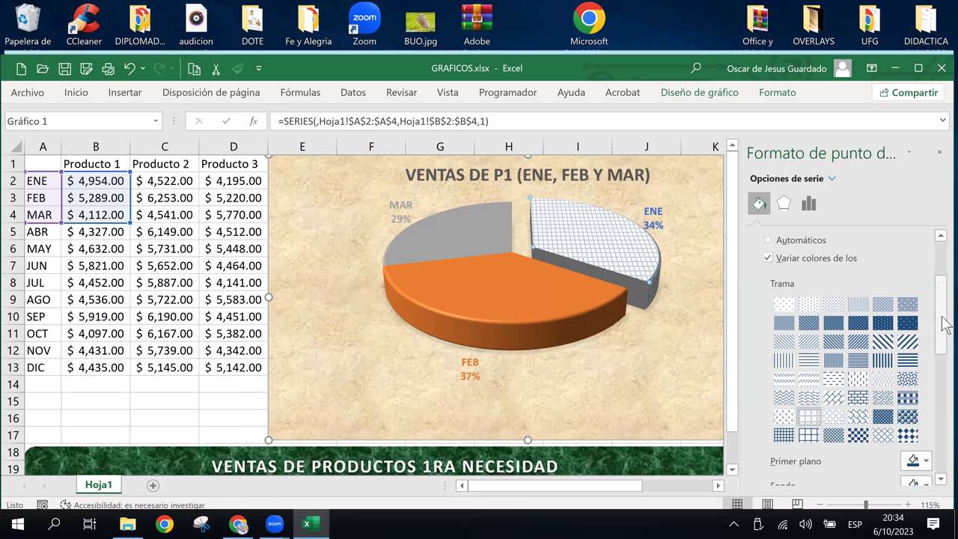
{"action": "left_click_drag", "start_coordinate": [944, 330], "coordinate": [939, 367]}
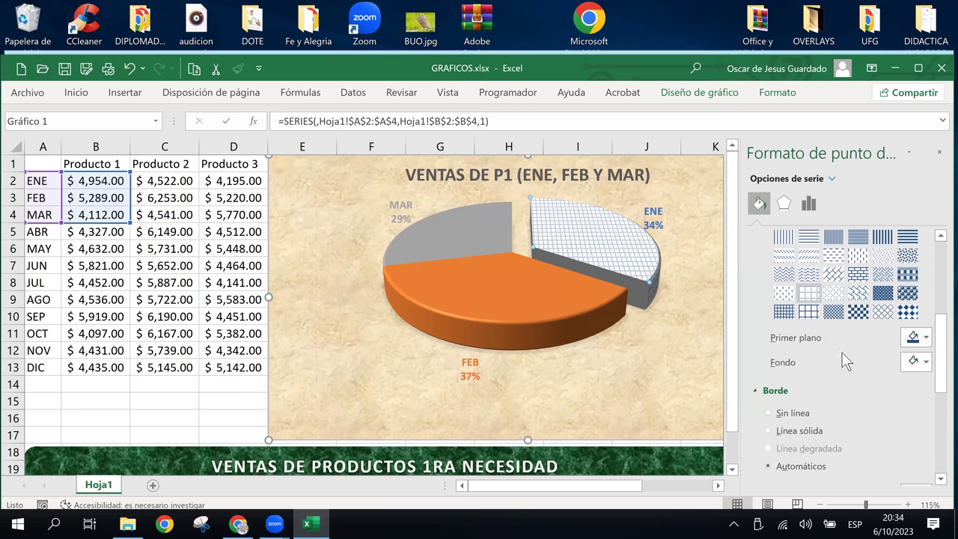
{"action": "left_click", "coordinate": [916, 363]}
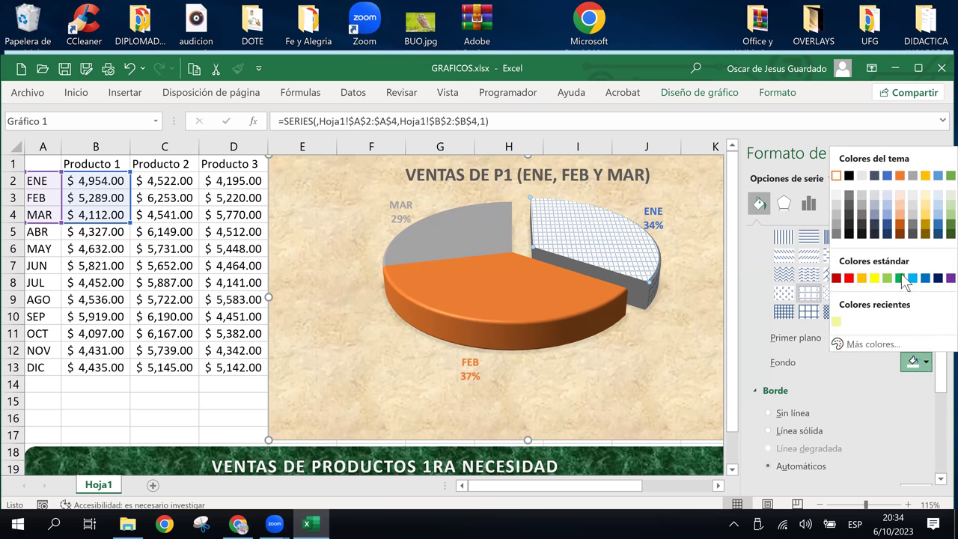
{"action": "left_click", "coordinate": [840, 321]}
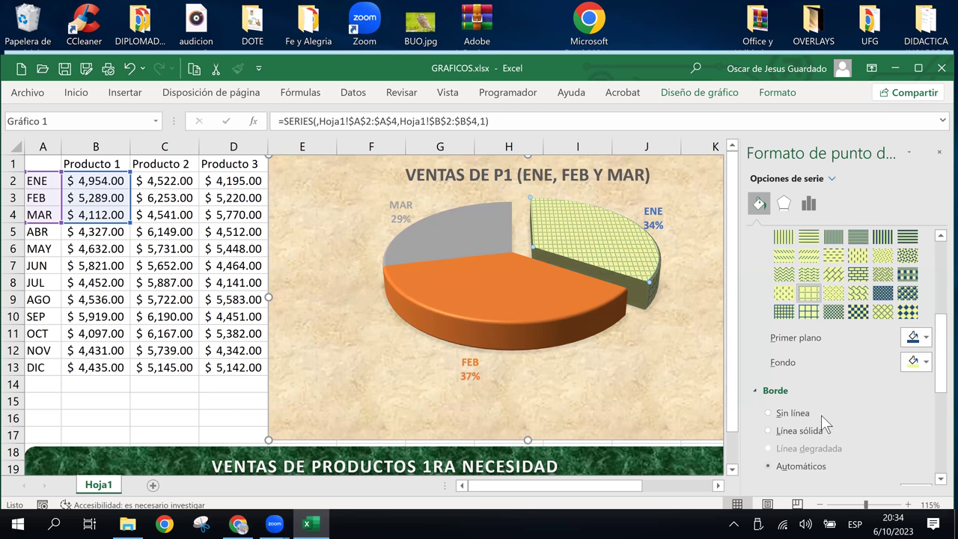
Apply a pink pattern background to the ENE slice via Más colores.
{"action": "left_click", "coordinate": [927, 362]}
{"action": "left_click", "coordinate": [868, 345]}
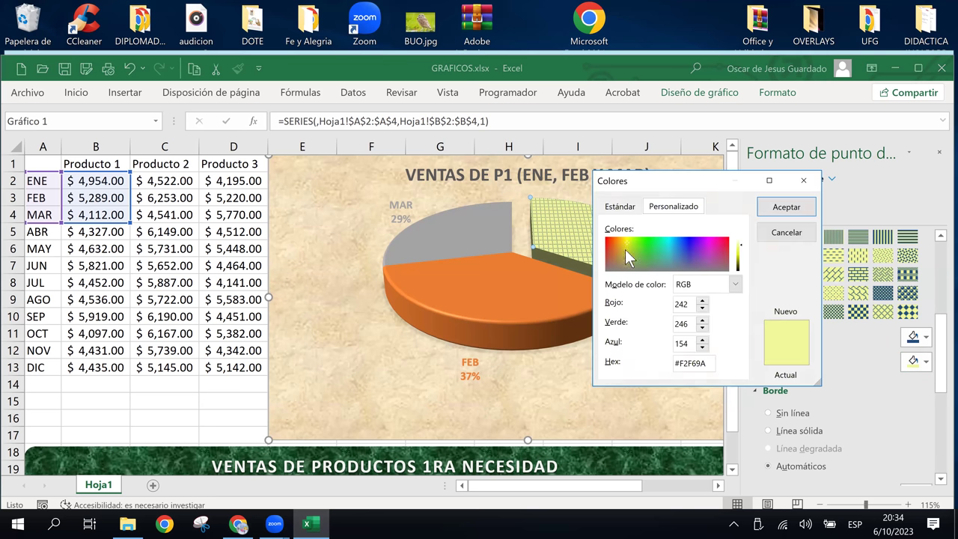
{"action": "left_click", "coordinate": [667, 244]}
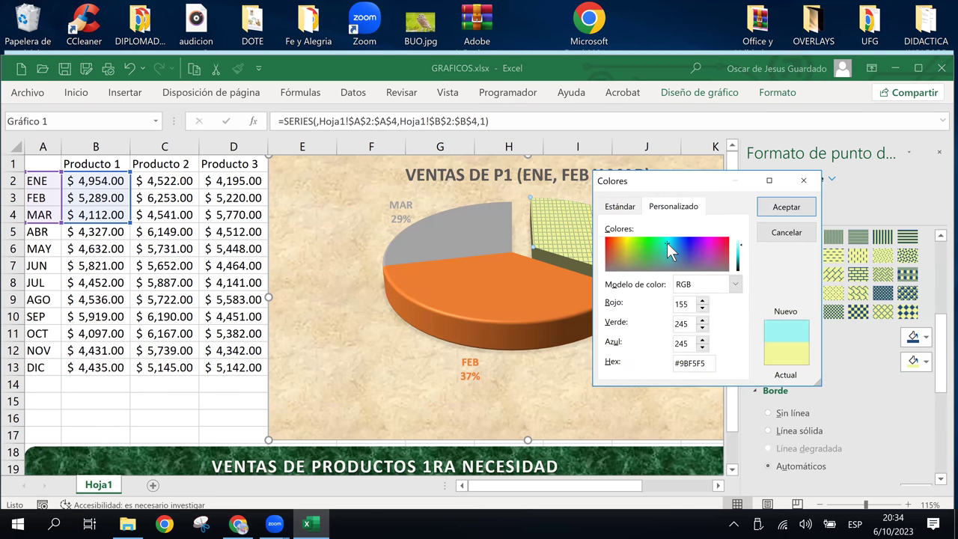
{"action": "left_click", "coordinate": [626, 211]}
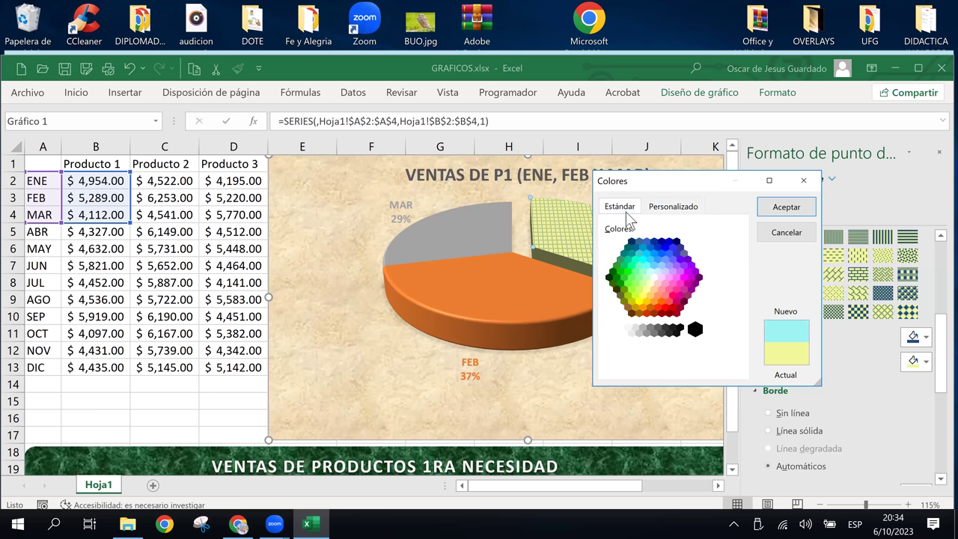
{"action": "left_click", "coordinate": [661, 276]}
{"action": "left_click", "coordinate": [777, 210]}
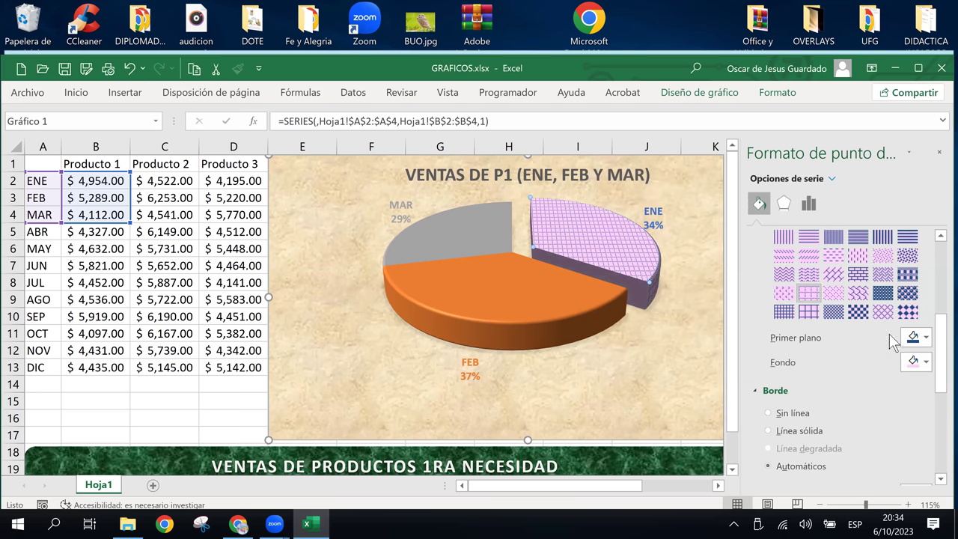
Switch the ENE pattern background to light yellow from the Estándar hexagon and check the result.
{"action": "left_click", "coordinate": [926, 362]}
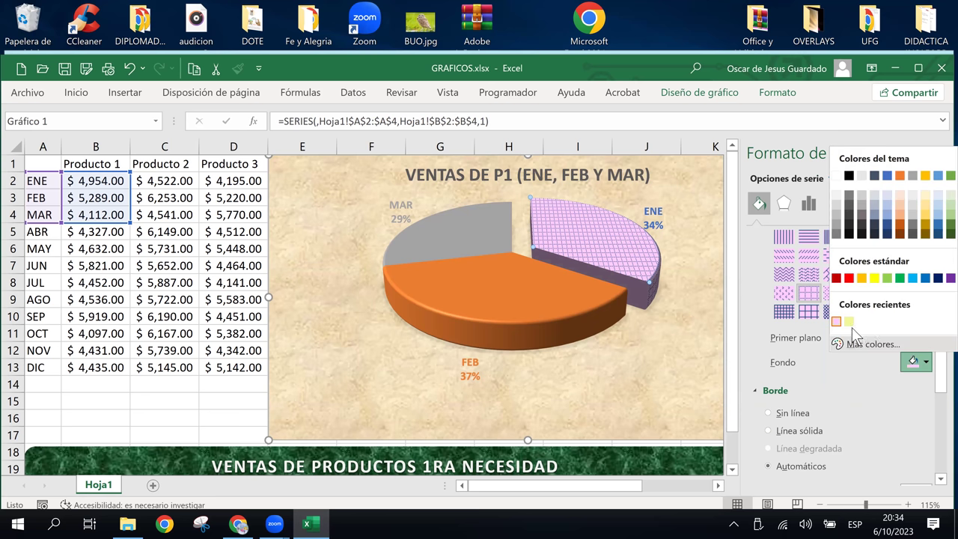
{"action": "left_click", "coordinate": [864, 344]}
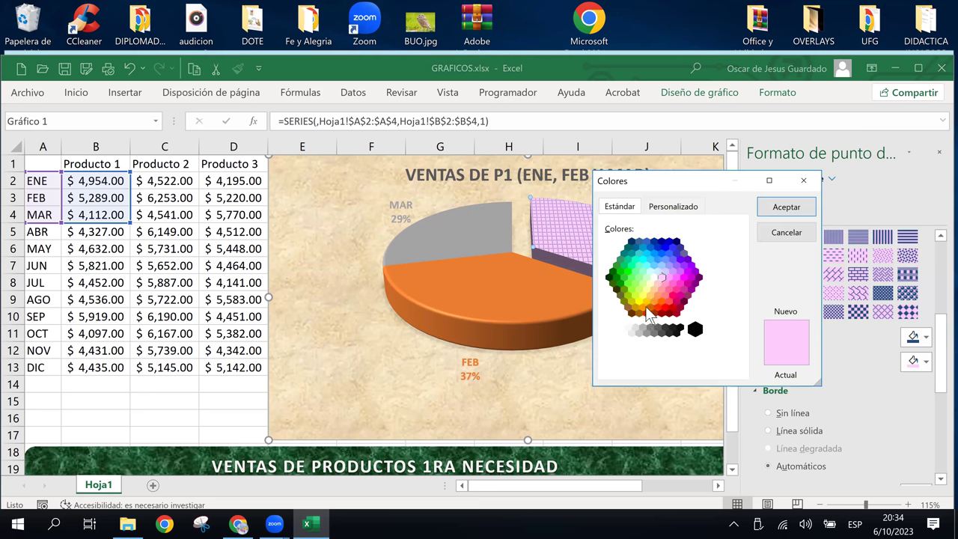
{"action": "left_click", "coordinate": [647, 289]}
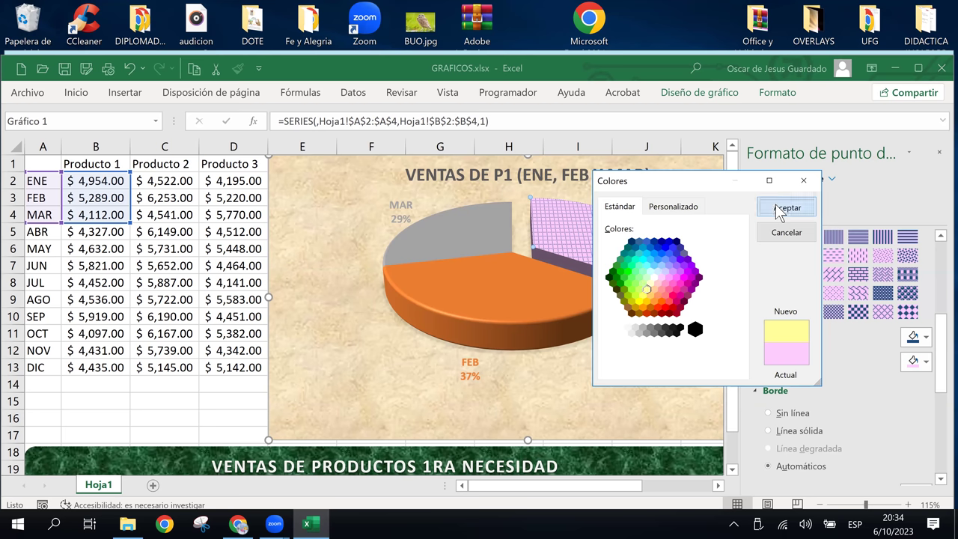
{"action": "left_click", "coordinate": [782, 207]}
{"action": "left_click", "coordinate": [669, 402]}
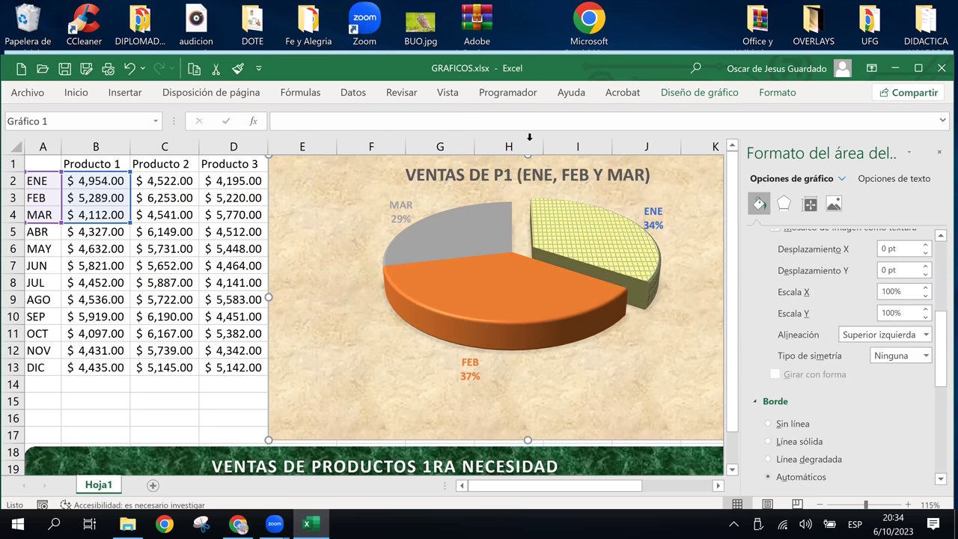
Pull the FEB slice out of the pie, then undo it with Ctrl+Z.
{"action": "left_click", "coordinate": [490, 241]}
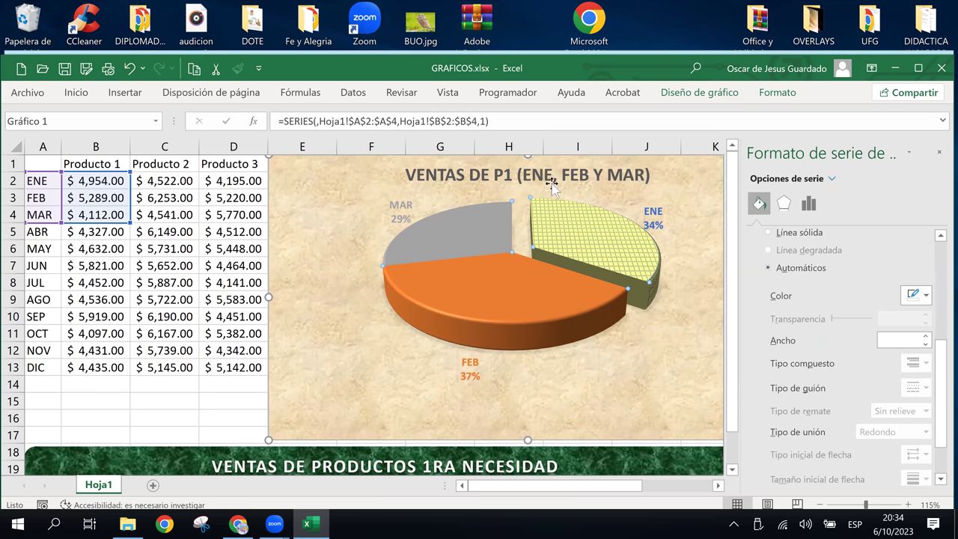
{"action": "mouse_move", "coordinate": [489, 224]}
{"action": "left_click", "coordinate": [667, 335]}
{"action": "left_click", "coordinate": [505, 269]}
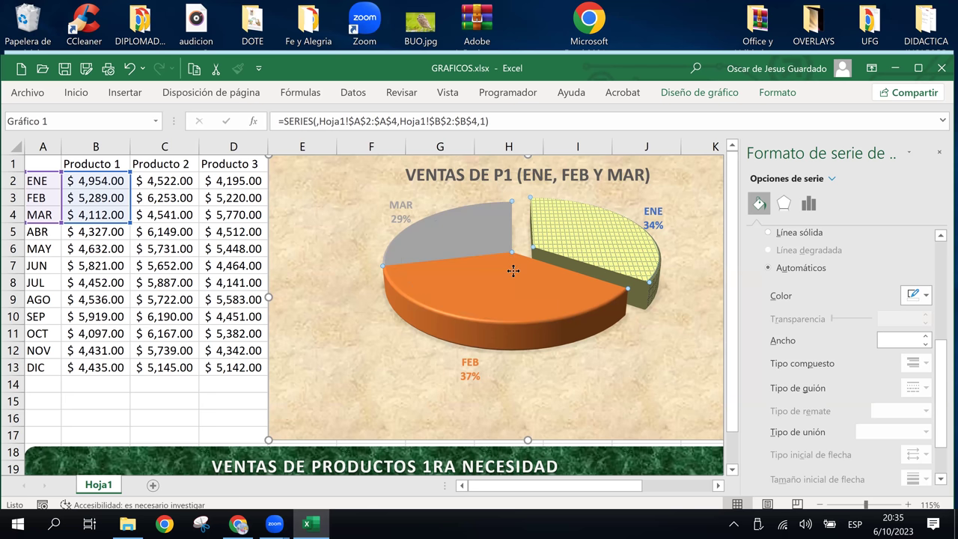
{"action": "left_click", "coordinate": [513, 272]}
{"action": "left_click_drag", "start_coordinate": [514, 272], "coordinate": [536, 298]}
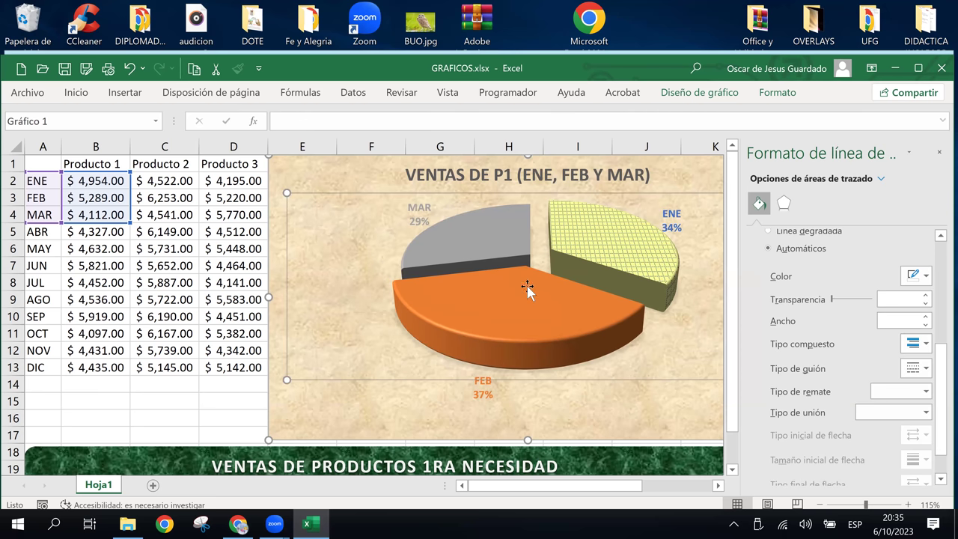
{"action": "mouse_move", "coordinate": [528, 288]}
{"action": "key", "text": "ctrl+z"}
Keep FEB inside the pie and close the Format task pane.
{"action": "left_click", "coordinate": [503, 268]}
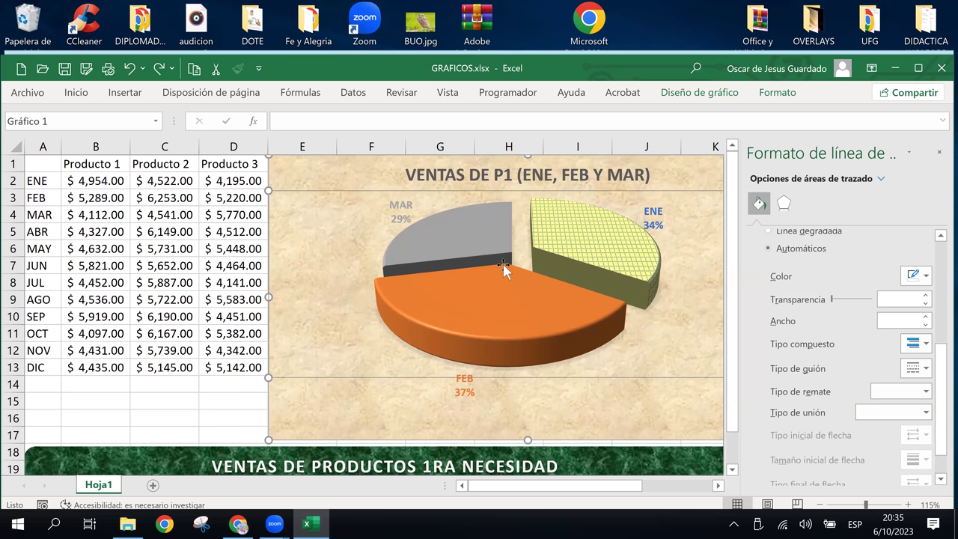
{"action": "left_click_drag", "start_coordinate": [503, 268], "coordinate": [504, 267]}
{"action": "left_click", "coordinate": [677, 332]}
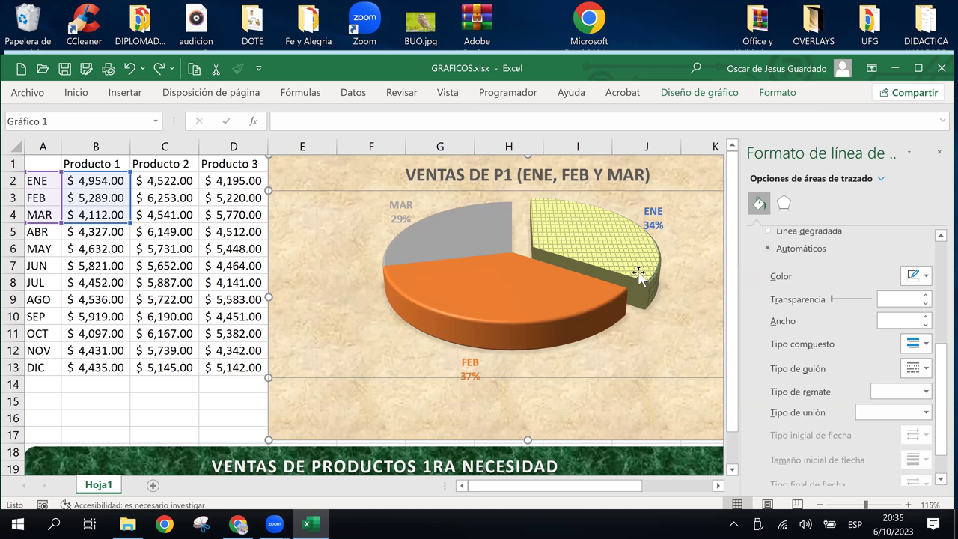
{"action": "mouse_move", "coordinate": [636, 274]}
{"action": "left_click", "coordinate": [940, 151]}
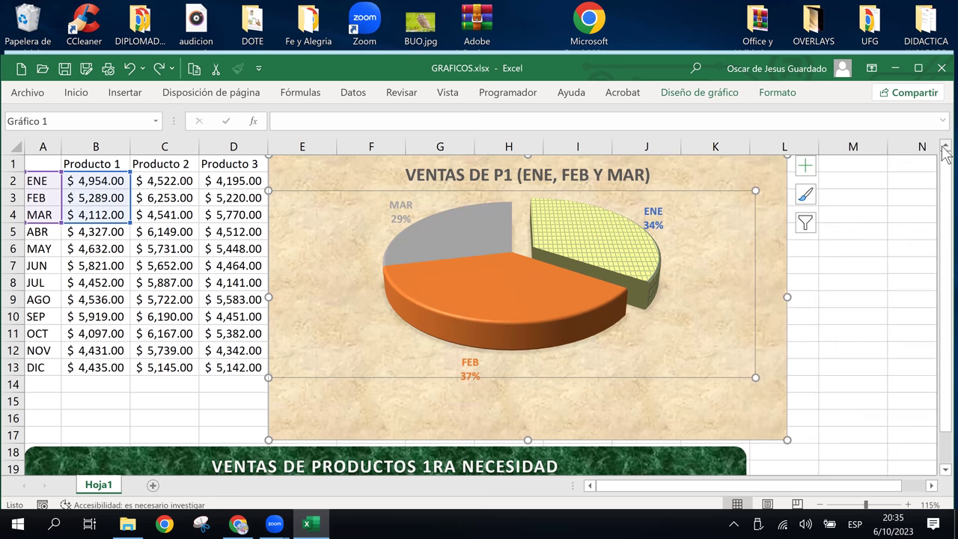
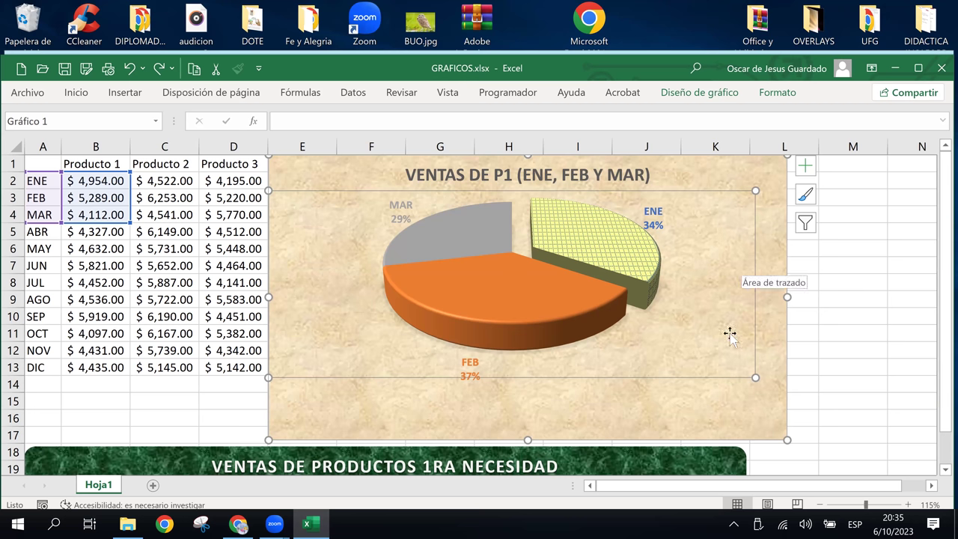
Shrink the VENTAS DE P1 pie chart by raising its bottom edge and pulling its right edge inward.
{"action": "left_click", "coordinate": [857, 318]}
{"action": "left_click", "coordinate": [659, 357]}
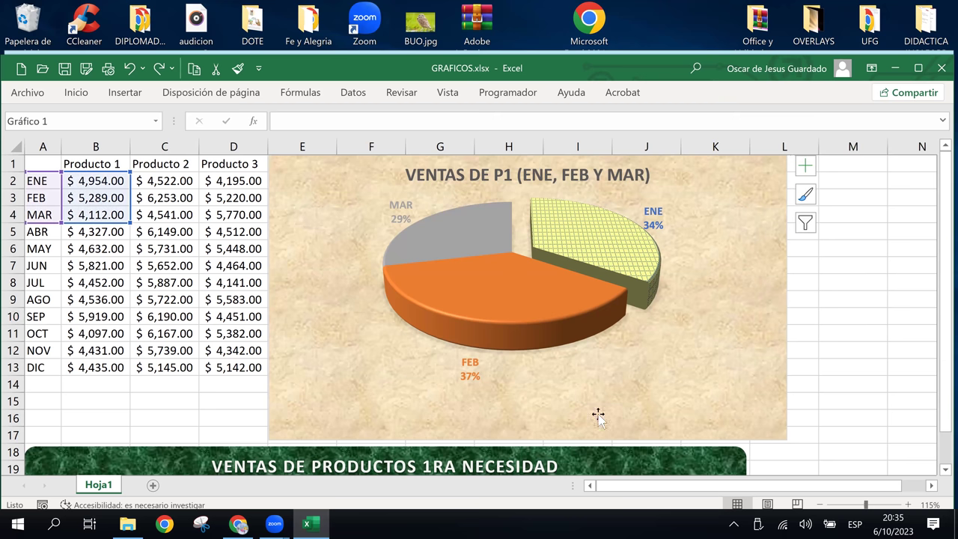
{"action": "left_click_drag", "start_coordinate": [530, 440], "coordinate": [531, 419]}
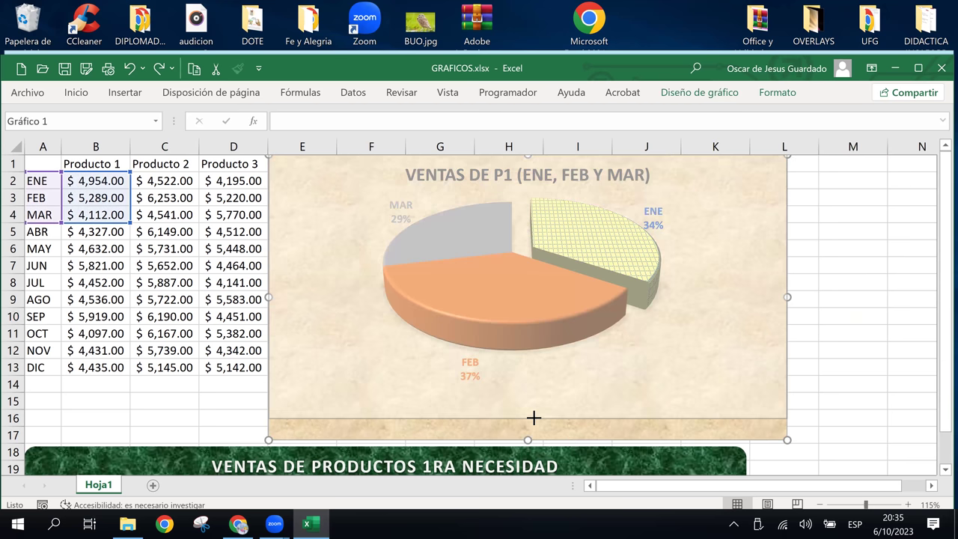
{"action": "left_click", "coordinate": [901, 251]}
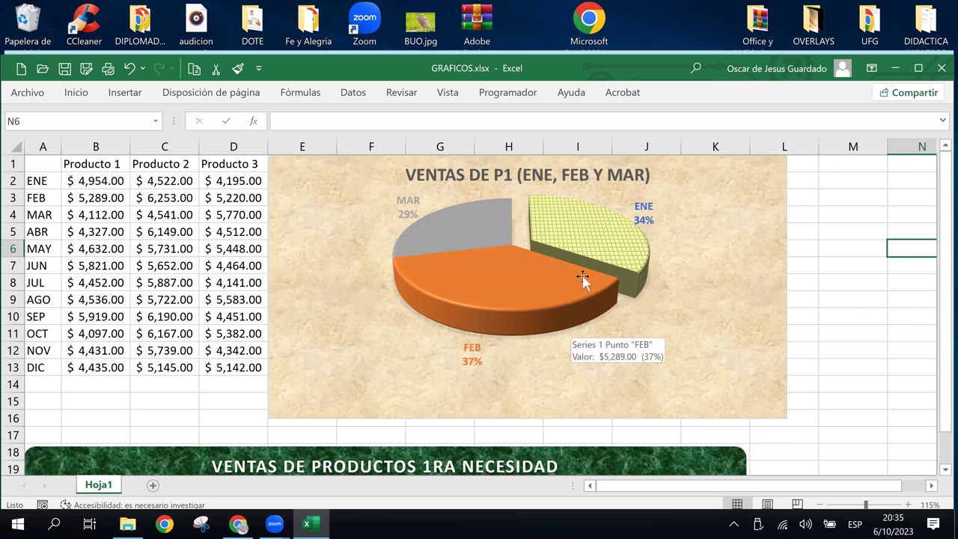
{"action": "mouse_move", "coordinate": [573, 242]}
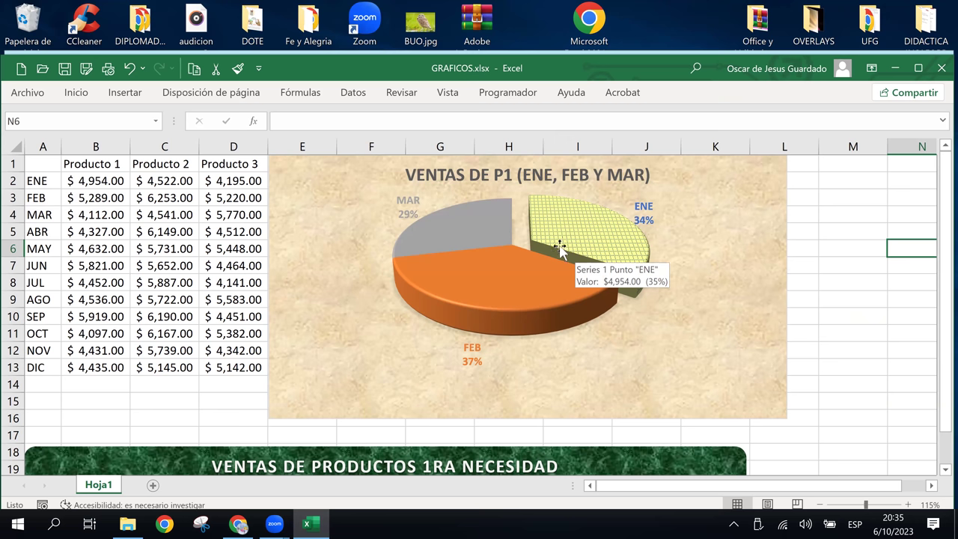
{"action": "left_click", "coordinate": [693, 352]}
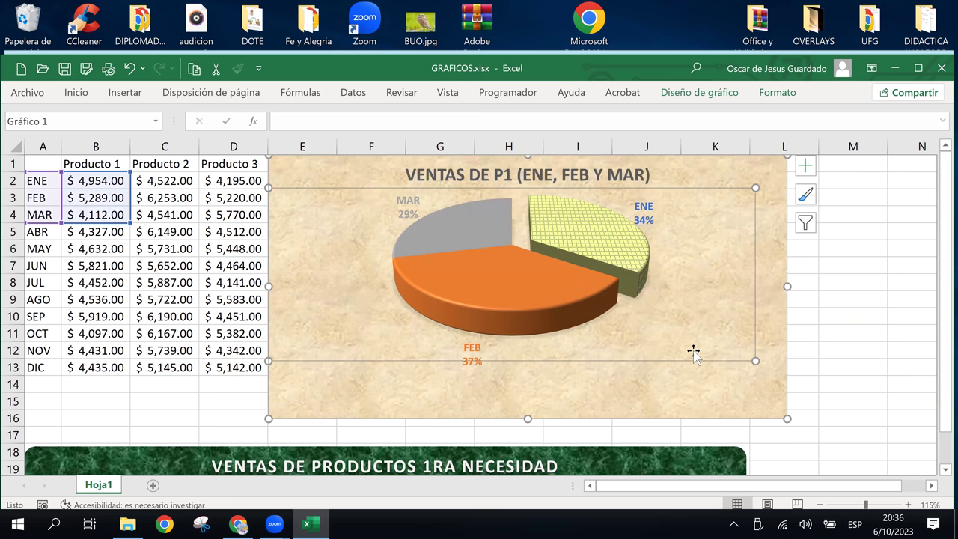
{"action": "key", "text": "Escape"}
{"action": "left_click_drag", "start_coordinate": [771, 294], "coordinate": [742, 301]}
{"action": "left_click", "coordinate": [839, 365]}
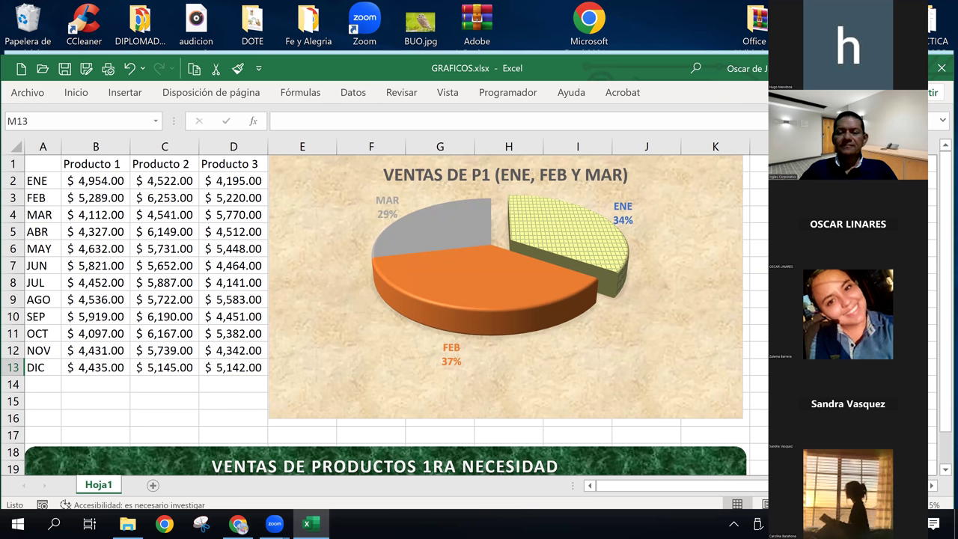
Select B1:D2, the three product headers with their ENE sales.
{"action": "left_click", "coordinate": [156, 382]}
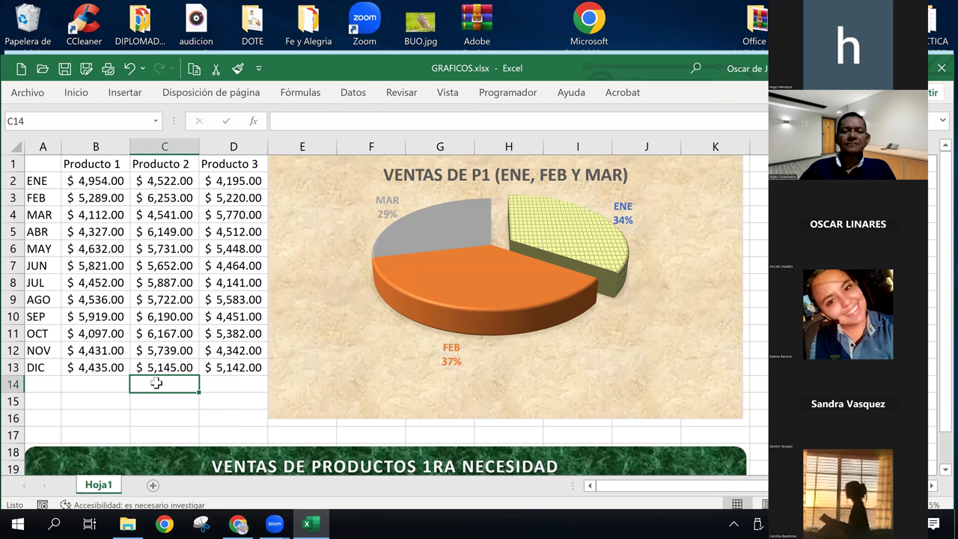
{"action": "left_click", "coordinate": [233, 267]}
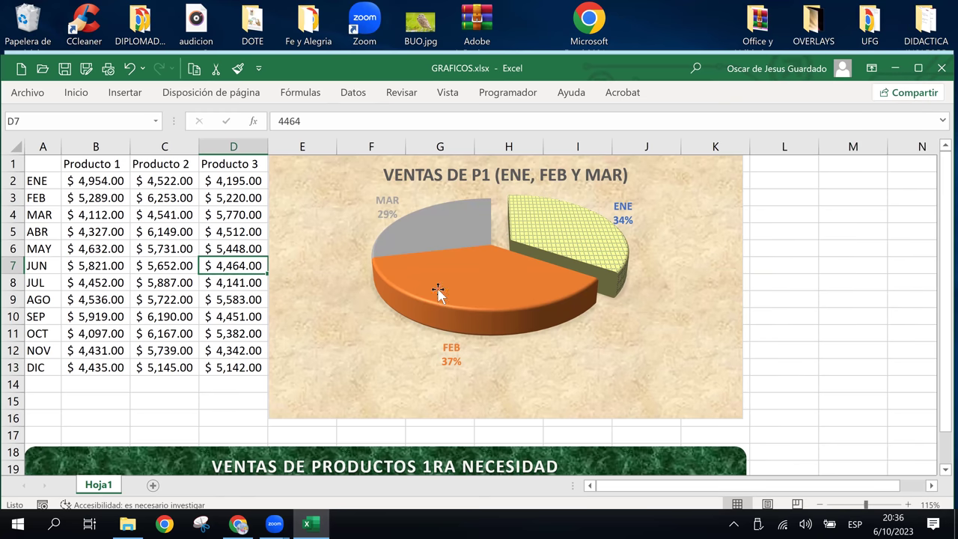
{"action": "left_click", "coordinate": [137, 204]}
{"action": "left_click", "coordinate": [132, 182]}
{"action": "left_click", "coordinate": [117, 228]}
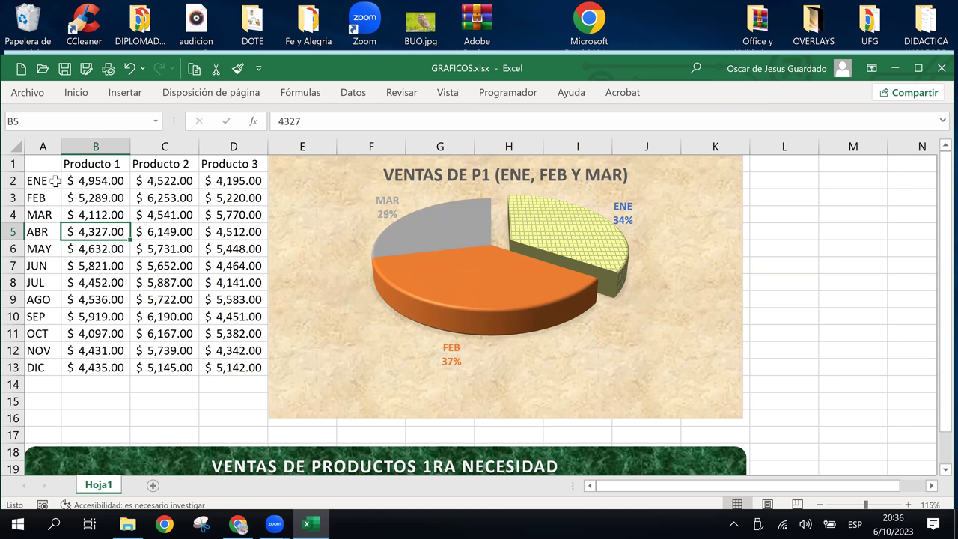
{"action": "left_click", "coordinate": [55, 180]}
{"action": "left_click", "coordinate": [139, 196]}
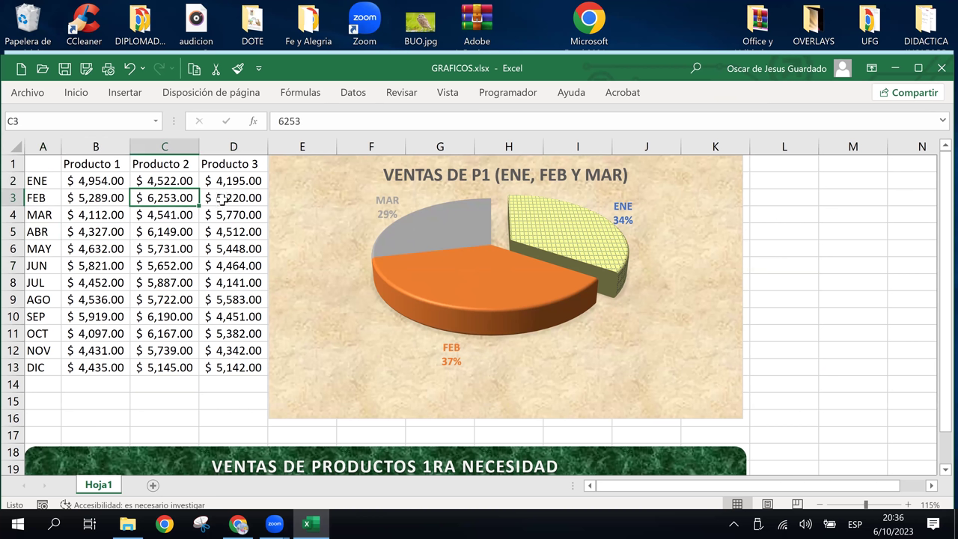
{"action": "left_click", "coordinate": [216, 198]}
{"action": "left_click", "coordinate": [228, 247]}
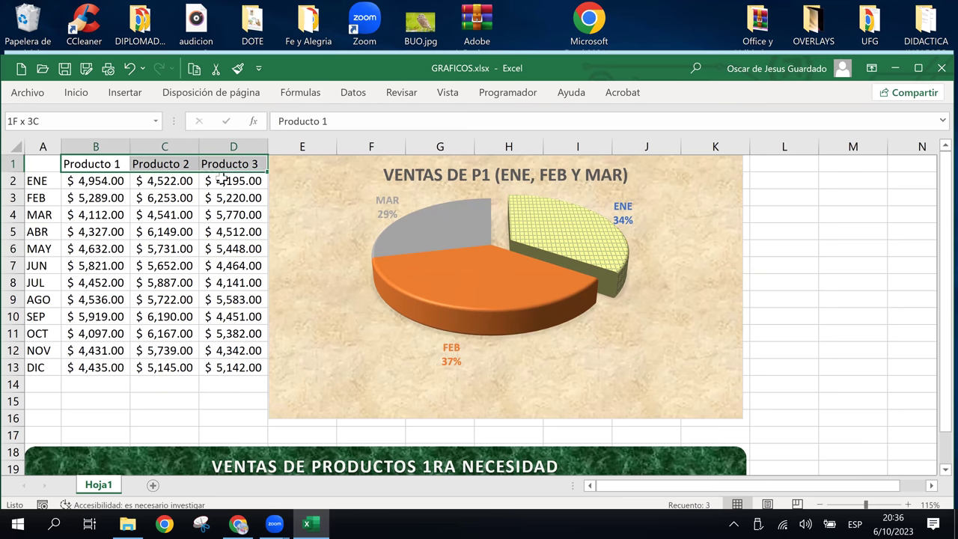
{"action": "left_click_drag", "start_coordinate": [103, 159], "coordinate": [206, 185]}
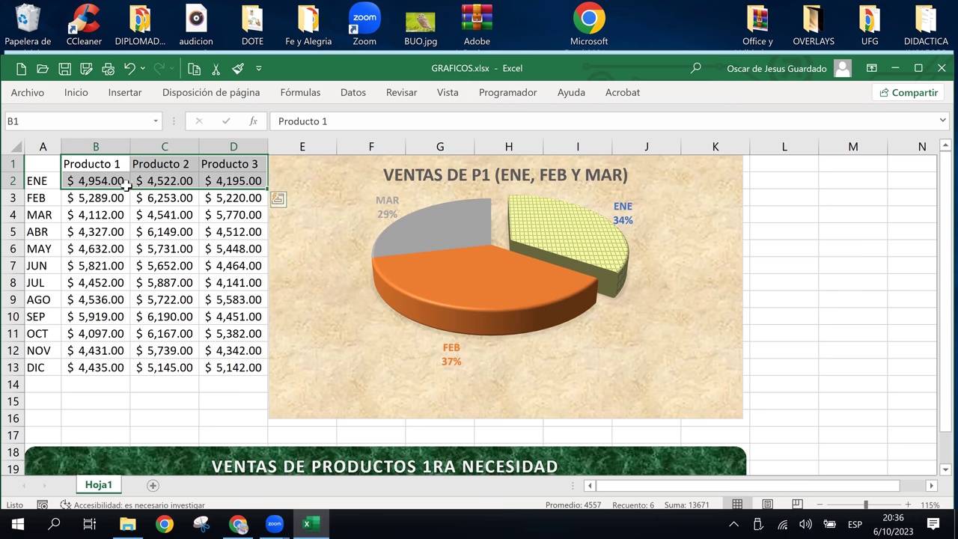
{"action": "left_click", "coordinate": [99, 180]}
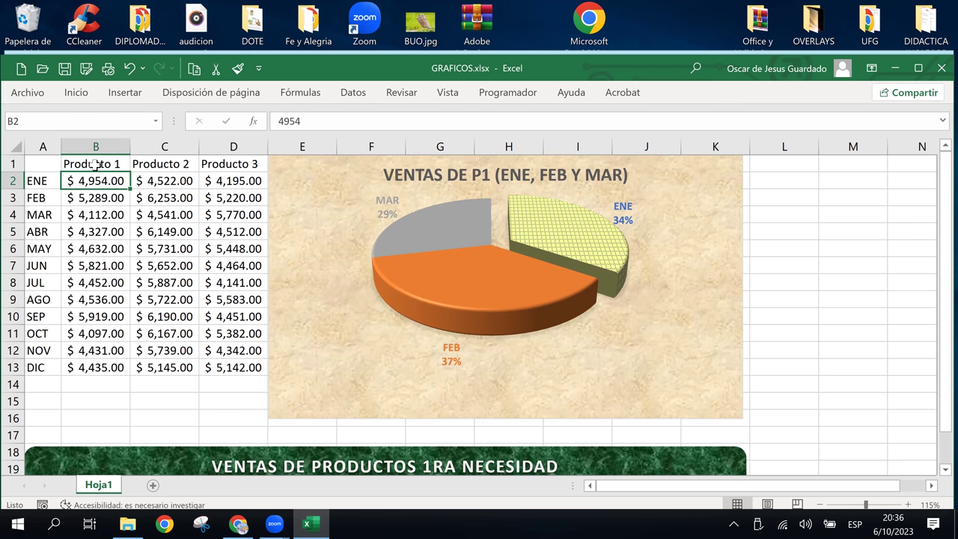
{"action": "left_click_drag", "start_coordinate": [95, 164], "coordinate": [232, 181]}
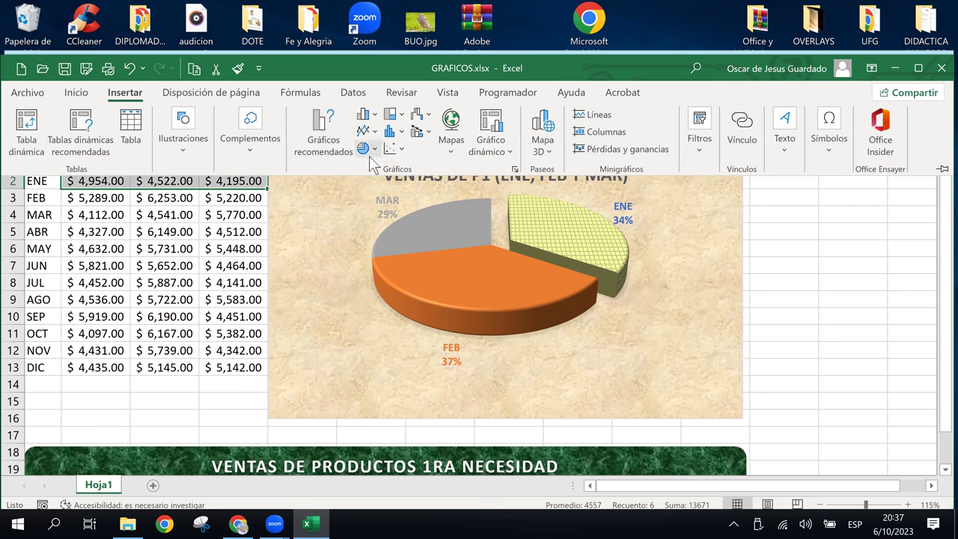
Insert a 3D pie chart of the January sales and move it to the right.
{"action": "left_click", "coordinate": [370, 149]}
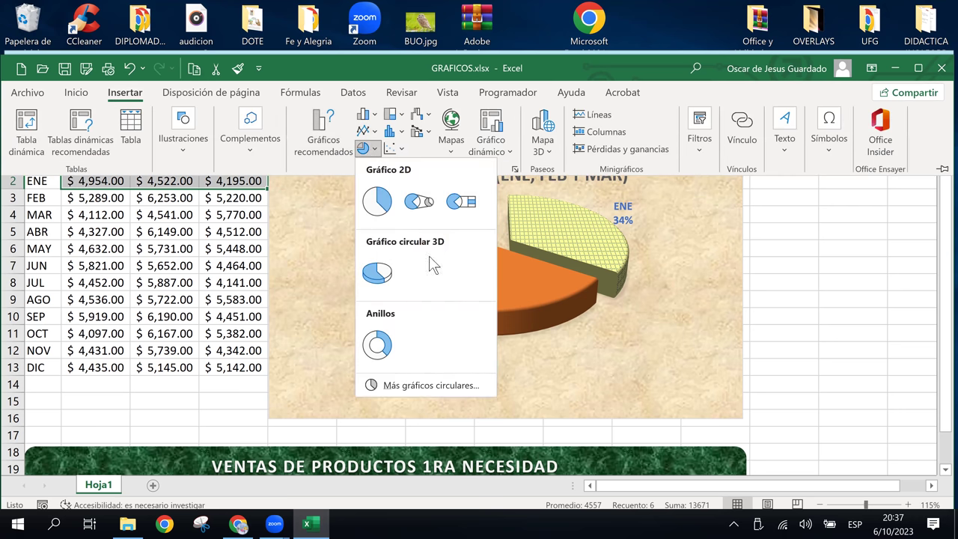
{"action": "left_click", "coordinate": [386, 275]}
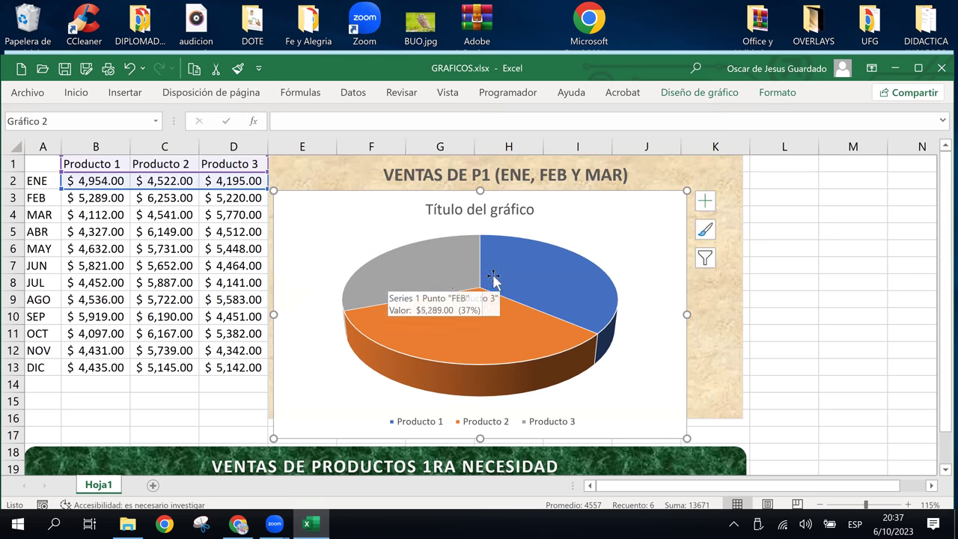
{"action": "left_click_drag", "start_coordinate": [586, 229], "coordinate": [848, 238]}
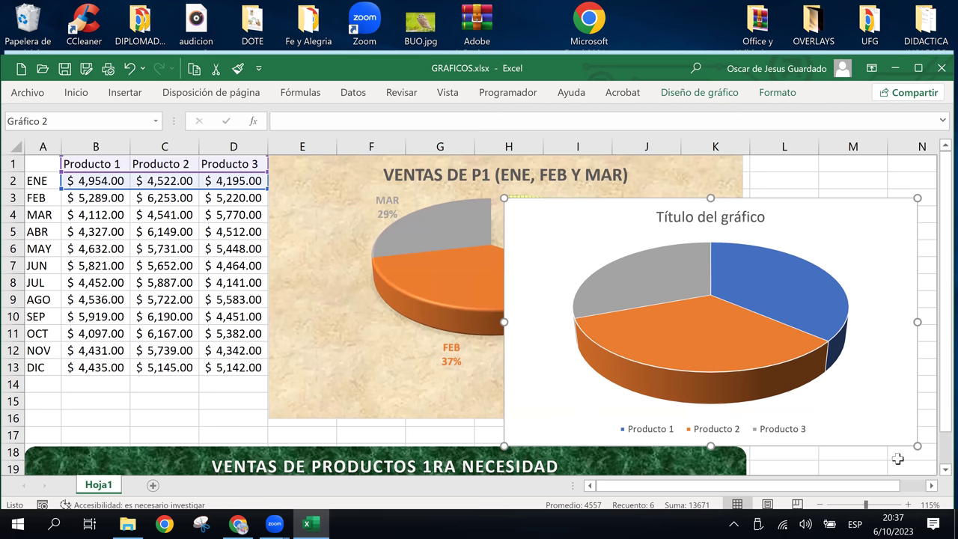
{"action": "left_click", "coordinate": [932, 485]}
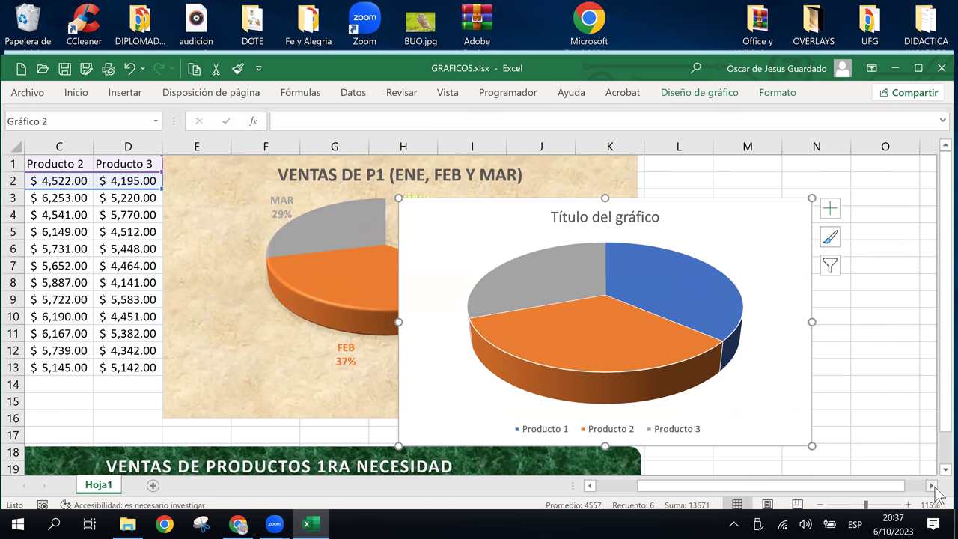
Adjust the new chart's plot area and place the chart beside the P1 chart.
{"action": "left_click", "coordinate": [605, 253]}
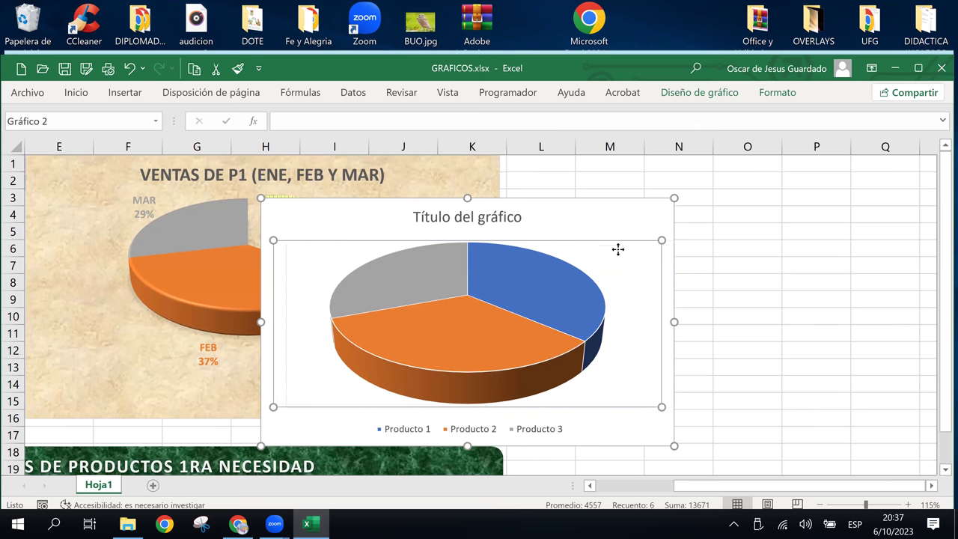
{"action": "left_click_drag", "start_coordinate": [605, 250], "coordinate": [593, 247]}
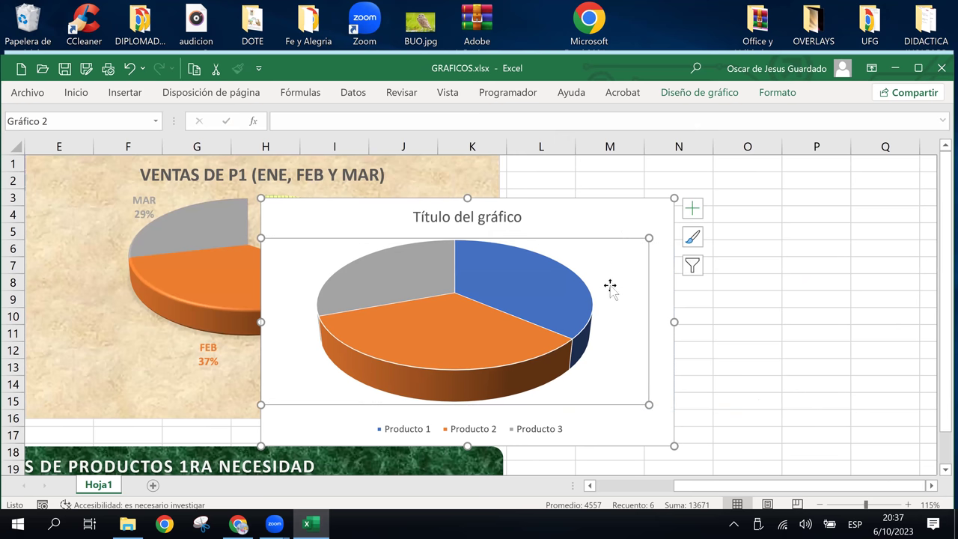
{"action": "left_click_drag", "start_coordinate": [632, 271], "coordinate": [629, 277]}
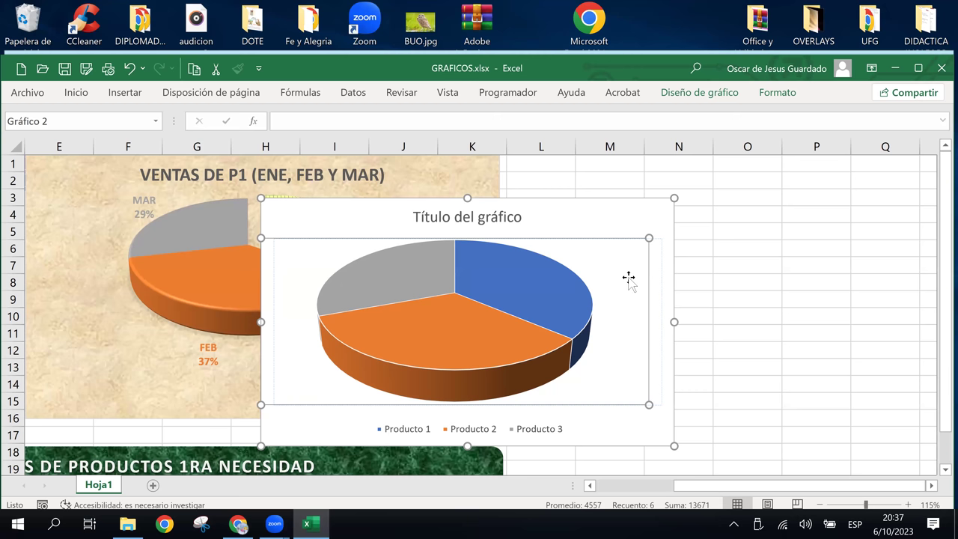
{"action": "left_click_drag", "start_coordinate": [662, 212], "coordinate": [817, 211]}
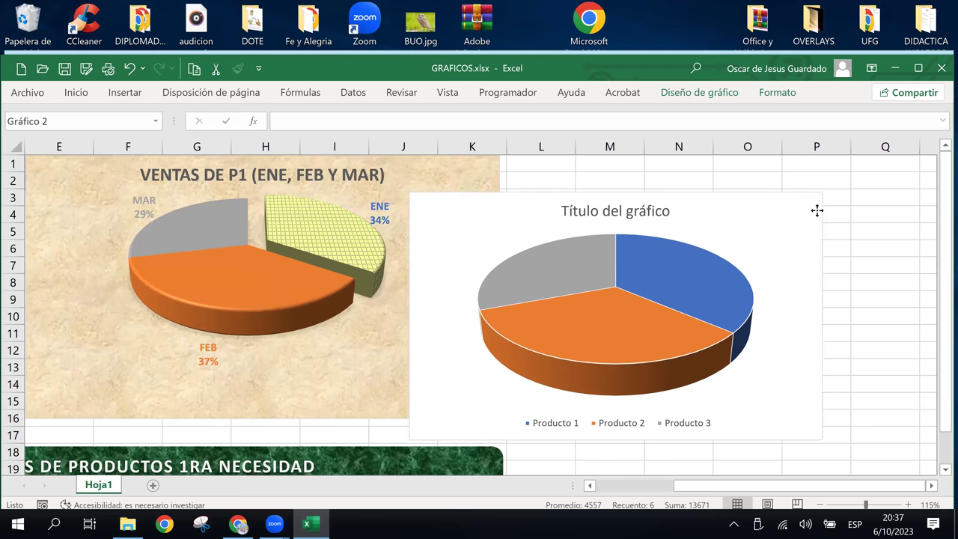
{"action": "left_click_drag", "start_coordinate": [720, 210], "coordinate": [790, 185]}
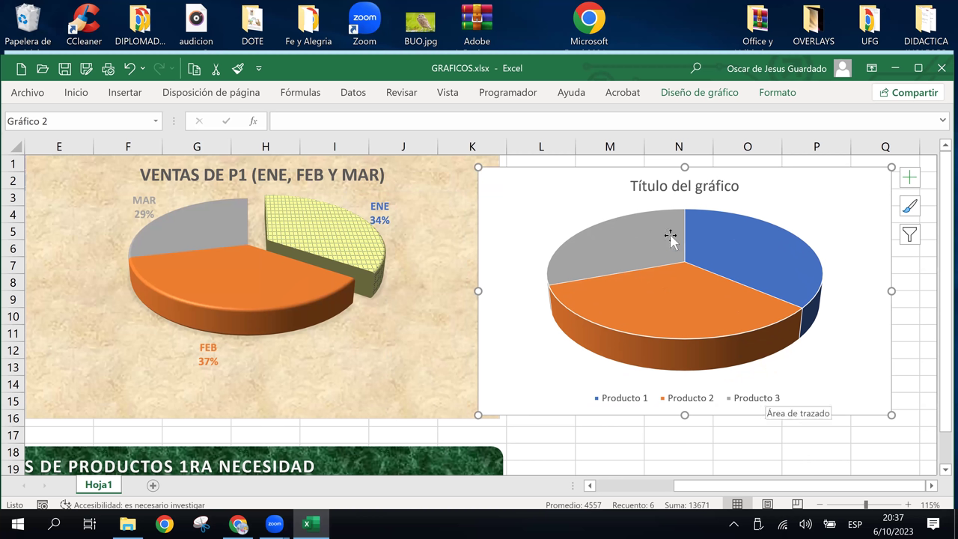
Replace the placeholder title with 'Ventas de Enero en P1, P2 y P3', then nudge the chart right.
{"action": "left_click", "coordinate": [688, 193]}
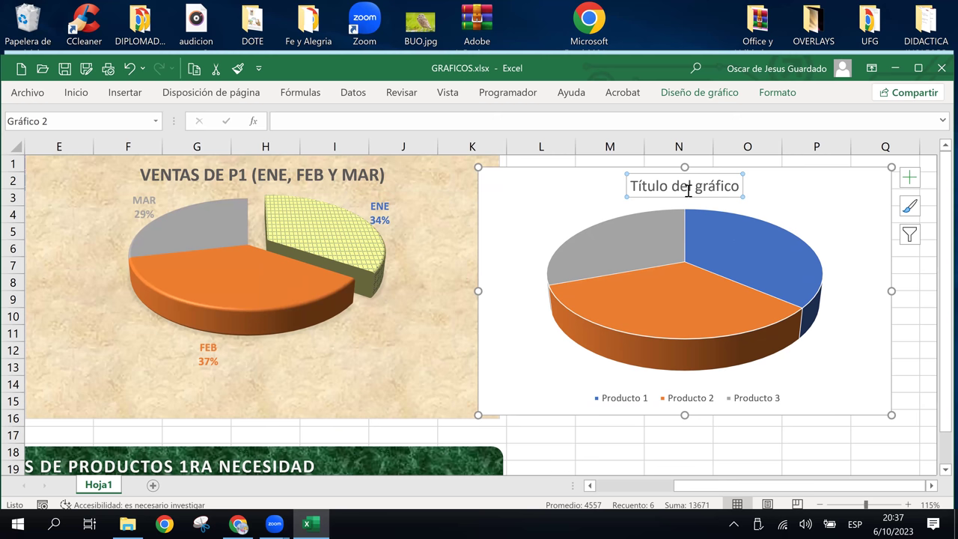
{"action": "left_click", "coordinate": [636, 185]}
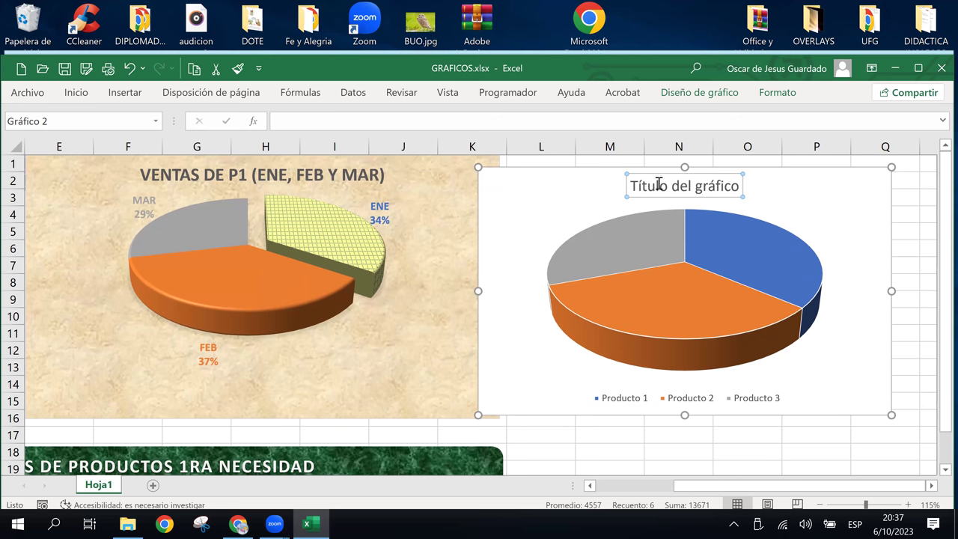
{"action": "left_click_drag", "start_coordinate": [658, 185], "coordinate": [731, 182]}
{"action": "left_click_drag", "start_coordinate": [635, 188], "coordinate": [737, 187]}
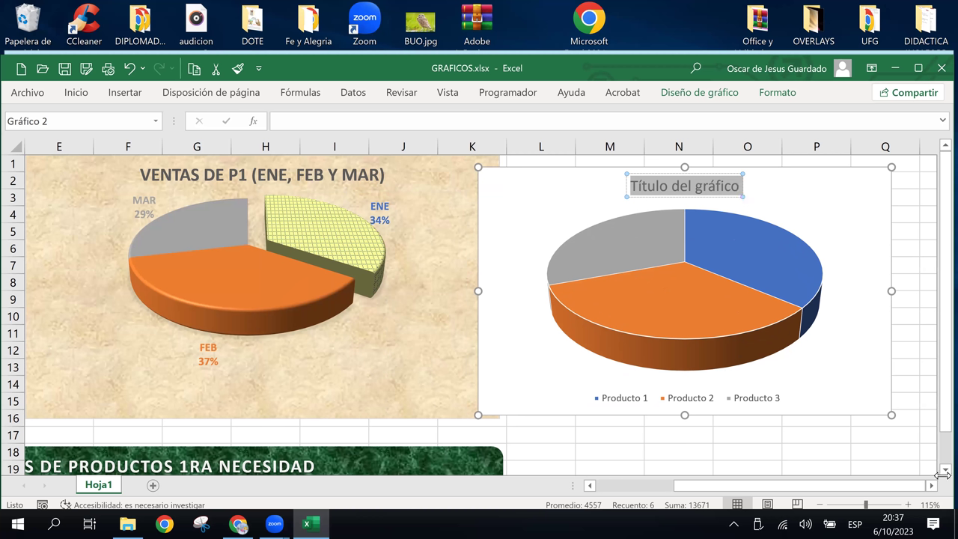
{"action": "type", "text": "Ventas de Enero E"}
{"action": "key", "text": "BackSpace"}
{"action": "type", "text": "en"}
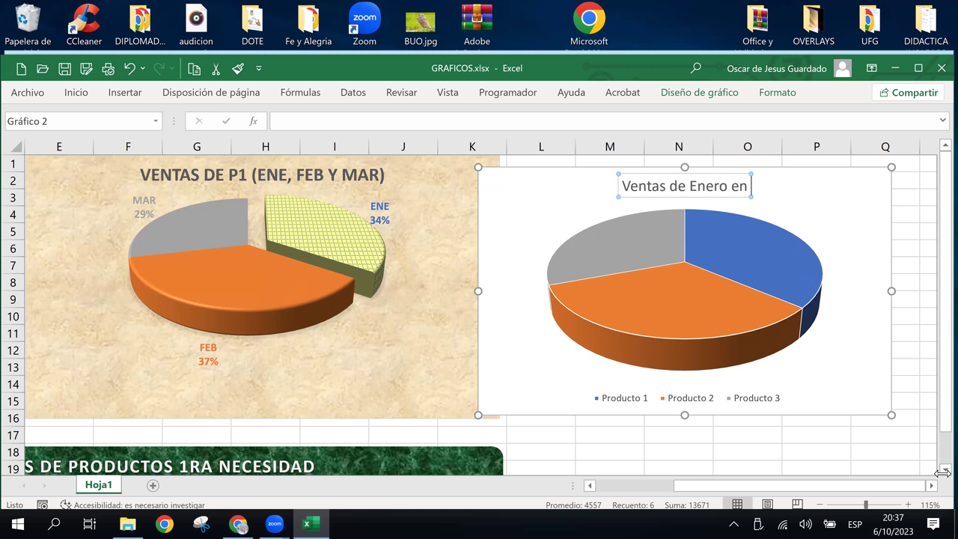
{"action": "type", "text": " P"}
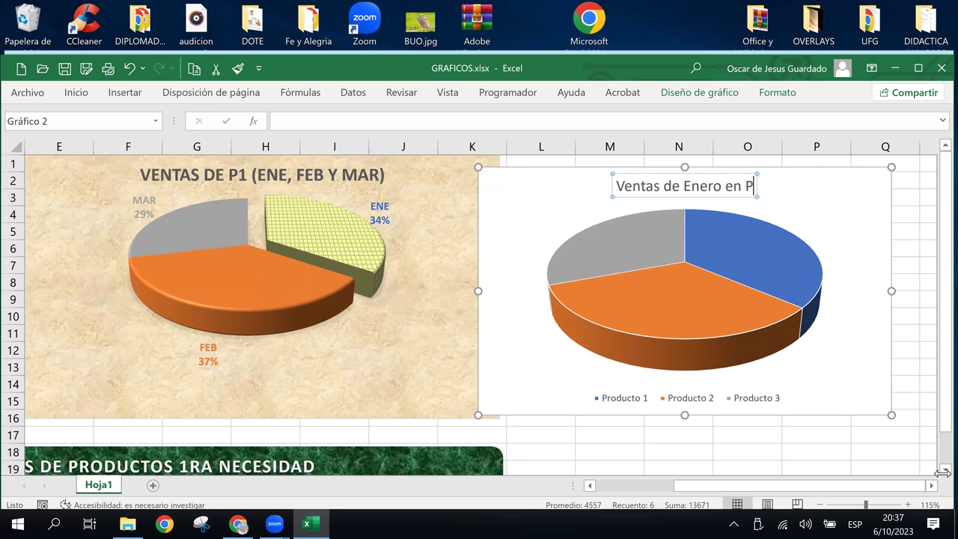
{"action": "type", "text": "1,"}
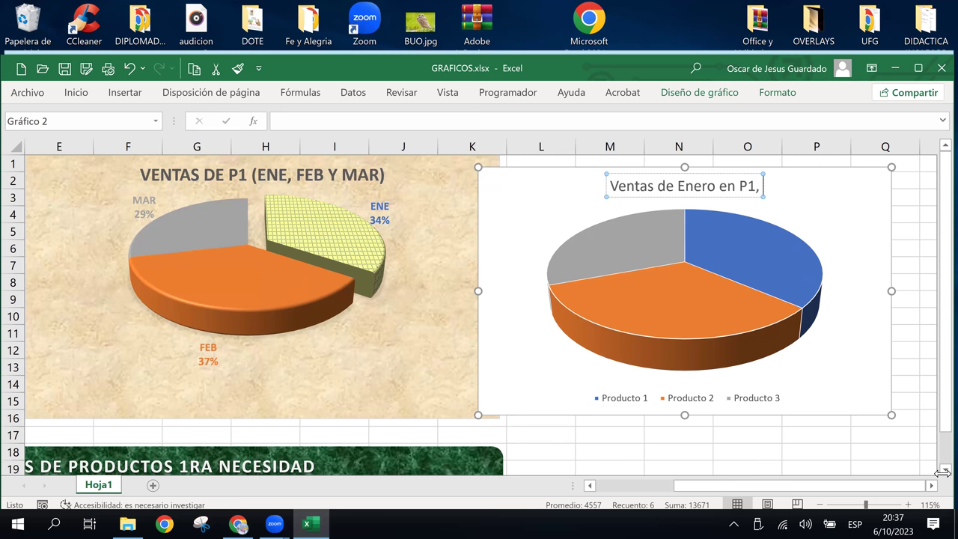
{"action": "type", "text": " P"}
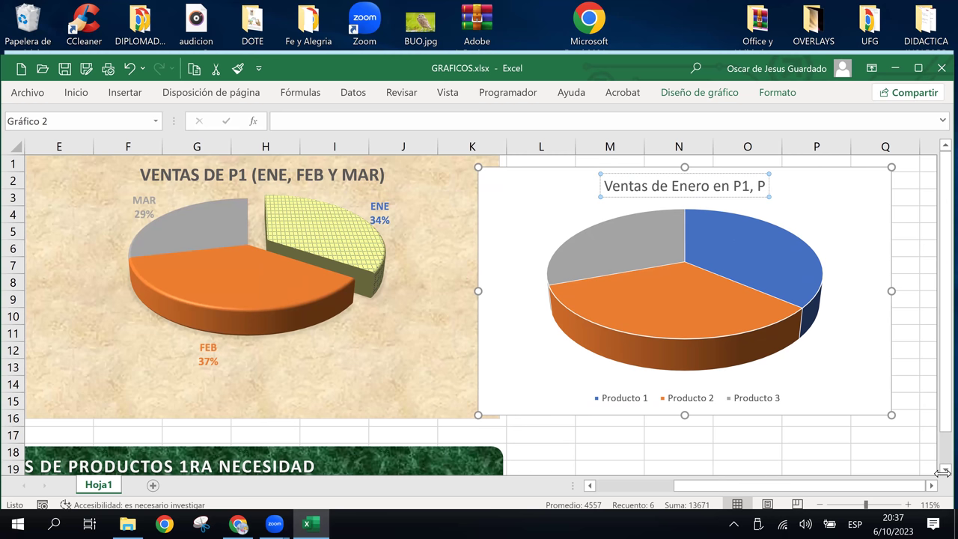
{"action": "type", "text": "2 y"}
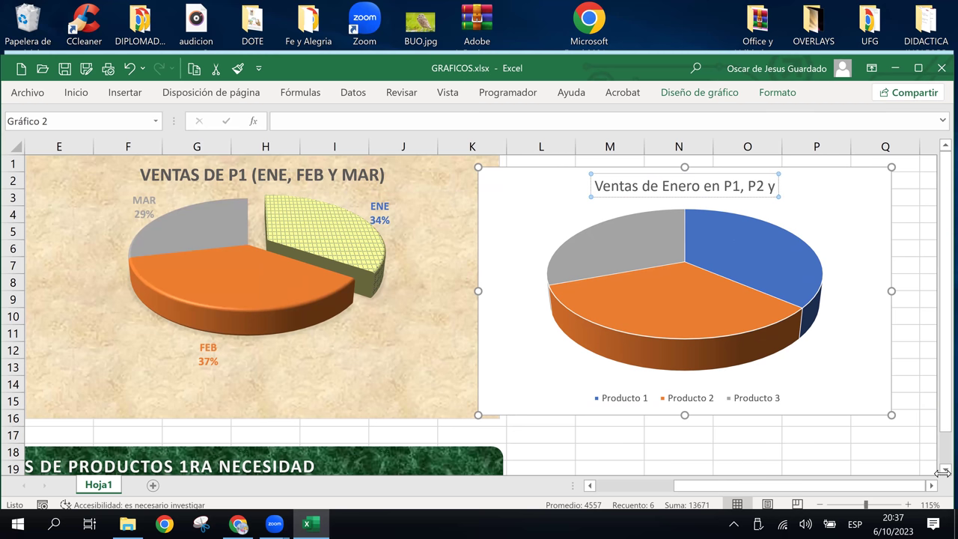
{"action": "type", "text": " P3"}
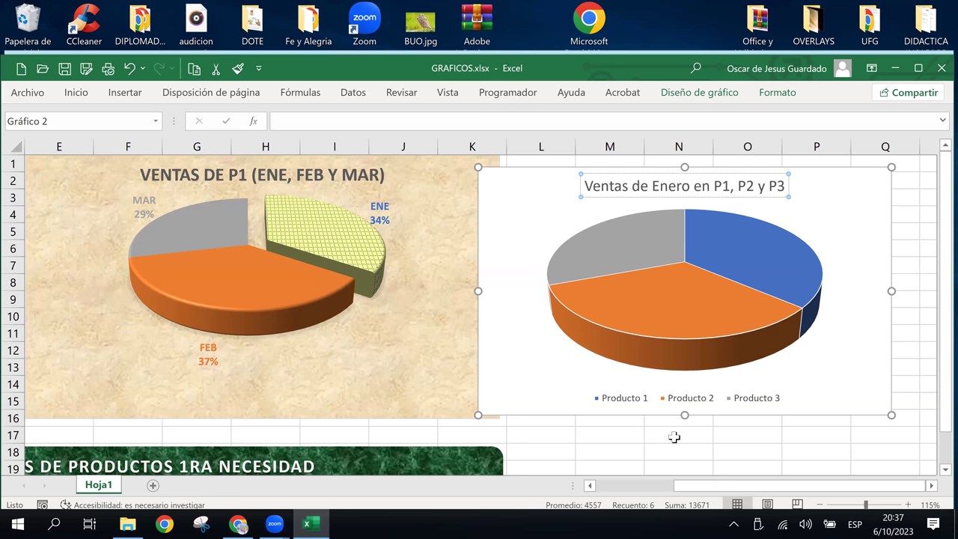
{"action": "left_click", "coordinate": [758, 252]}
{"action": "left_click_drag", "start_coordinate": [830, 188], "coordinate": [858, 171]}
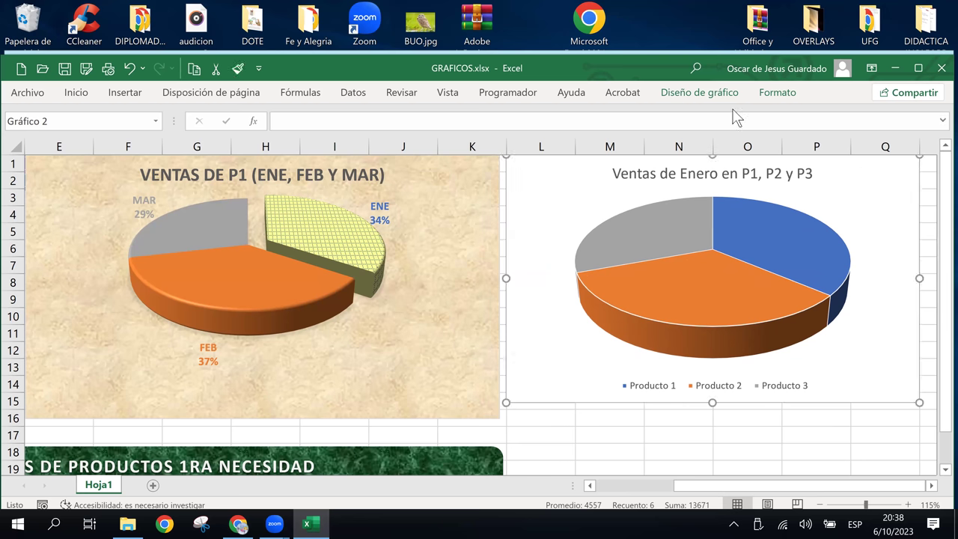
Apply the sixth Diseño de gráfico style to the January pie chart and select its Producto 3 slice.
{"action": "left_click", "coordinate": [762, 95]}
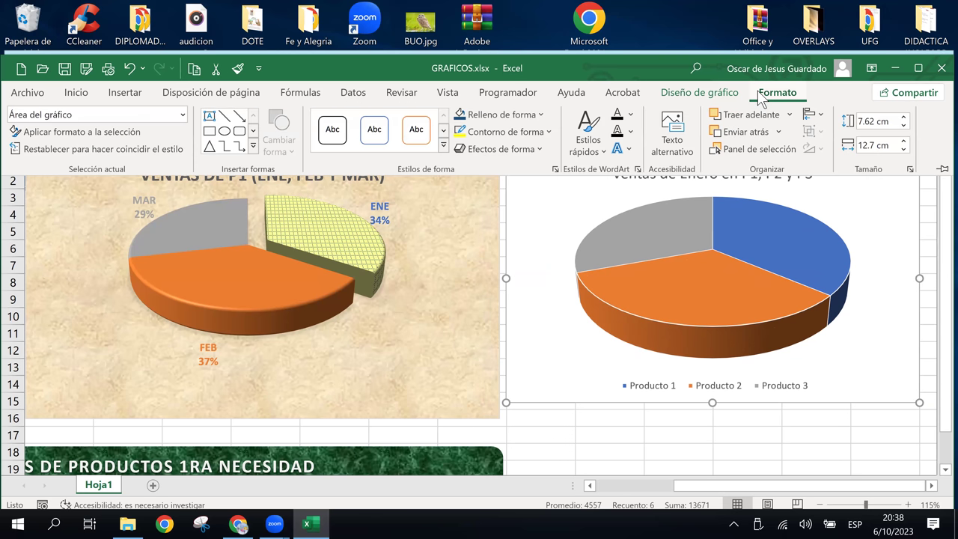
{"action": "left_click", "coordinate": [705, 95]}
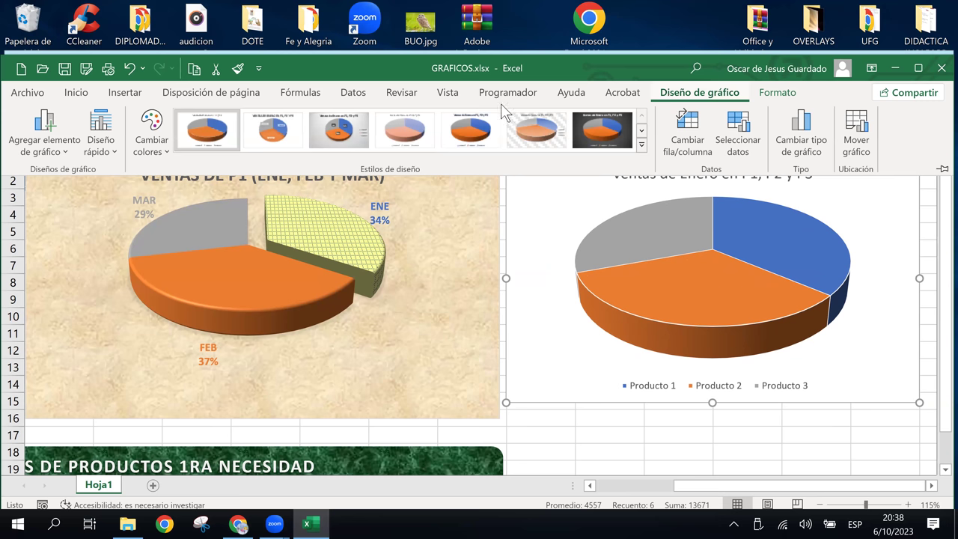
{"action": "left_click", "coordinate": [540, 142]}
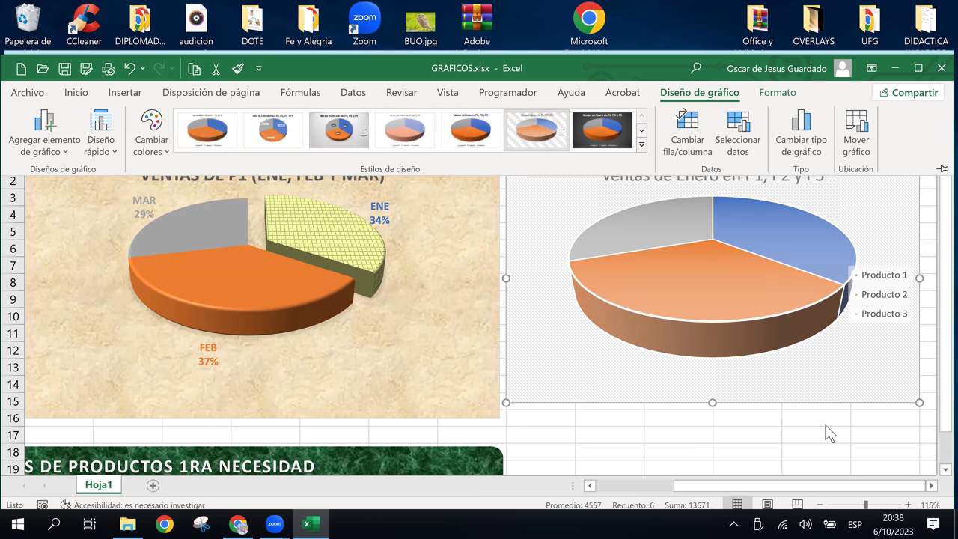
{"action": "left_click", "coordinate": [758, 298]}
{"action": "left_click", "coordinate": [757, 259]}
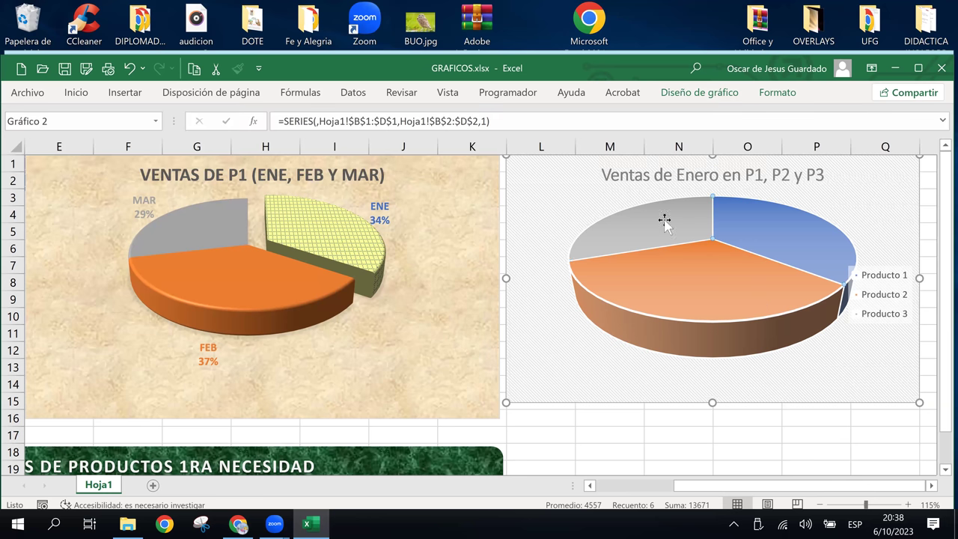
{"action": "left_click", "coordinate": [770, 99]}
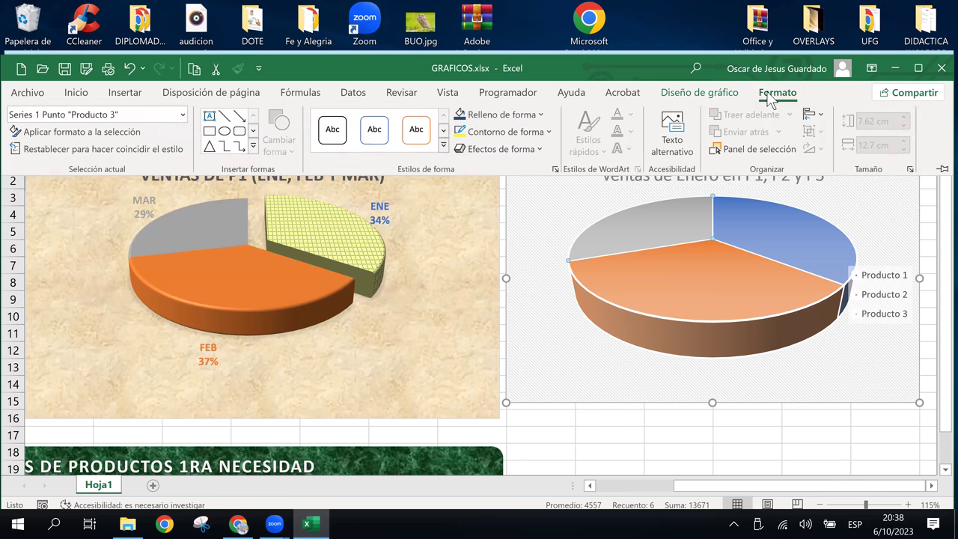
Preview slice fill colours without changing anything, then apply the dark chart style.
{"action": "left_click", "coordinate": [540, 116]}
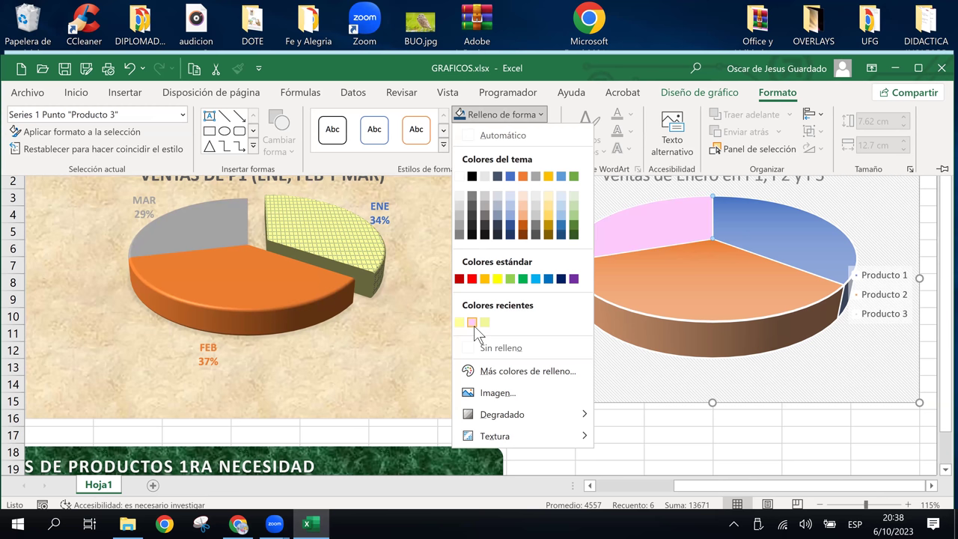
{"action": "key", "text": "Escape"}
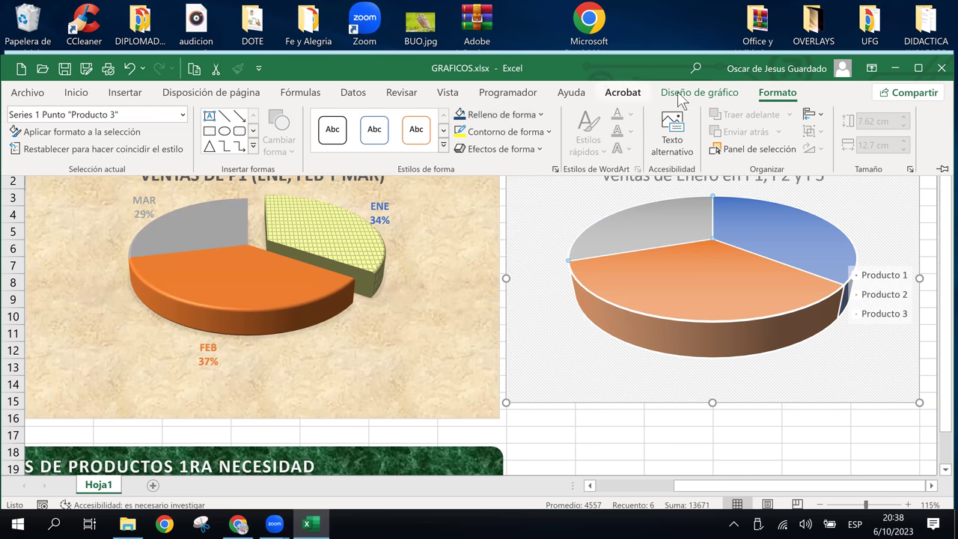
{"action": "double_click", "coordinate": [775, 96]}
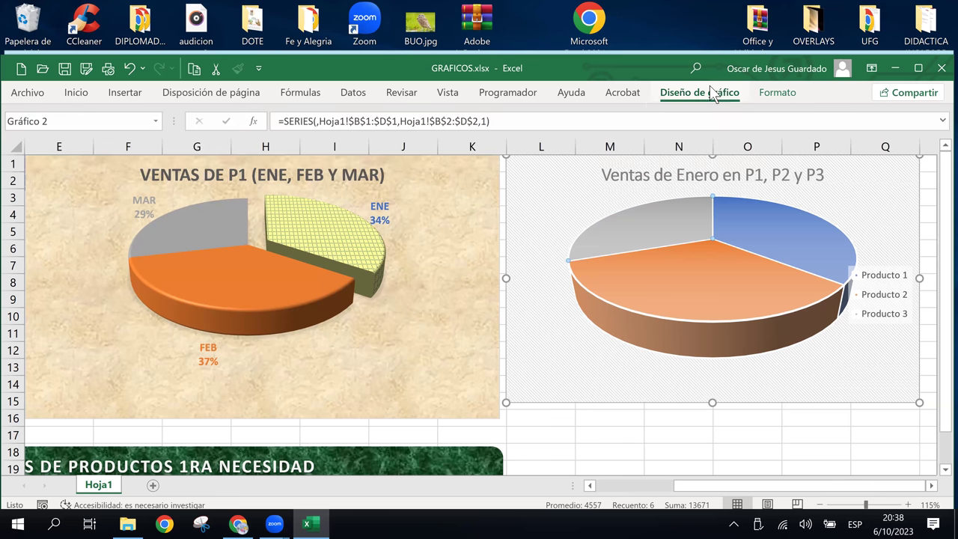
{"action": "left_click", "coordinate": [712, 93]}
{"action": "left_click", "coordinate": [614, 138]}
{"action": "left_click", "coordinate": [711, 442]}
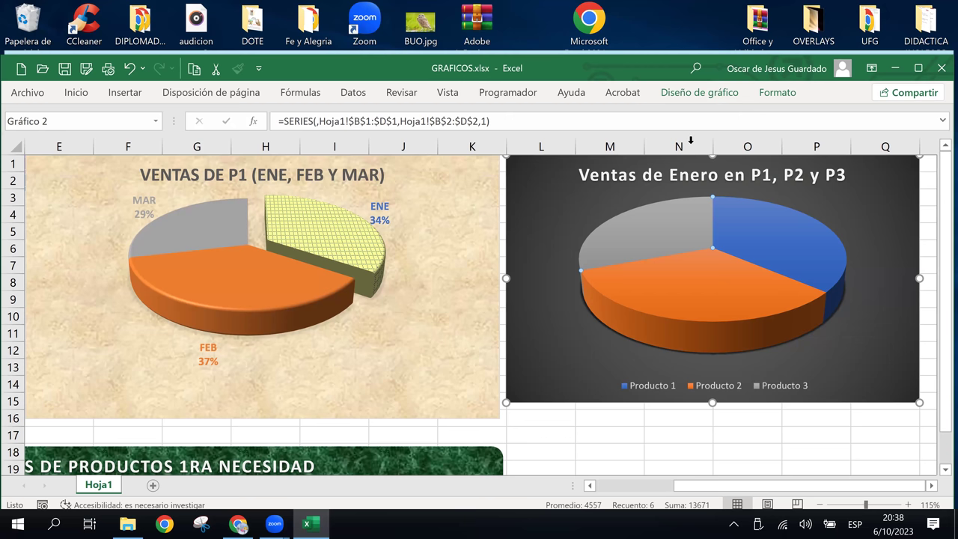
Switch to Estilo 3, the grey style with 36%, 33% and 31% slice labels.
{"action": "left_click", "coordinate": [711, 93]}
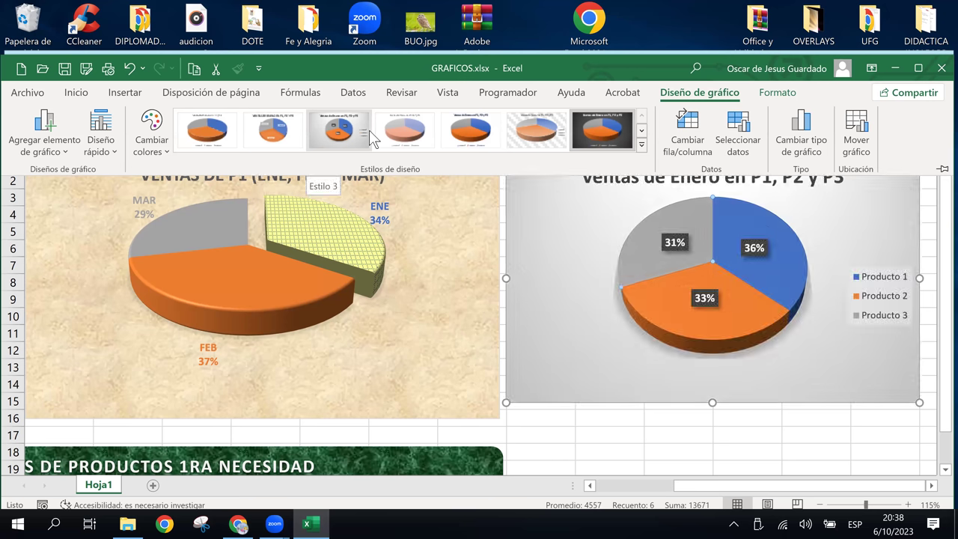
{"action": "left_click", "coordinate": [369, 130]}
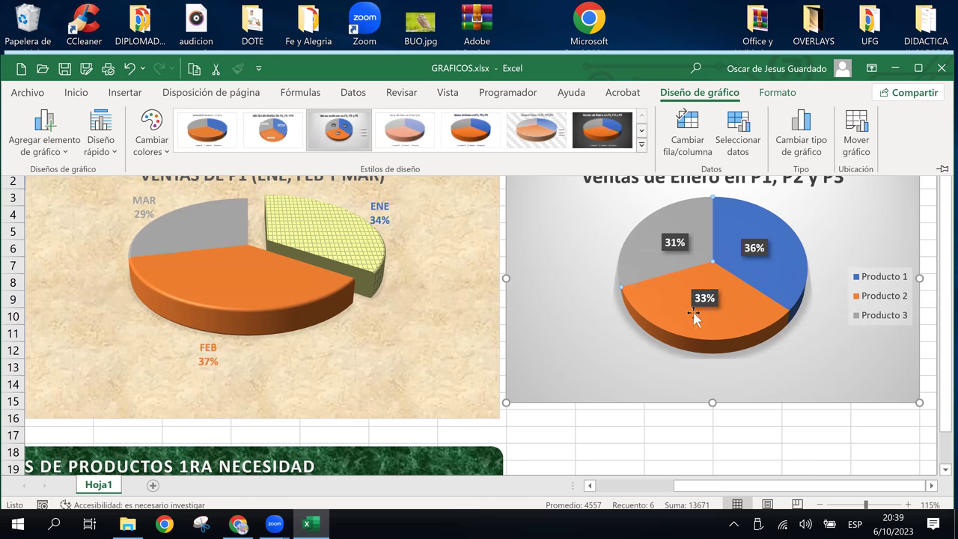
{"action": "left_click", "coordinate": [678, 454]}
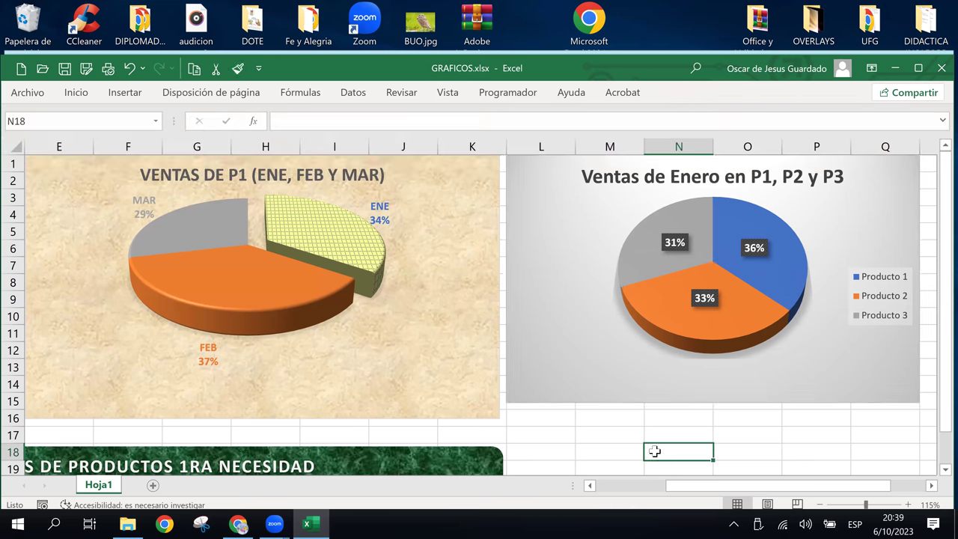
{"action": "left_click_drag", "start_coordinate": [711, 405], "coordinate": [706, 418]}
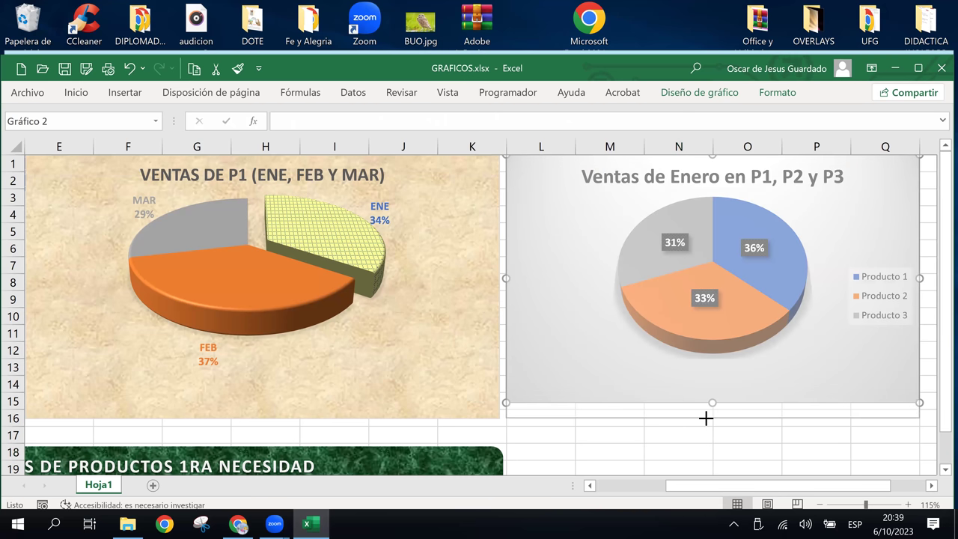
Finish lengthening the January pie chart to row 16 and zoom the sheet out to 70%.
{"action": "left_click", "coordinate": [683, 449]}
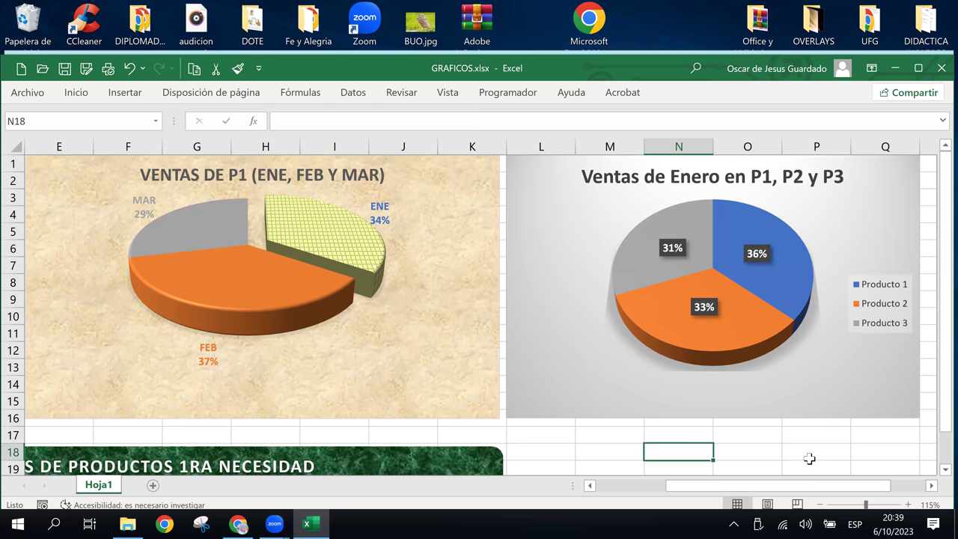
{"action": "scroll", "coordinate": [673, 420], "scroll_direction": "down", "scroll_amount": 1}
{"action": "scroll", "coordinate": [673, 420], "scroll_direction": "down", "scroll_amount": 3}
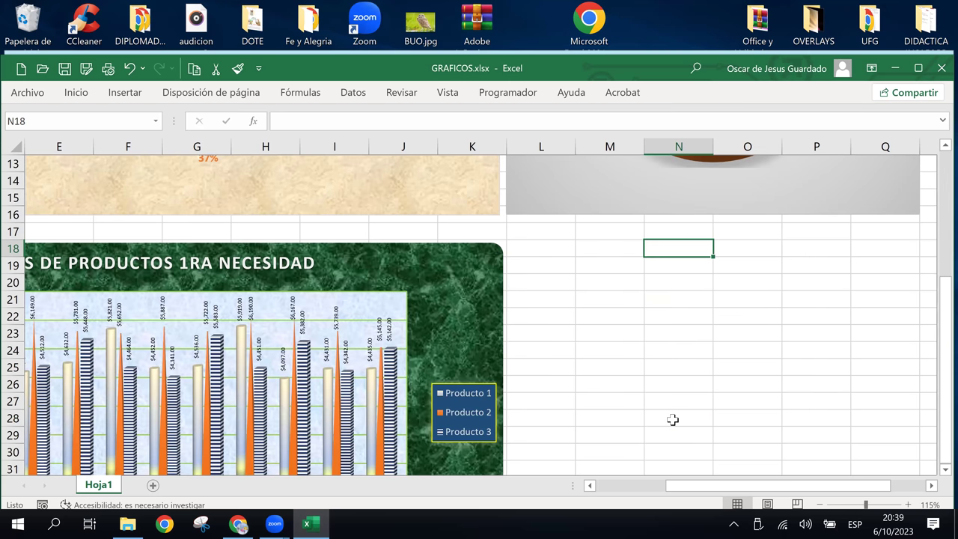
{"action": "scroll", "coordinate": [673, 420], "scroll_direction": "up", "scroll_amount": 4}
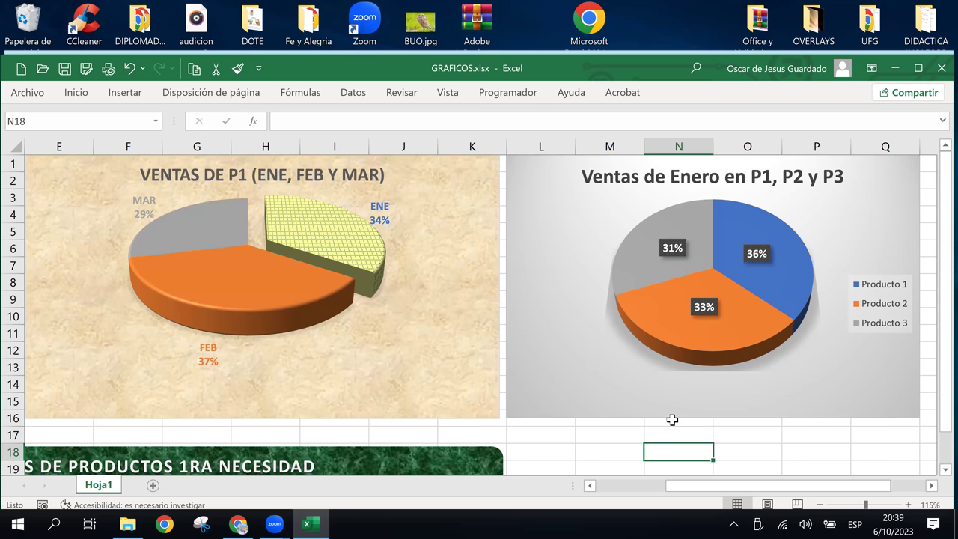
{"action": "scroll", "coordinate": [672, 420], "scroll_direction": "down", "scroll_amount": 2}
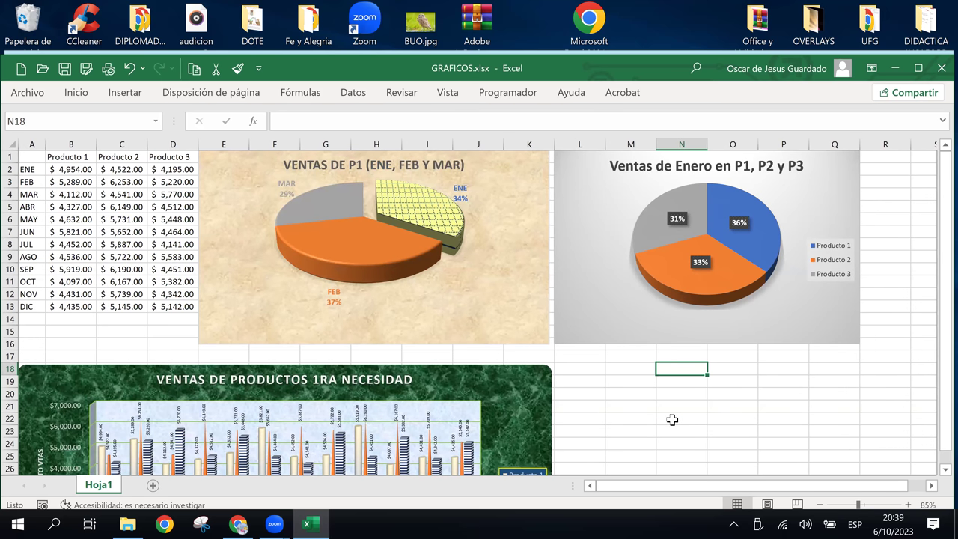
{"action": "scroll", "coordinate": [672, 420], "scroll_direction": "down", "scroll_amount": 1}
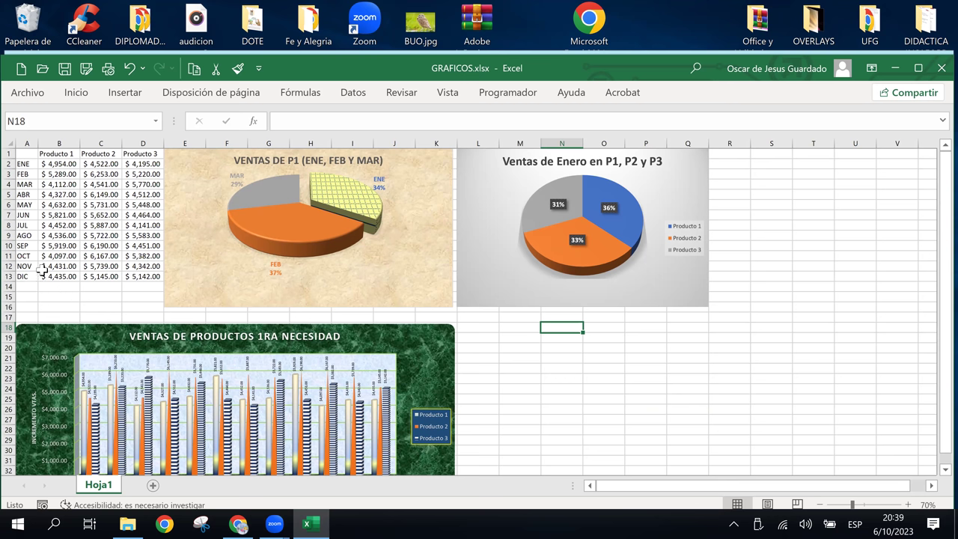
Select the OCT–DIC rows (A11:D13) and insert a 3D clustered column chart.
{"action": "mouse_move", "coordinate": [30, 256]}
{"action": "left_mouse_down"}
{"action": "mouse_move", "coordinate": [94, 278]}
{"action": "mouse_move", "coordinate": [132, 275]}
{"action": "left_mouse_up"}
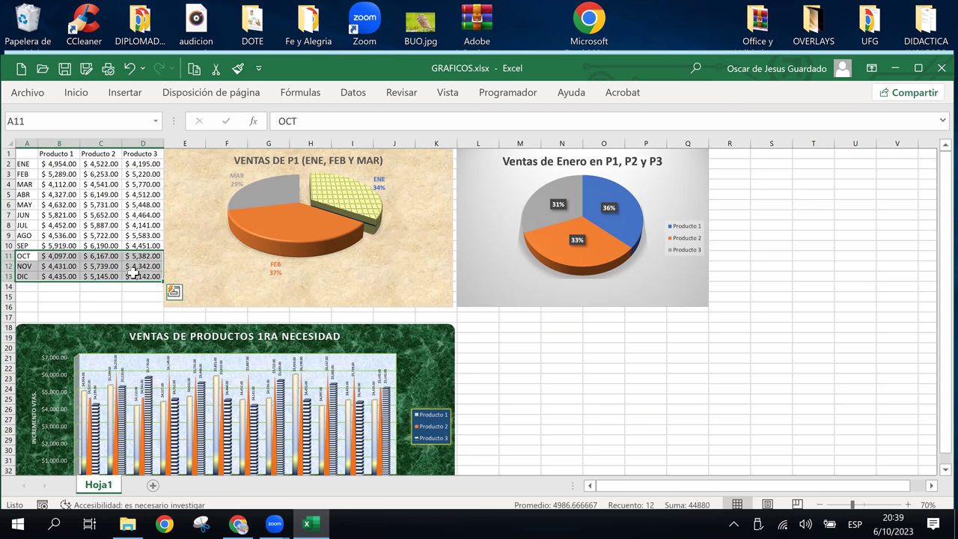
{"action": "left_click", "coordinate": [131, 98]}
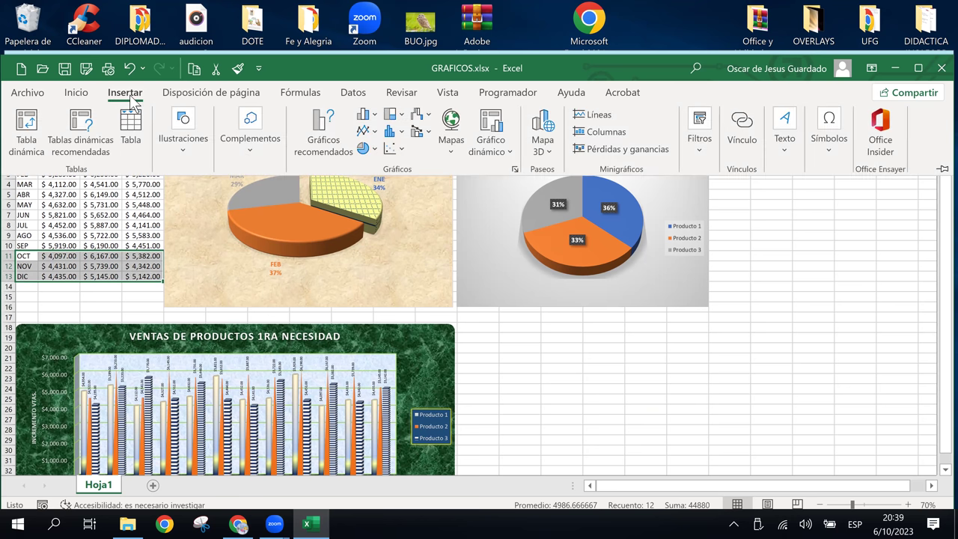
{"action": "left_click", "coordinate": [400, 133]}
{"action": "left_click", "coordinate": [399, 133]}
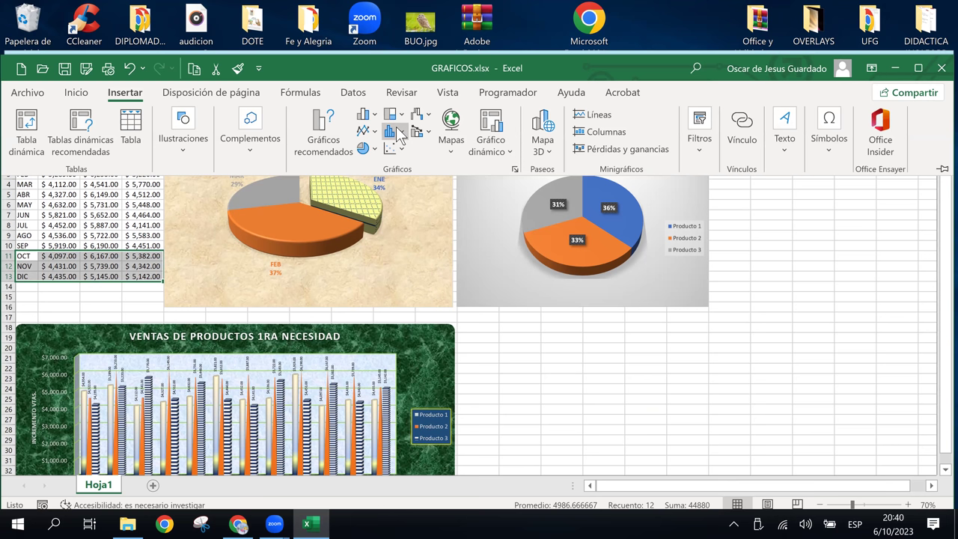
{"action": "left_click", "coordinate": [380, 122]}
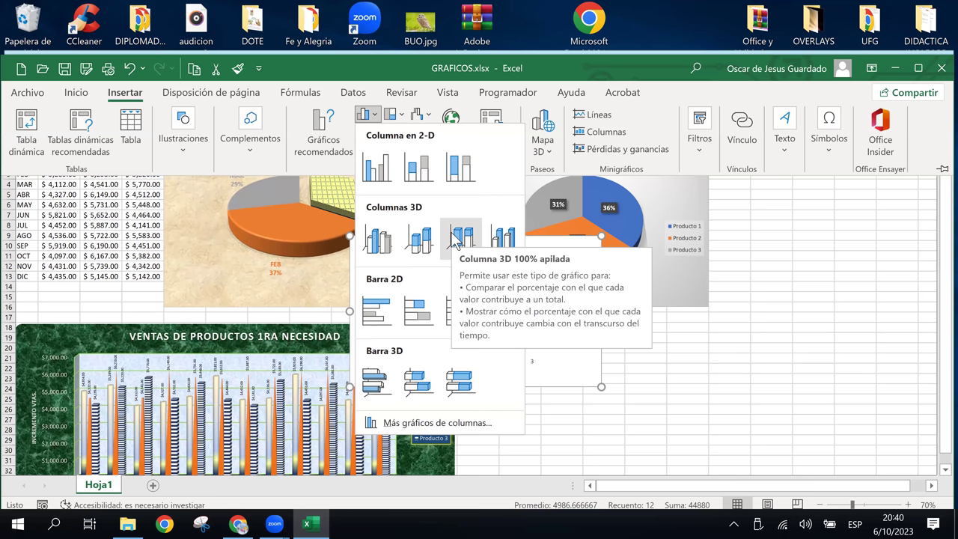
{"action": "left_click", "coordinate": [514, 240]}
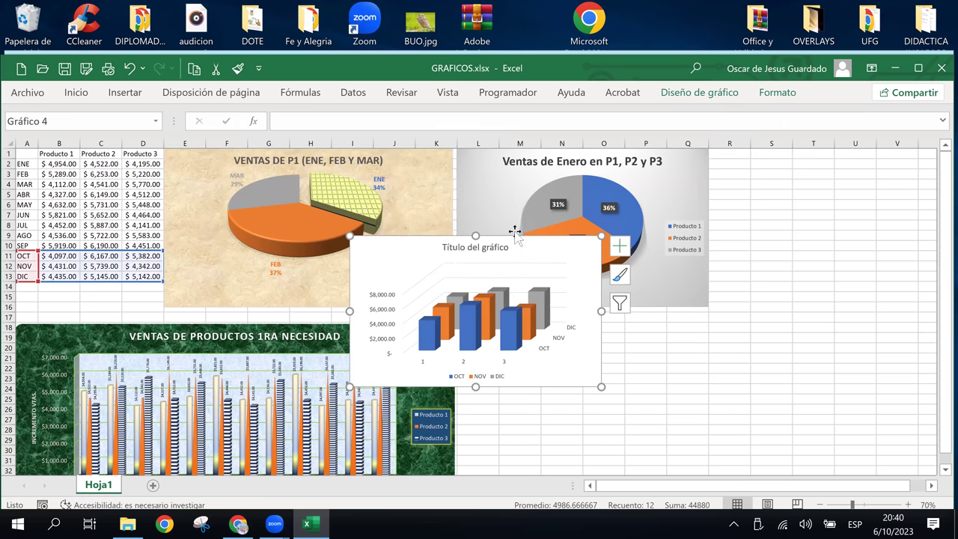
Move the 3D column chart right of the green chart and stretch it wider and taller.
{"action": "mouse_move", "coordinate": [402, 249]}
{"action": "left_mouse_down"}
{"action": "mouse_move", "coordinate": [509, 344]}
{"action": "mouse_move", "coordinate": [504, 338]}
{"action": "left_mouse_up"}
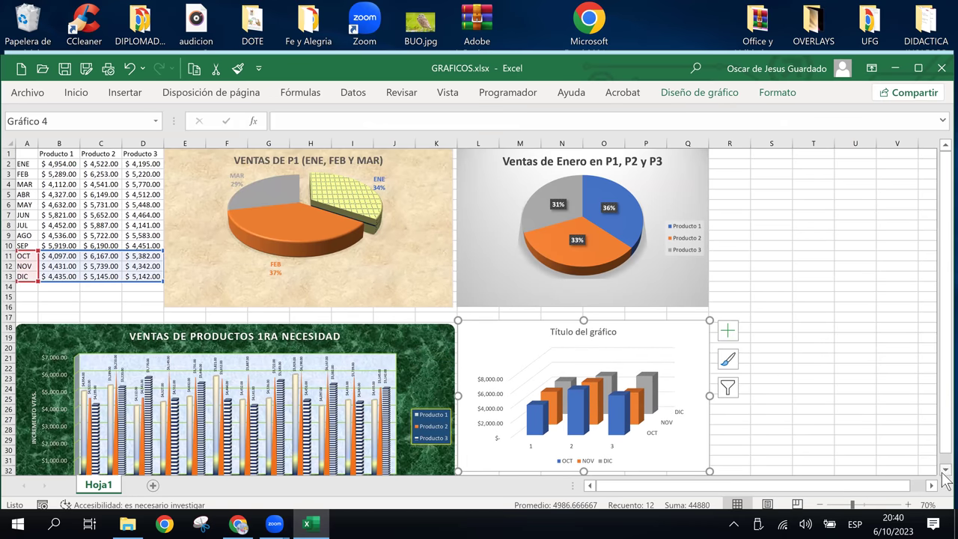
{"action": "scroll", "coordinate": [944, 472], "scroll_direction": "down", "scroll_amount": 1}
{"action": "scroll", "coordinate": [944, 479], "scroll_direction": "down", "scroll_amount": 2}
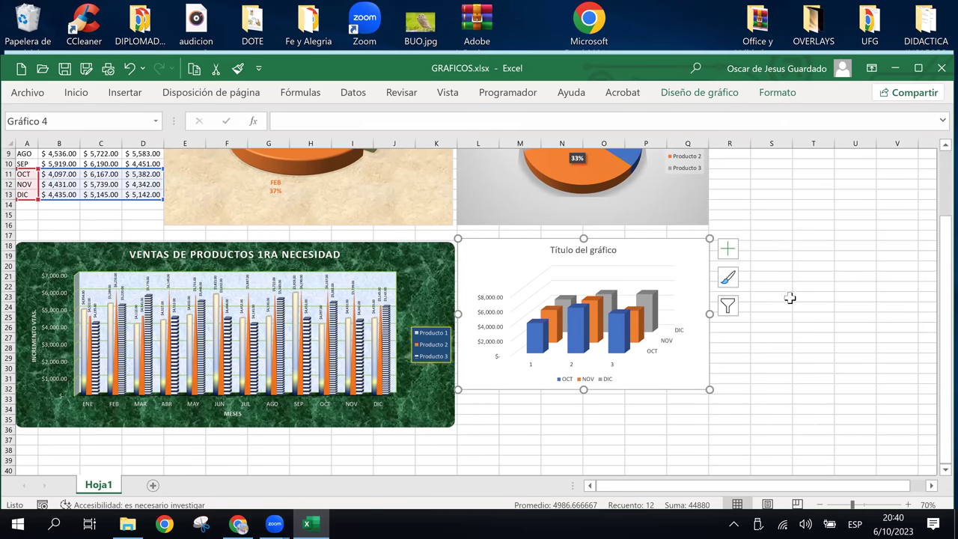
{"action": "left_click_drag", "start_coordinate": [712, 313], "coordinate": [823, 330]}
{"action": "left_click_drag", "start_coordinate": [824, 313], "coordinate": [833, 311]}
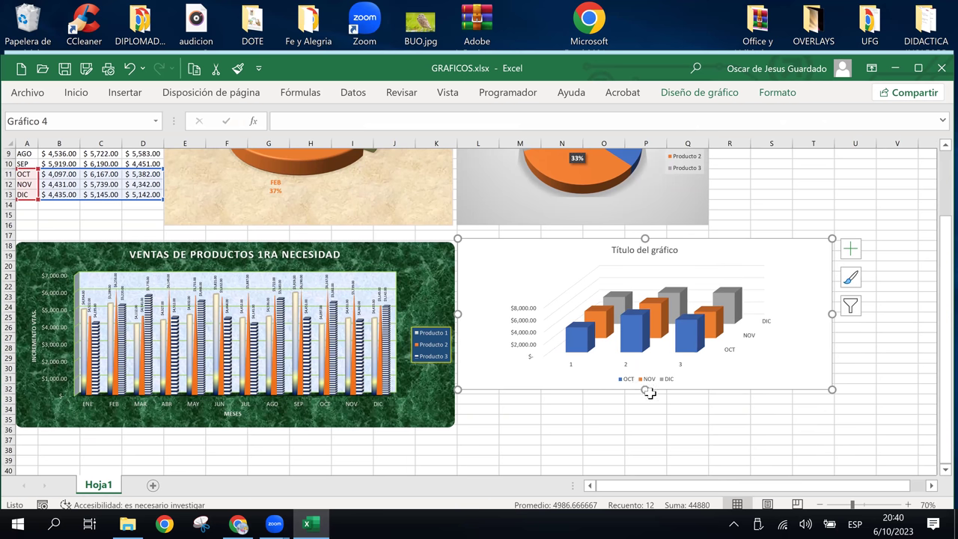
{"action": "left_click_drag", "start_coordinate": [645, 390], "coordinate": [641, 428]}
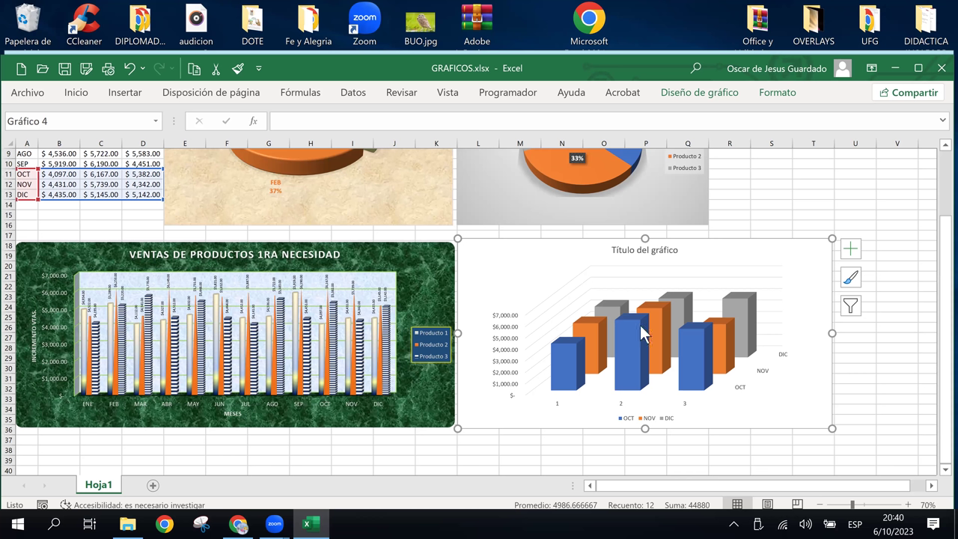
{"action": "left_click", "coordinate": [659, 419]}
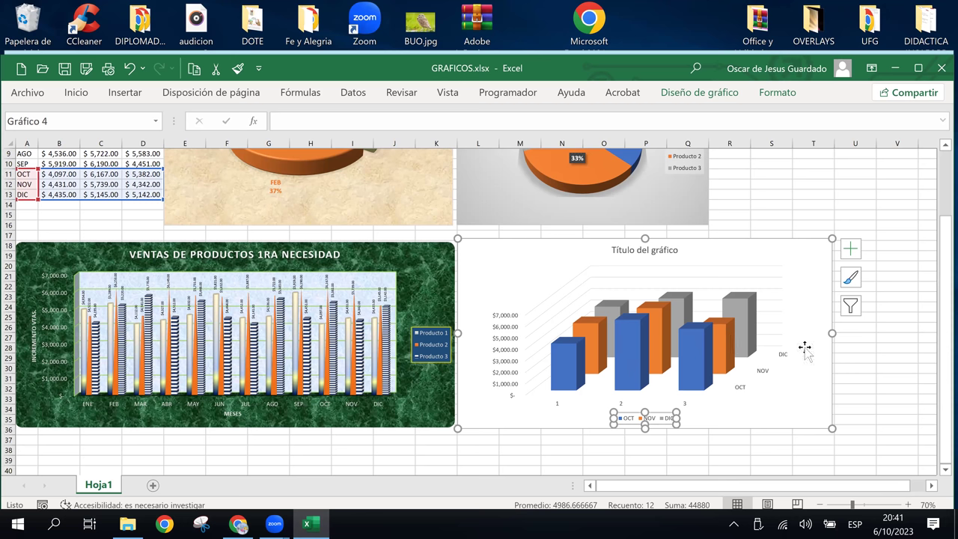
{"action": "left_click", "coordinate": [819, 401]}
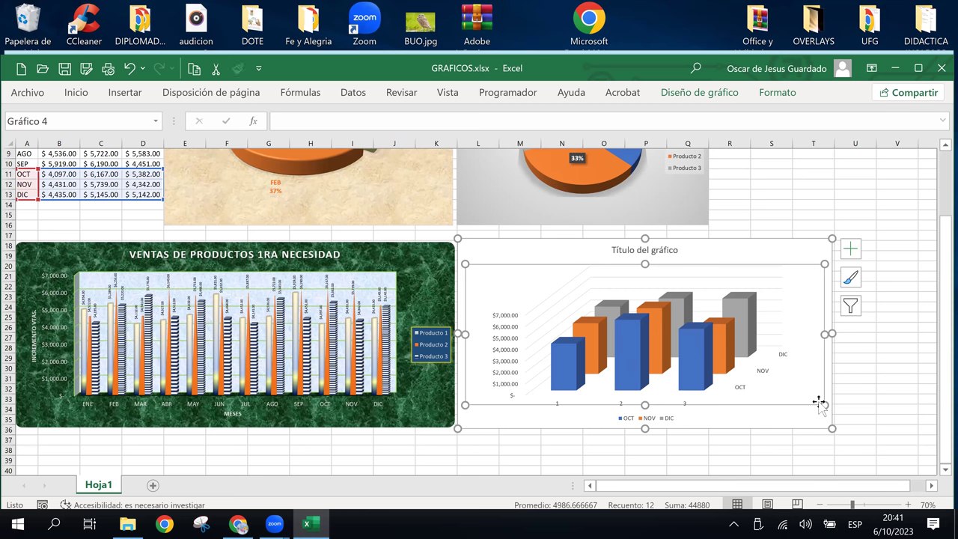
{"action": "left_click", "coordinate": [868, 390]}
{"action": "left_click", "coordinate": [759, 378]}
{"action": "left_click", "coordinate": [632, 330]}
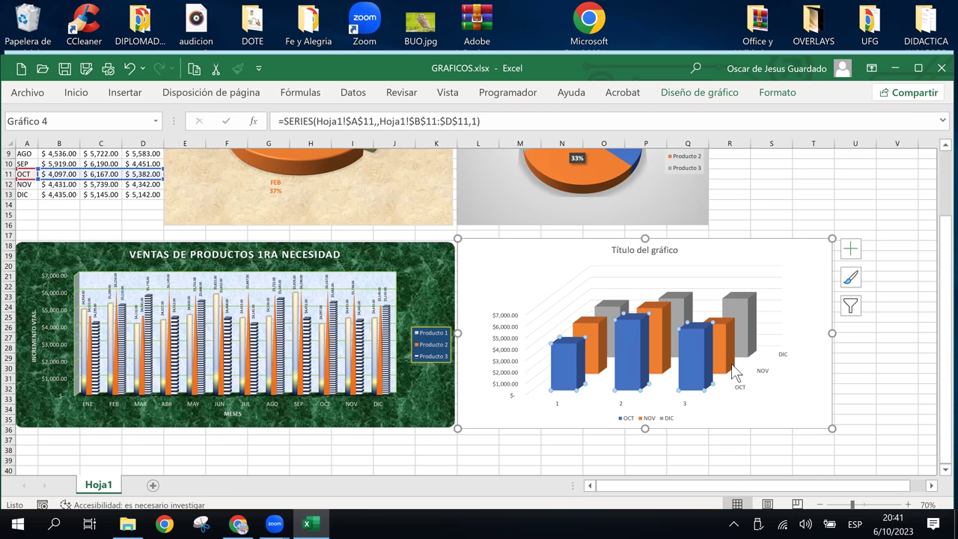
{"action": "left_click", "coordinate": [595, 345]}
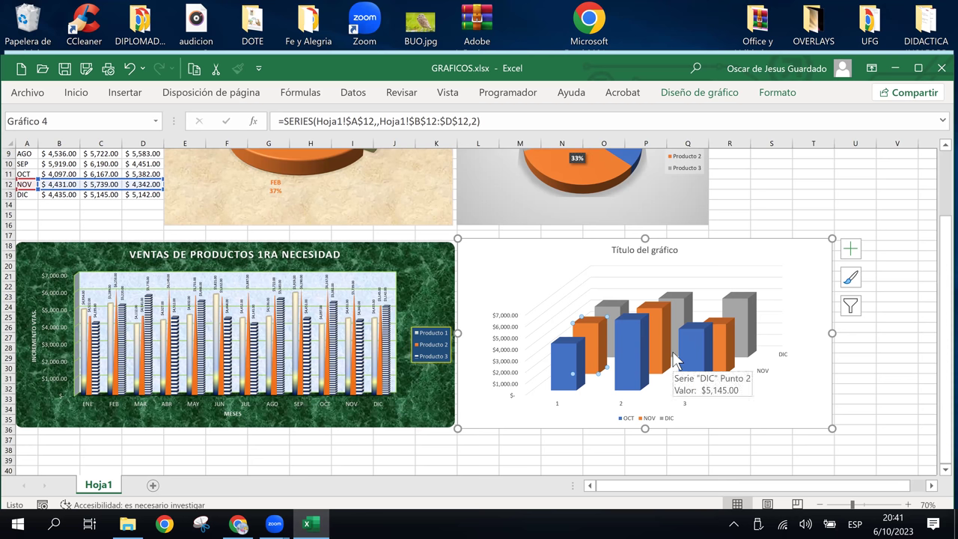
{"action": "left_click", "coordinate": [773, 253]}
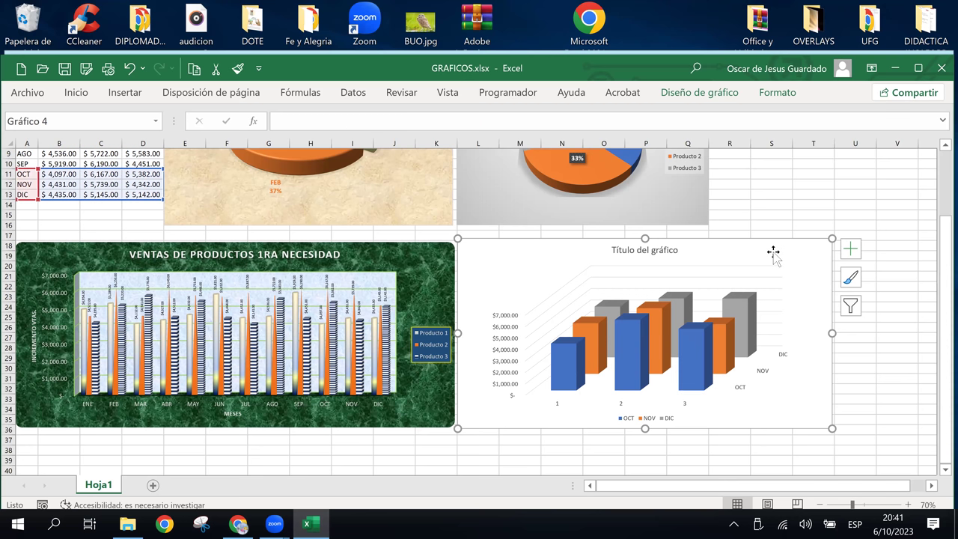
Try the translucent blue bar style on the 3D column chart, then undo it.
{"action": "left_click", "coordinate": [776, 92]}
{"action": "left_click", "coordinate": [699, 92]}
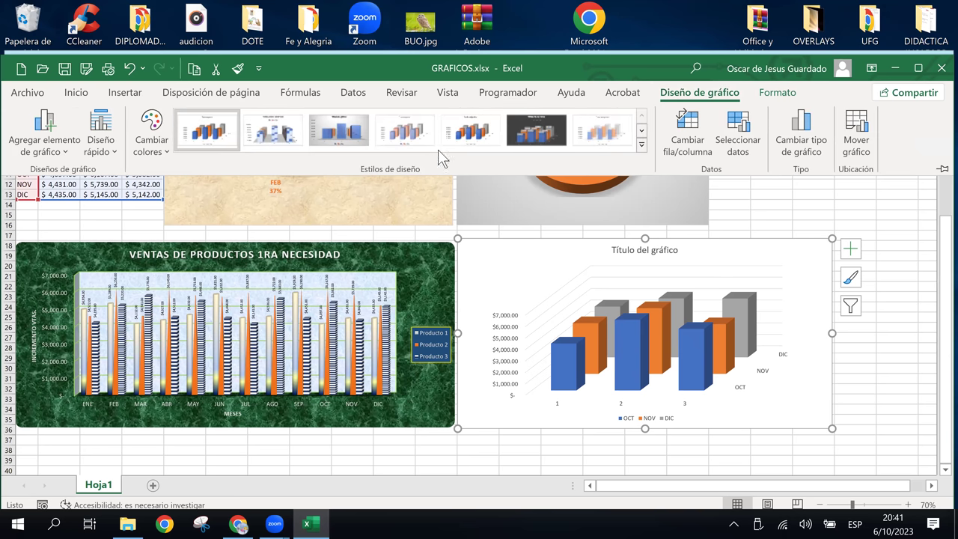
{"action": "left_click", "coordinate": [351, 144]}
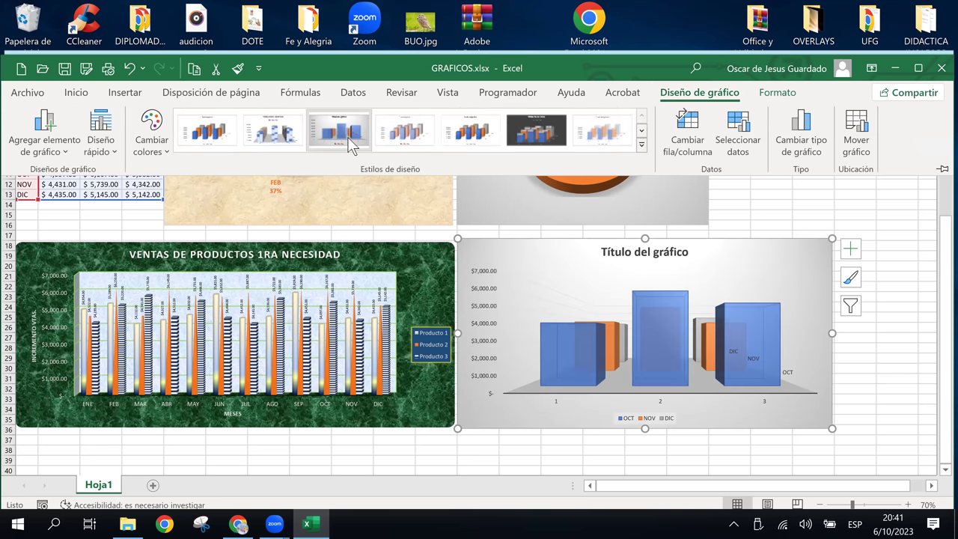
{"action": "key", "text": "ctrl+z"}
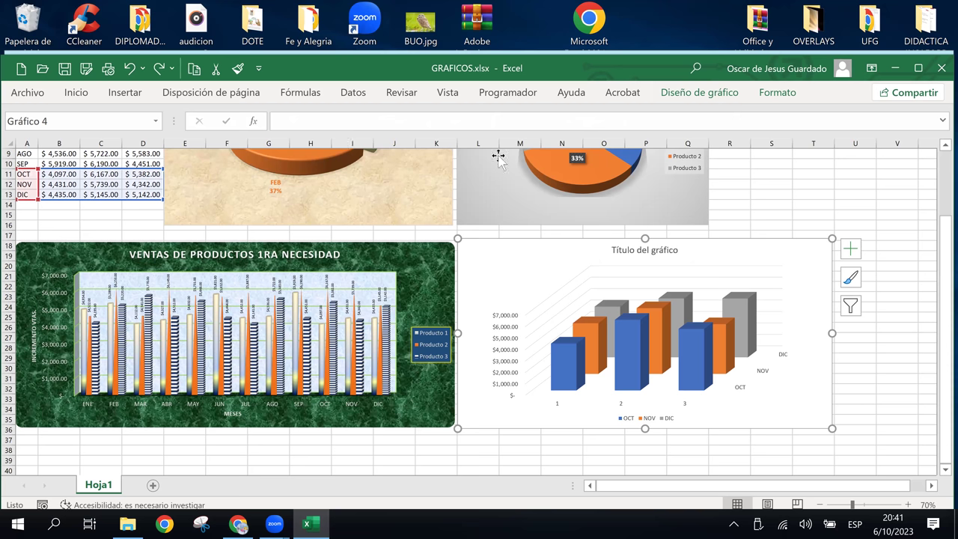
Apply Estilo 9, the dark charcoal style with light gridlines, from the full style gallery.
{"action": "left_click", "coordinate": [700, 95]}
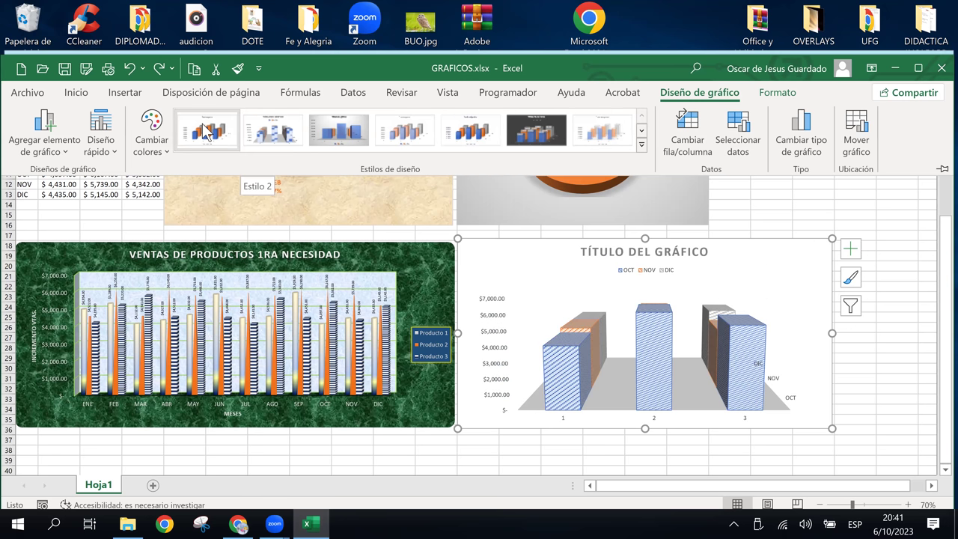
{"action": "left_click", "coordinate": [640, 144]}
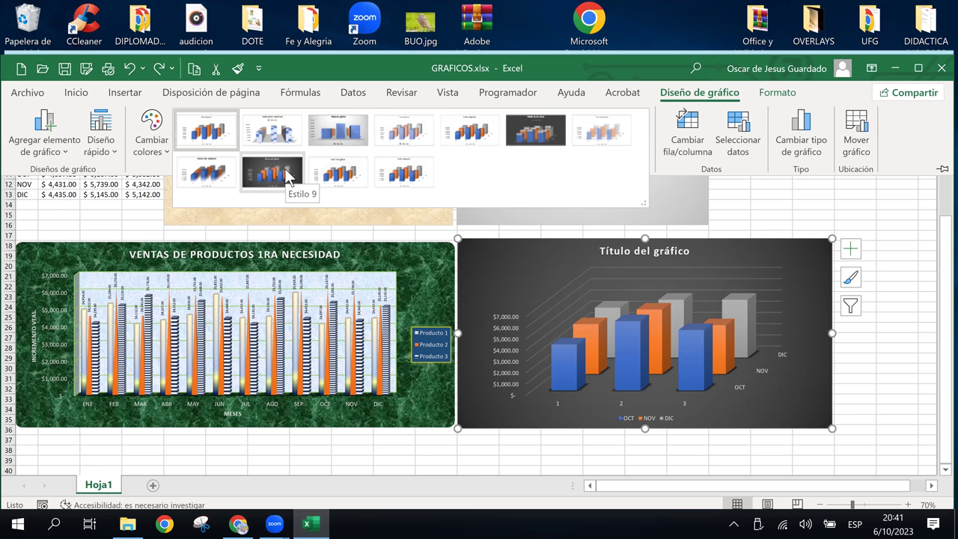
{"action": "left_click", "coordinate": [288, 174]}
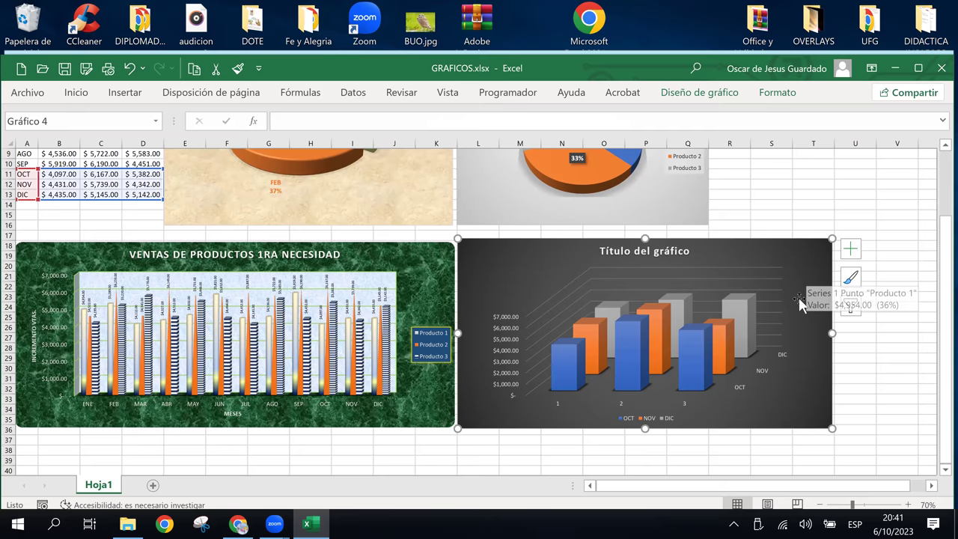
{"action": "scroll", "coordinate": [794, 292], "scroll_direction": "up", "scroll_amount": 2}
{"action": "scroll", "coordinate": [794, 292], "scroll_direction": "up", "scroll_amount": 1}
{"action": "scroll", "coordinate": [794, 292], "scroll_direction": "down", "scroll_amount": 3}
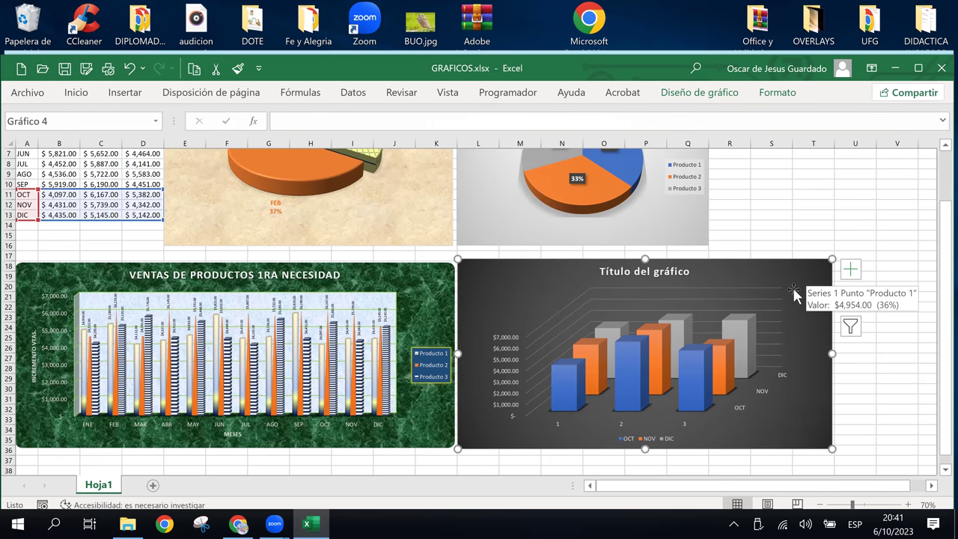
{"action": "scroll", "coordinate": [790, 284], "scroll_direction": "down", "scroll_amount": 1}
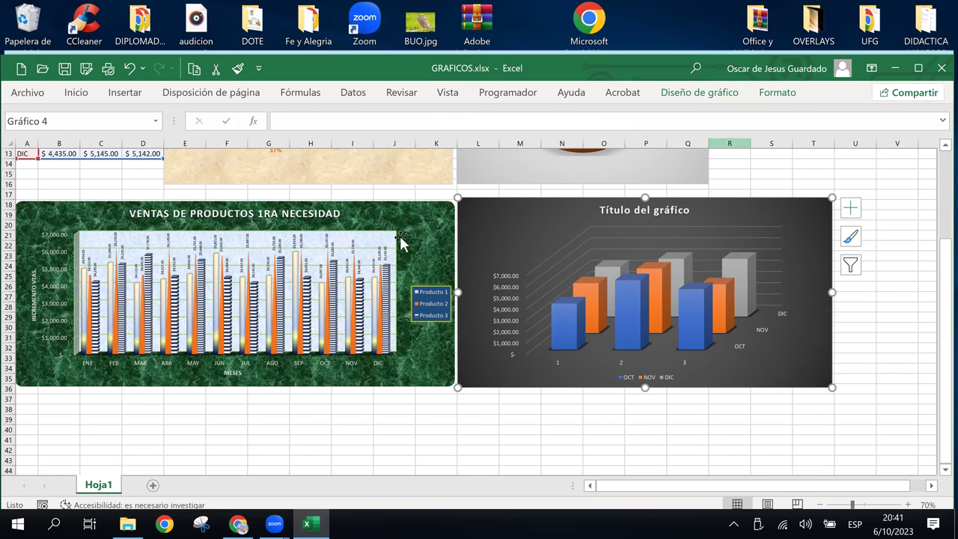
{"action": "left_click", "coordinate": [596, 227]}
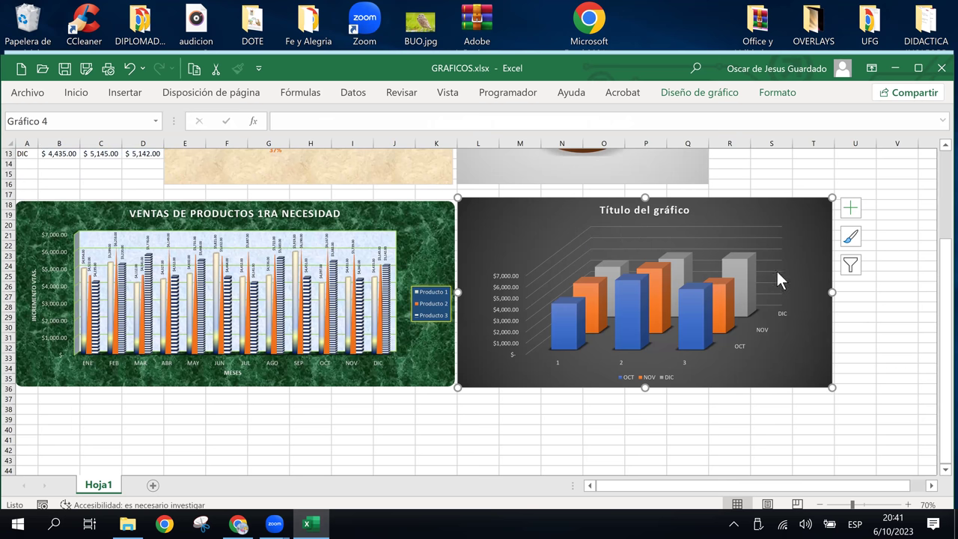
{"action": "left_click", "coordinate": [776, 104]}
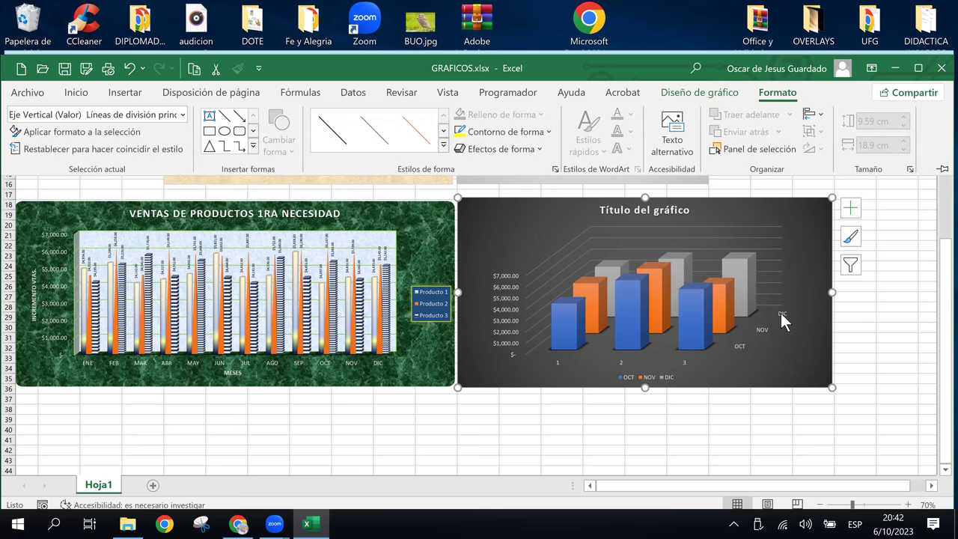
{"action": "left_click", "coordinate": [777, 237]}
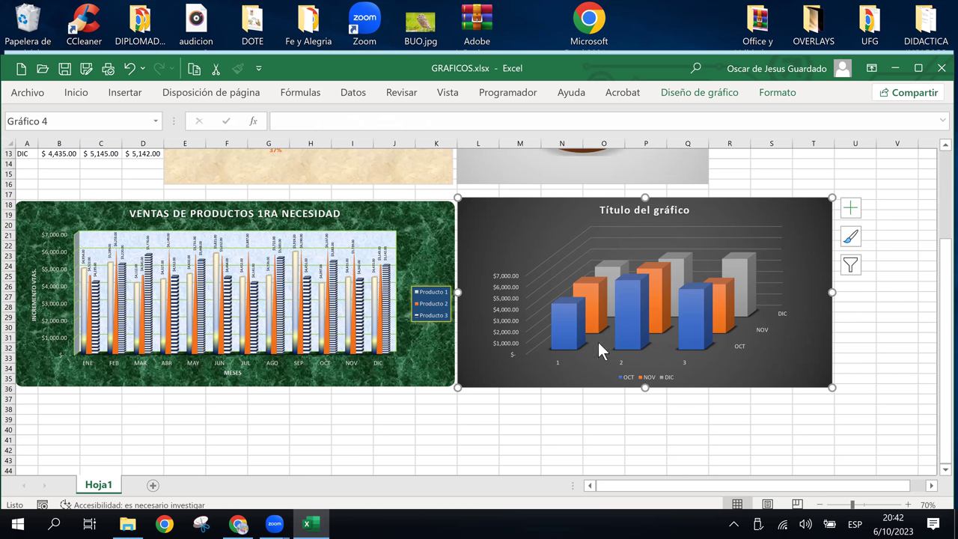
Open the plot area formatting pane for the dark 3D column chart.
{"action": "left_click", "coordinate": [584, 361]}
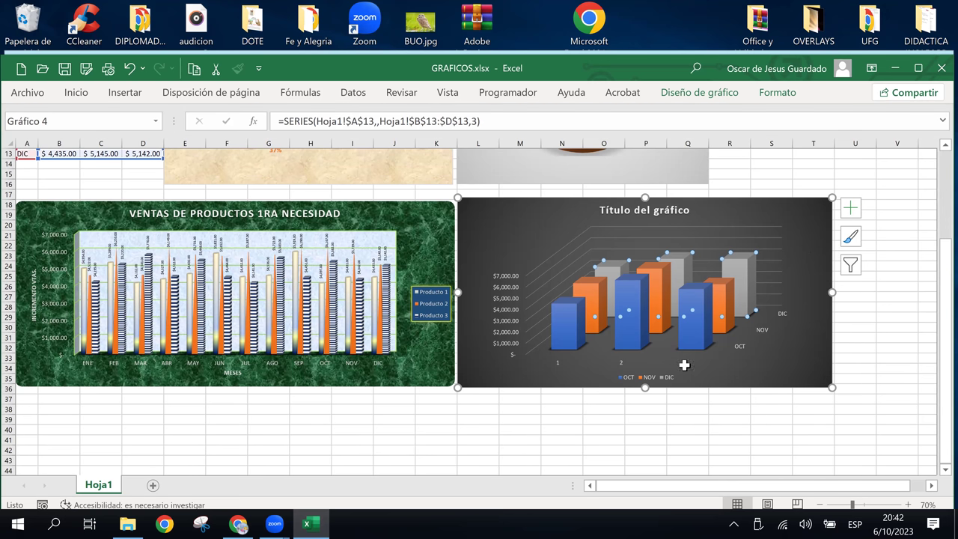
{"action": "left_click", "coordinate": [684, 365]}
{"action": "right_click", "coordinate": [648, 364]}
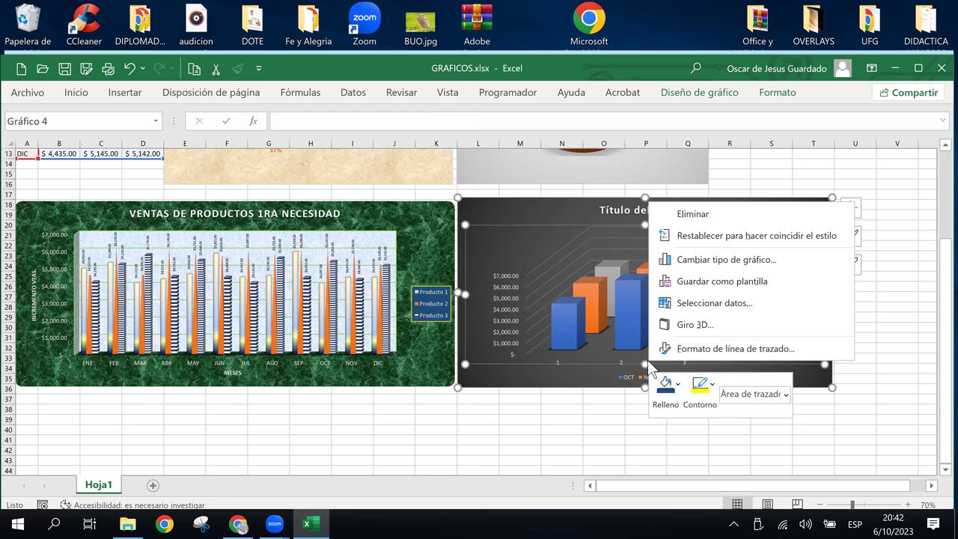
{"action": "left_click", "coordinate": [713, 348]}
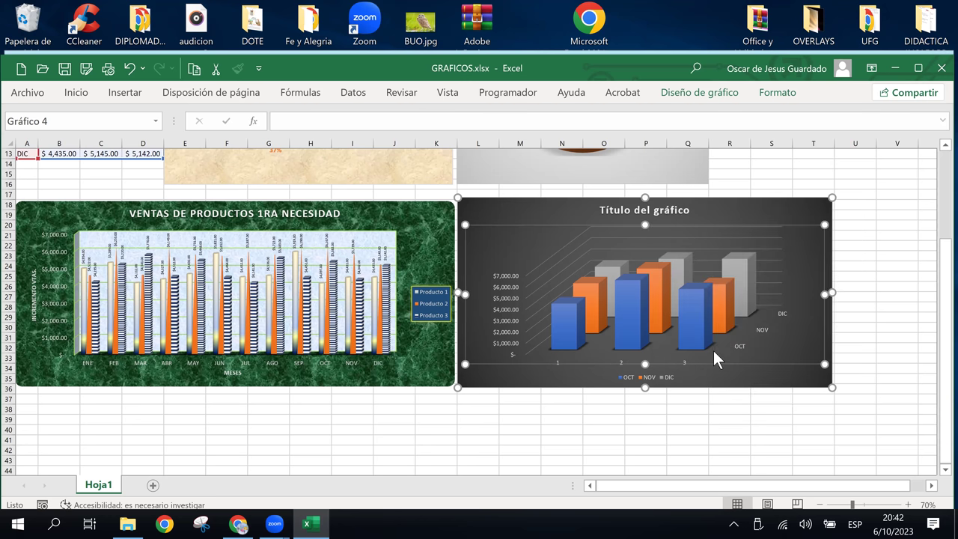
Select the dark chart's plot area and bring up its right-click menu with Seleccionar datos.
{"action": "left_click", "coordinate": [656, 340]}
{"action": "right_click", "coordinate": [540, 235]}
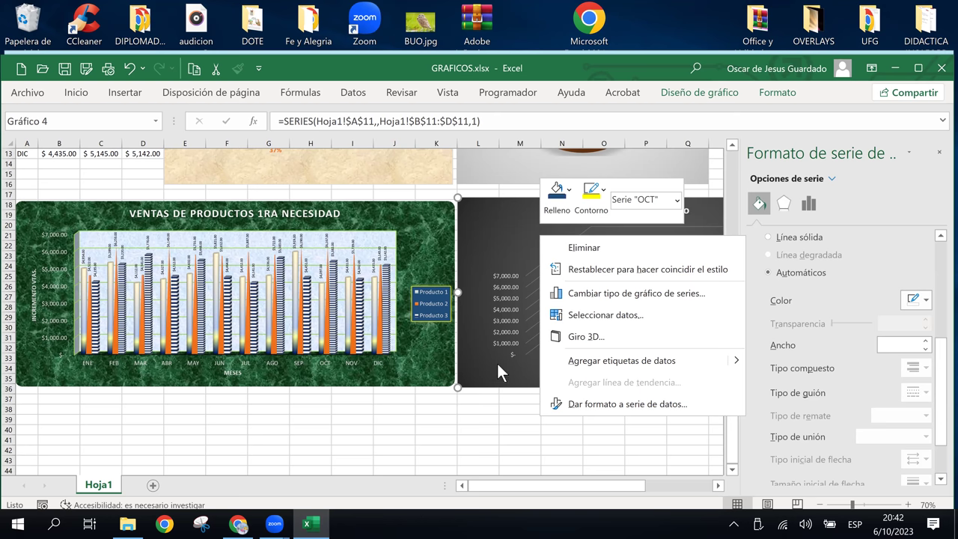
{"action": "key", "text": "Escape"}
{"action": "left_click", "coordinate": [639, 343]}
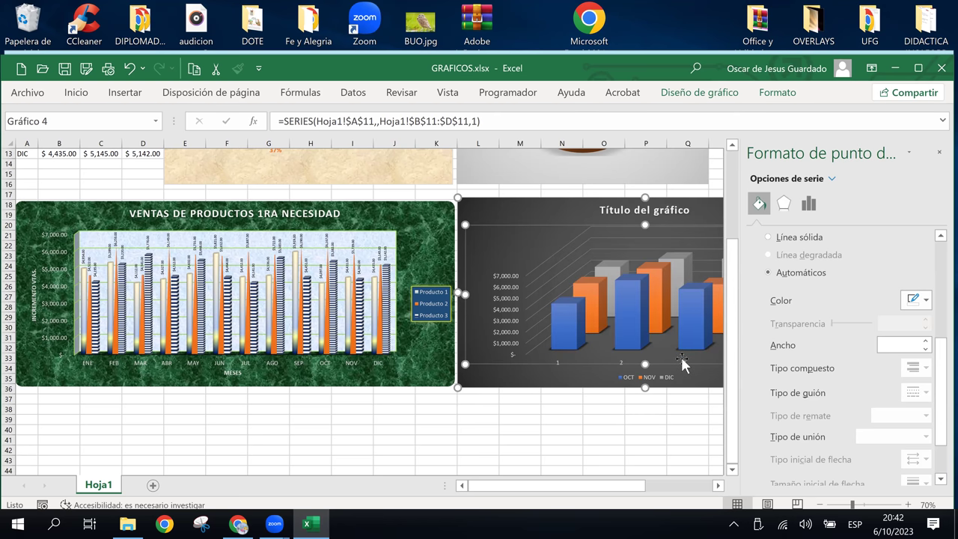
{"action": "left_click", "coordinate": [552, 293]}
{"action": "right_click", "coordinate": [515, 245]}
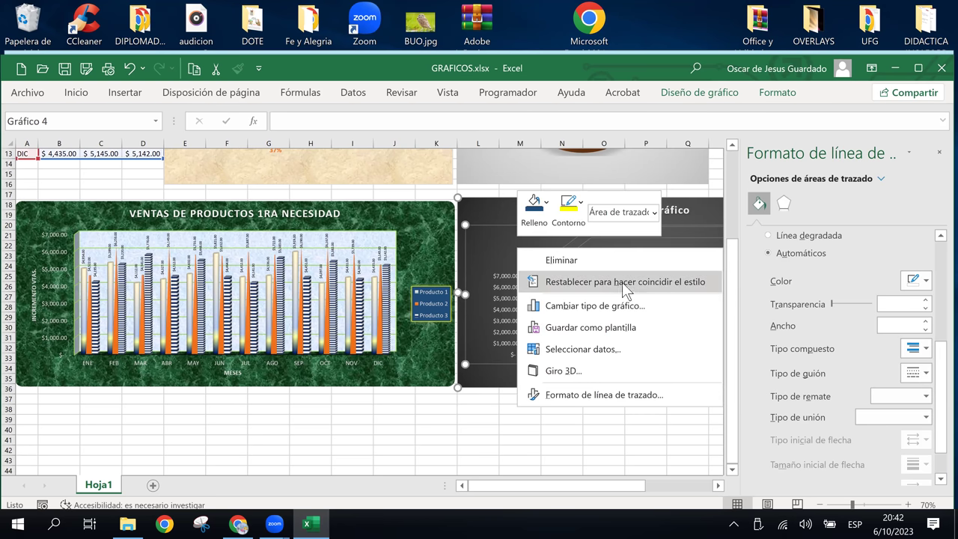
In Seleccionar datos, move the dialog off the chart and relabel the first category with B1.
{"action": "left_click", "coordinate": [643, 351]}
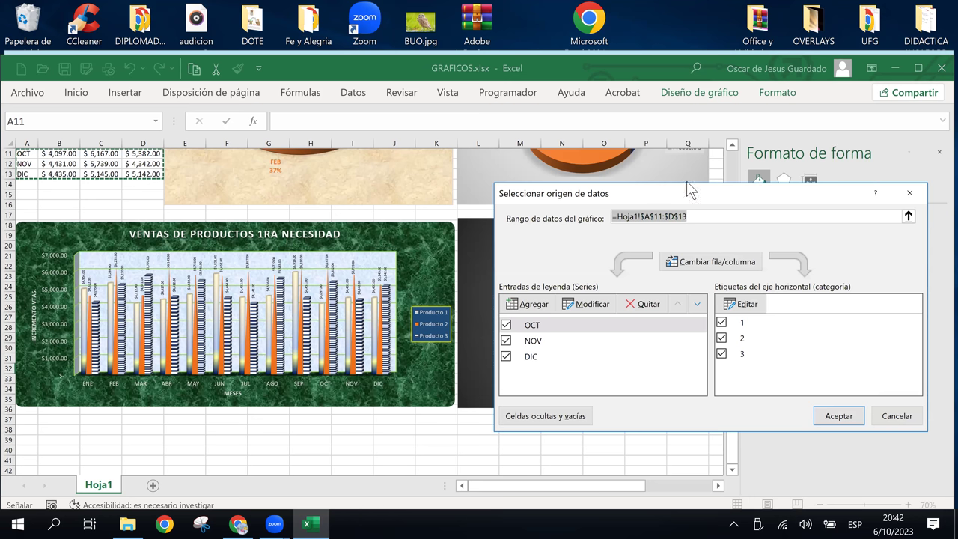
{"action": "left_click_drag", "start_coordinate": [687, 186], "coordinate": [801, 232]}
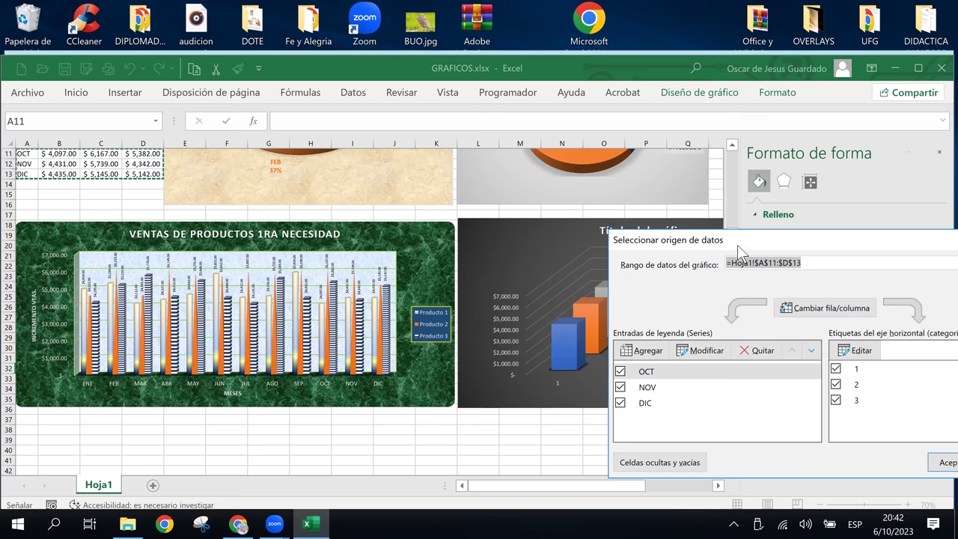
{"action": "left_click_drag", "start_coordinate": [738, 245], "coordinate": [155, 196]}
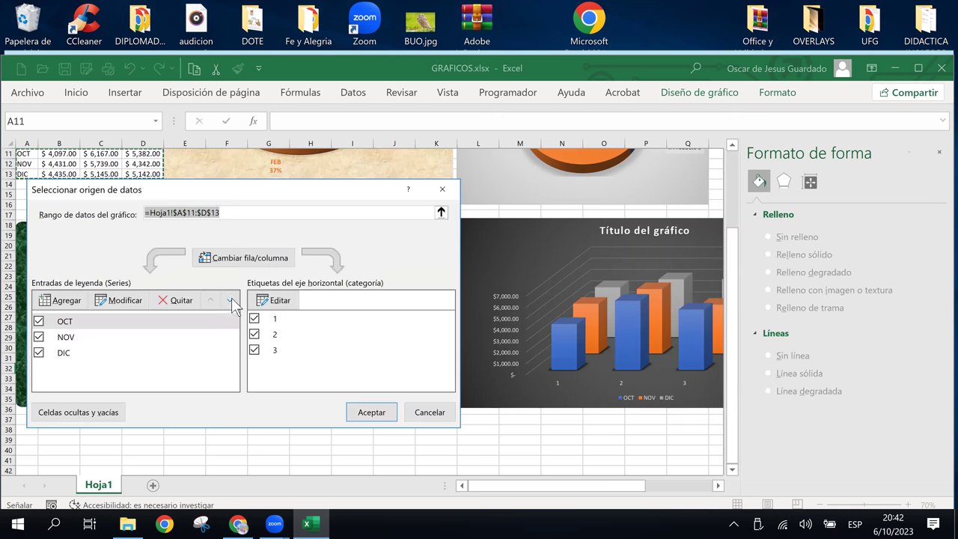
{"action": "left_click", "coordinate": [278, 321]}
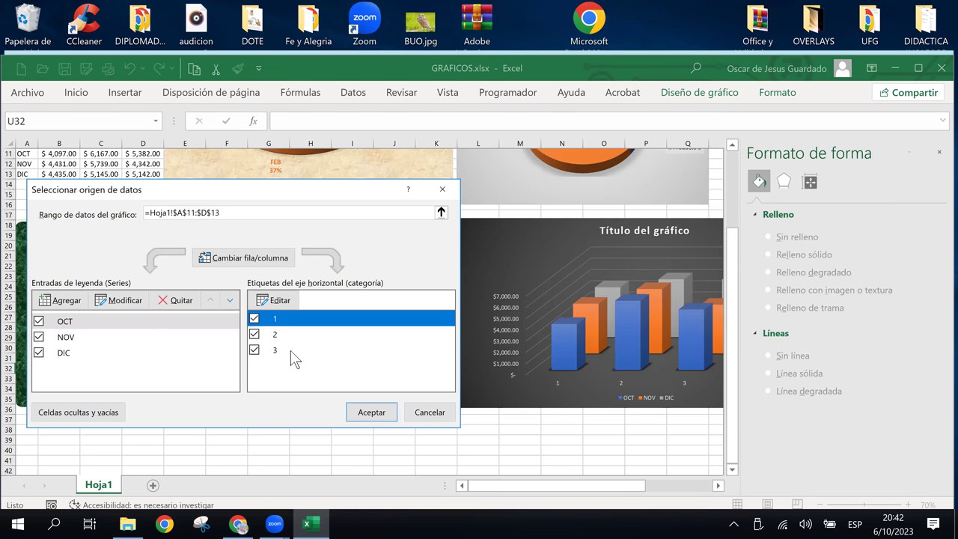
{"action": "left_click", "coordinate": [277, 301]}
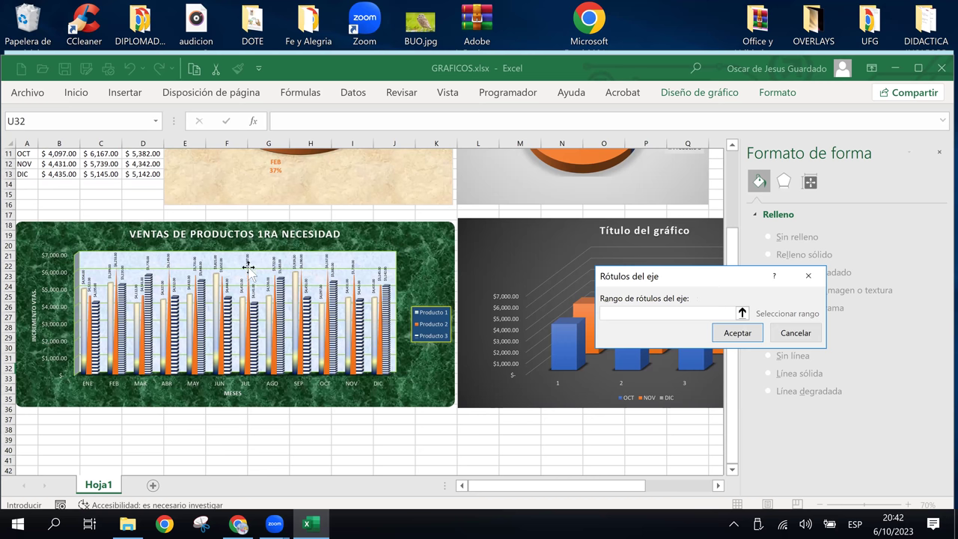
{"action": "scroll", "coordinate": [240, 266], "scroll_direction": "up", "scroll_amount": 4}
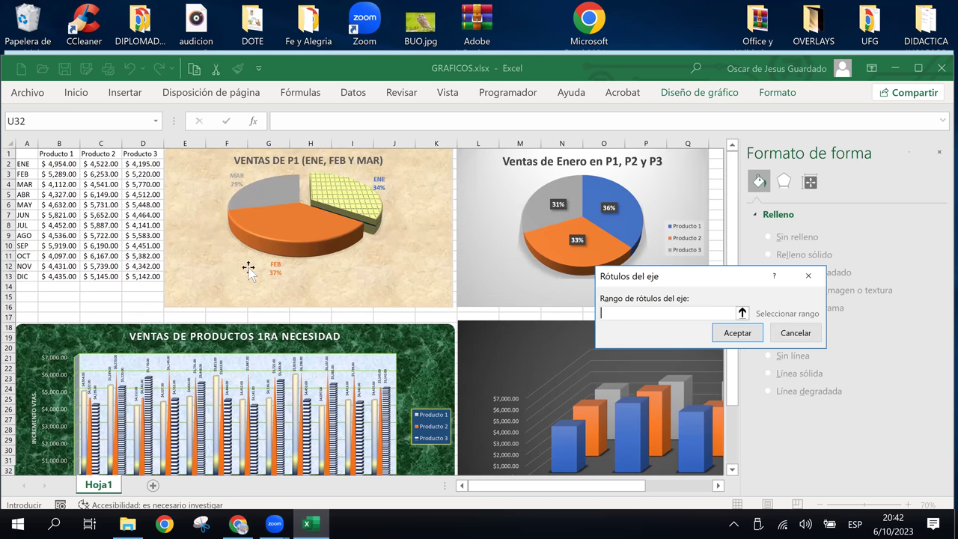
{"action": "left_click", "coordinate": [55, 153]}
{"action": "left_click", "coordinate": [726, 333]}
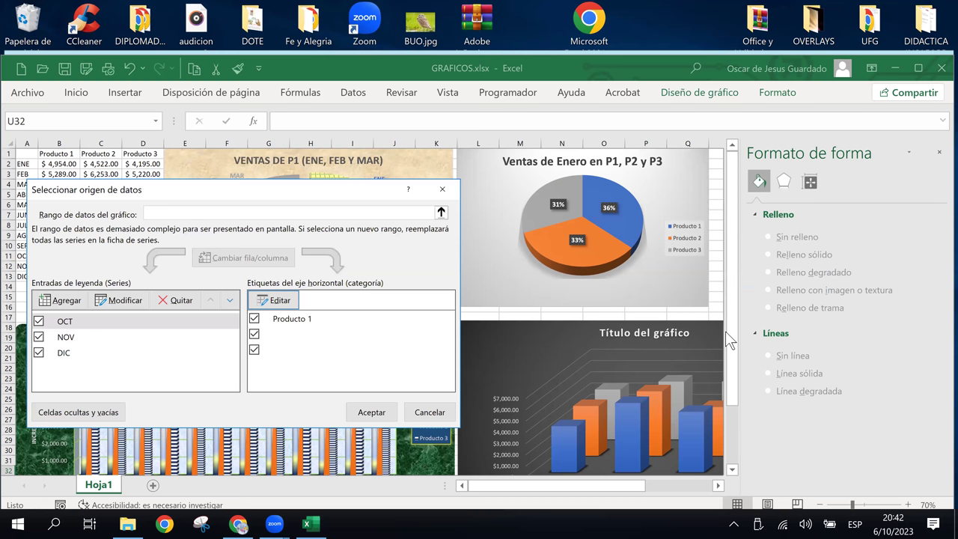
Relabel the second and third categories with C1 and D1, then apply with Aceptar.
{"action": "left_click", "coordinate": [285, 334]}
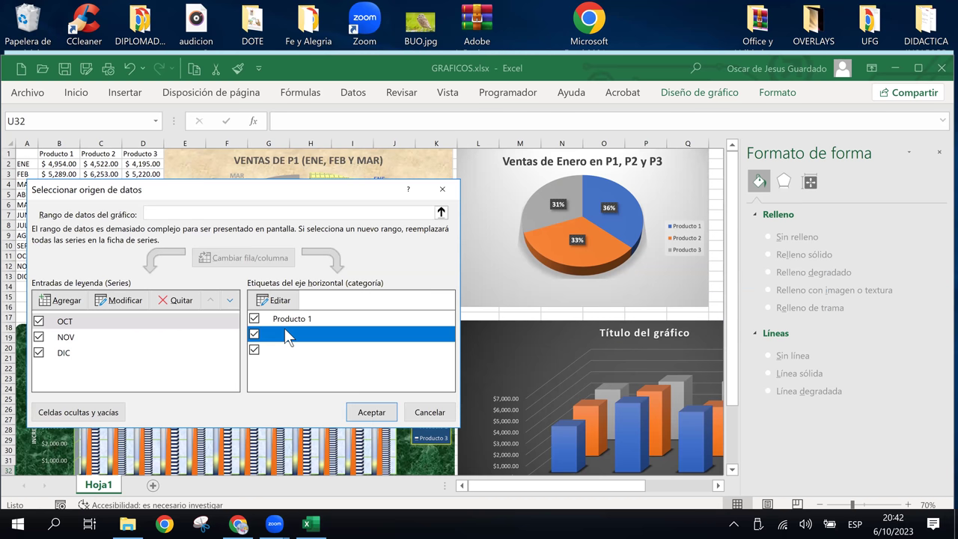
{"action": "left_click", "coordinate": [274, 299]}
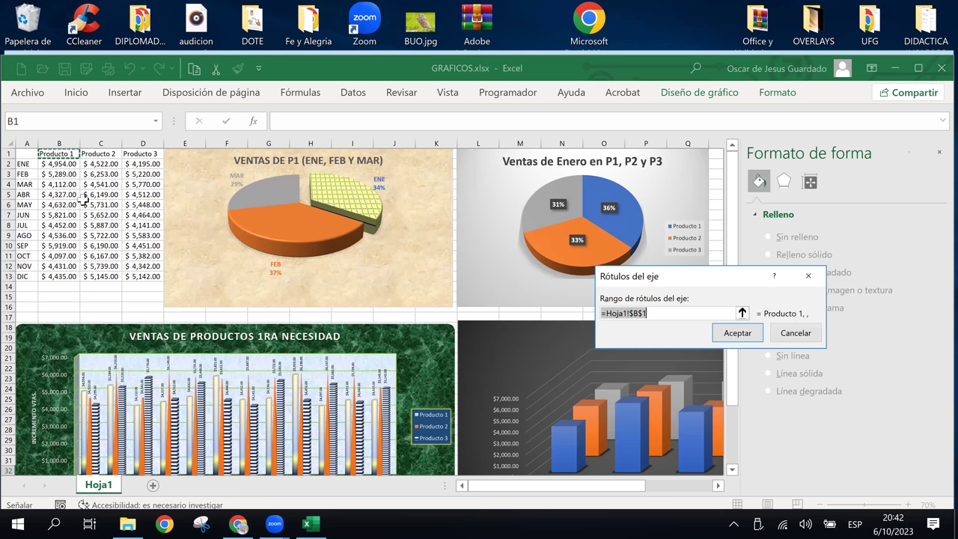
{"action": "left_click", "coordinate": [100, 153]}
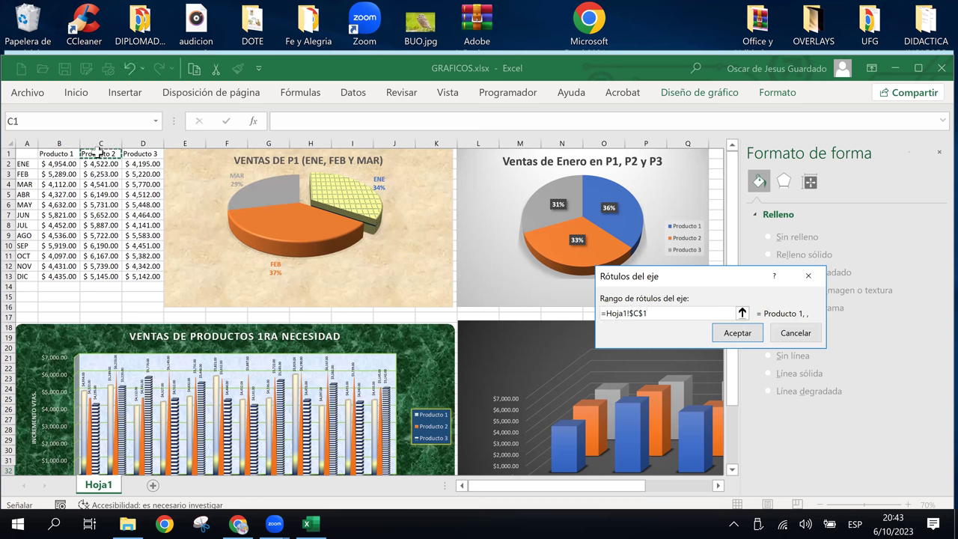
{"action": "left_click", "coordinate": [737, 333]}
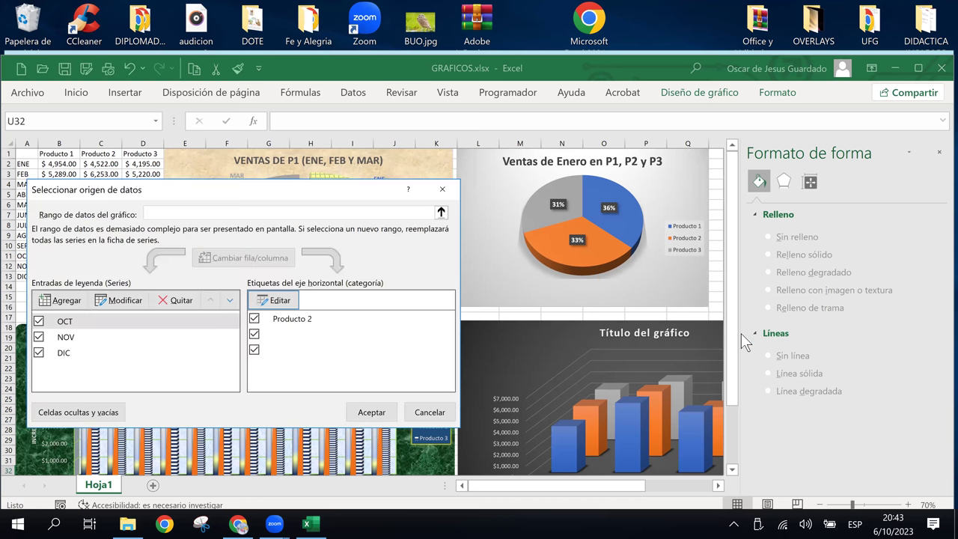
{"action": "left_click", "coordinate": [279, 351]}
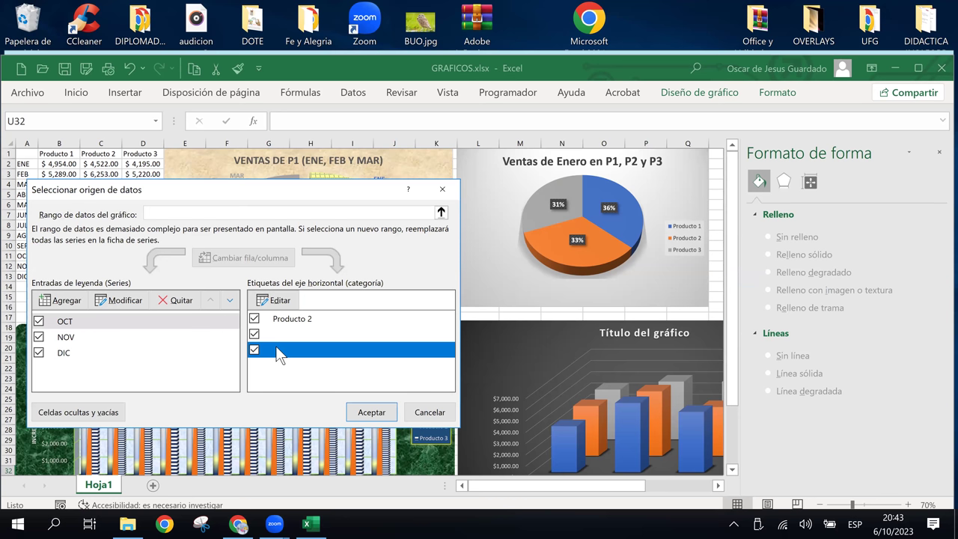
{"action": "left_click", "coordinate": [275, 300]}
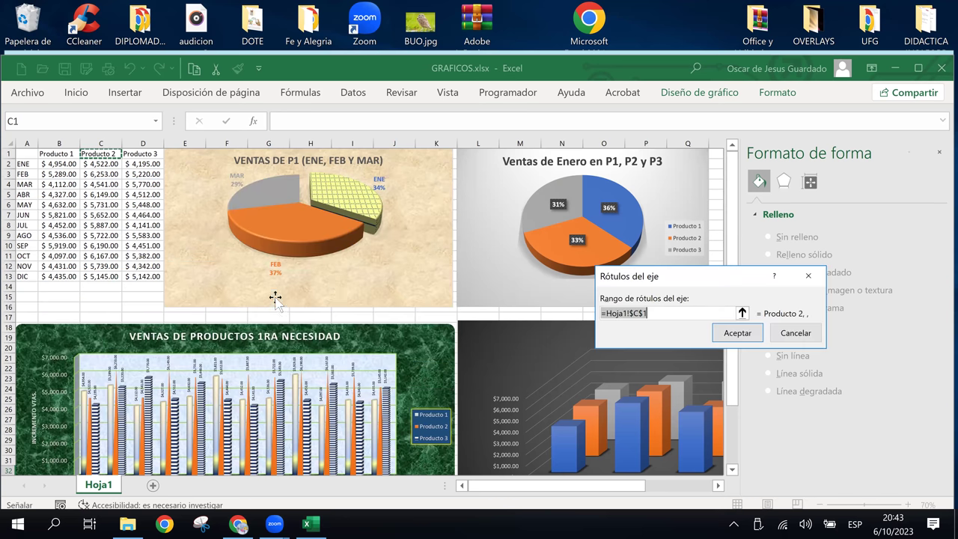
{"action": "left_click", "coordinate": [142, 154]}
{"action": "left_click", "coordinate": [738, 334]}
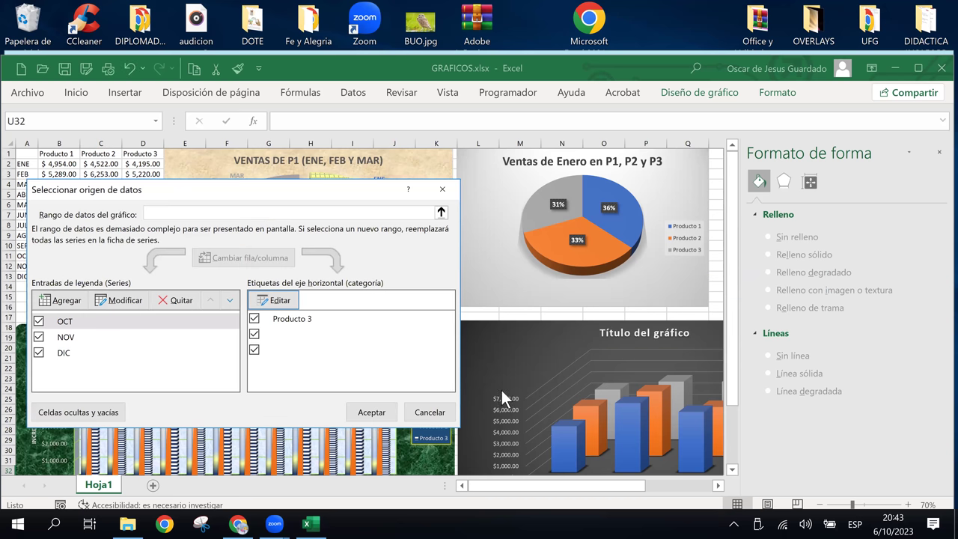
{"action": "left_click", "coordinate": [370, 412]}
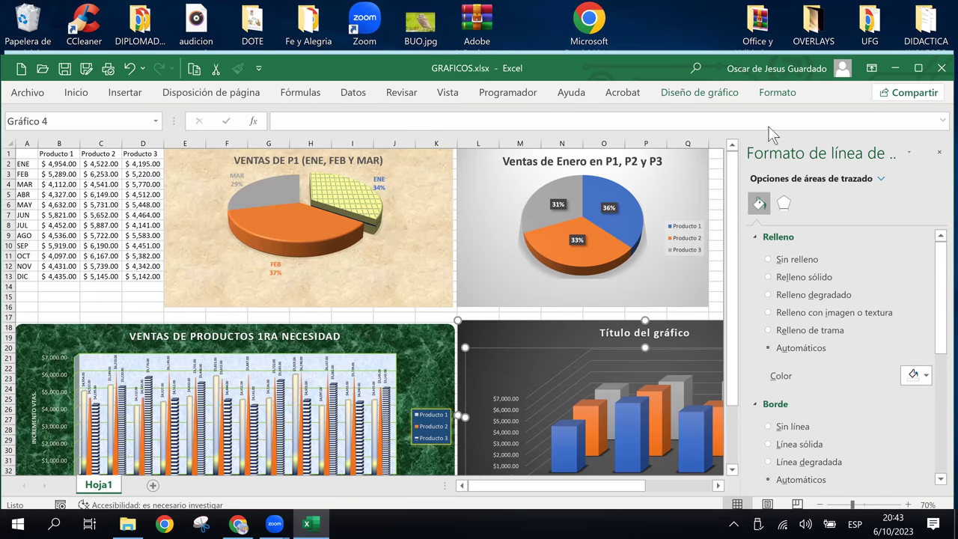
Close the formatting pane and scroll down to the dark 3D chart.
{"action": "left_click", "coordinate": [939, 152]}
{"action": "scroll", "coordinate": [723, 377], "scroll_direction": "down", "scroll_amount": 2}
{"action": "scroll", "coordinate": [723, 376], "scroll_direction": "down", "scroll_amount": 2}
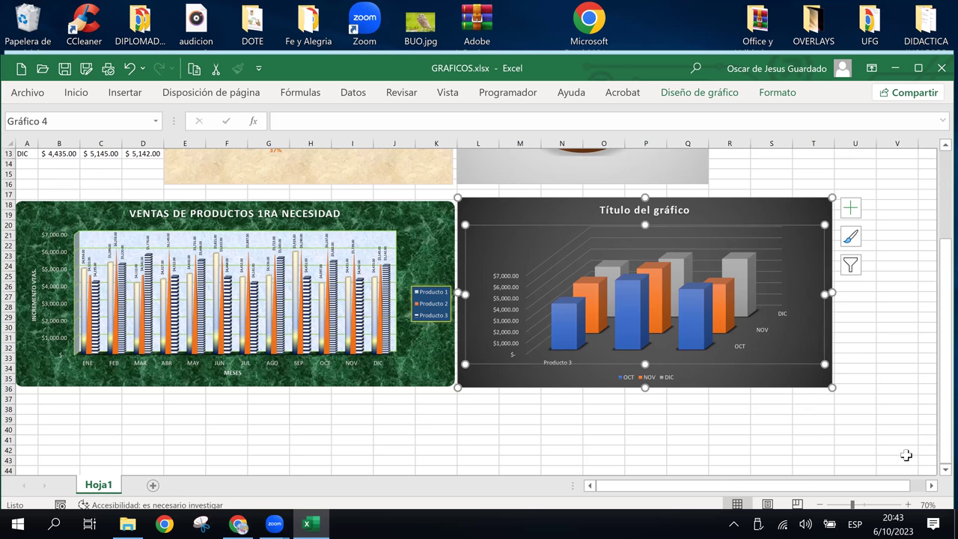
Check the OCT series' shadow settings in Dar formato a serie de datos, then right-click the plot area.
{"action": "left_click", "coordinate": [627, 315]}
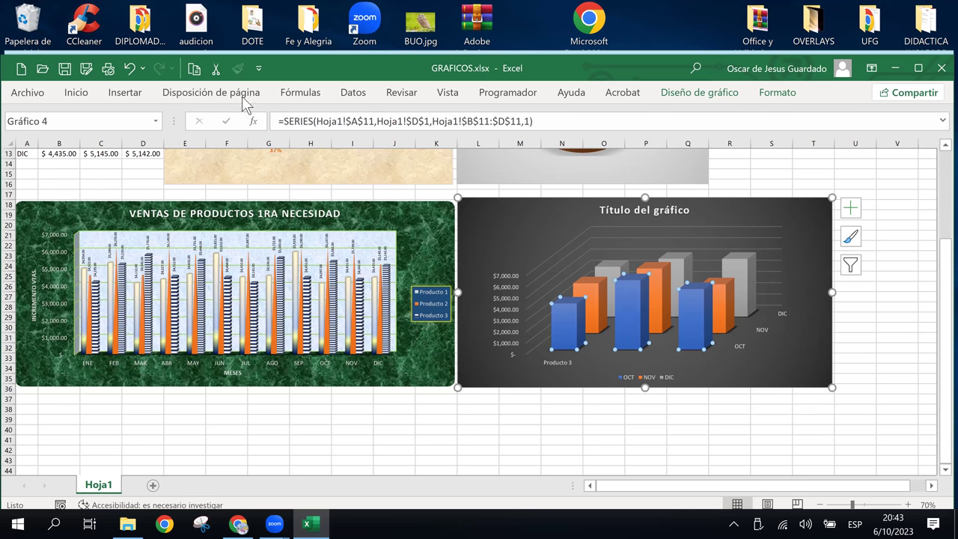
{"action": "scroll", "coordinate": [474, 258], "scroll_direction": "up", "scroll_amount": 3}
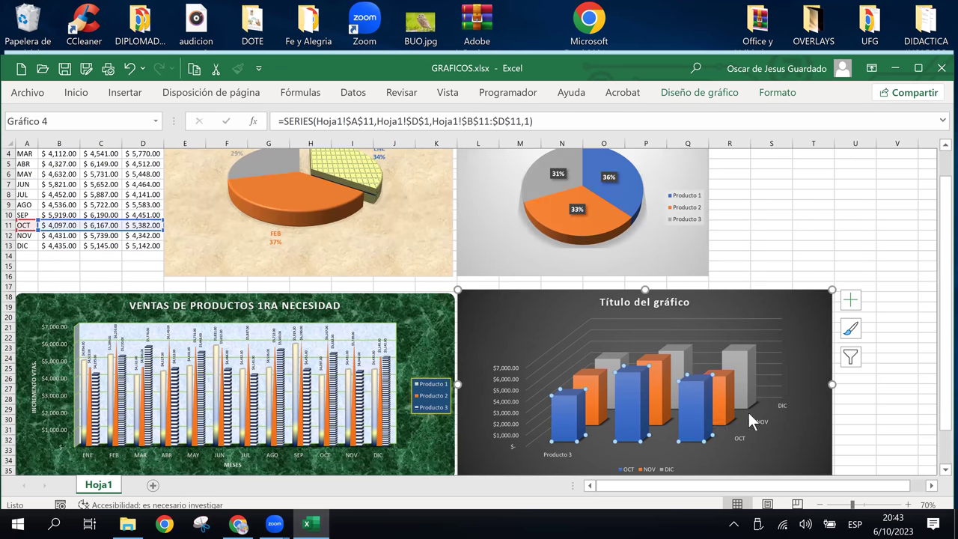
{"action": "right_click", "coordinate": [688, 411]}
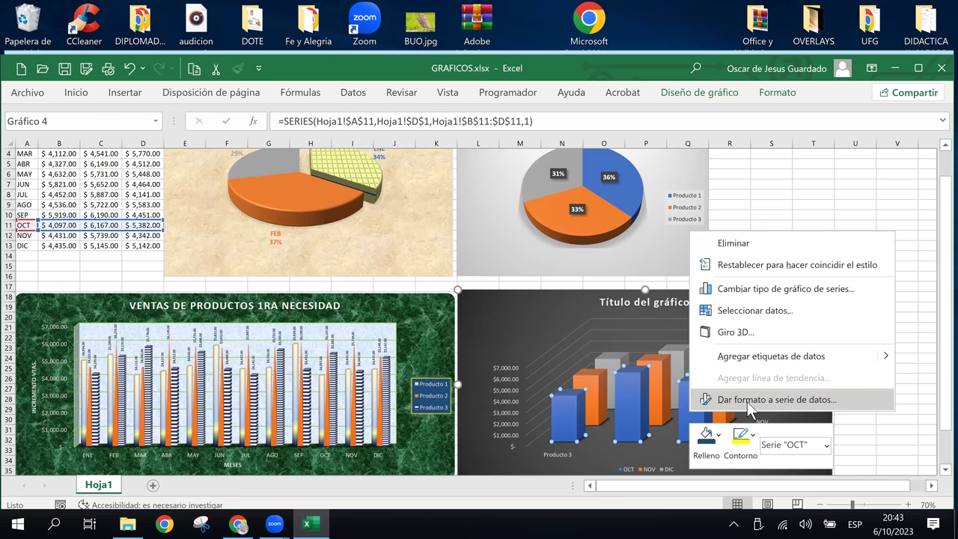
{"action": "left_click", "coordinate": [747, 402]}
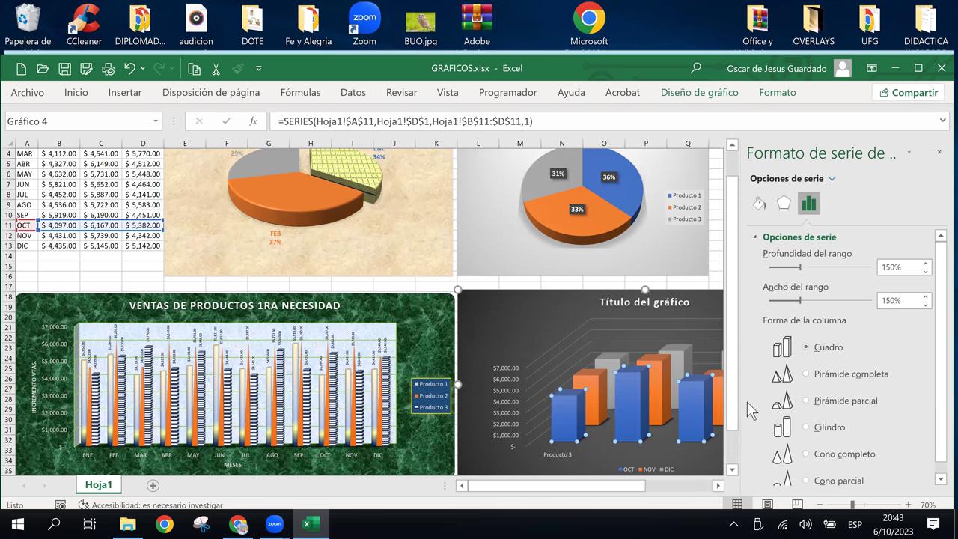
{"action": "left_click", "coordinate": [784, 203]}
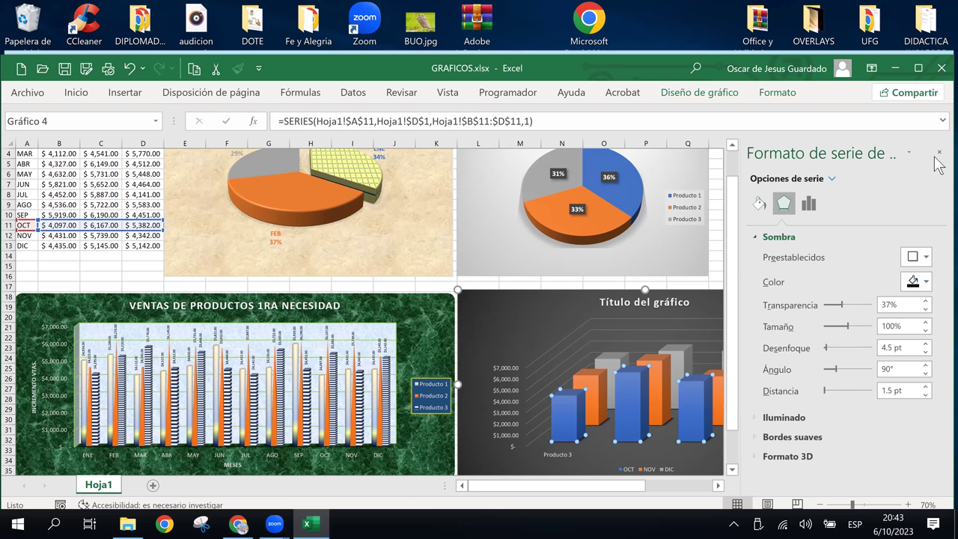
{"action": "left_click", "coordinate": [939, 153]}
{"action": "left_click", "coordinate": [780, 450]}
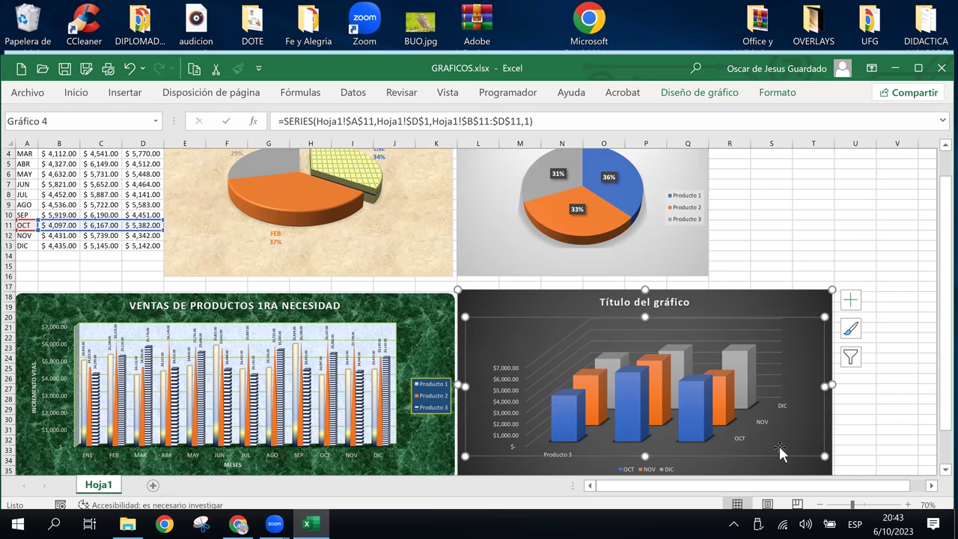
{"action": "right_click", "coordinate": [780, 450]}
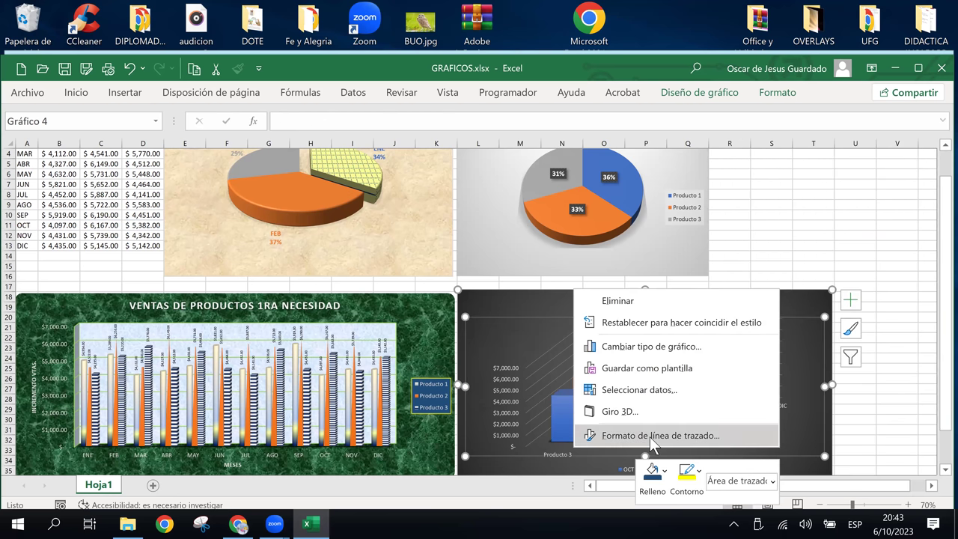
Reopen Select Data Source and back out of the Producto 3 label and OCT series edits unchanged.
{"action": "left_click", "coordinate": [668, 390]}
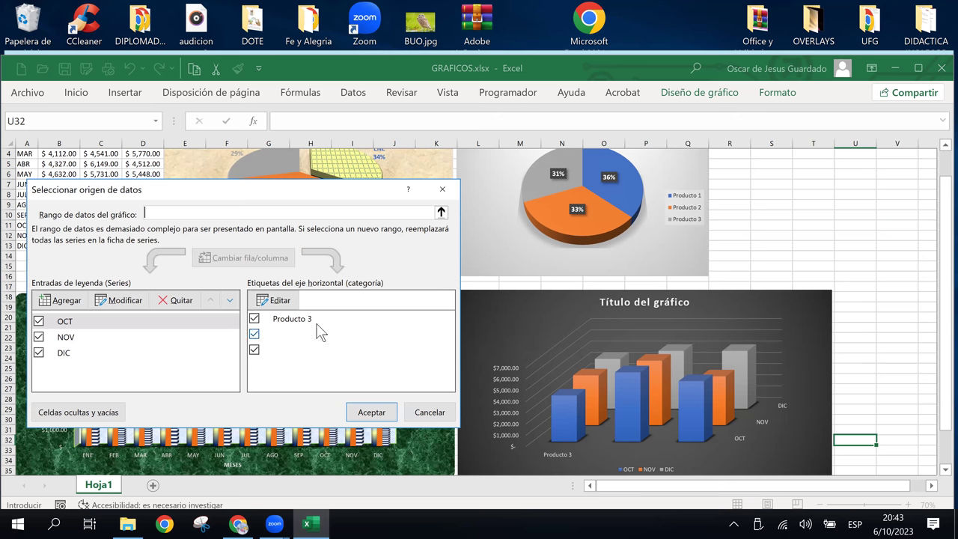
{"action": "left_click", "coordinate": [294, 321]}
{"action": "left_click", "coordinate": [275, 300]}
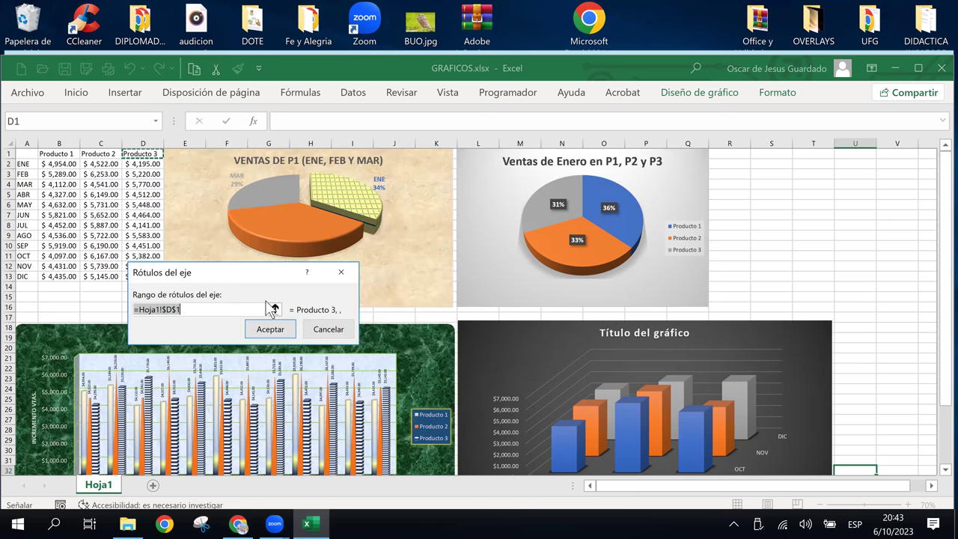
{"action": "left_click", "coordinate": [328, 330]}
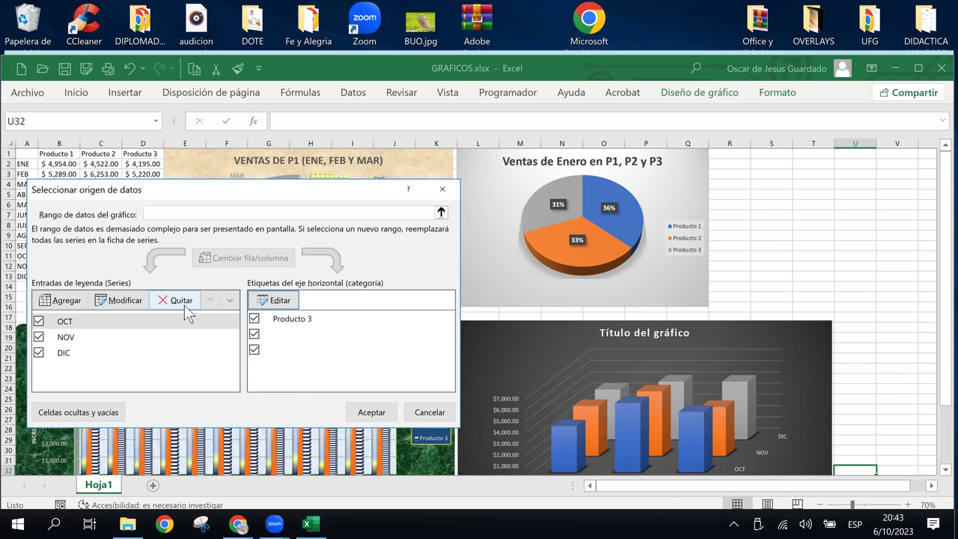
{"action": "left_click", "coordinate": [117, 307]}
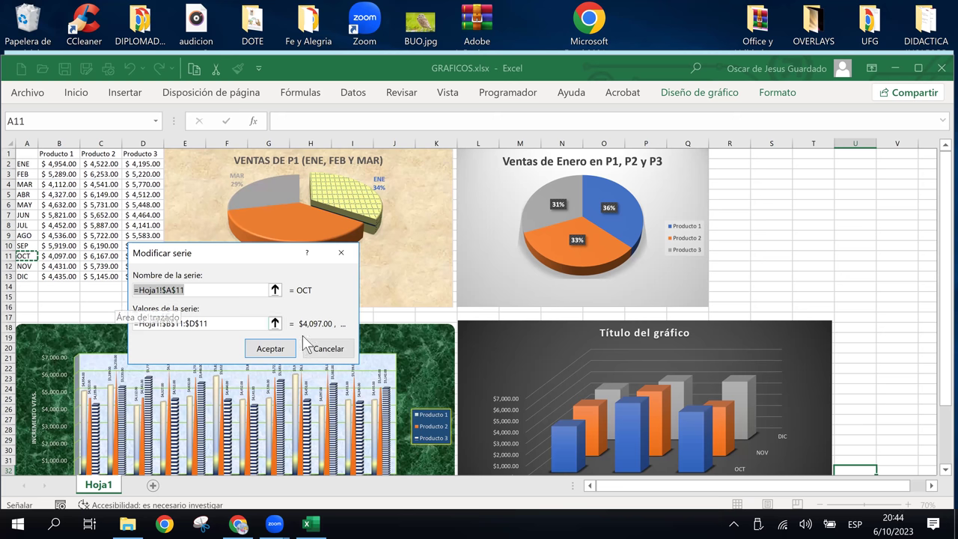
{"action": "left_click", "coordinate": [330, 349]}
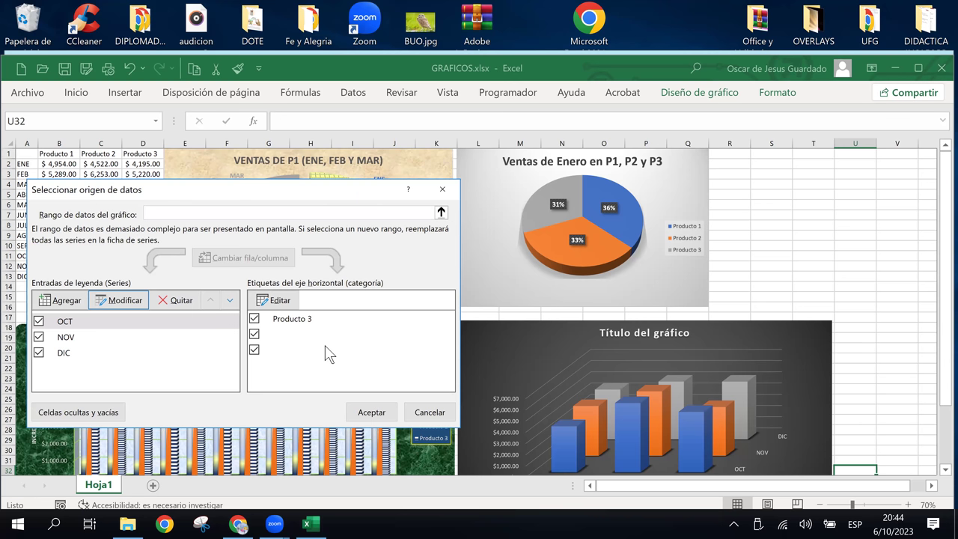
Uncheck the second and third product groups and set the first axis label to cell B1.
{"action": "left_click", "coordinate": [276, 319]}
{"action": "left_click", "coordinate": [254, 350]}
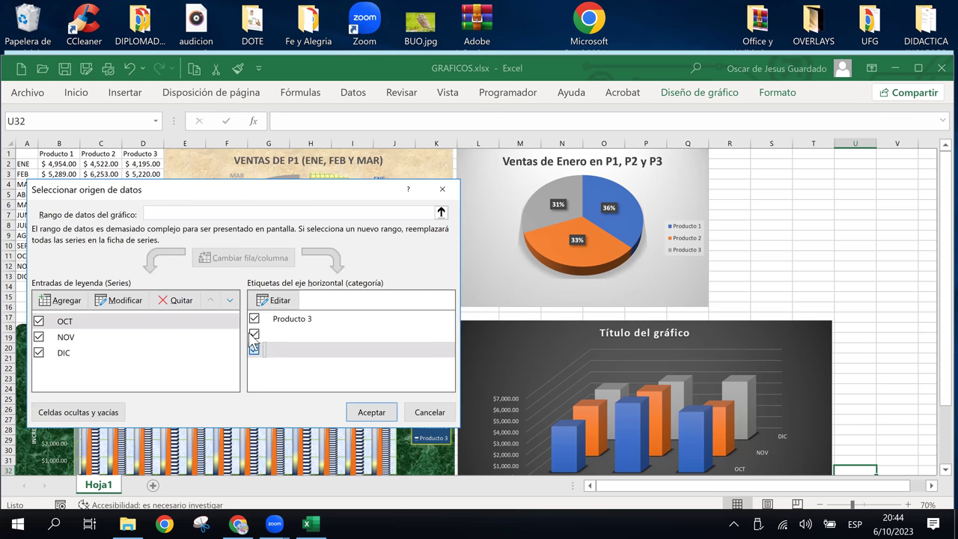
{"action": "left_click", "coordinate": [292, 320]}
{"action": "left_click", "coordinate": [254, 334]}
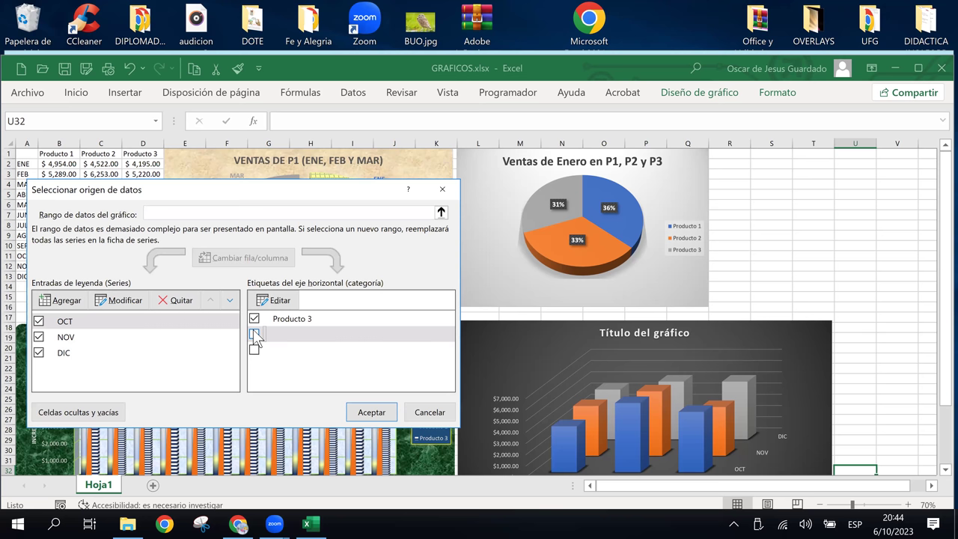
{"action": "left_click", "coordinate": [291, 320]}
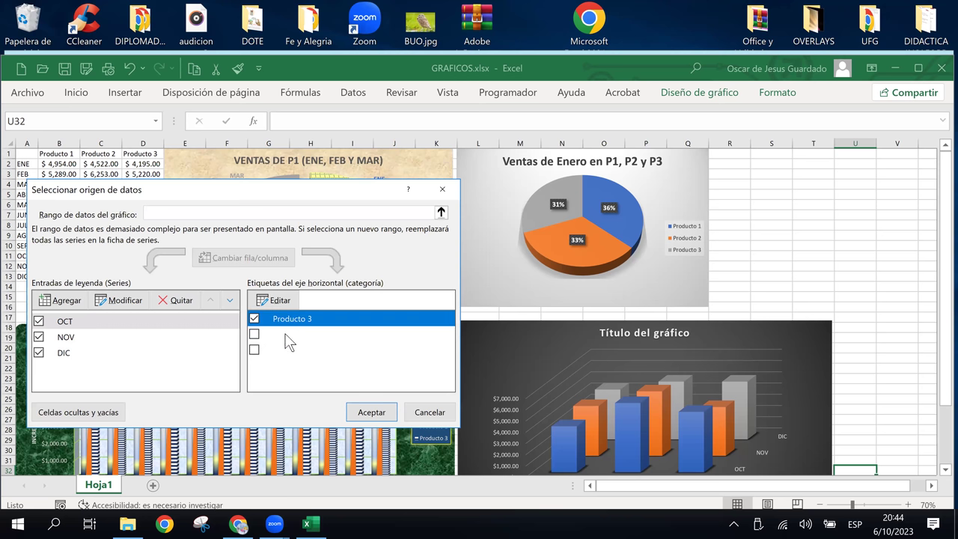
{"action": "left_click", "coordinate": [278, 300]}
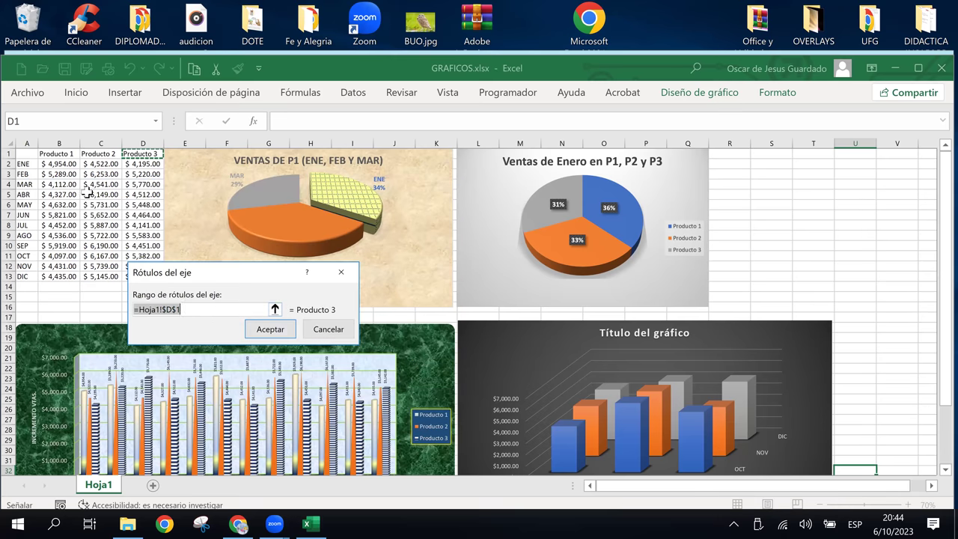
{"action": "left_click", "coordinate": [60, 154]}
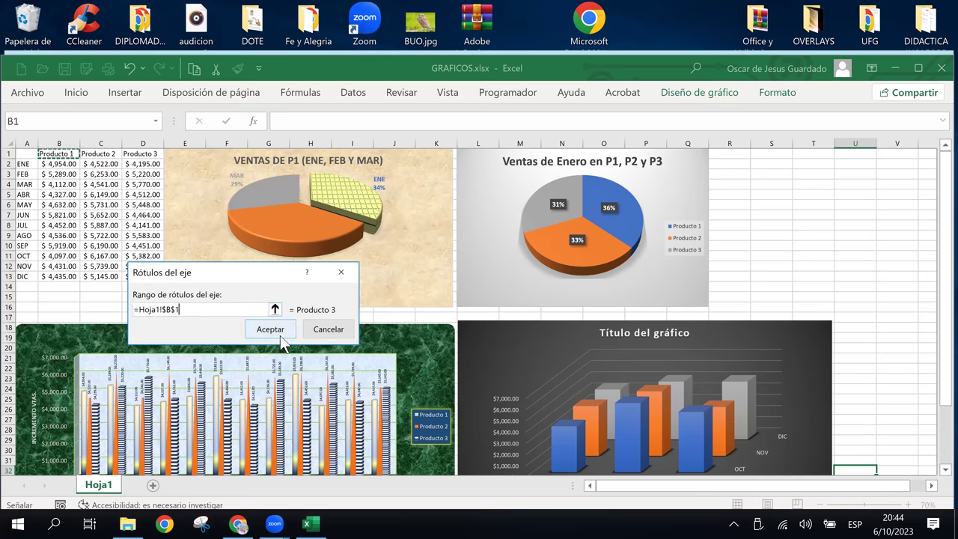
{"action": "left_click", "coordinate": [274, 329]}
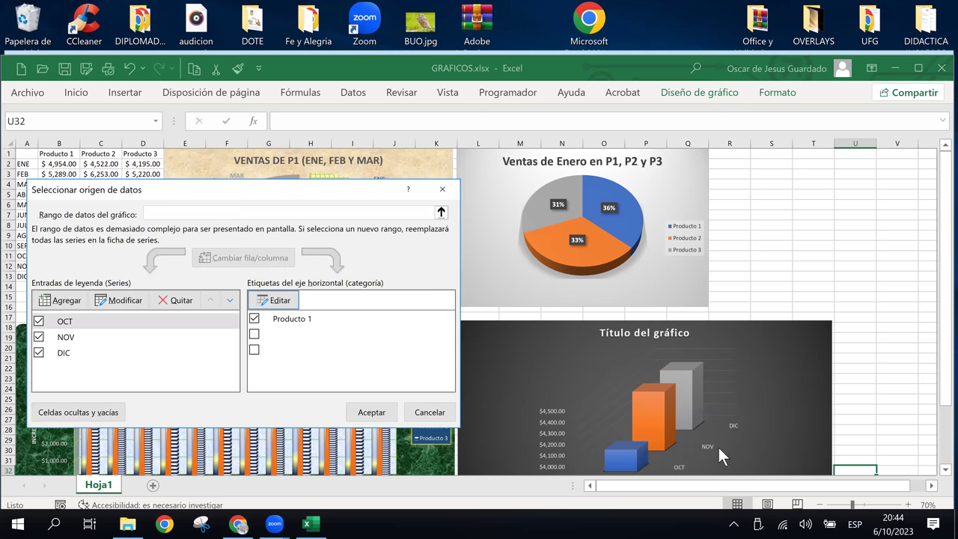
Set the second axis label to cell C1 and re-check the third product group.
{"action": "left_click", "coordinate": [277, 334]}
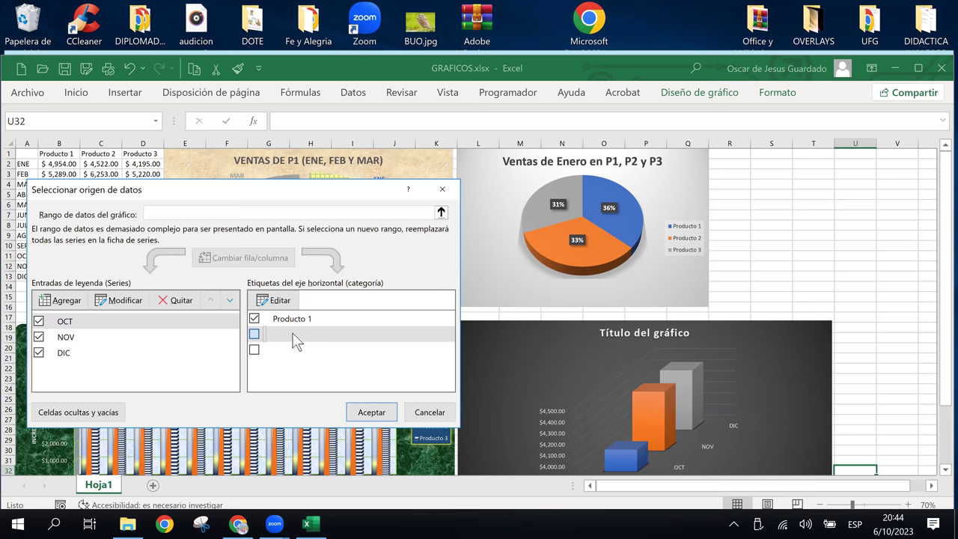
{"action": "left_click", "coordinate": [296, 340]}
{"action": "left_click", "coordinate": [278, 301]}
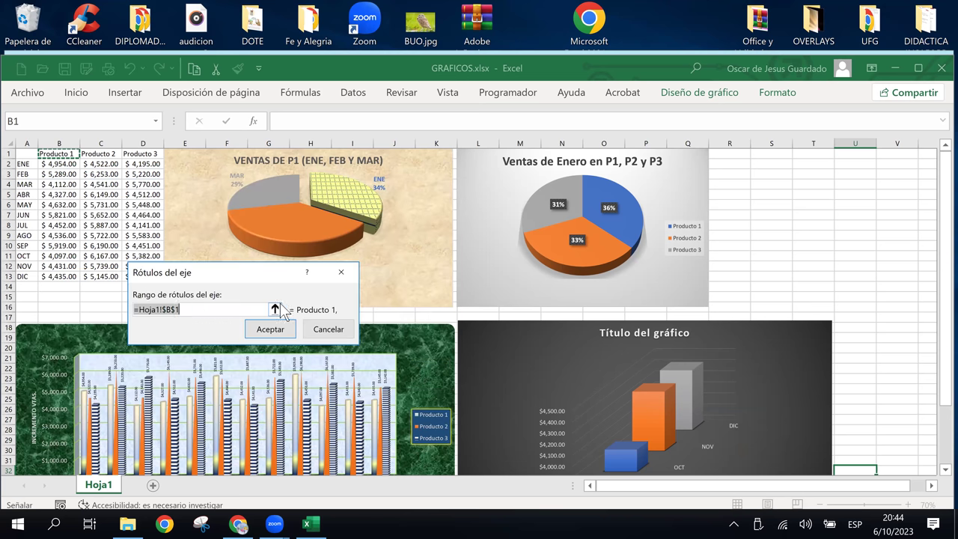
{"action": "left_click", "coordinate": [110, 154]}
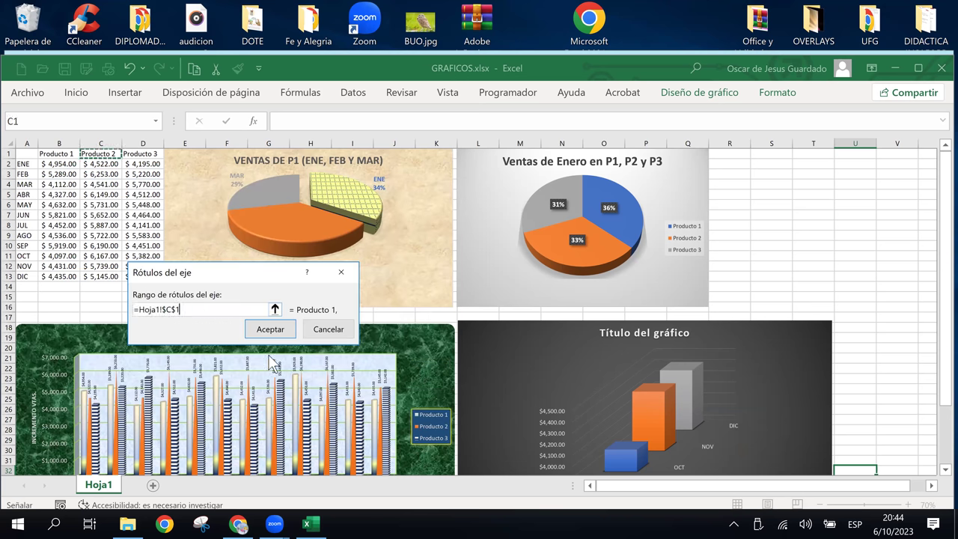
{"action": "left_click", "coordinate": [268, 329]}
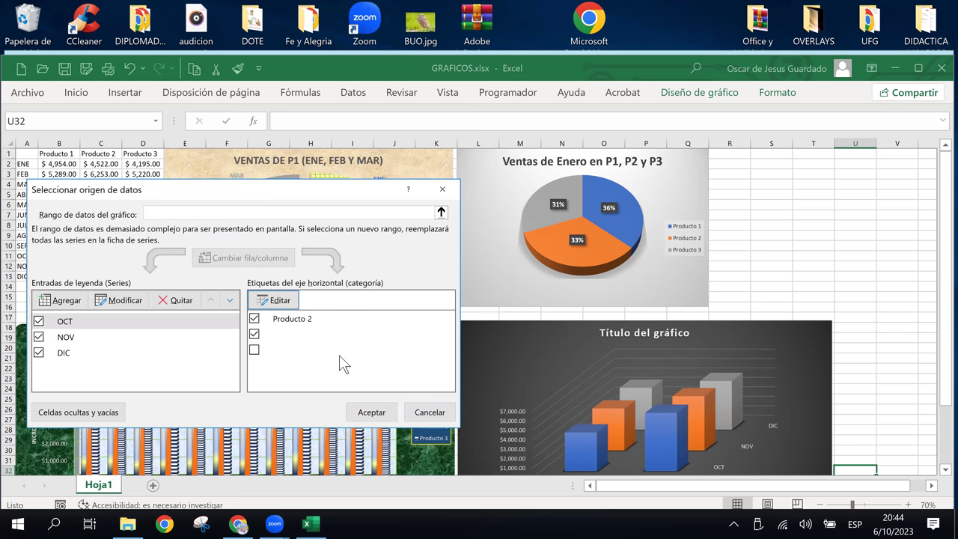
{"action": "left_click", "coordinate": [254, 349]}
{"action": "left_click", "coordinate": [270, 323]}
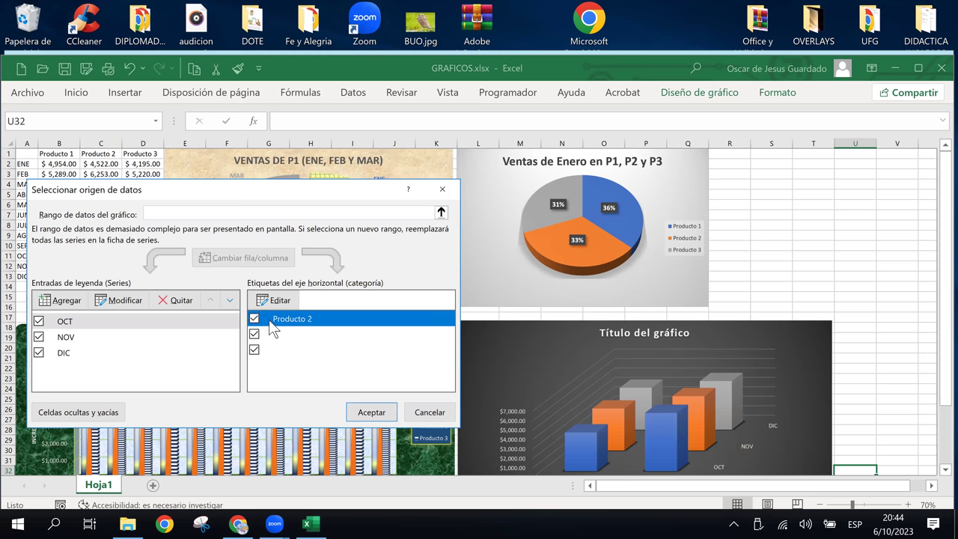
Apply the data source changes, scroll to the 3D chart, and inspect its axis and plot area, leaving the chart selected.
{"action": "left_click", "coordinate": [428, 412]}
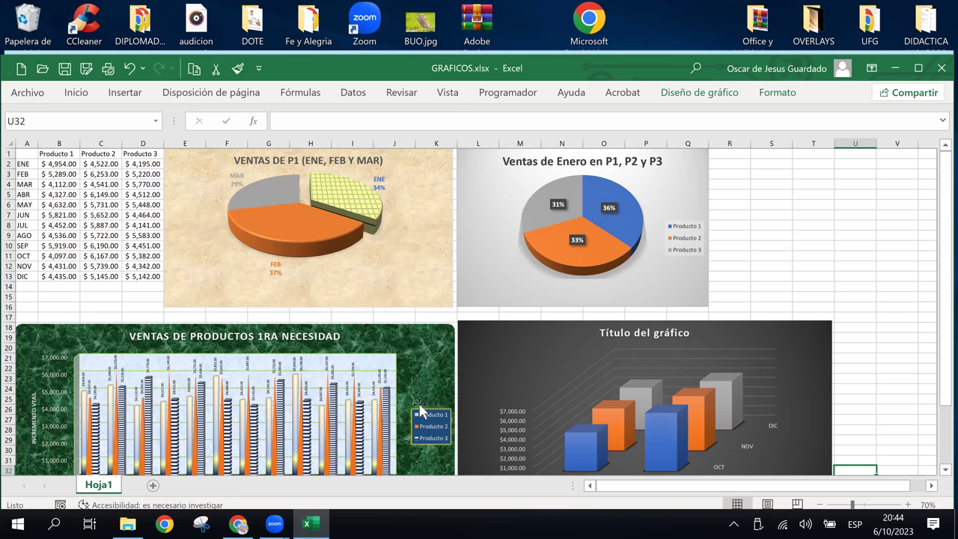
{"action": "scroll", "coordinate": [746, 354], "scroll_direction": "down", "scroll_amount": 1}
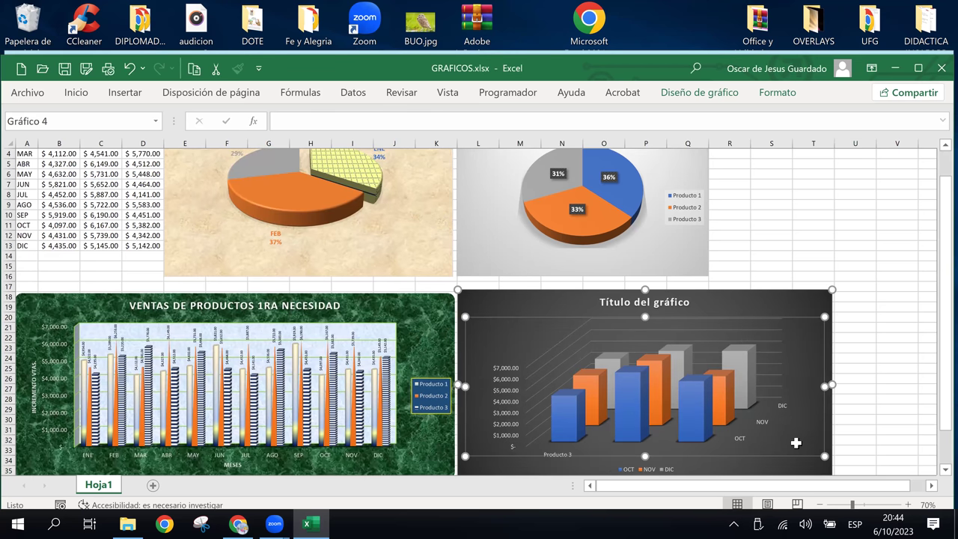
{"action": "scroll", "coordinate": [796, 443], "scroll_direction": "down", "scroll_amount": 2}
{"action": "key", "text": "Escape"}
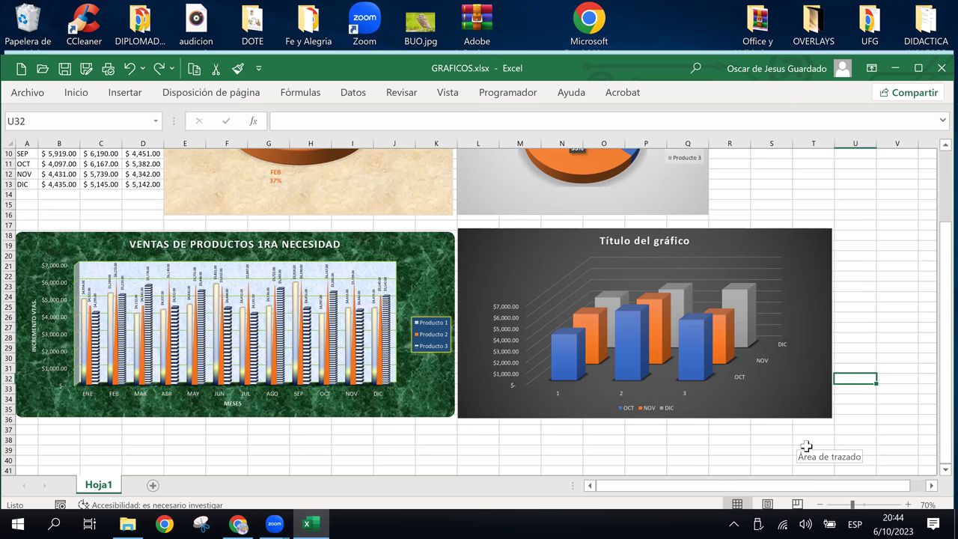
{"action": "left_click", "coordinate": [685, 394]}
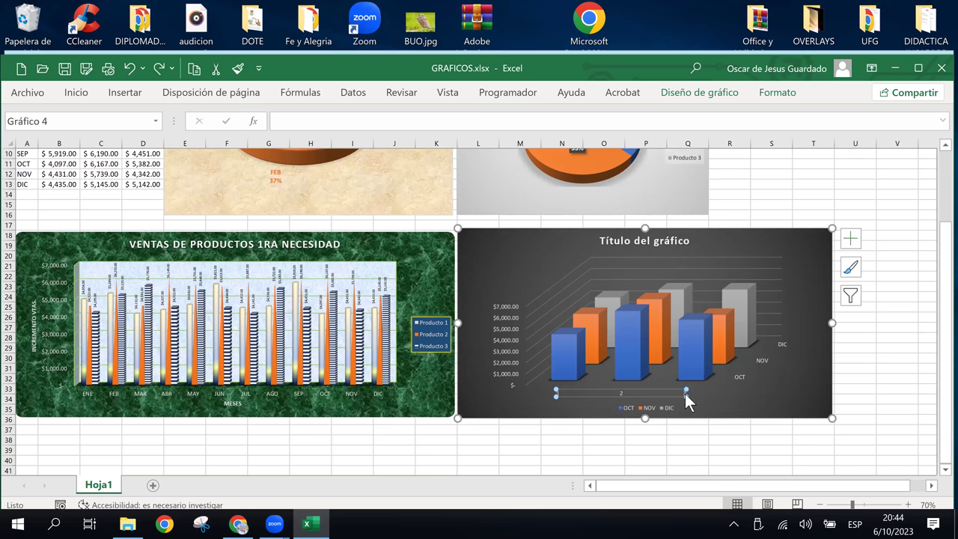
{"action": "left_click", "coordinate": [629, 397]}
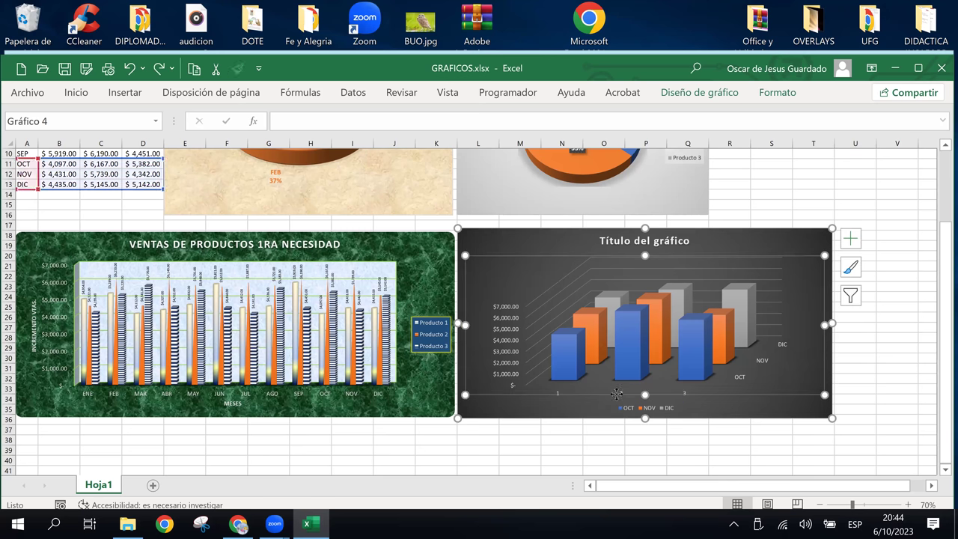
{"action": "left_click", "coordinate": [615, 401]}
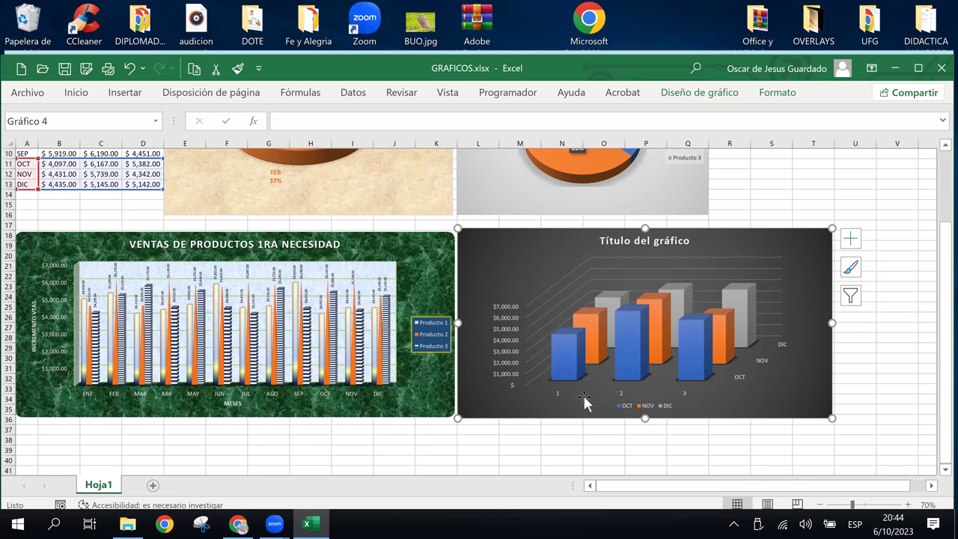
{"action": "left_click", "coordinate": [559, 395]}
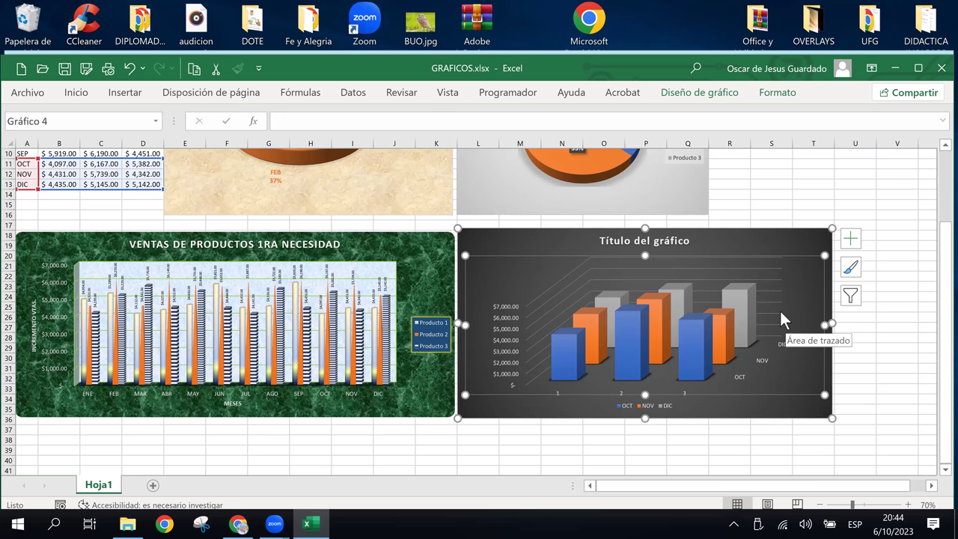
{"action": "left_click", "coordinate": [781, 255]}
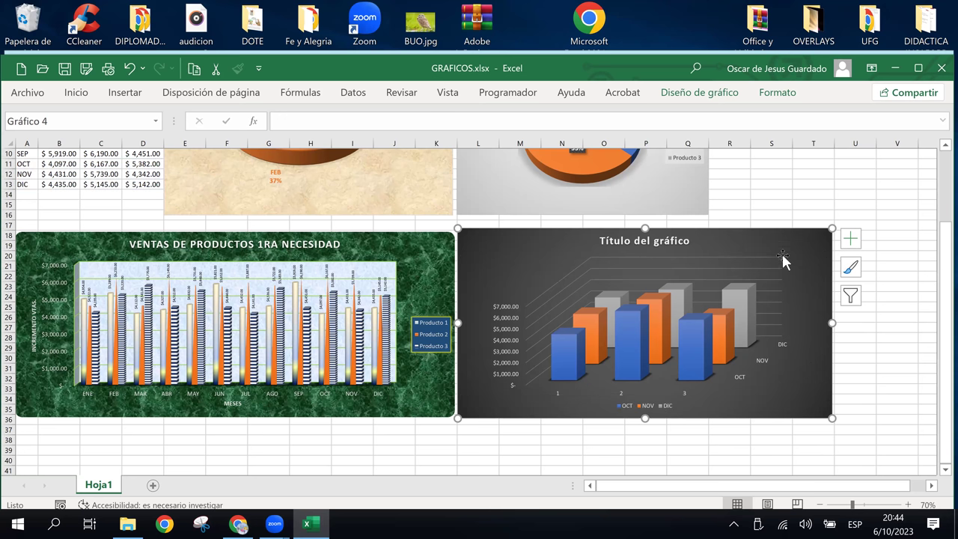
Replace the dark chart's title text with 'Ventas ultimo Trim P1, P2 y P3'.
{"action": "left_click", "coordinate": [655, 240]}
{"action": "left_click_drag", "start_coordinate": [653, 241], "coordinate": [706, 246]}
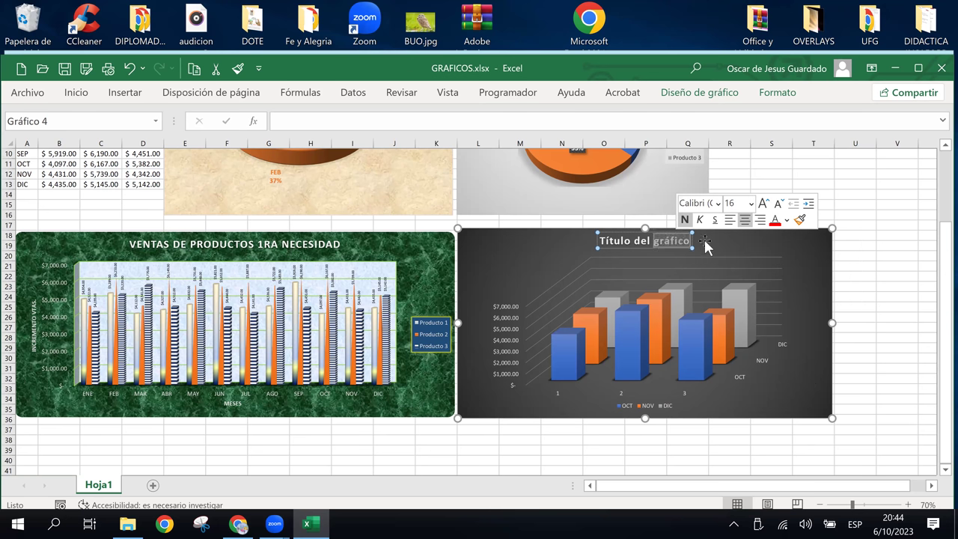
{"action": "left_click", "coordinate": [653, 240]}
{"action": "triple_click", "coordinate": [633, 239]}
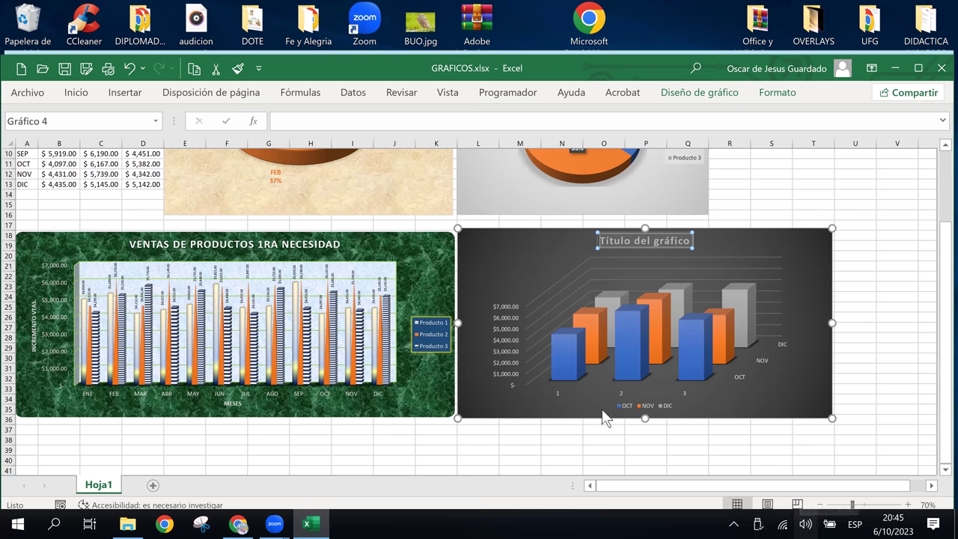
{"action": "scroll", "coordinate": [602, 408], "scroll_direction": "up", "scroll_amount": 3}
{"action": "mouse_move", "coordinate": [610, 414]}
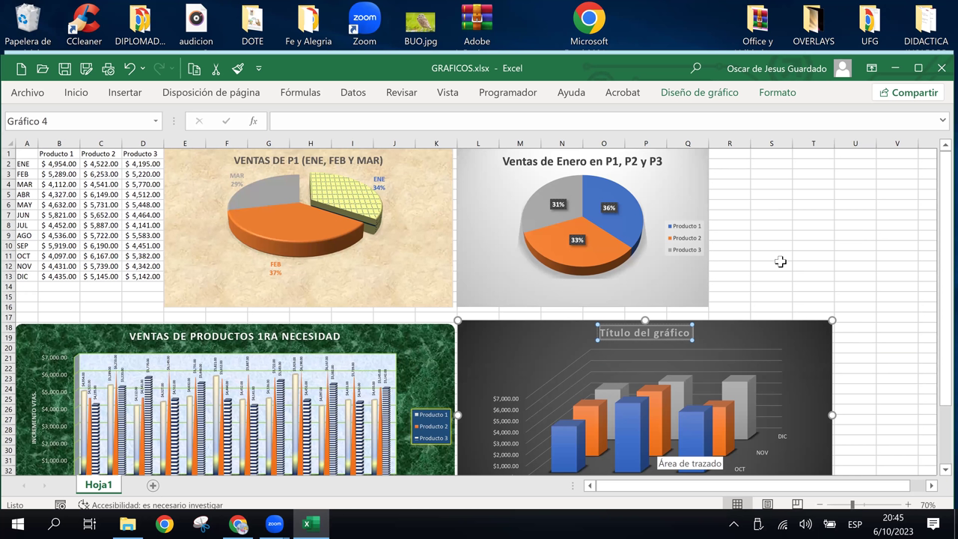
{"action": "type", "text": "Ve"}
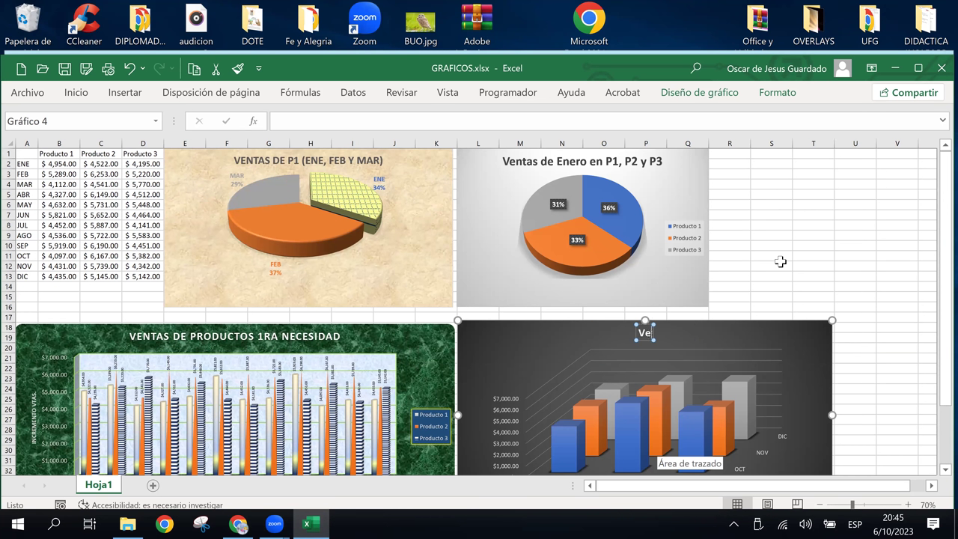
{"action": "type", "text": "ntas"}
{"action": "type", "text": " ultimp"}
{"action": "key", "text": "BackSpace"}
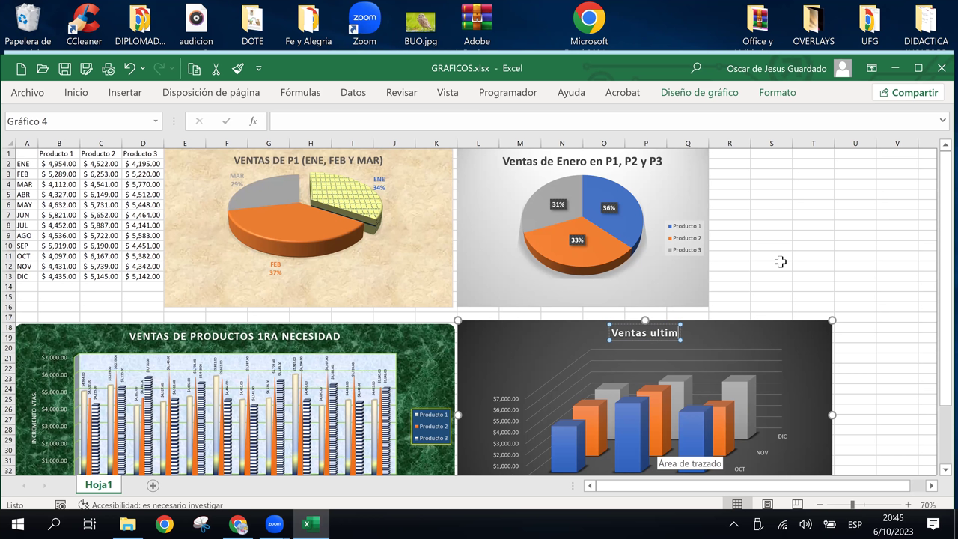
{"action": "type", "text": "o Trim"}
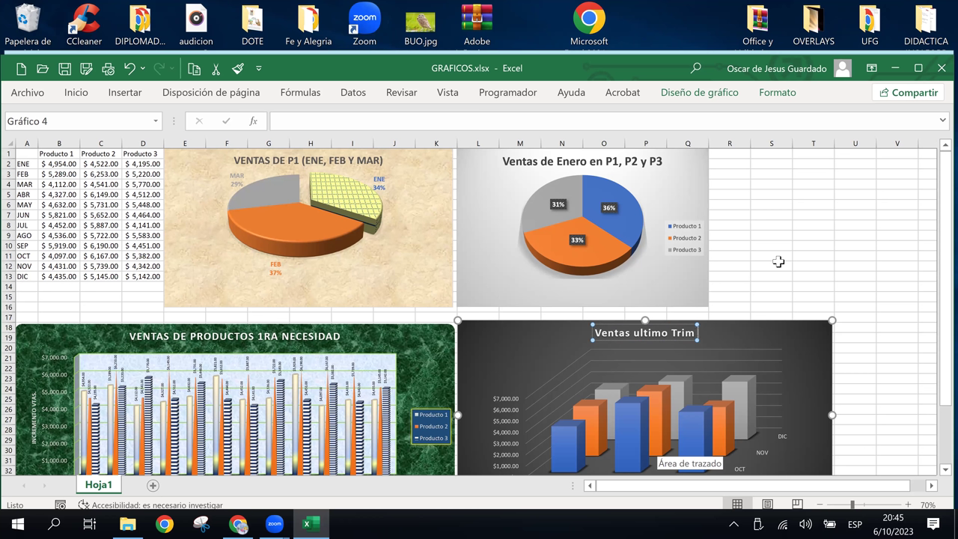
{"action": "type", "text": " P1,"}
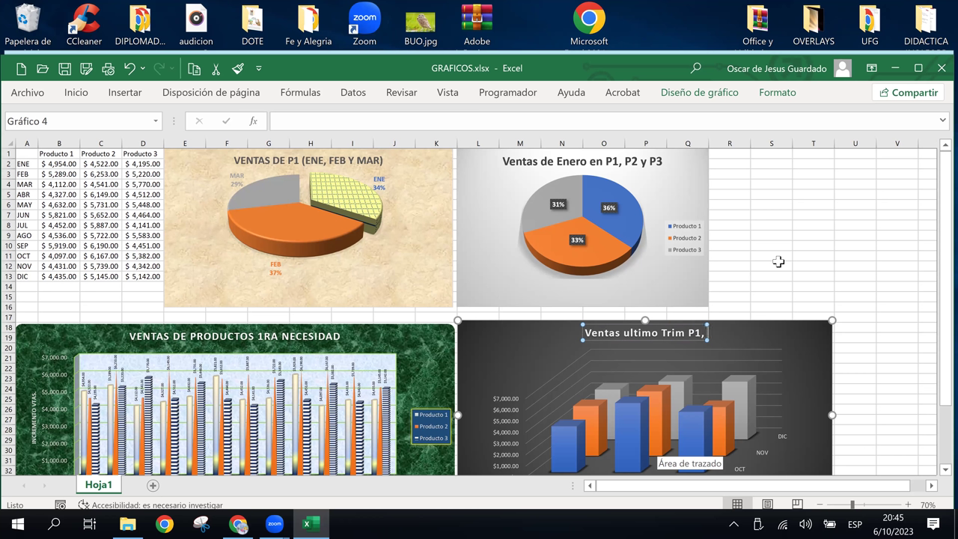
{"action": "type", "text": " P2"}
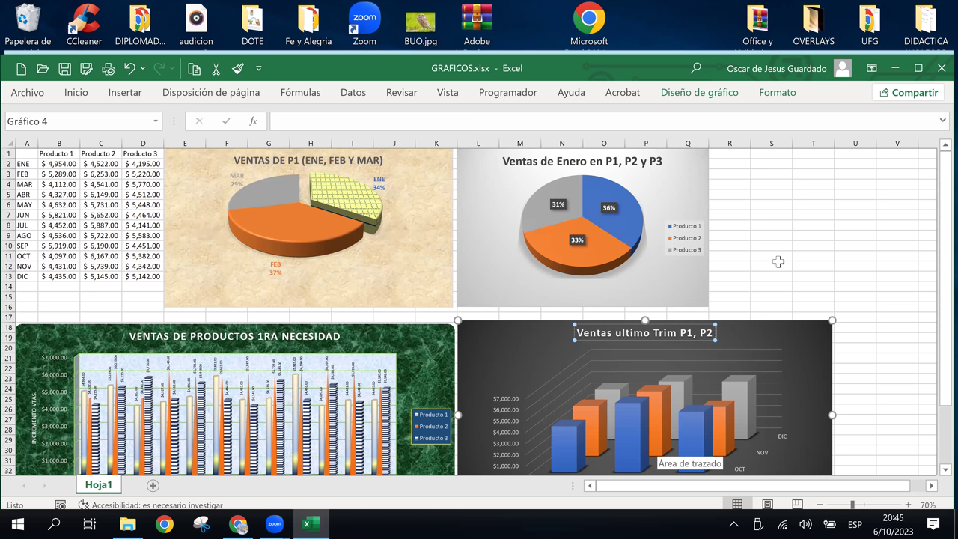
{"action": "type", "text": " y P3"}
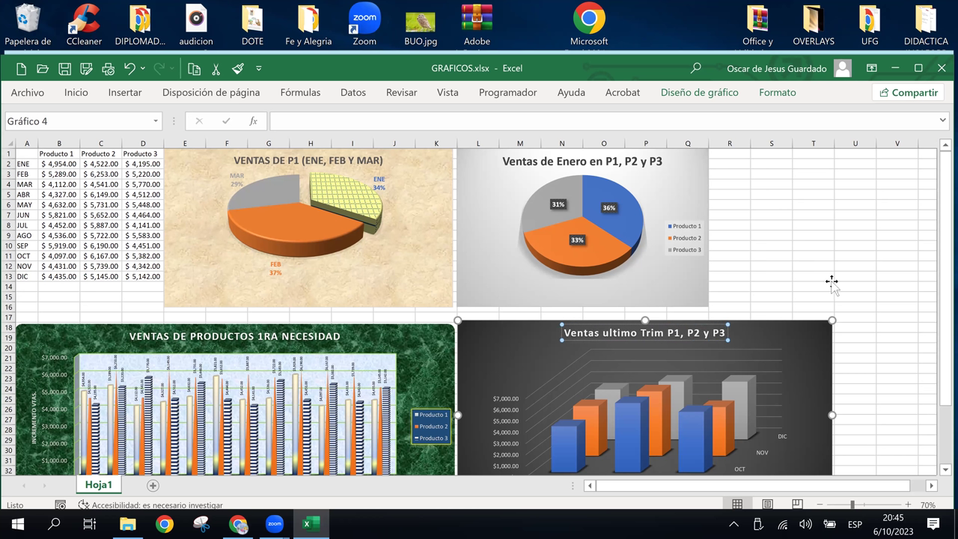
{"action": "left_click", "coordinate": [832, 280]}
{"action": "left_click", "coordinate": [843, 208]}
{"action": "scroll", "coordinate": [810, 250], "scroll_direction": "down", "scroll_amount": 1}
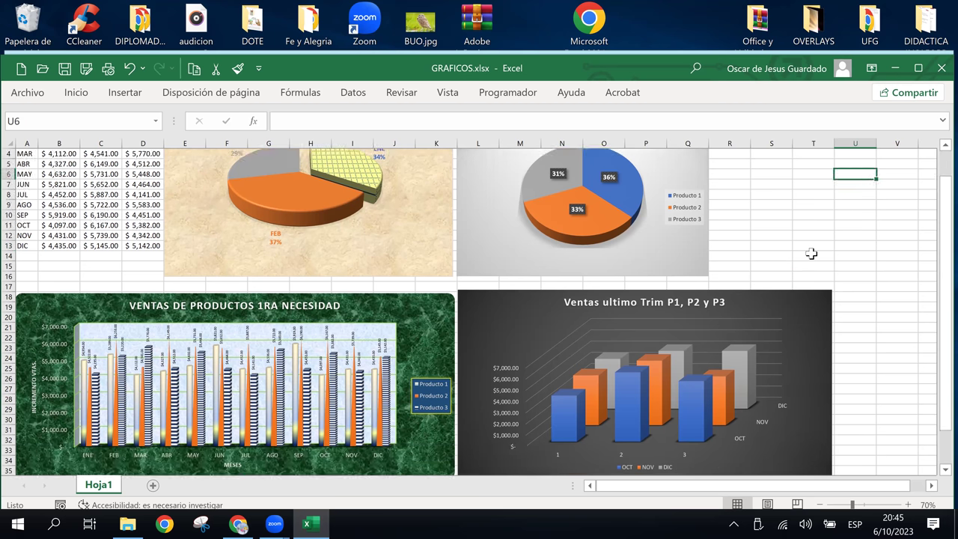
{"action": "scroll", "coordinate": [811, 250], "scroll_direction": "down", "scroll_amount": 3}
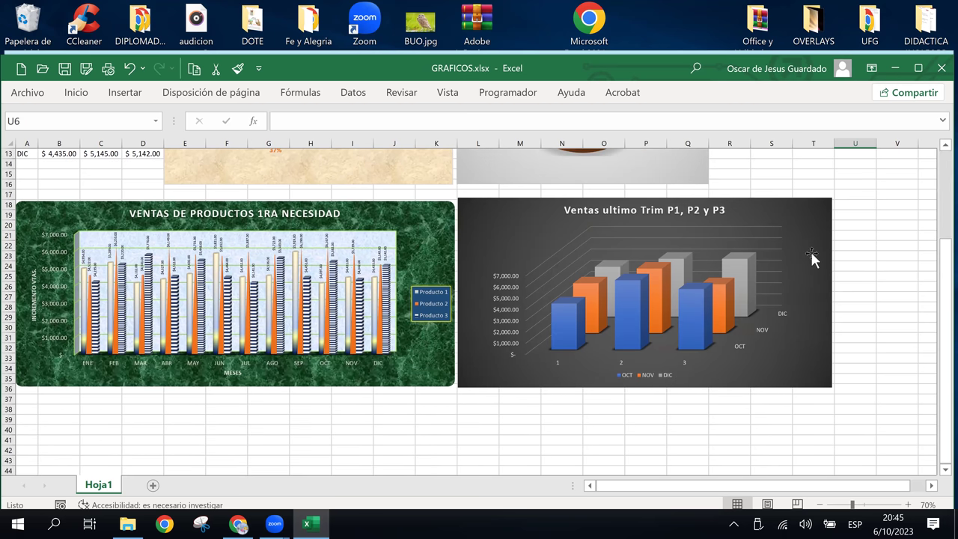
Tick Data Labels in Chart Elements for the OCT, NOV and DIC series, then deselect the chart.
{"action": "left_click", "coordinate": [693, 315]}
{"action": "right_click", "coordinate": [692, 315]}
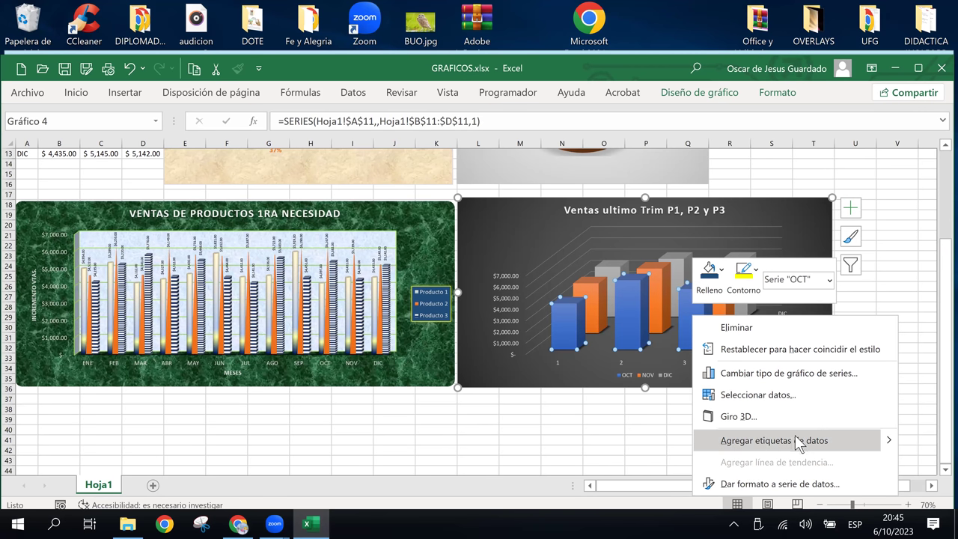
{"action": "left_click", "coordinate": [645, 287]}
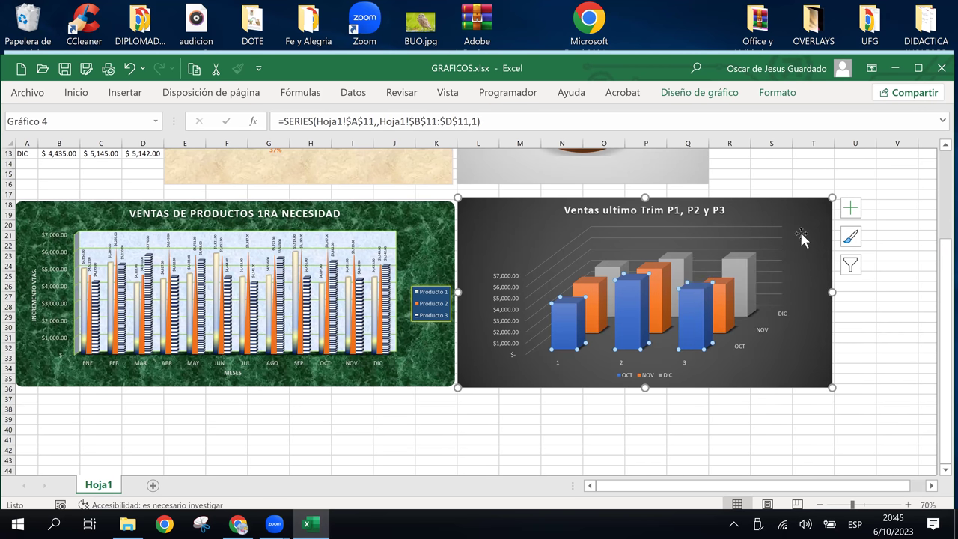
{"action": "left_click", "coordinate": [853, 210]}
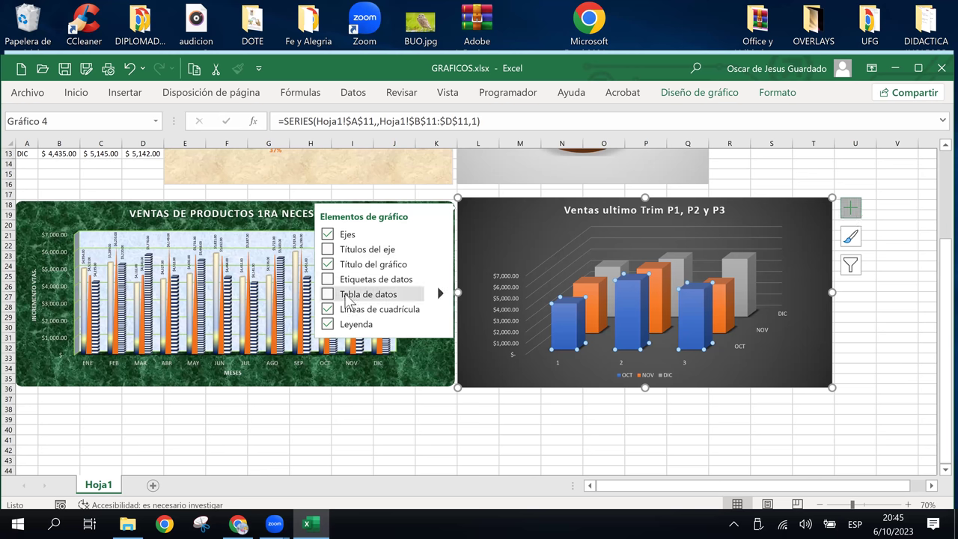
{"action": "left_click", "coordinate": [328, 283]}
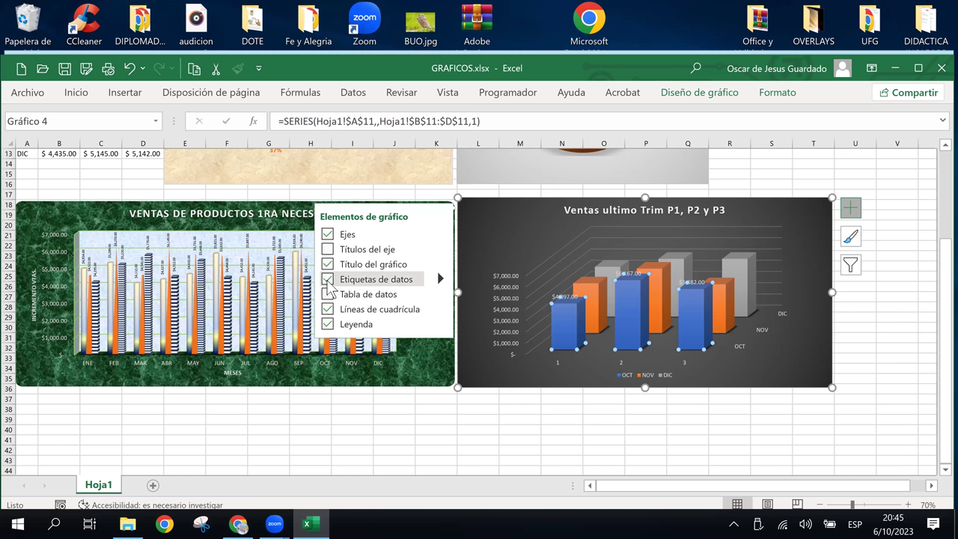
{"action": "left_click", "coordinate": [725, 300]}
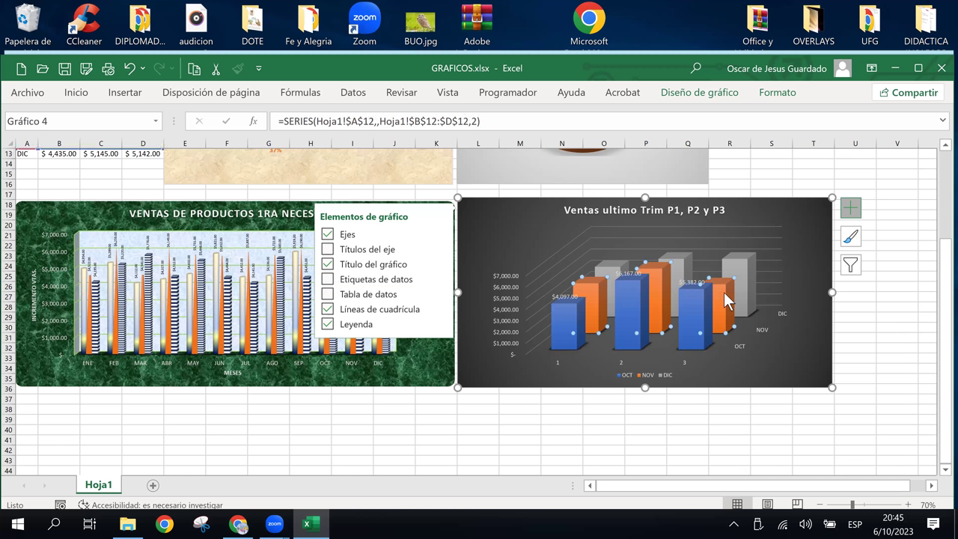
{"action": "left_click", "coordinate": [331, 283]}
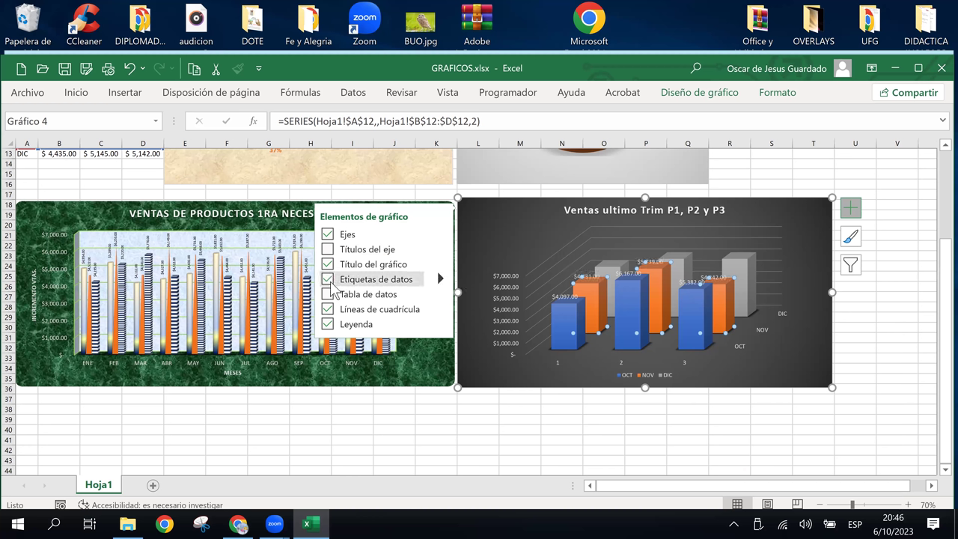
{"action": "left_click", "coordinate": [744, 260]}
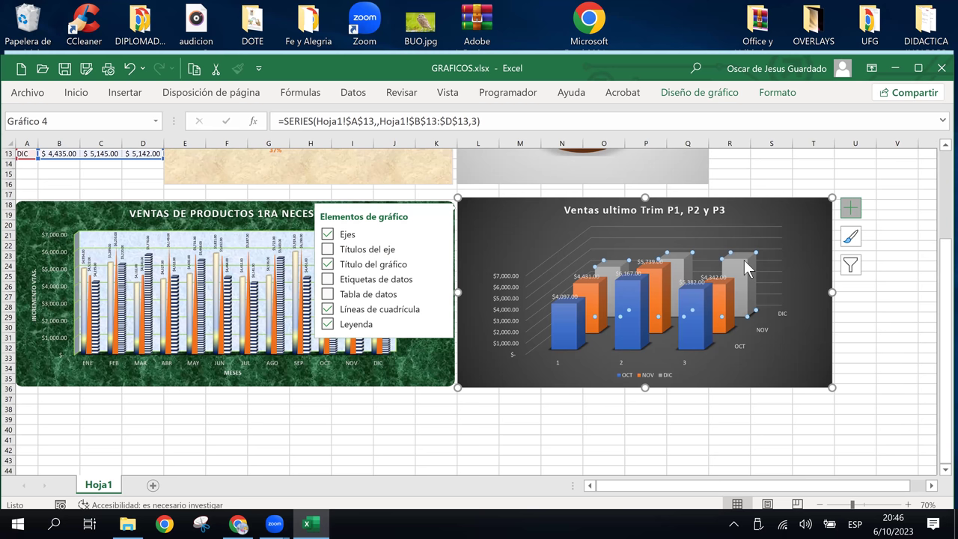
{"action": "left_click", "coordinate": [329, 281]}
{"action": "left_click", "coordinate": [796, 350]}
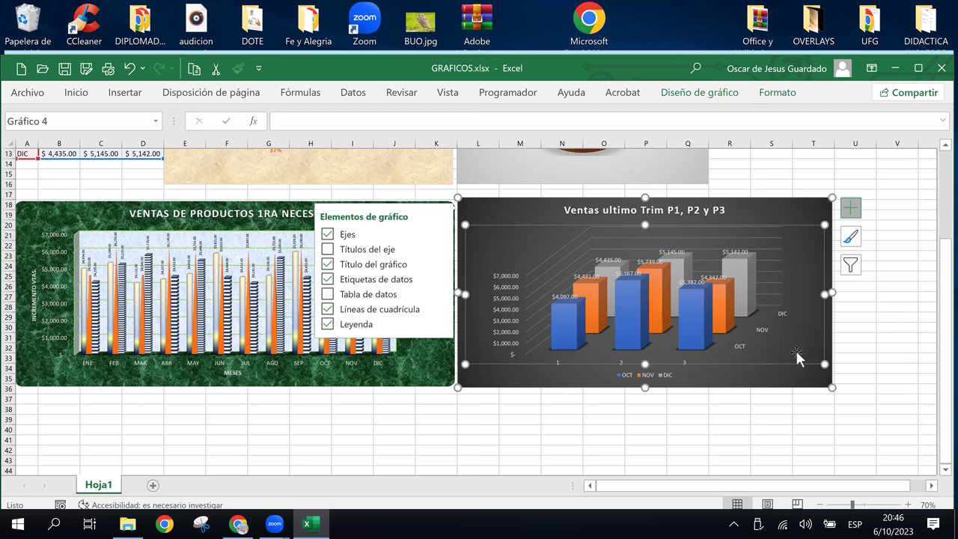
{"action": "left_click", "coordinate": [890, 346]}
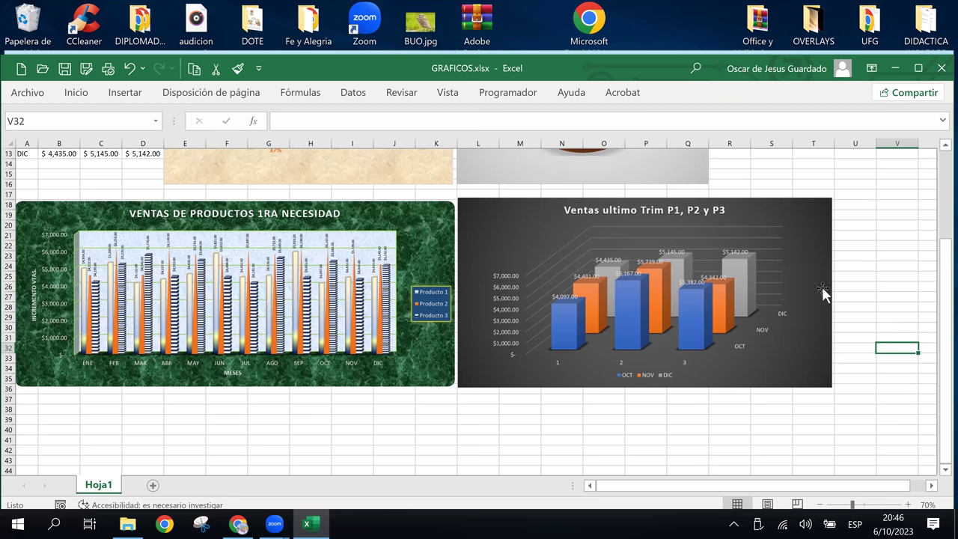
Zoom the sheet to 115% and select the whole 3D column chart.
{"action": "scroll", "coordinate": [795, 263], "scroll_direction": "up", "scroll_amount": 2}
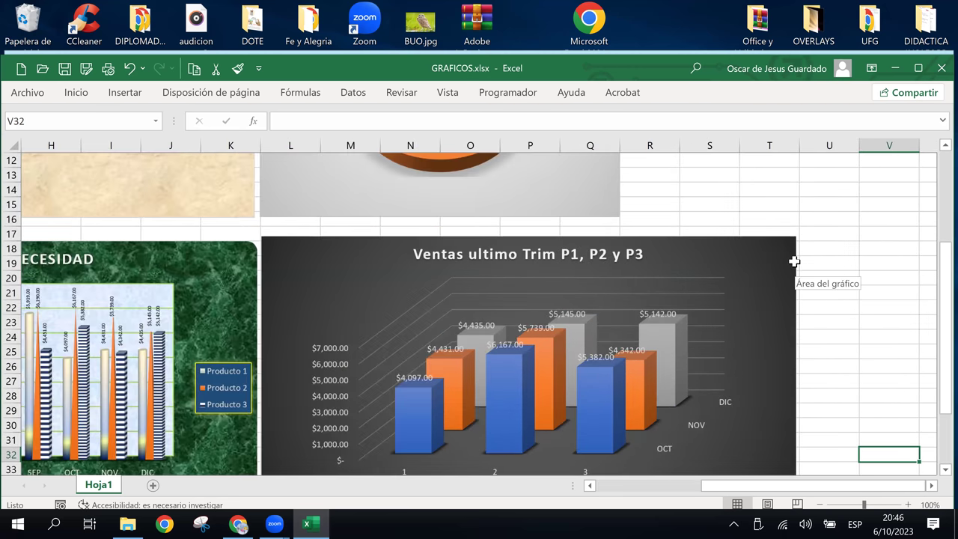
{"action": "scroll", "coordinate": [795, 261], "scroll_direction": "up", "scroll_amount": 1}
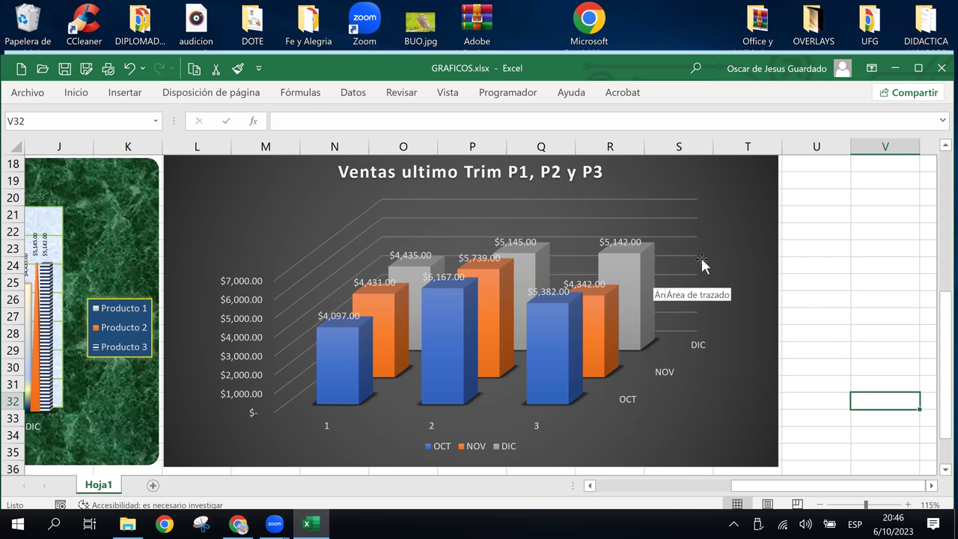
{"action": "left_click", "coordinate": [741, 228]}
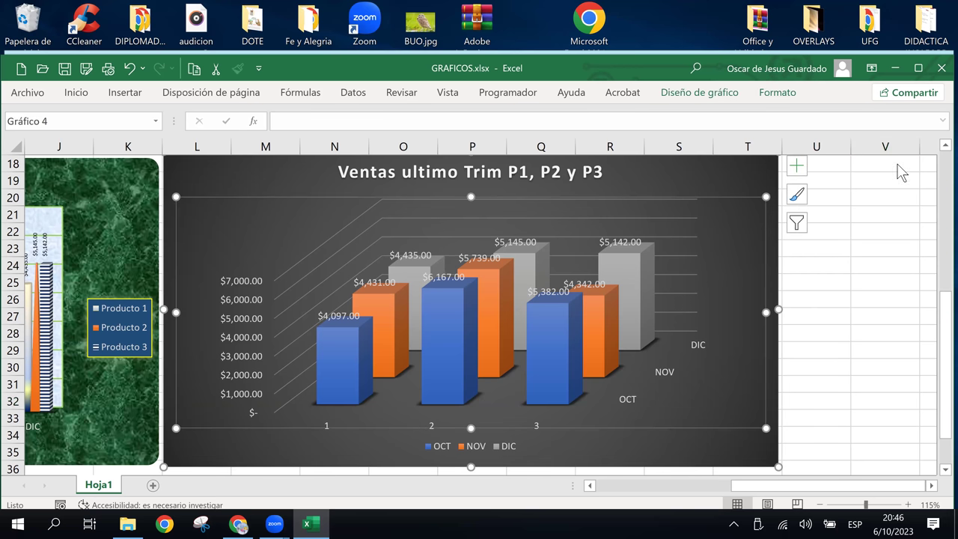
{"action": "left_click", "coordinate": [736, 174]}
Add axis titles through Chart Elements and delete the horizontal axis title.
{"action": "scroll", "coordinate": [740, 258], "scroll_direction": "up", "scroll_amount": 2}
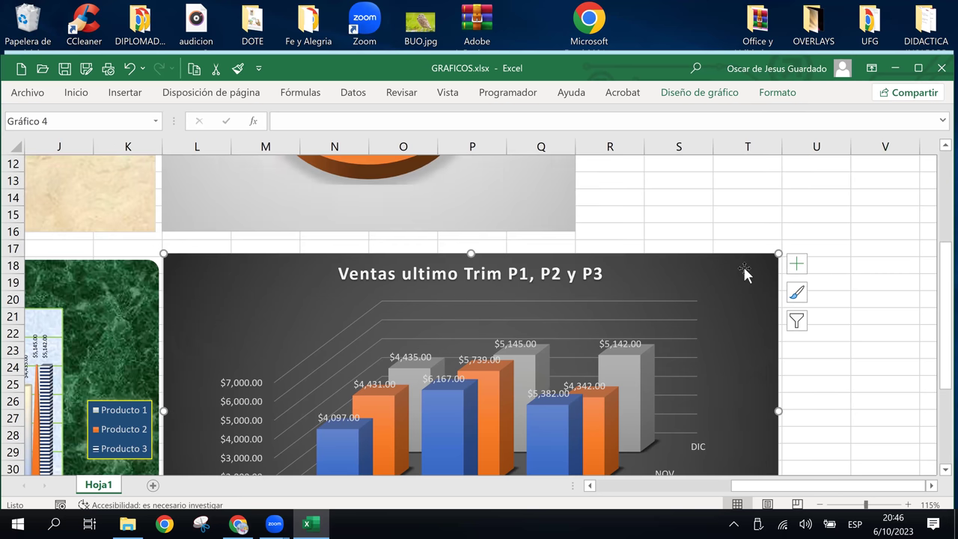
{"action": "left_click", "coordinate": [797, 270]}
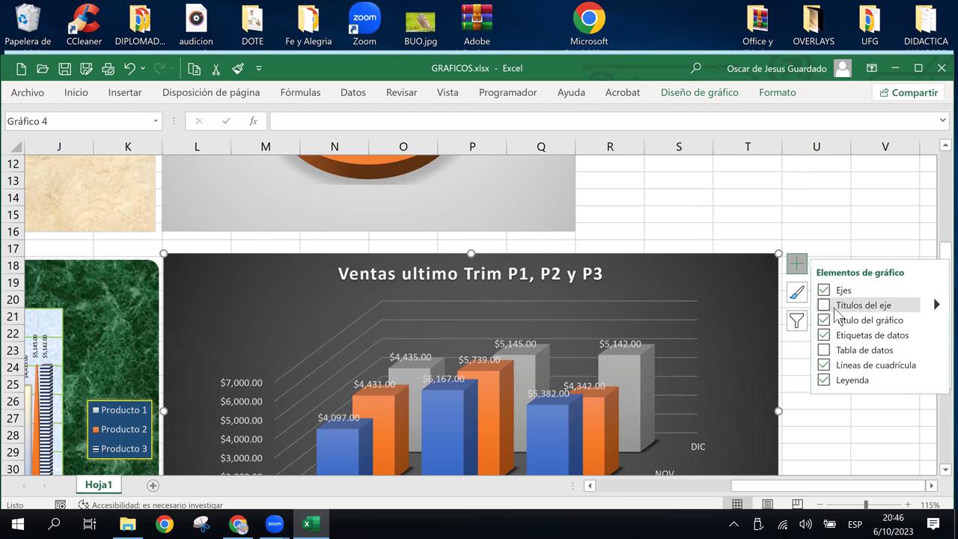
{"action": "left_click", "coordinate": [824, 305]}
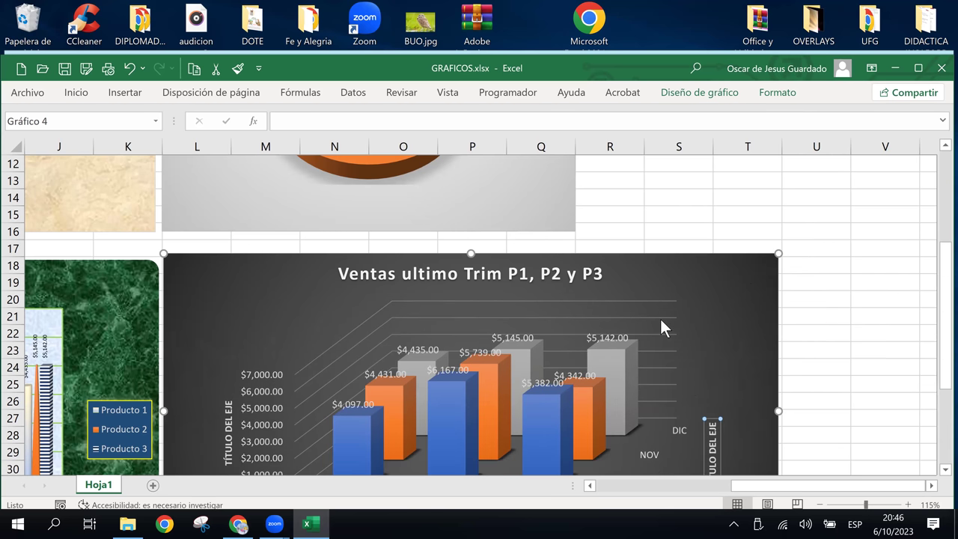
{"action": "scroll", "coordinate": [662, 322], "scroll_direction": "down", "scroll_amount": 2}
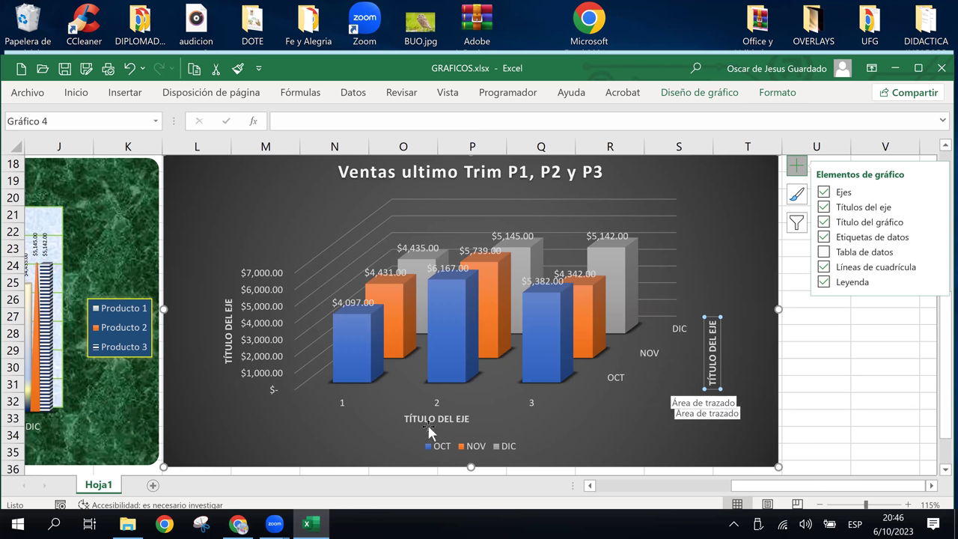
{"action": "left_click", "coordinate": [469, 420]}
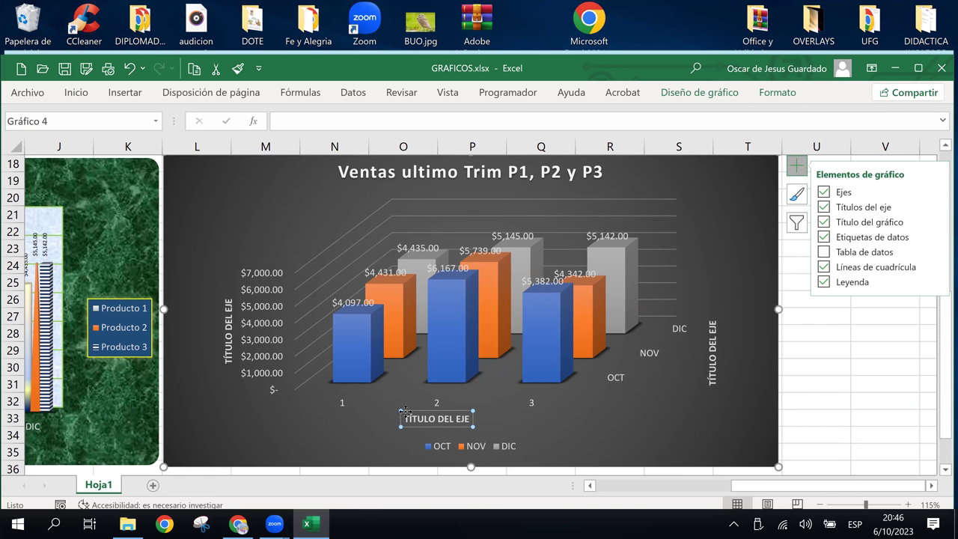
{"action": "key", "text": "Delete"}
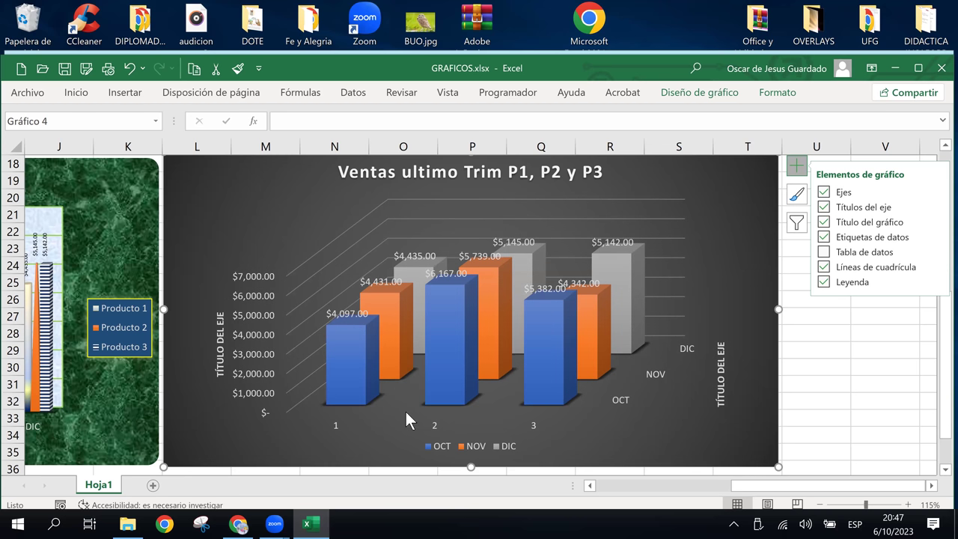
Drag the depth-axis title upward to sit beside DIC.
{"action": "left_click", "coordinate": [731, 364]}
{"action": "left_click", "coordinate": [725, 350]}
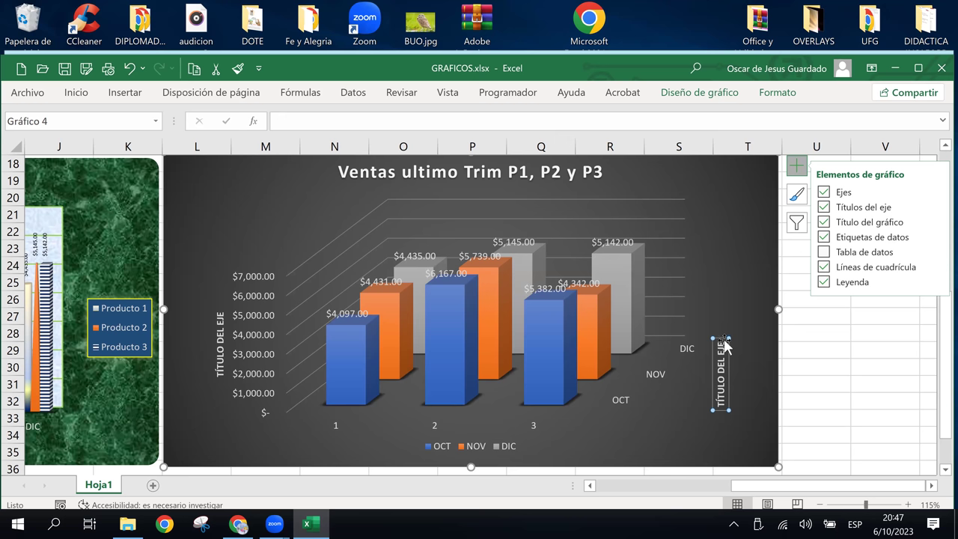
{"action": "left_click_drag", "start_coordinate": [724, 344], "coordinate": [713, 275]}
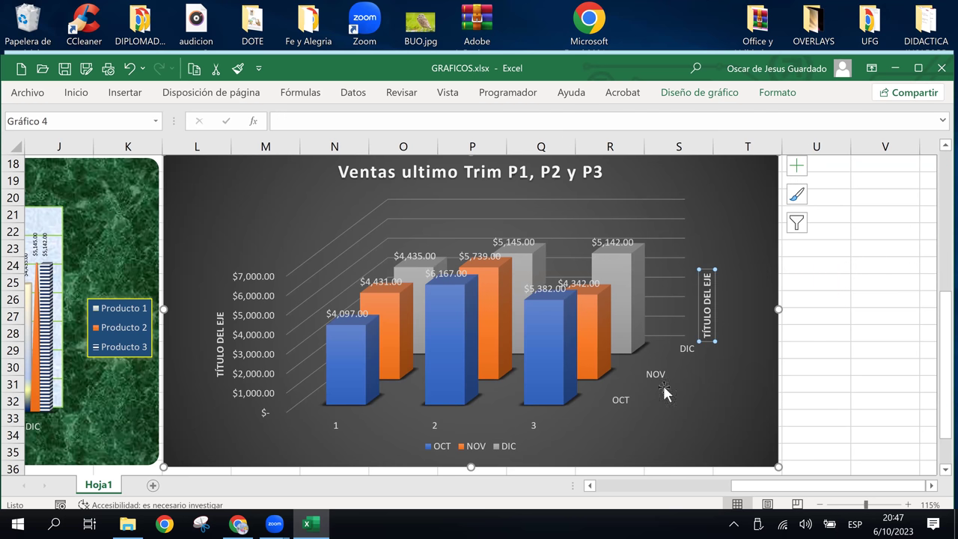
{"action": "left_click_drag", "start_coordinate": [715, 291], "coordinate": [725, 279]}
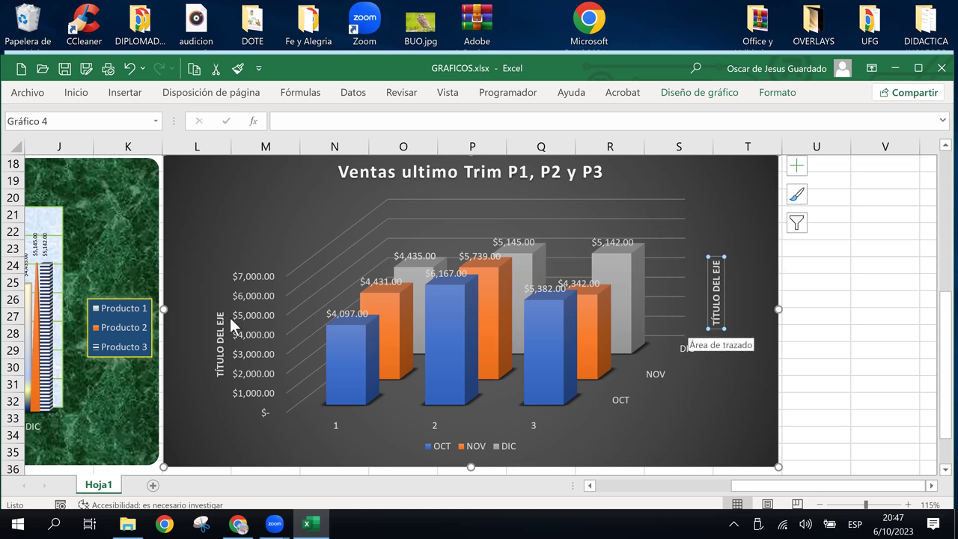
Click empty cells to deselect the dark 3D column chart.
{"action": "mouse_move", "coordinate": [334, 383]}
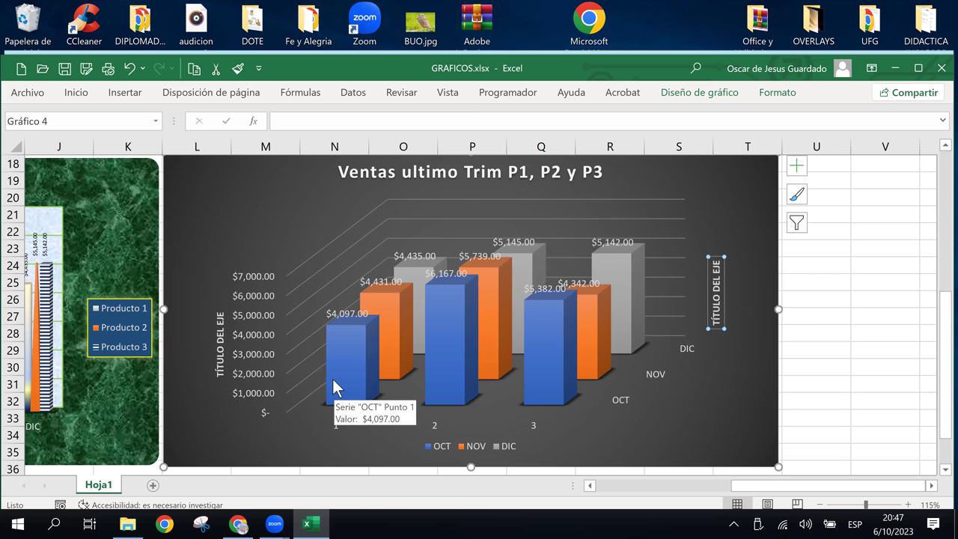
{"action": "left_click", "coordinate": [815, 282]}
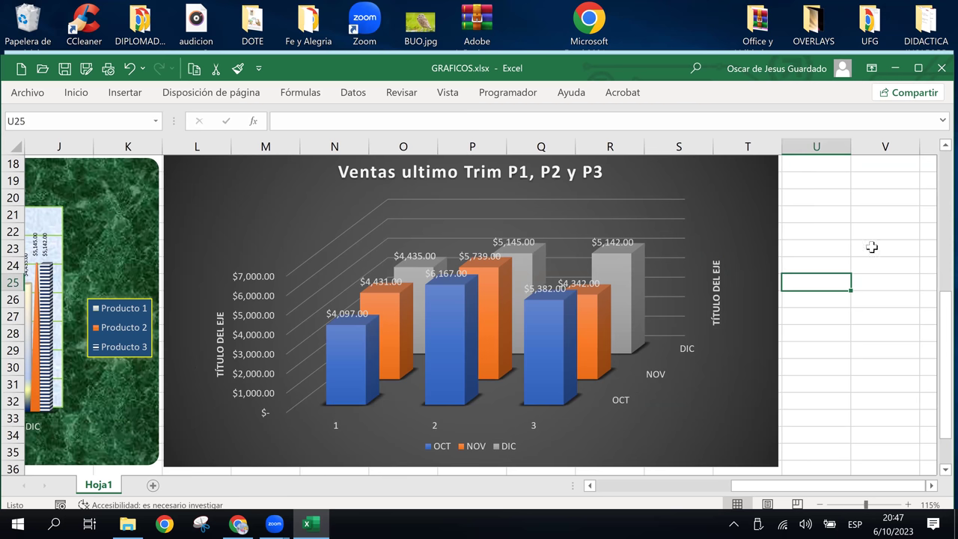
{"action": "left_click", "coordinate": [872, 247]}
{"action": "left_click", "coordinate": [876, 396]}
{"action": "left_click", "coordinate": [893, 283]}
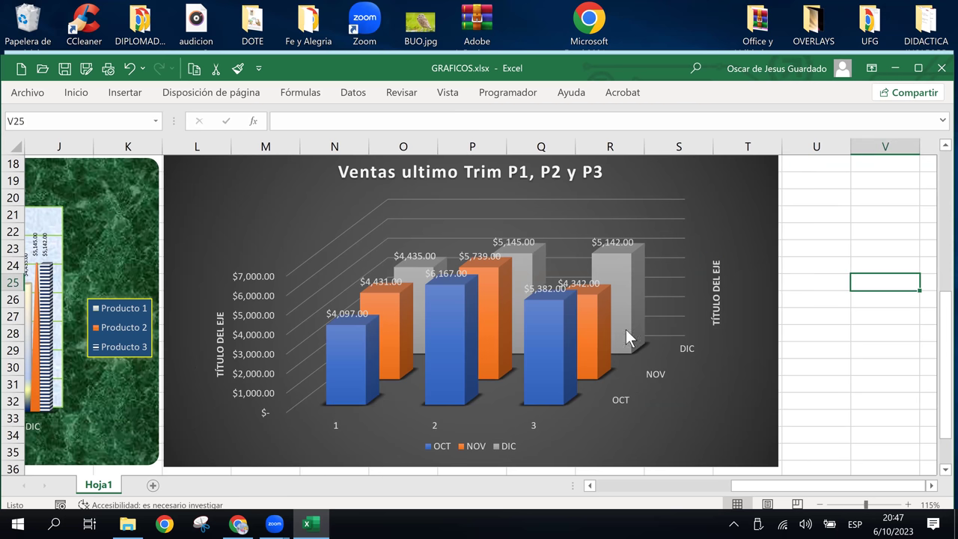
Scroll and zoom out to 70% so the table and all four charts are visible, with an empty cell selected.
{"action": "scroll", "coordinate": [723, 378], "scroll_direction": "up", "scroll_amount": 4}
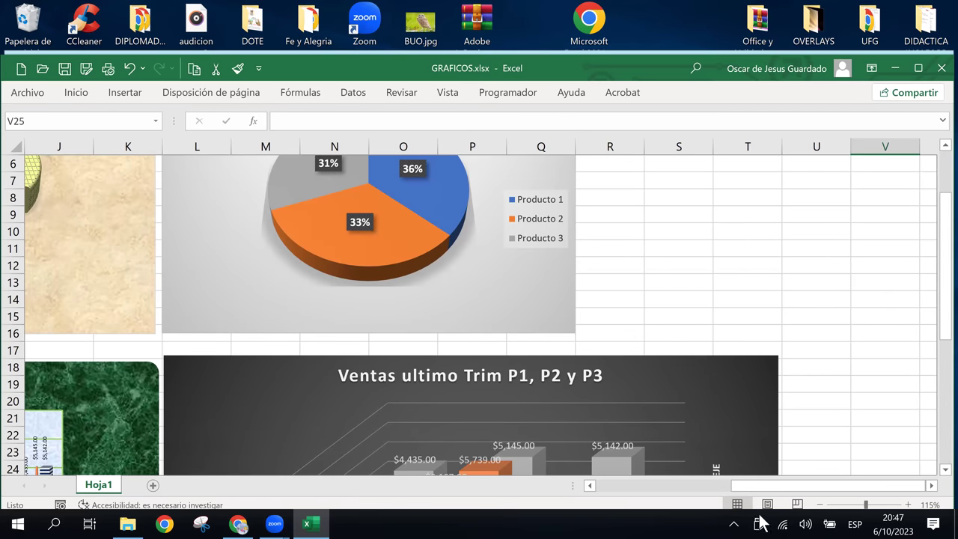
{"action": "mouse_move", "coordinate": [796, 491]}
{"action": "left_mouse_down"}
{"action": "mouse_move", "coordinate": [659, 431]}
{"action": "mouse_move", "coordinate": [575, 351]}
{"action": "left_mouse_up"}
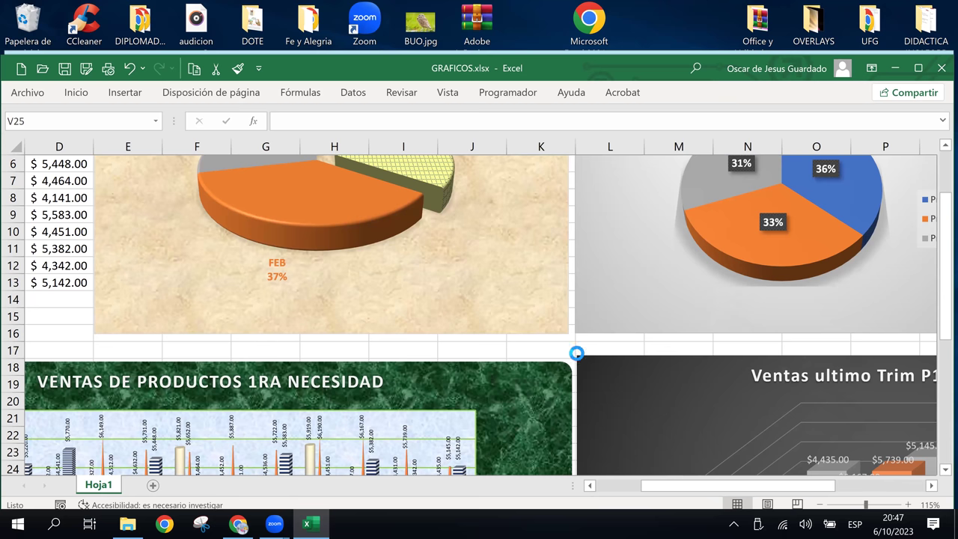
{"action": "scroll", "coordinate": [575, 352], "scroll_direction": "down", "scroll_amount": 1}
{"action": "scroll", "coordinate": [575, 352], "scroll_direction": "down", "scroll_amount": 1}
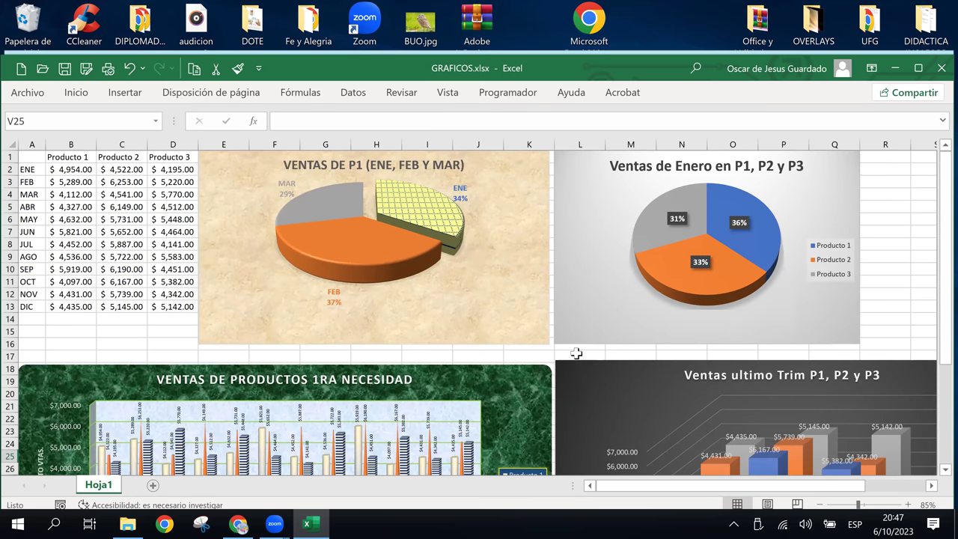
{"action": "scroll", "coordinate": [576, 353], "scroll_direction": "down", "scroll_amount": 1}
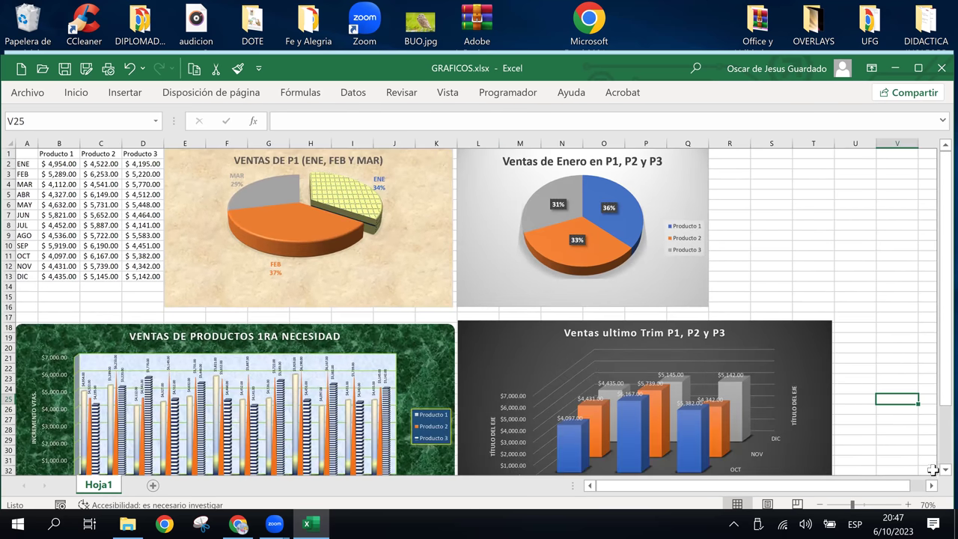
{"action": "left_click", "coordinate": [819, 267]}
{"action": "left_click", "coordinate": [820, 266]}
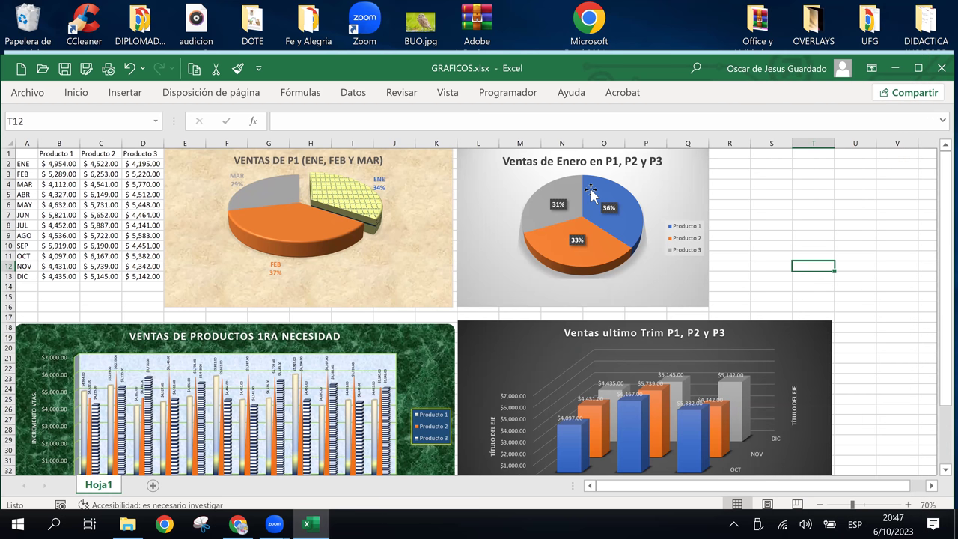
{"action": "left_click", "coordinate": [823, 228]}
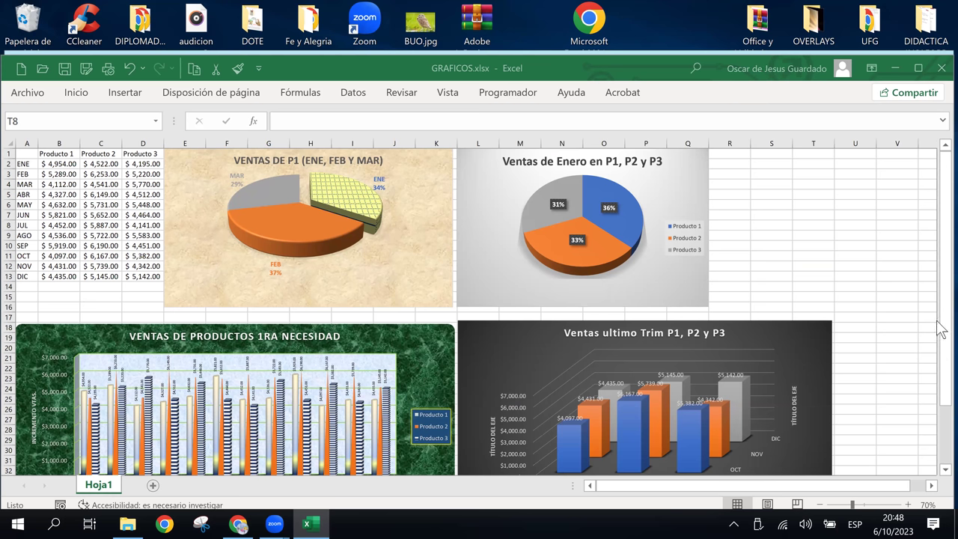
Stretch the Ventas de Enero pie chart's right edge to line up with the dark 3D chart below.
{"action": "left_click", "coordinate": [661, 278]}
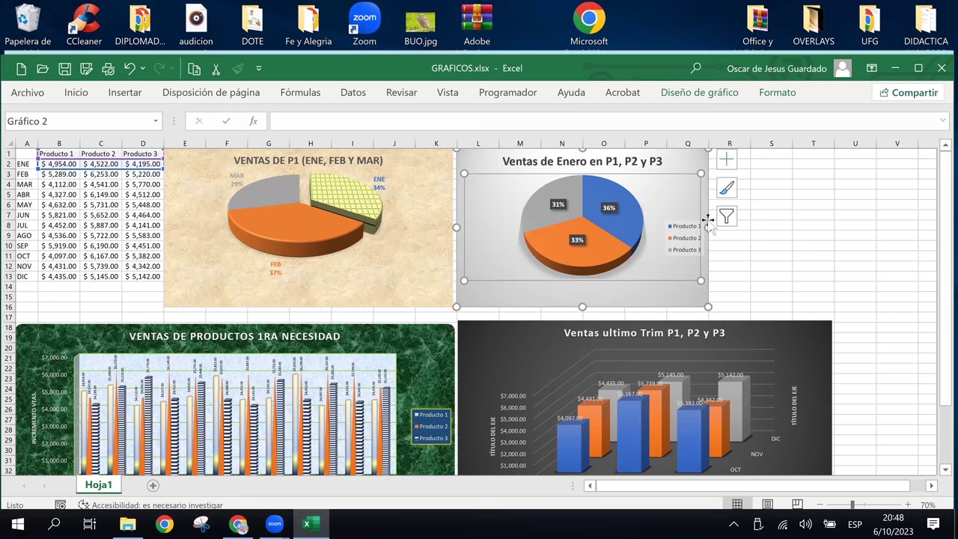
{"action": "left_click_drag", "start_coordinate": [742, 229], "coordinate": [823, 228]}
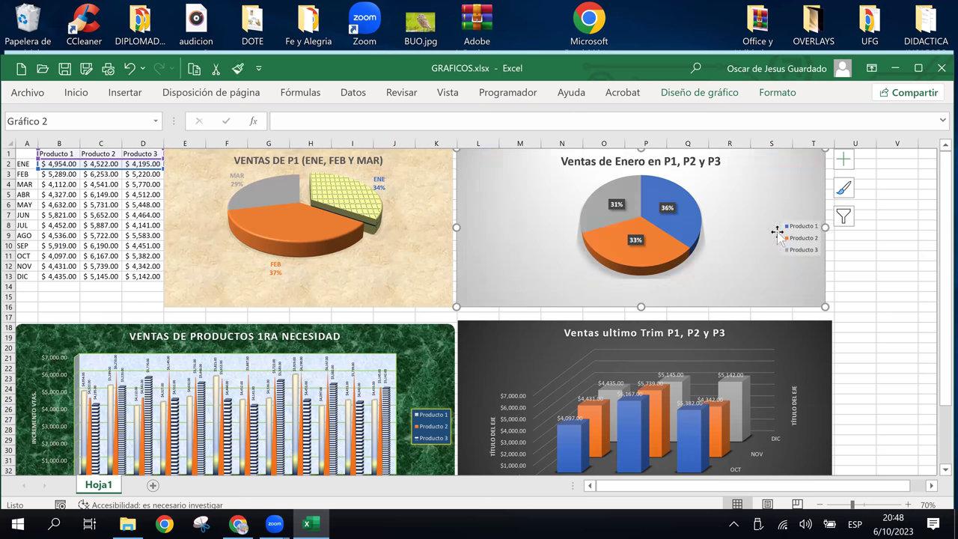
{"action": "left_click", "coordinate": [861, 276]}
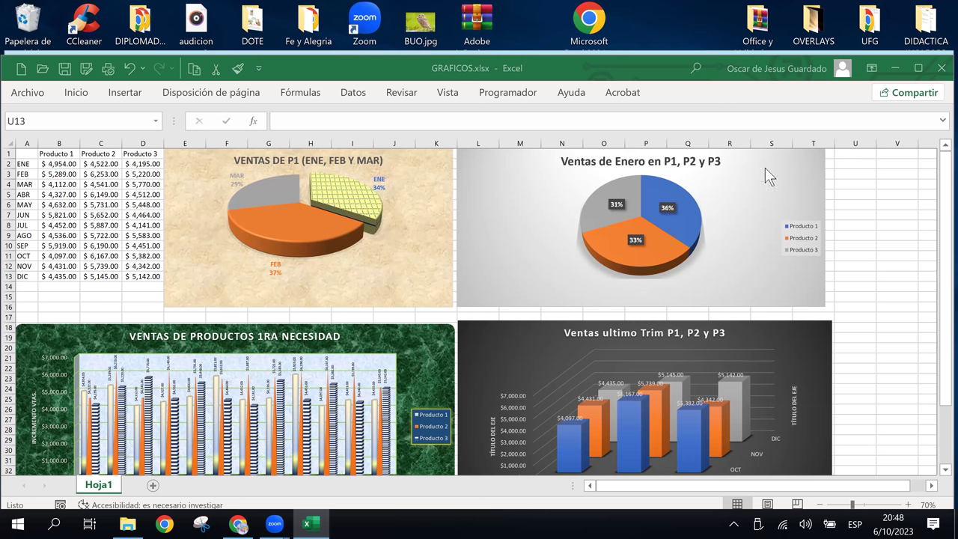
{"action": "left_click", "coordinate": [885, 237]}
{"action": "left_click", "coordinate": [887, 235]}
{"action": "left_click", "coordinate": [868, 206]}
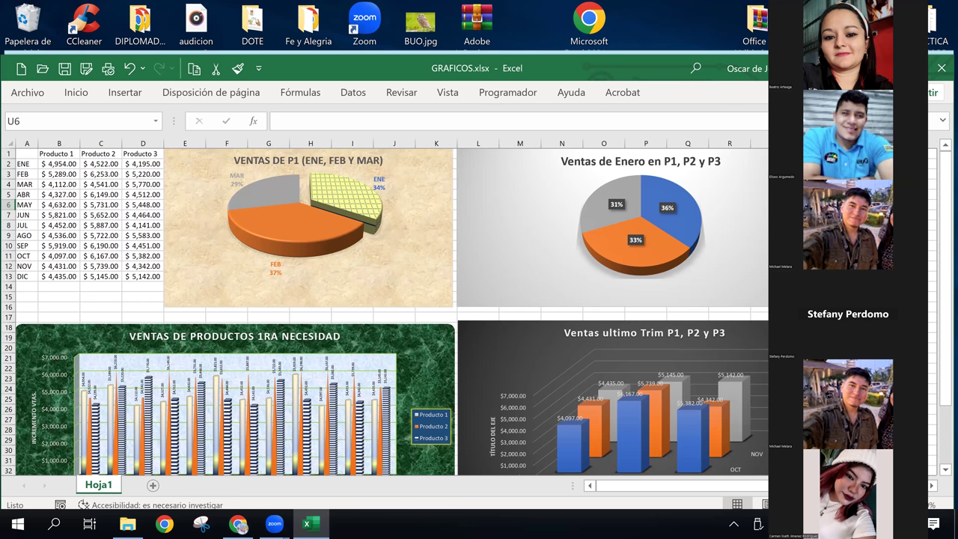
{"action": "left_click", "coordinate": [898, 450]}
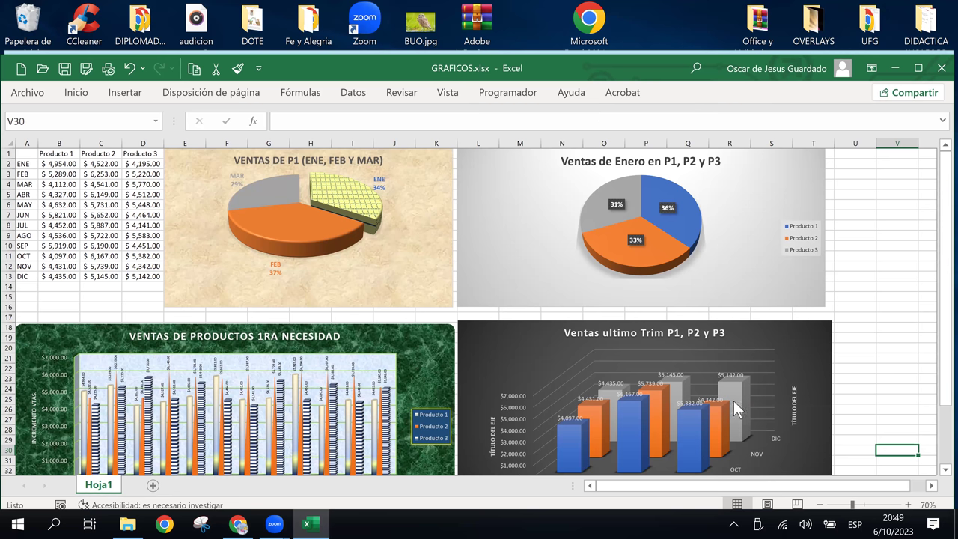
{"action": "mouse_move", "coordinate": [734, 402]}
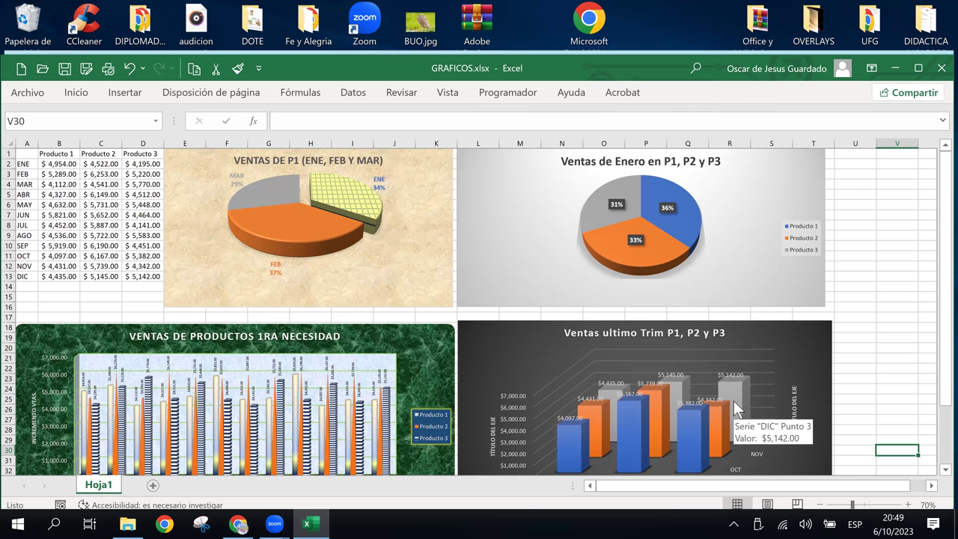
{"action": "left_click", "coordinate": [856, 193]}
{"action": "left_click", "coordinate": [855, 286]}
{"action": "left_click", "coordinate": [872, 214]}
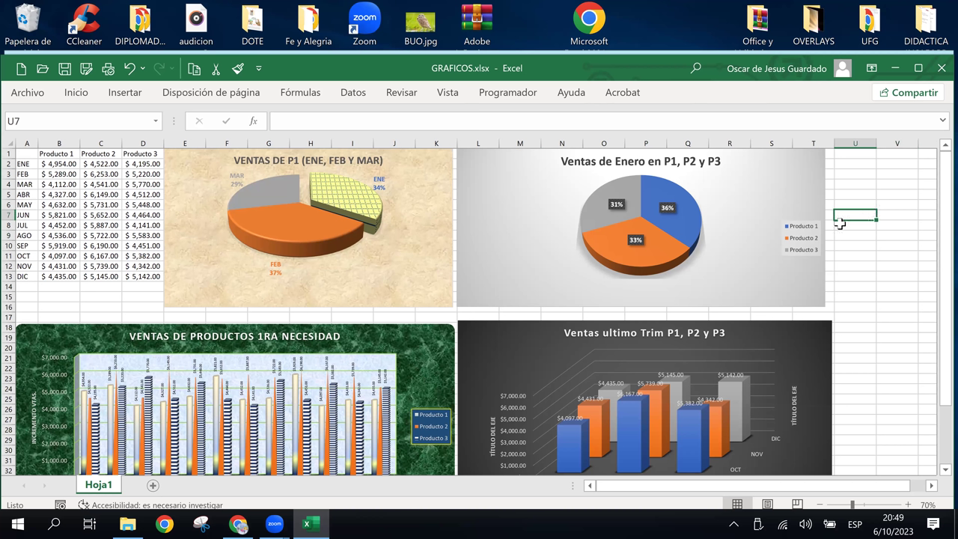
Give the dark 3D chart the title 'Ventas Ultimo Trimestre P1, P2 y P3' and axis titles PRODUCTO and MESES.
{"action": "mouse_move", "coordinate": [308, 524]}
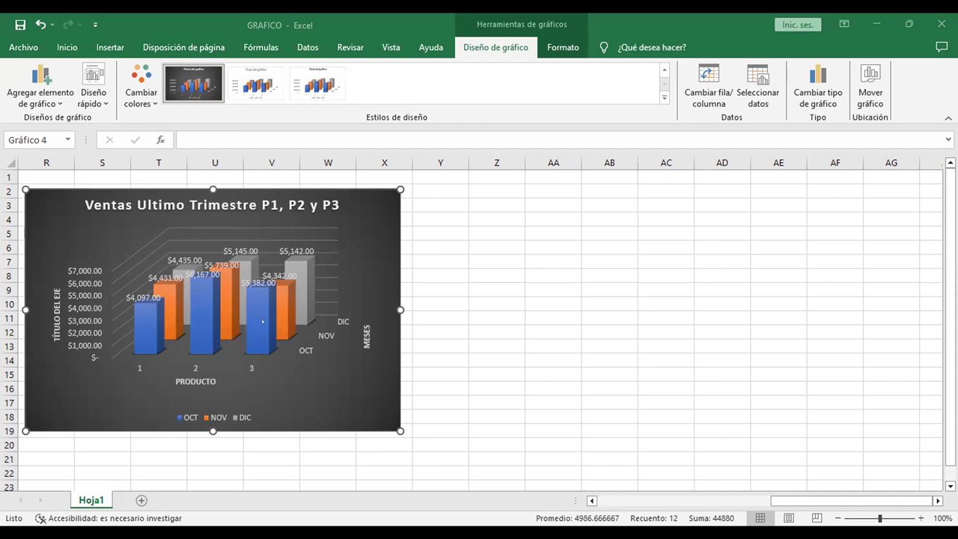
{"action": "left_click_drag", "start_coordinate": [791, 500], "coordinate": [623, 476]}
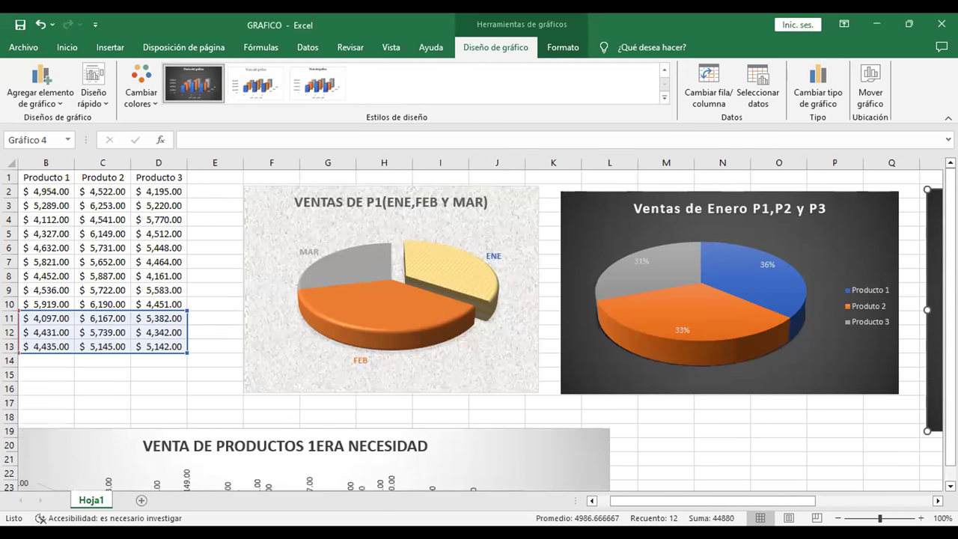
{"action": "left_click_drag", "start_coordinate": [790, 501], "coordinate": [826, 501]}
{"action": "scroll", "coordinate": [747, 465], "scroll_direction": "down", "scroll_amount": 6}
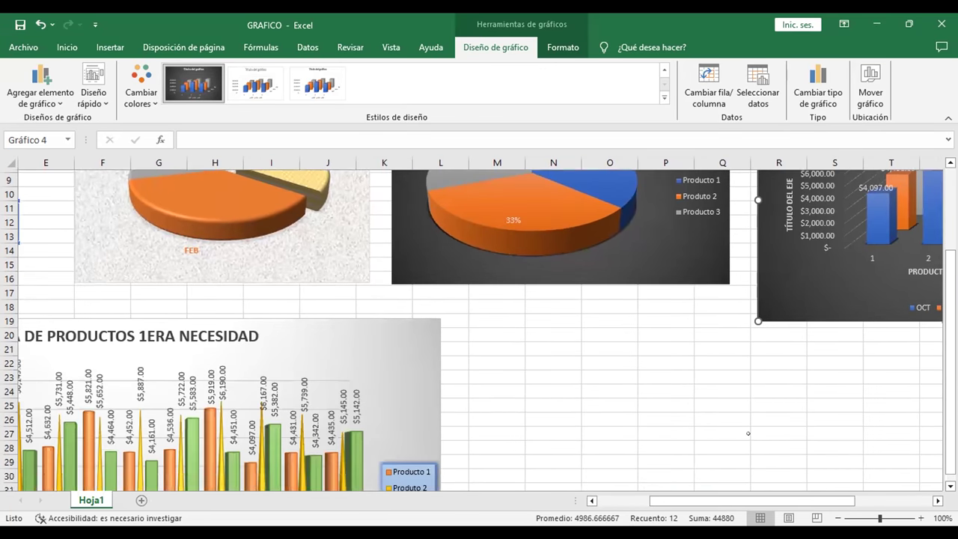
{"action": "mouse_move", "coordinate": [754, 500]}
{"action": "left_mouse_down"}
{"action": "mouse_move", "coordinate": [711, 501]}
{"action": "mouse_move", "coordinate": [807, 501]}
{"action": "left_mouse_up"}
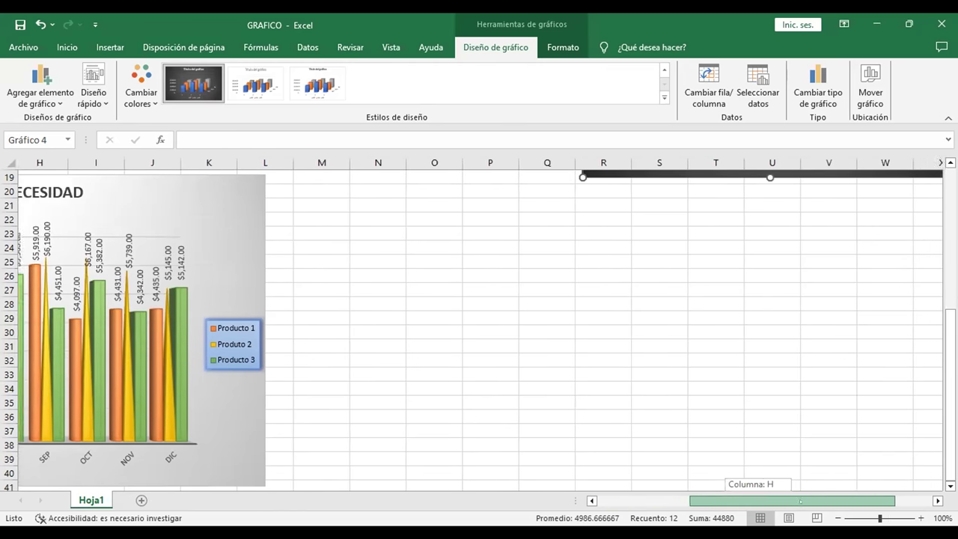
{"action": "scroll", "coordinate": [770, 478], "scroll_direction": "up", "scroll_amount": 6}
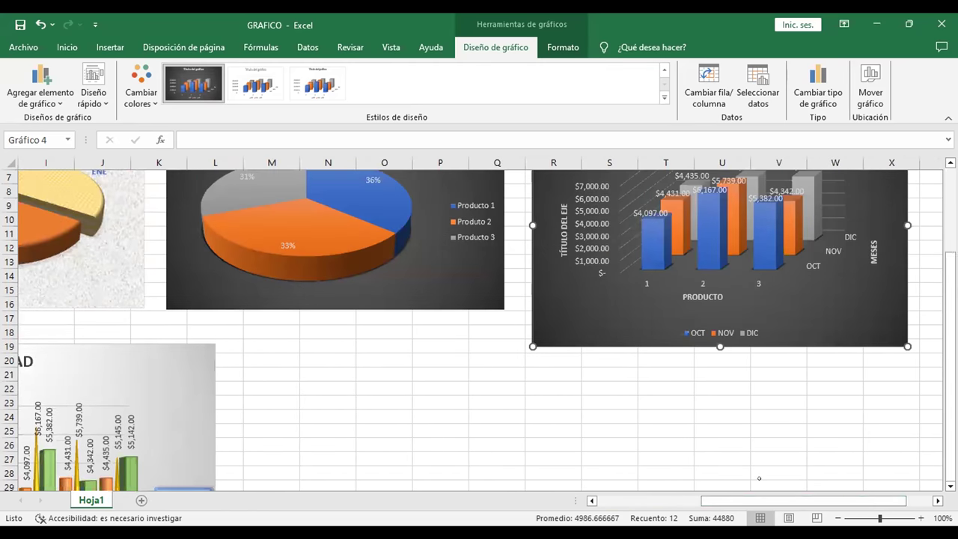
{"action": "left_click_drag", "start_coordinate": [781, 501], "coordinate": [780, 501]}
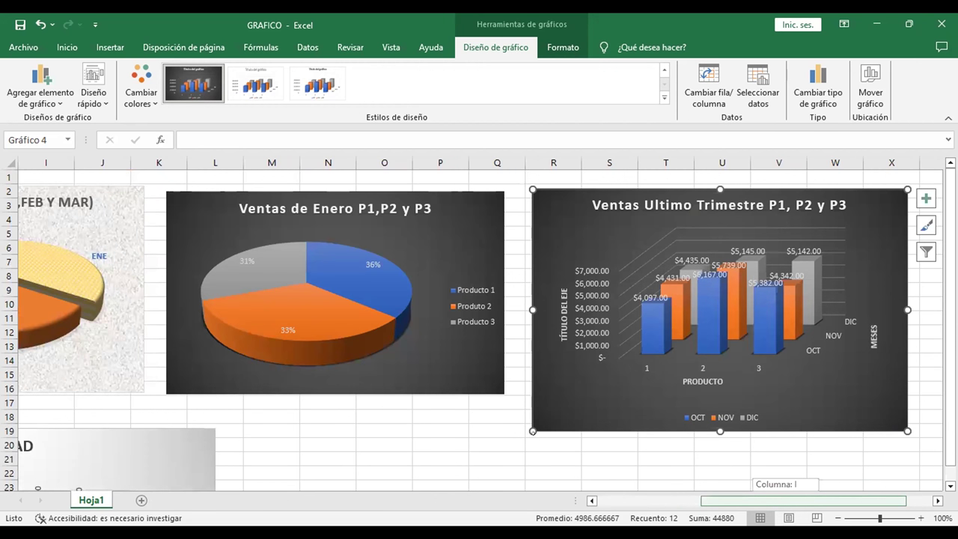
{"action": "left_click_drag", "start_coordinate": [781, 501], "coordinate": [806, 500]}
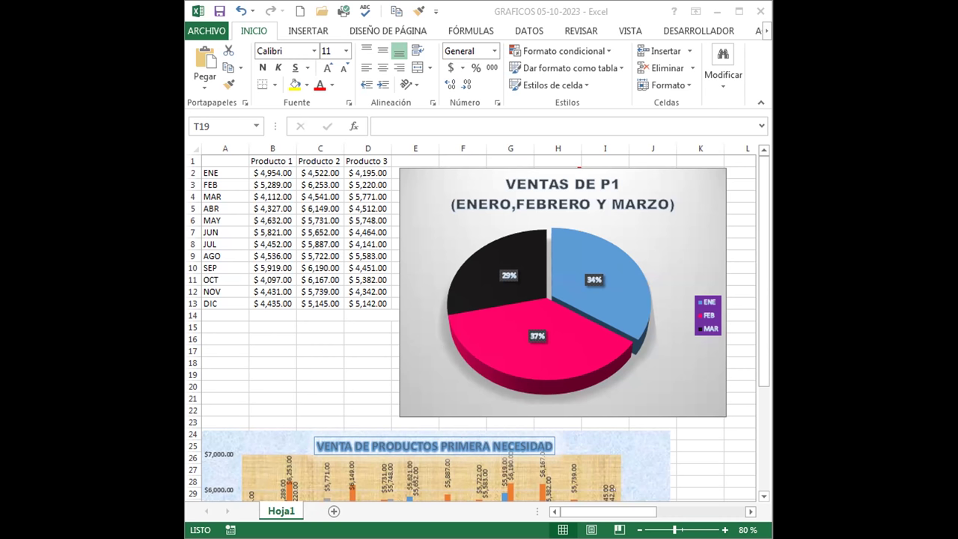
{"action": "left_click", "coordinate": [614, 514]}
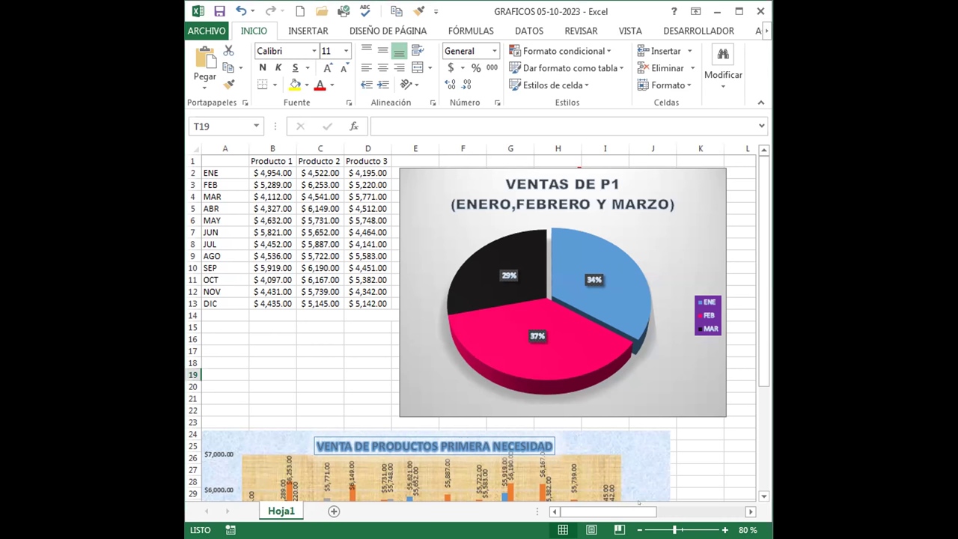
{"action": "left_click_drag", "start_coordinate": [614, 514], "coordinate": [683, 513]}
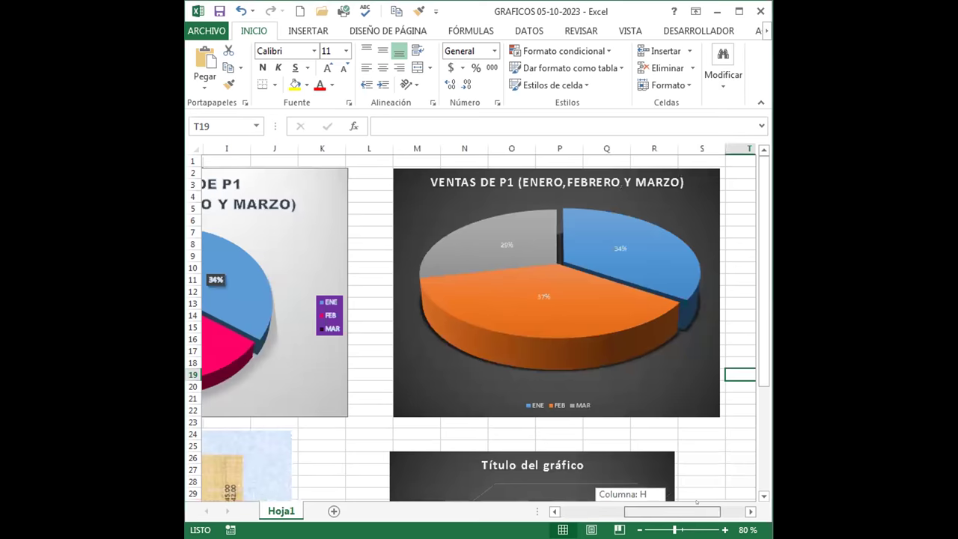
{"action": "left_click_drag", "start_coordinate": [764, 213], "coordinate": [763, 318]}
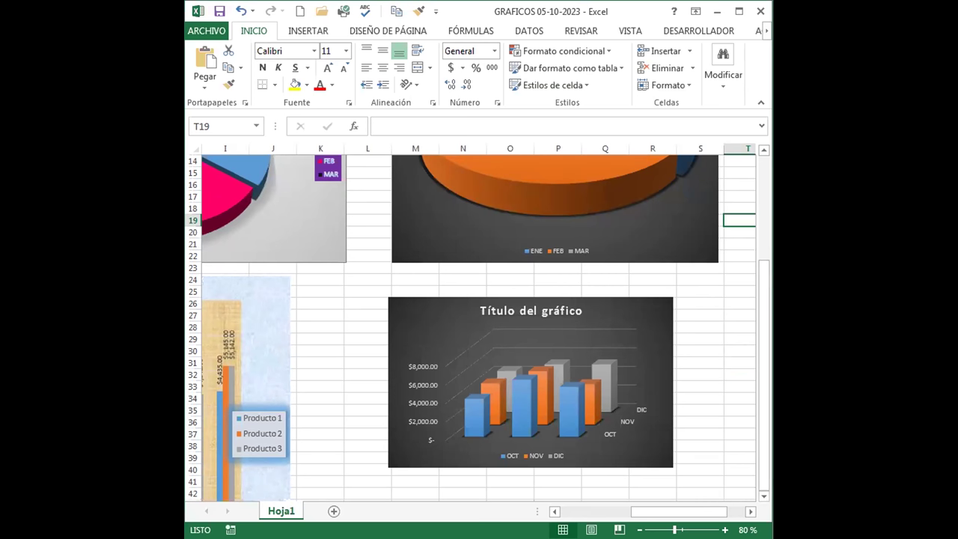
{"action": "key", "text": "alt+Tab"}
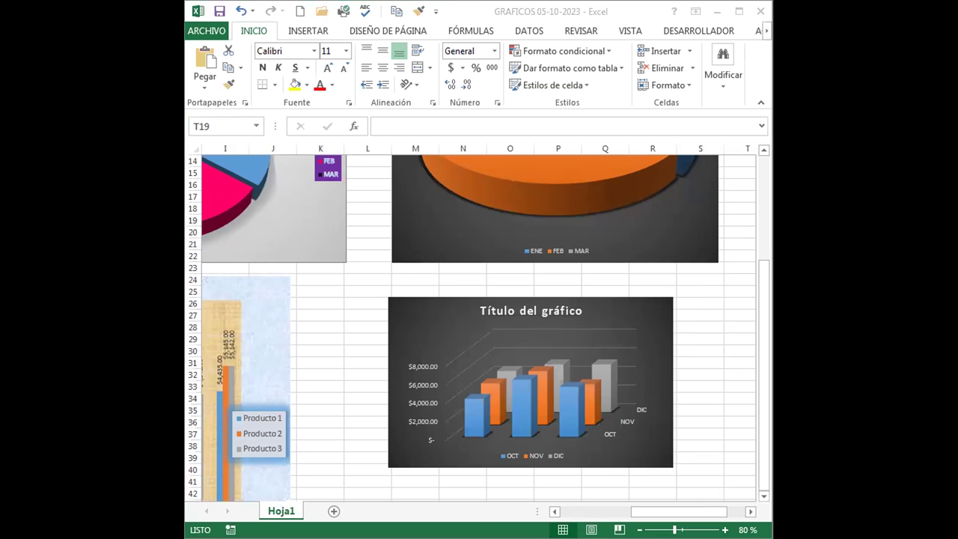